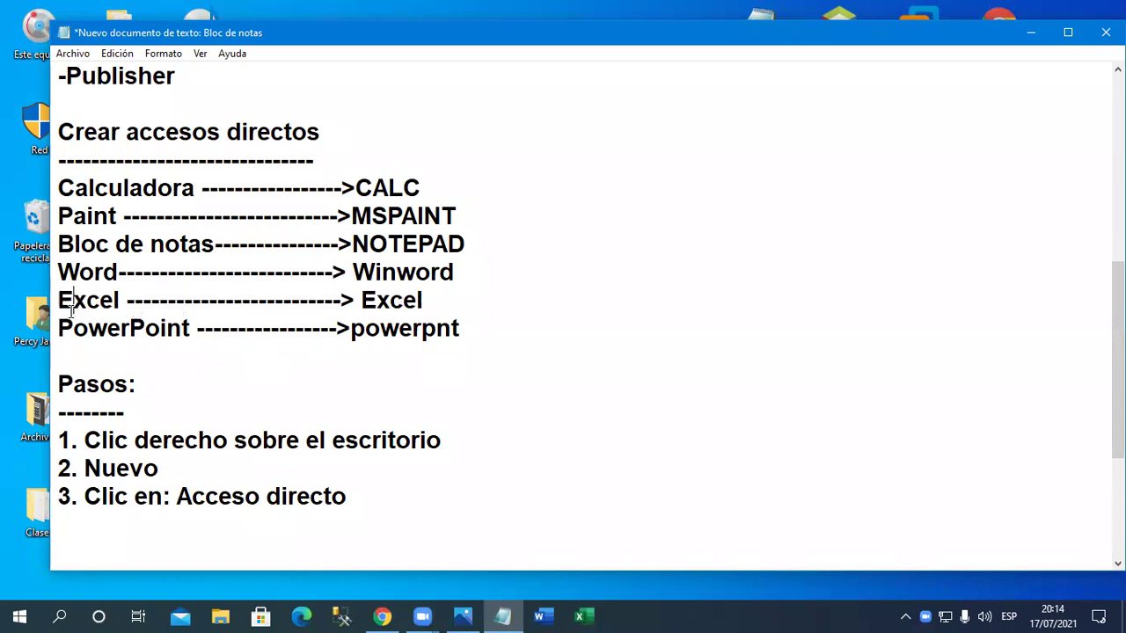
# Highlight Excel's executable name in the notes, minimize them and start creating a new shortcut on the desktop
pyautogui.doubleClick(374, 301)
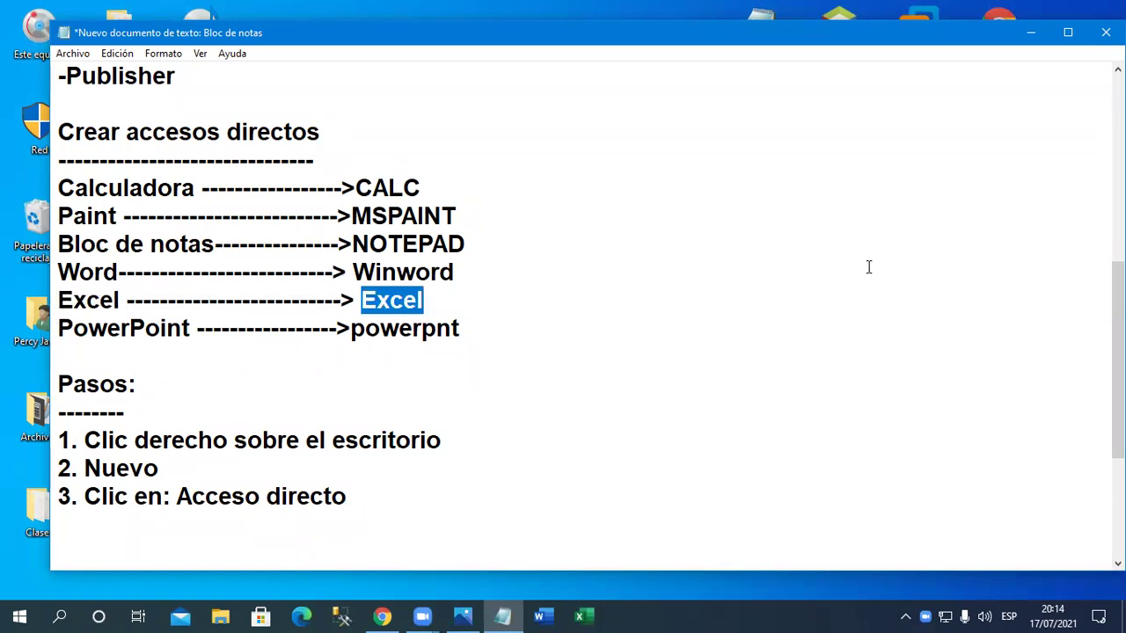
pyautogui.click(1030, 32)
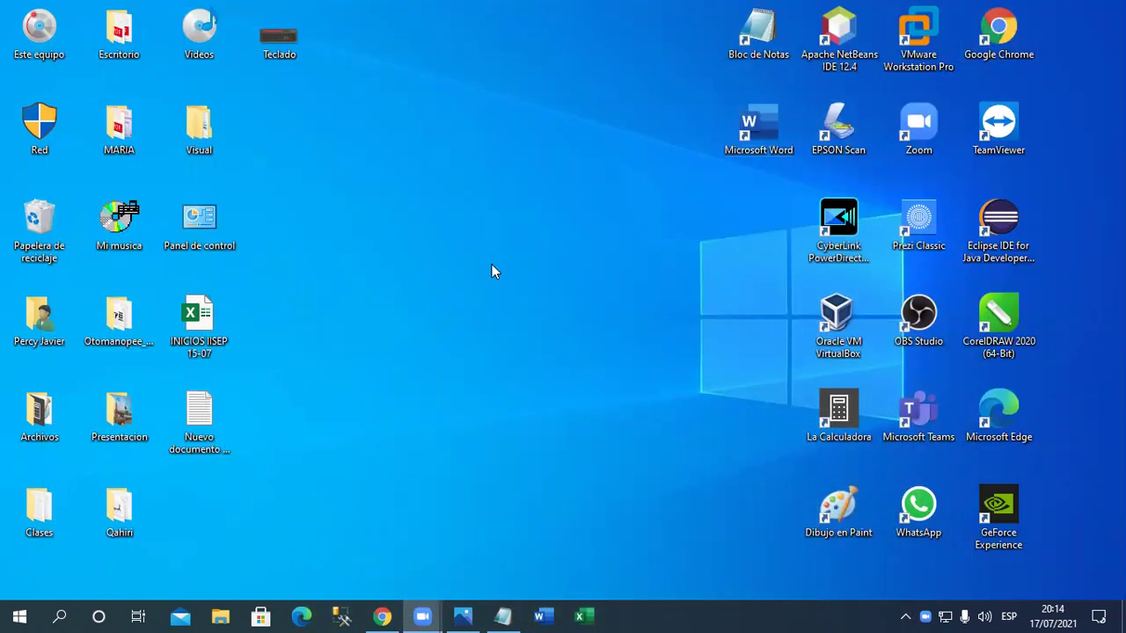
pyautogui.rightClick(472, 170)
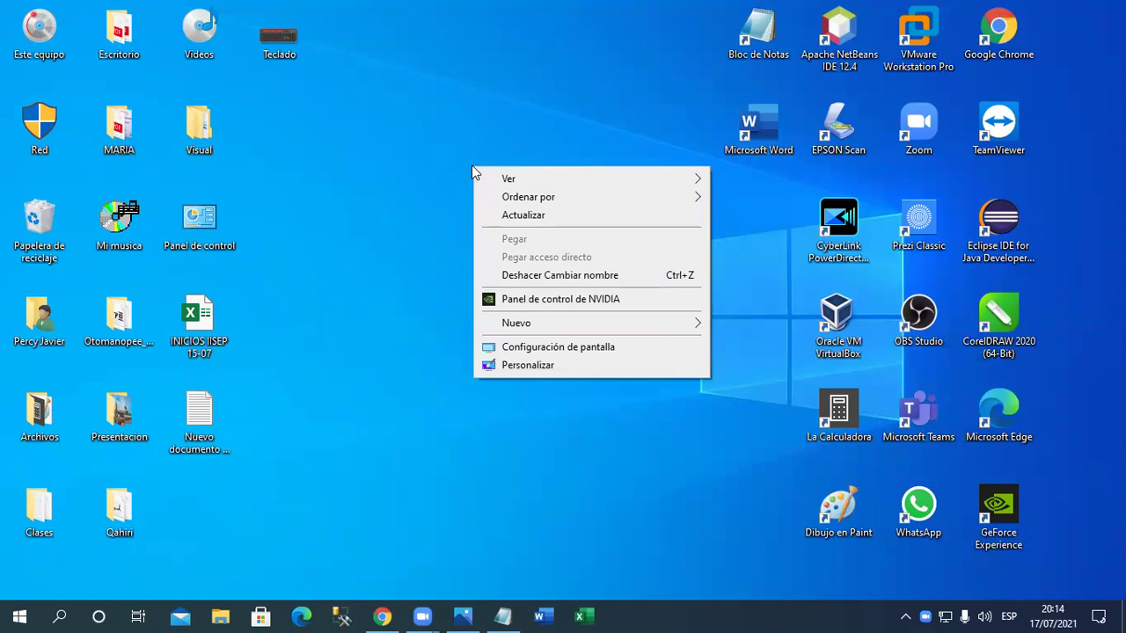
pyautogui.moveTo(588, 327)
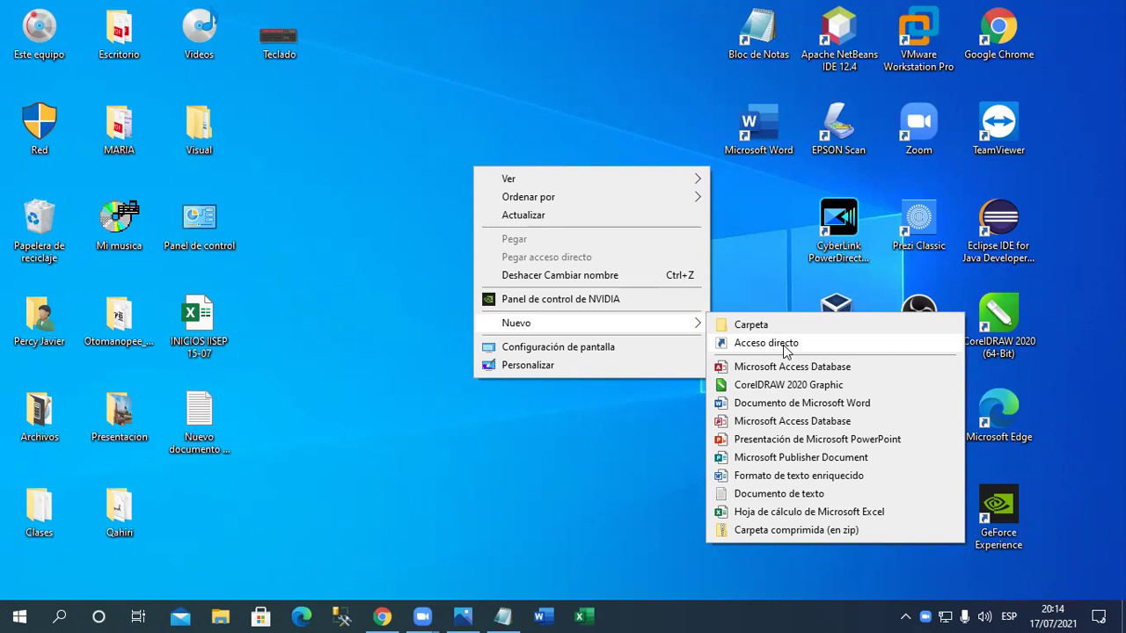
pyautogui.click(783, 346)
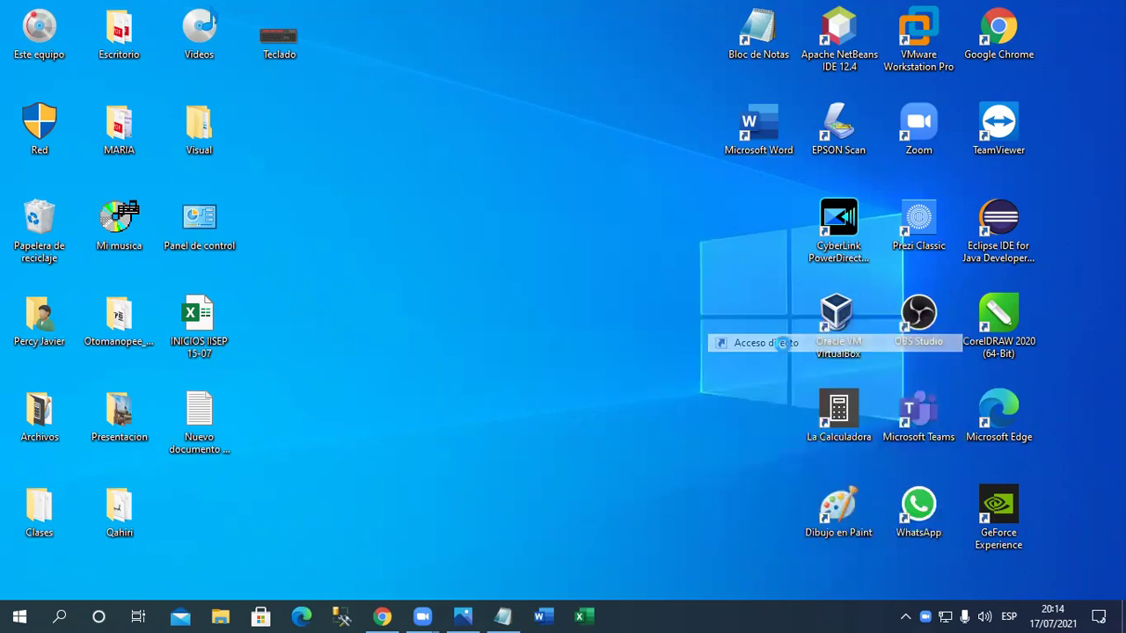
pyautogui.click(727, 297)
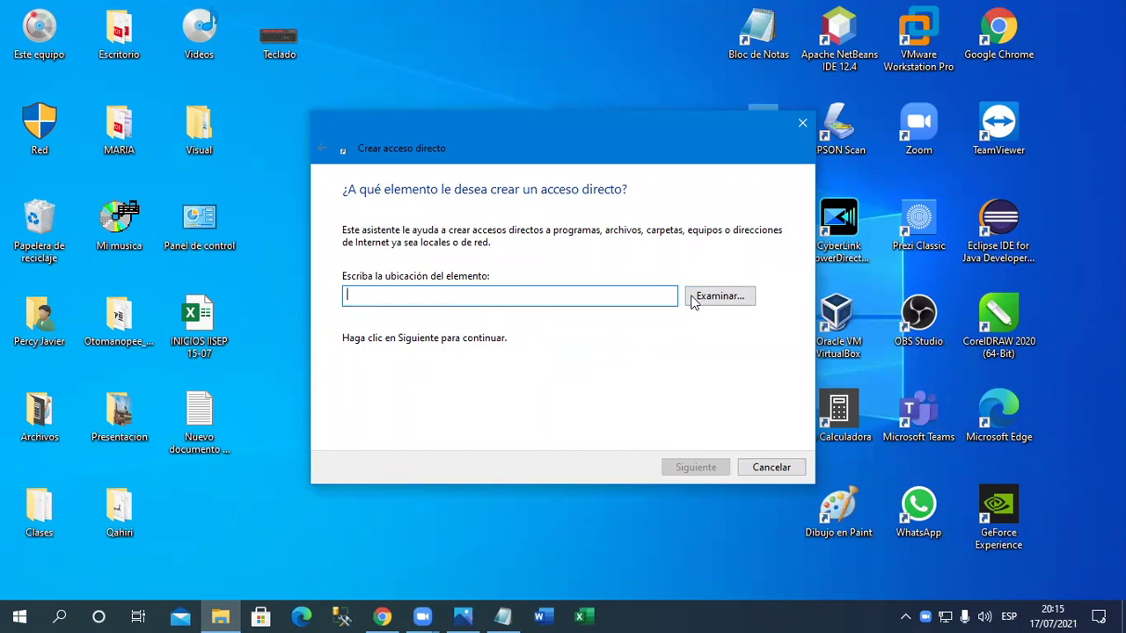
# Browse for the shortcut's target and expand Este equipo, Disco local (C:) and Archivos de programa
pyautogui.click(714, 298)
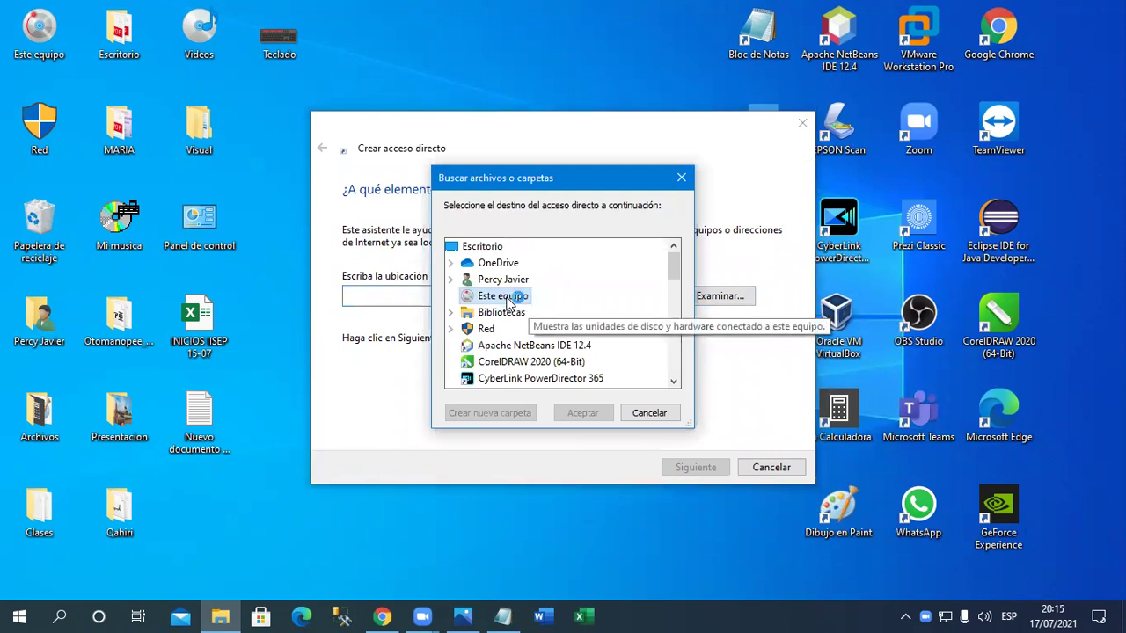
pyautogui.doubleClick(510, 299)
pyautogui.scroll(-1, 611, 340)
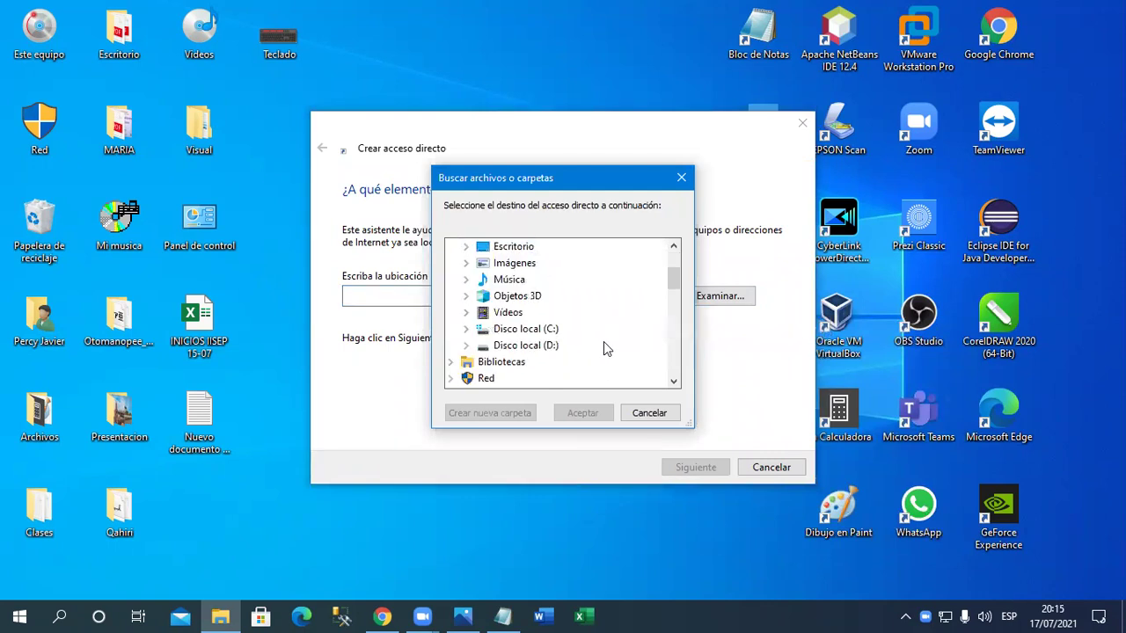
pyautogui.doubleClick(547, 330)
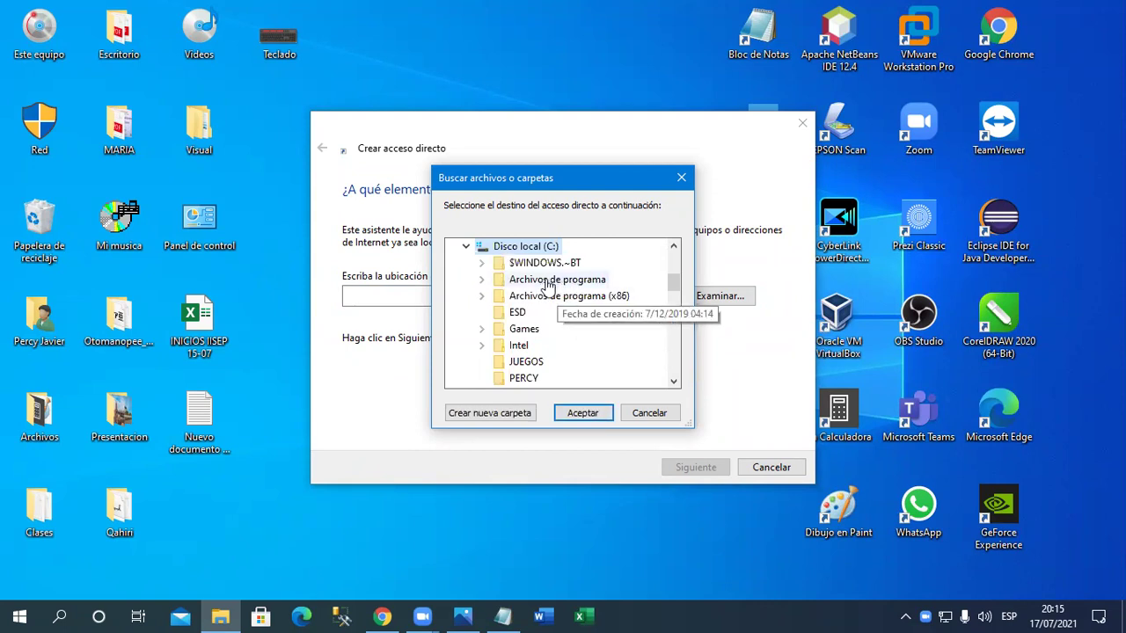
pyautogui.doubleClick(552, 279)
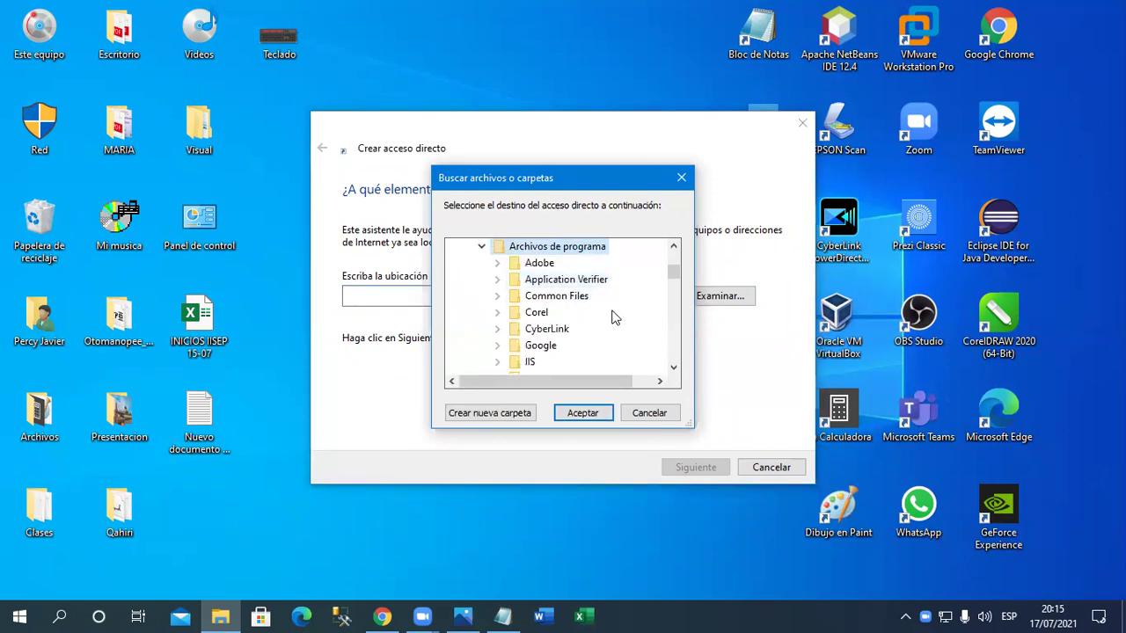
# Expand the Microsoft Office folder, its root subfolder and the Office16 folder inside it
pyautogui.scroll(-2, 613, 317)
pyautogui.scroll(-2, 613, 316)
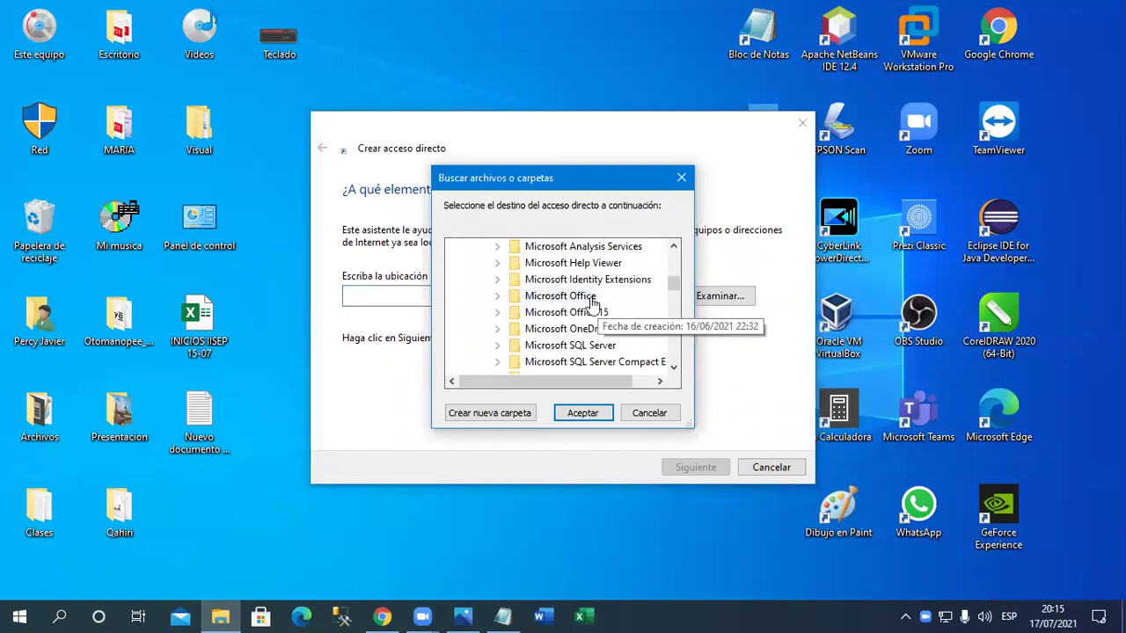
pyautogui.doubleClick(584, 299)
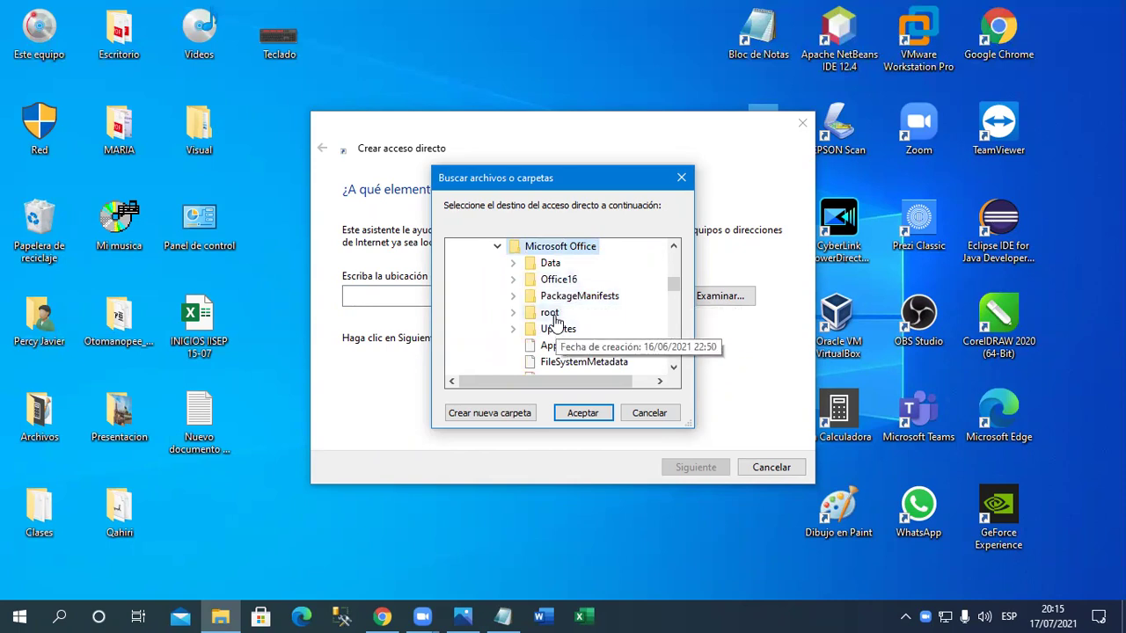
pyautogui.doubleClick(550, 313)
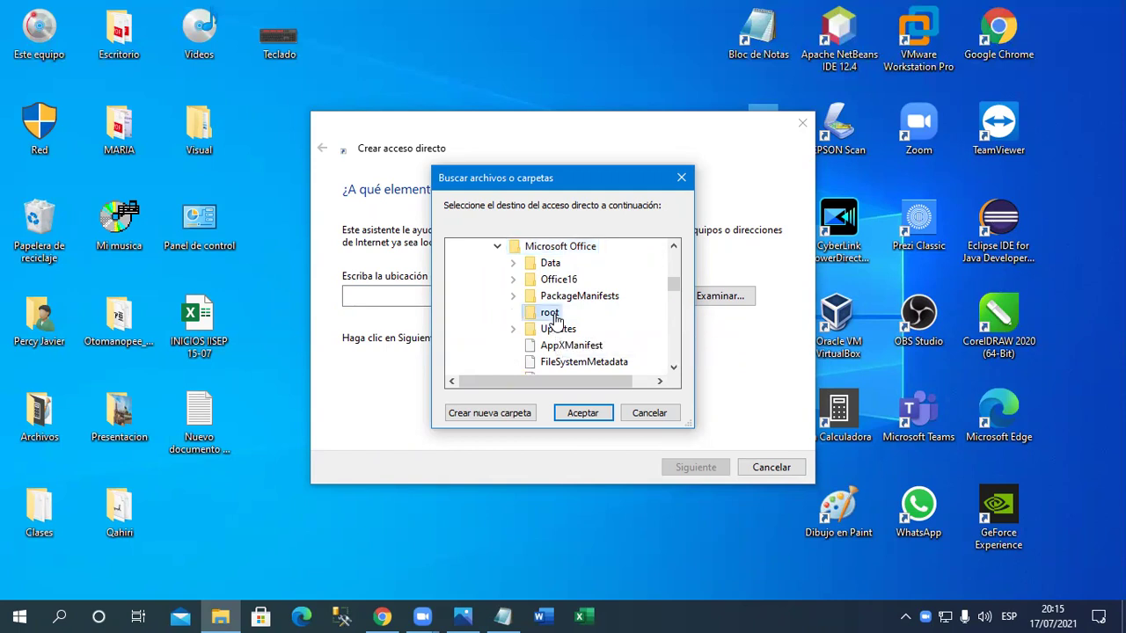
pyautogui.scroll(-2, 616, 339)
pyautogui.scroll(-1, 615, 332)
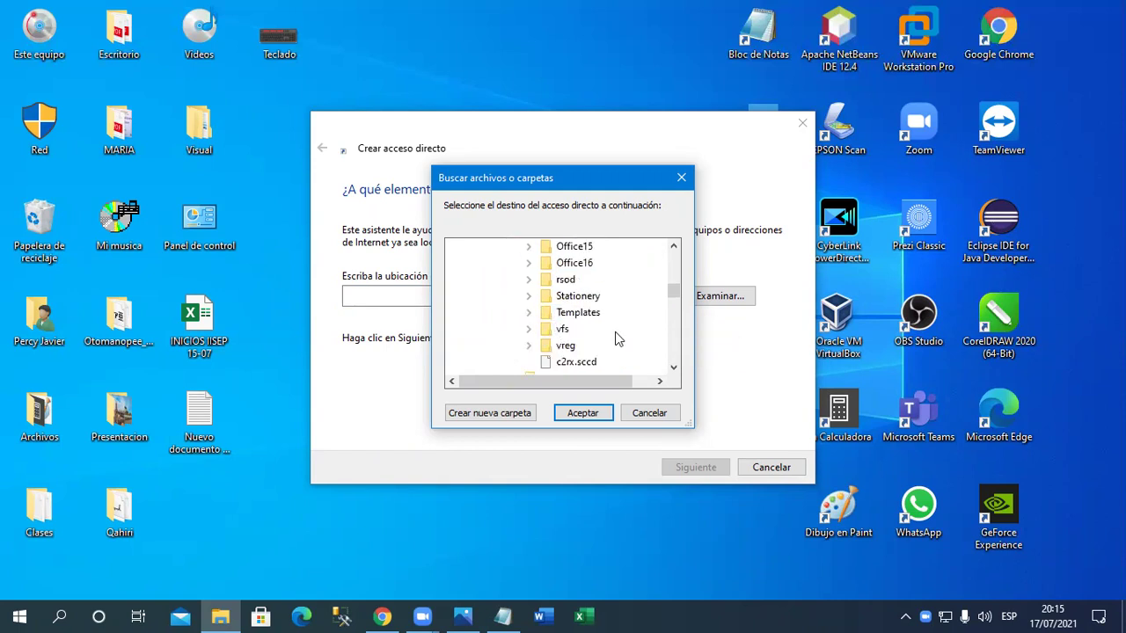
pyautogui.scroll(1, 613, 328)
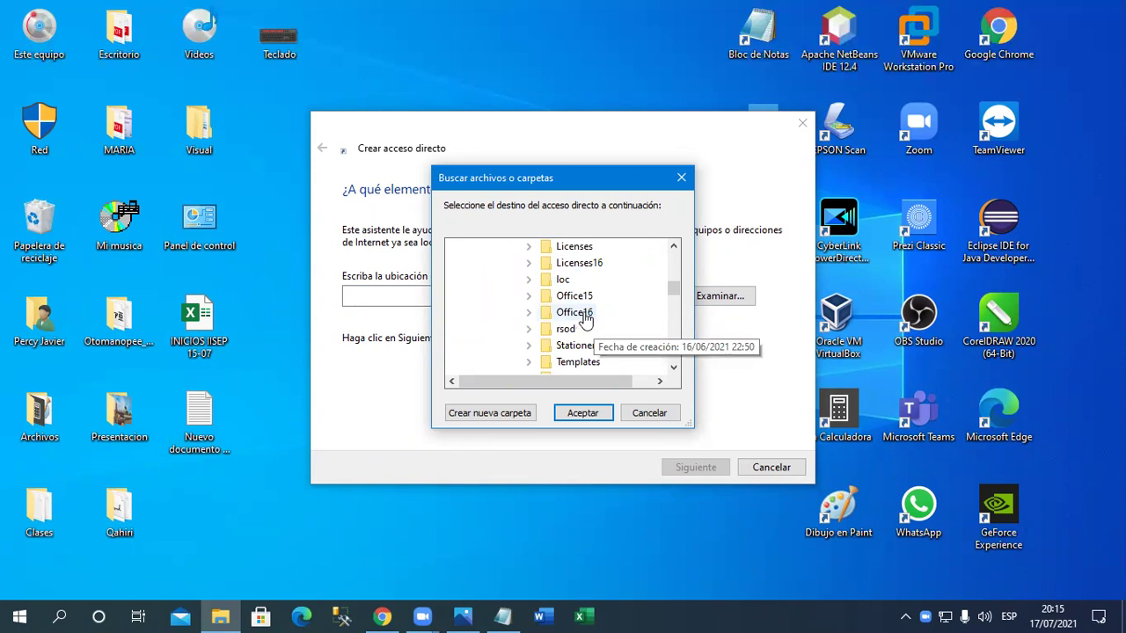
pyautogui.doubleClick(585, 318)
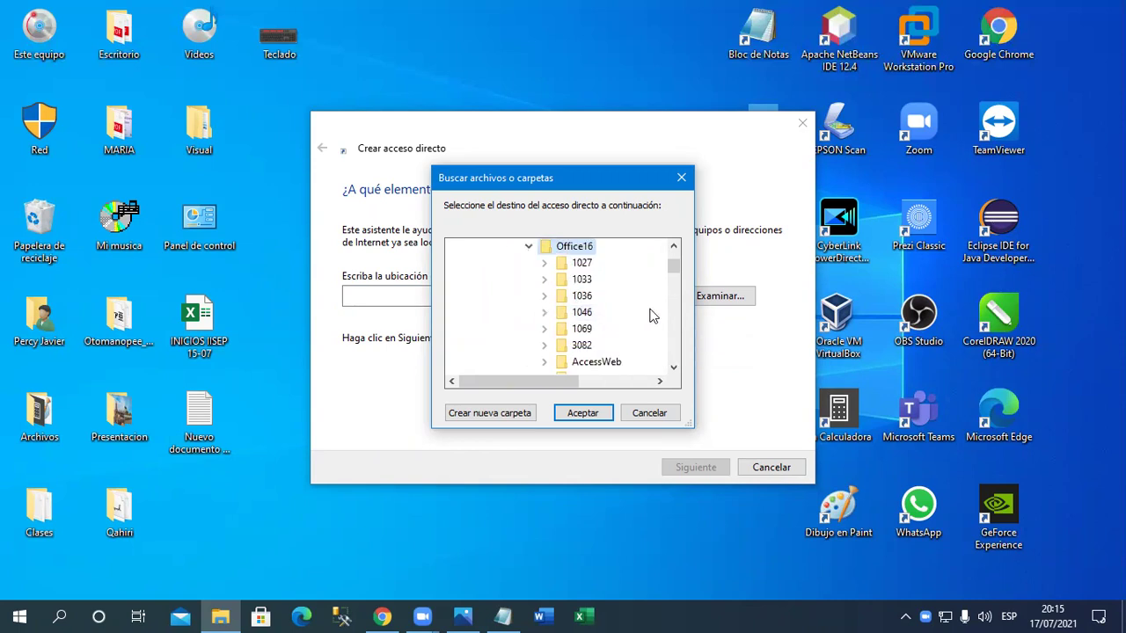
# Choose the EXCEL program in the Office16 folder as the shortcut's target
pyautogui.scroll(-2, 590, 334)
pyautogui.scroll(-15, 589, 331)
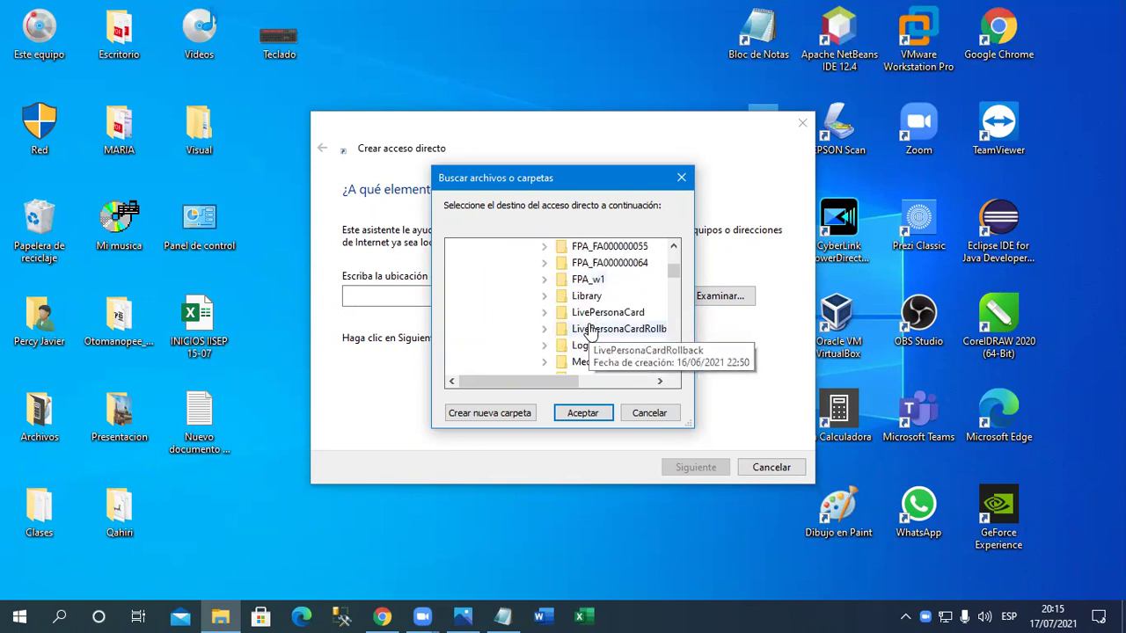
pyautogui.scroll(-3, 591, 331)
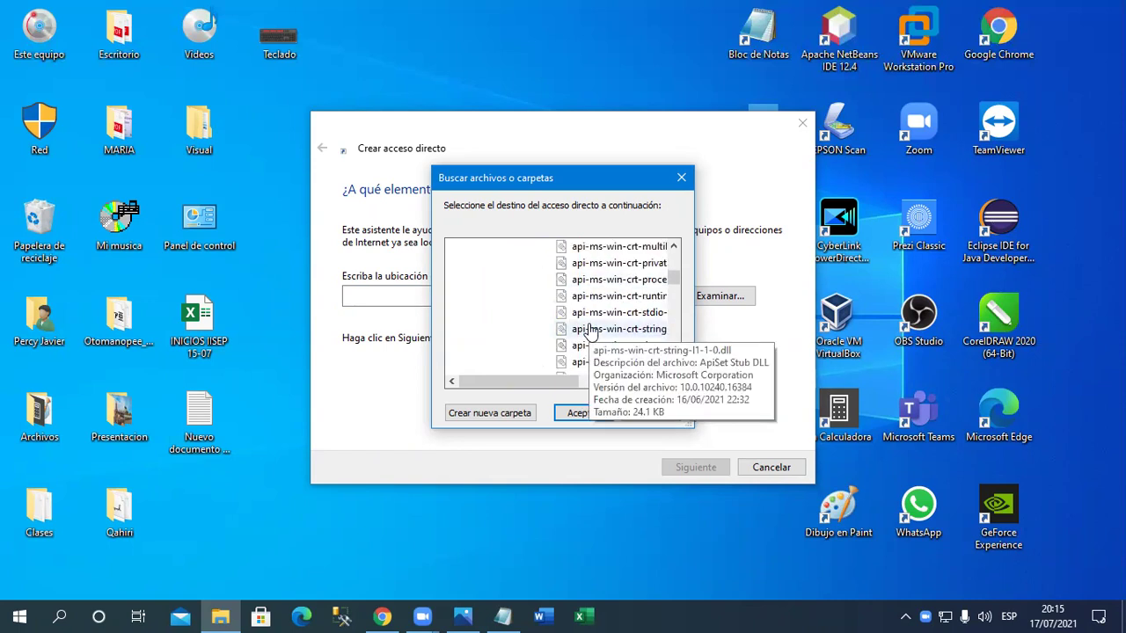
pyautogui.scroll(-15, 591, 331)
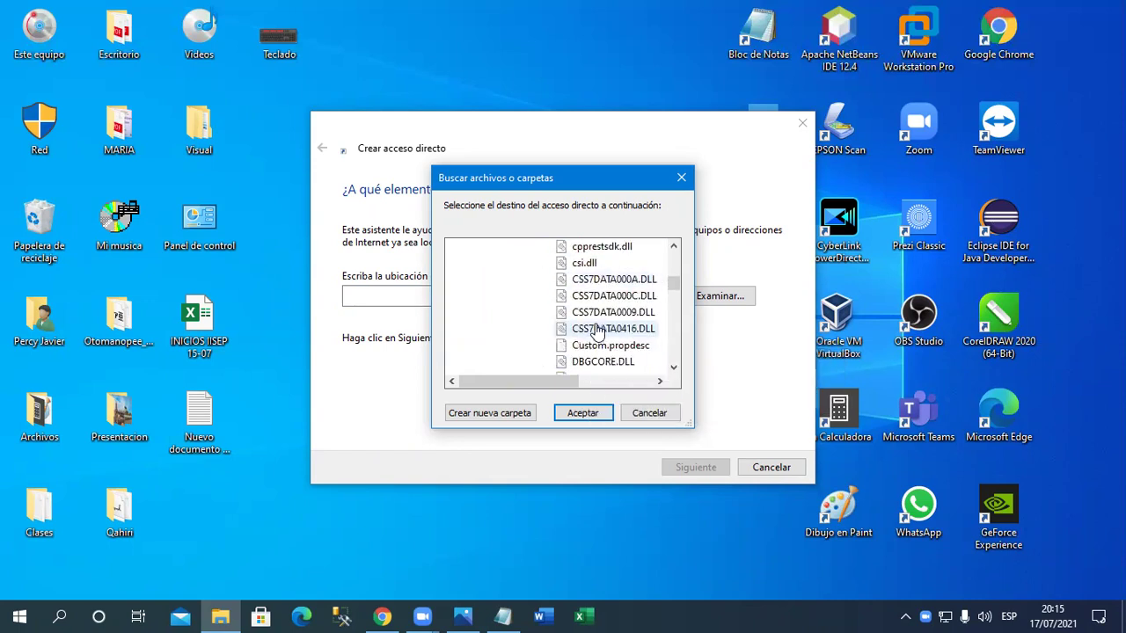
pyautogui.scroll(-2, 595, 331)
pyautogui.click(585, 262)
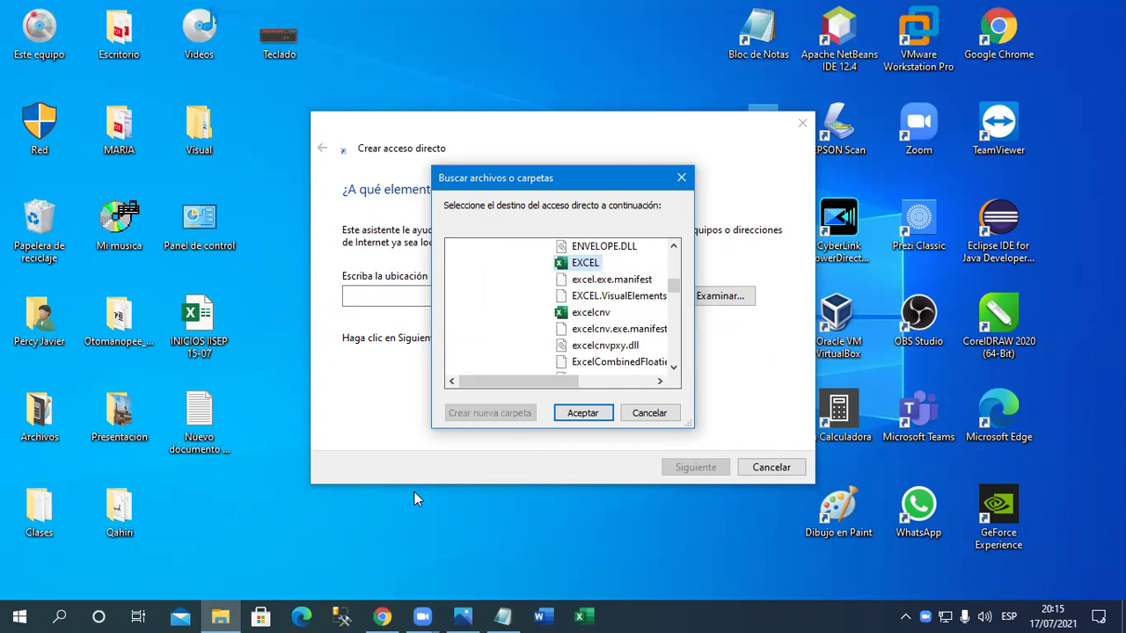
pyautogui.click(582, 414)
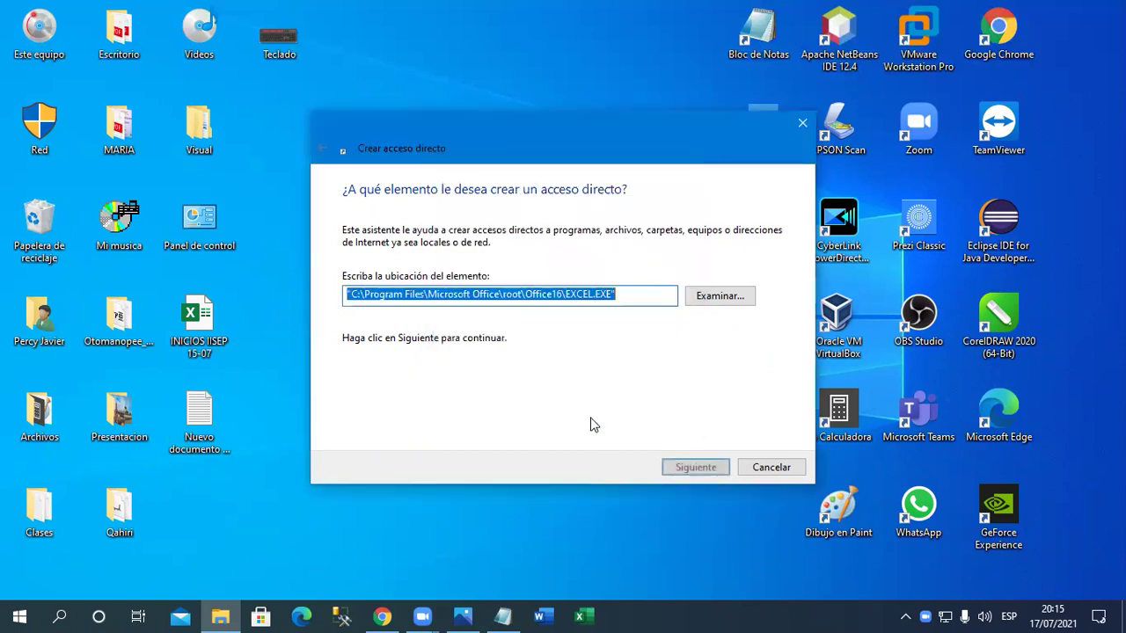
# Name the shortcut "Microsoft Excel", finish creating it and place its icon directly below Microsoft Word on the desktop
pyautogui.click(695, 467)
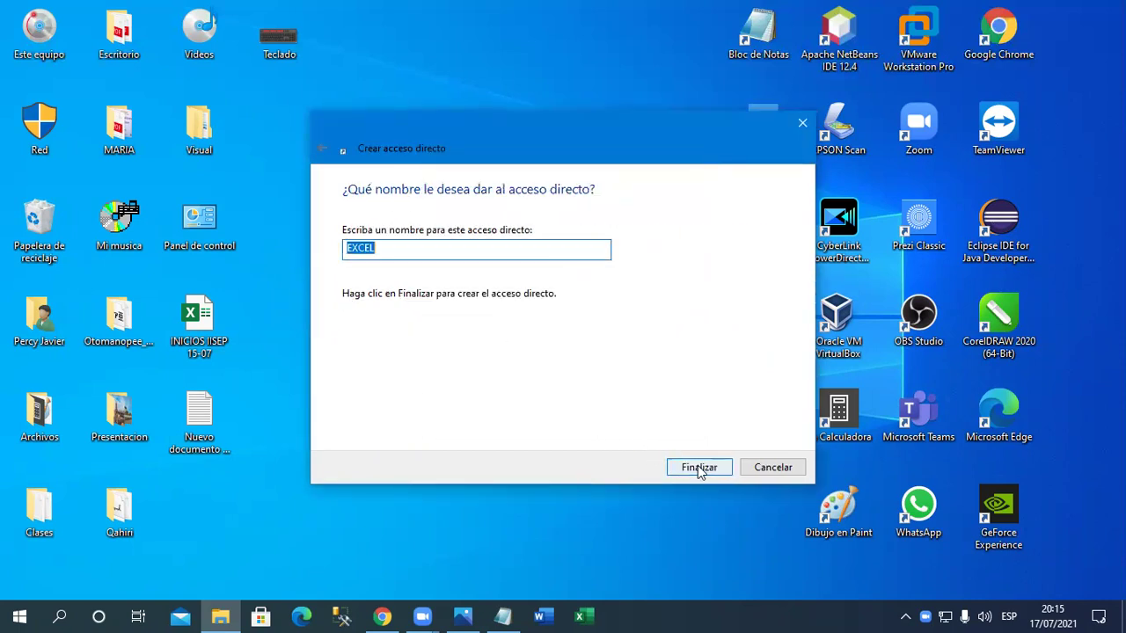
pyautogui.write('Microsoft Excel')
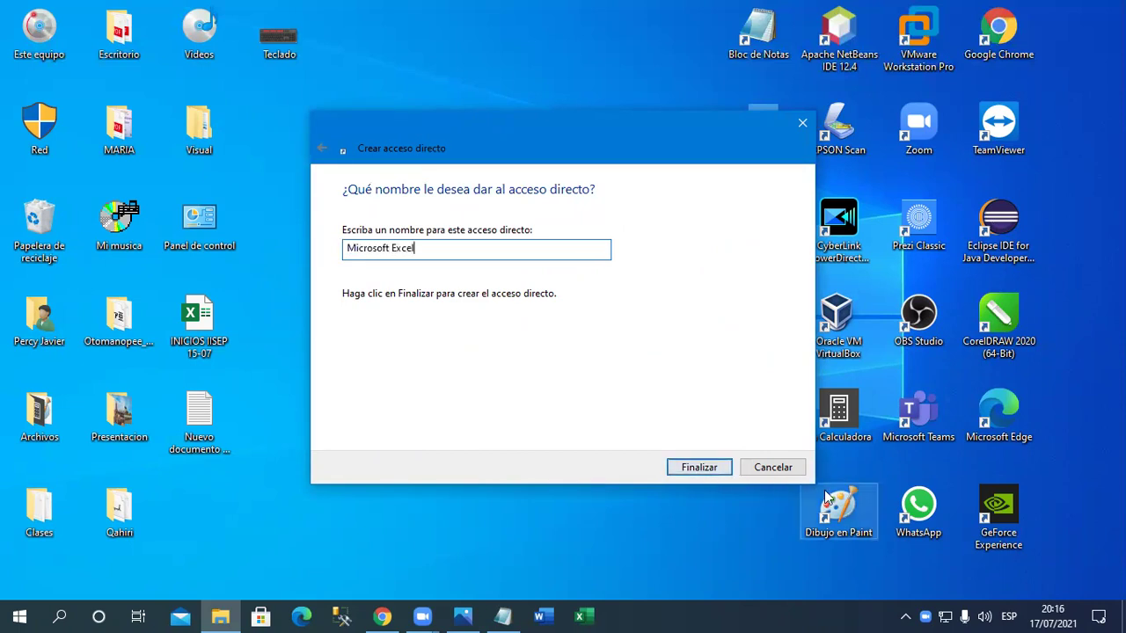
pyautogui.click(708, 471)
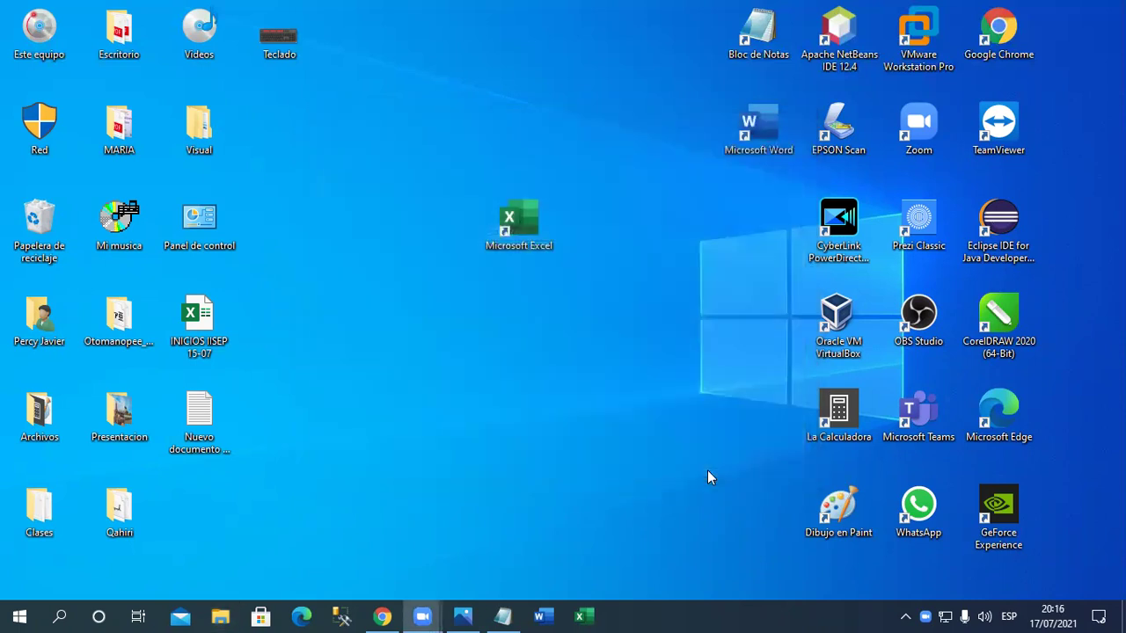
pyautogui.moveTo(518, 220); pyautogui.dragTo(758, 220)
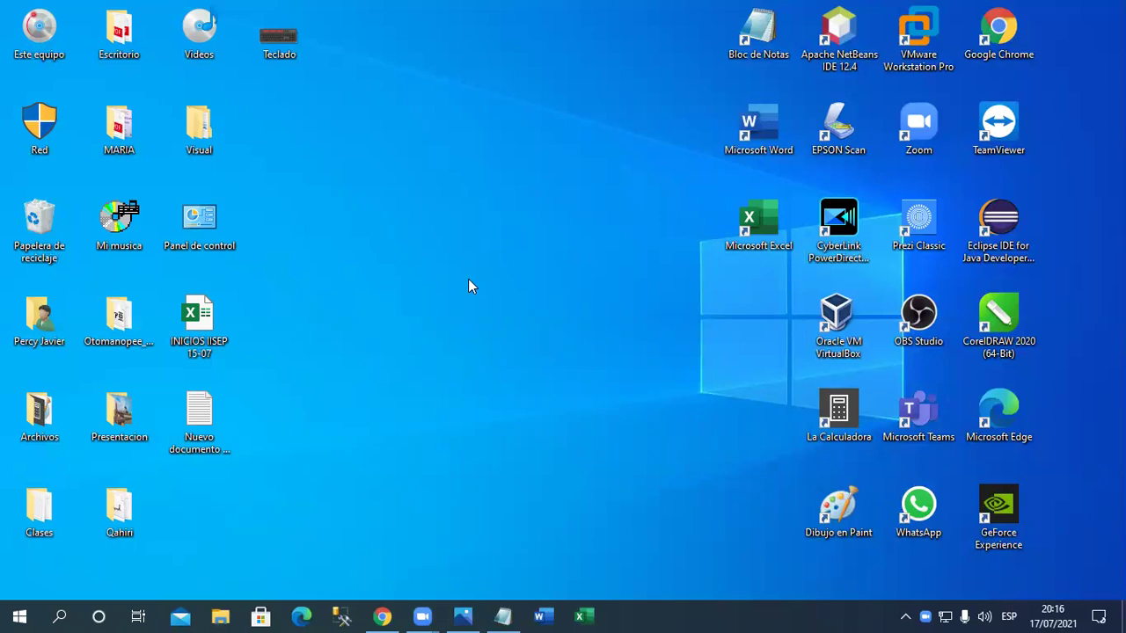
# In the Notepad notes, add blank lines below the PowerPoint entry and insert the path "C:\Program Files\Microsoft Office\root\Office16\WINWORD.EXE" there
pyautogui.click(510, 615)
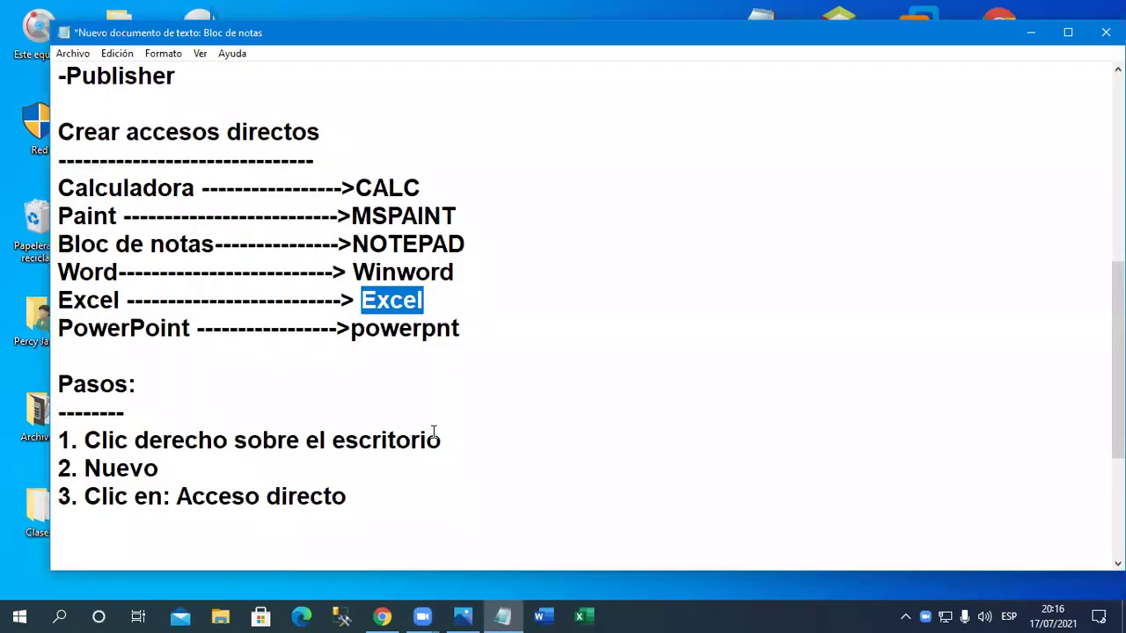
pyautogui.scroll(-1, 438, 437)
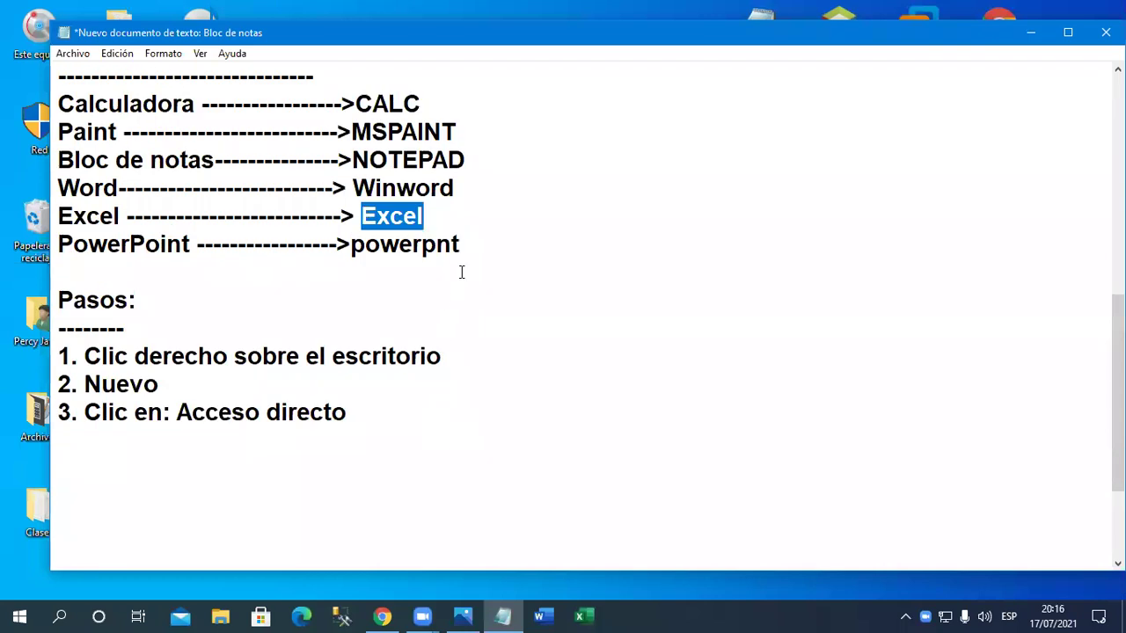
pyautogui.click(481, 253)
pyautogui.press('Return')
pyautogui.press('Return')
pyautogui.press('Return')
pyautogui.press('Return')
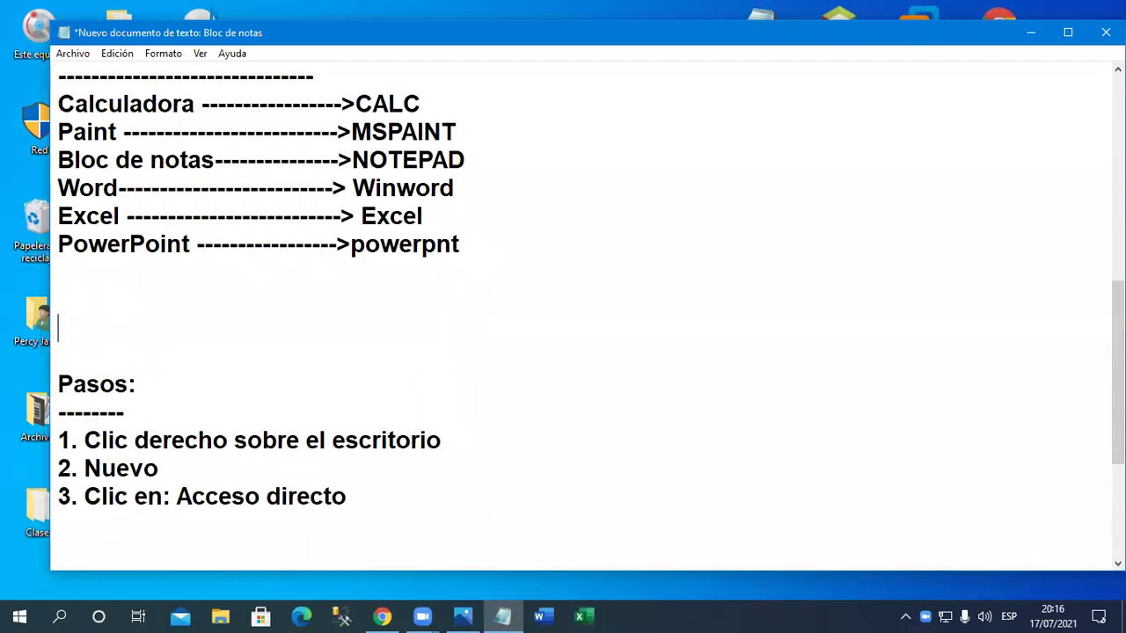
pyautogui.press('Up')
pyautogui.press('Up')
pyautogui.press('Up')
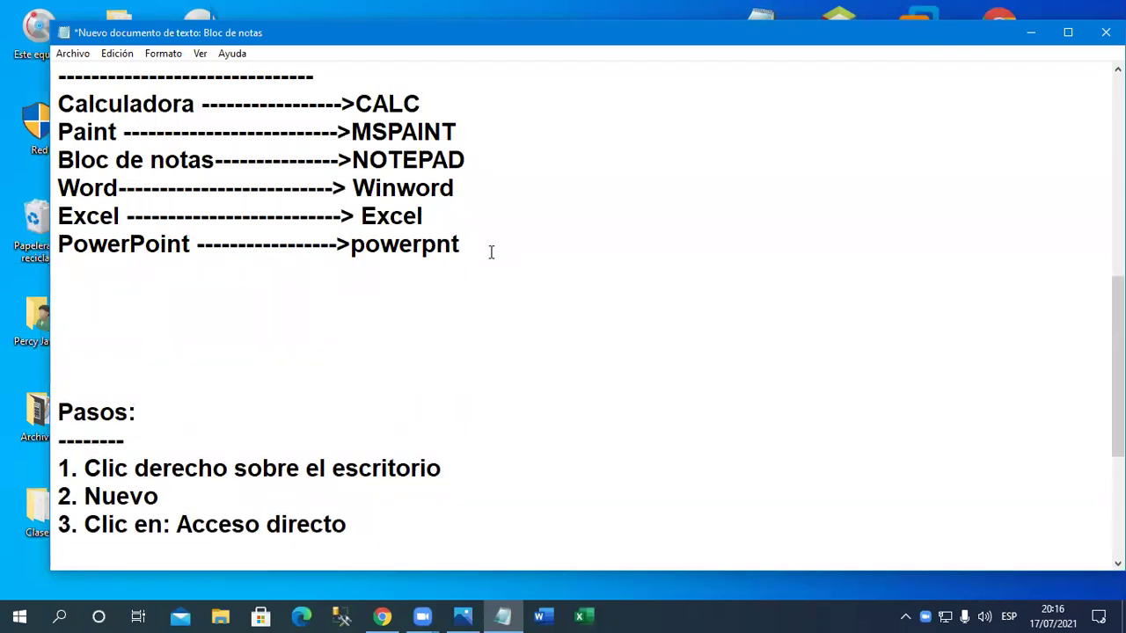
pyautogui.write('"C:\\Program Files\\Microsoft Office\\root\\Office16\\WINWORD.EXE"')
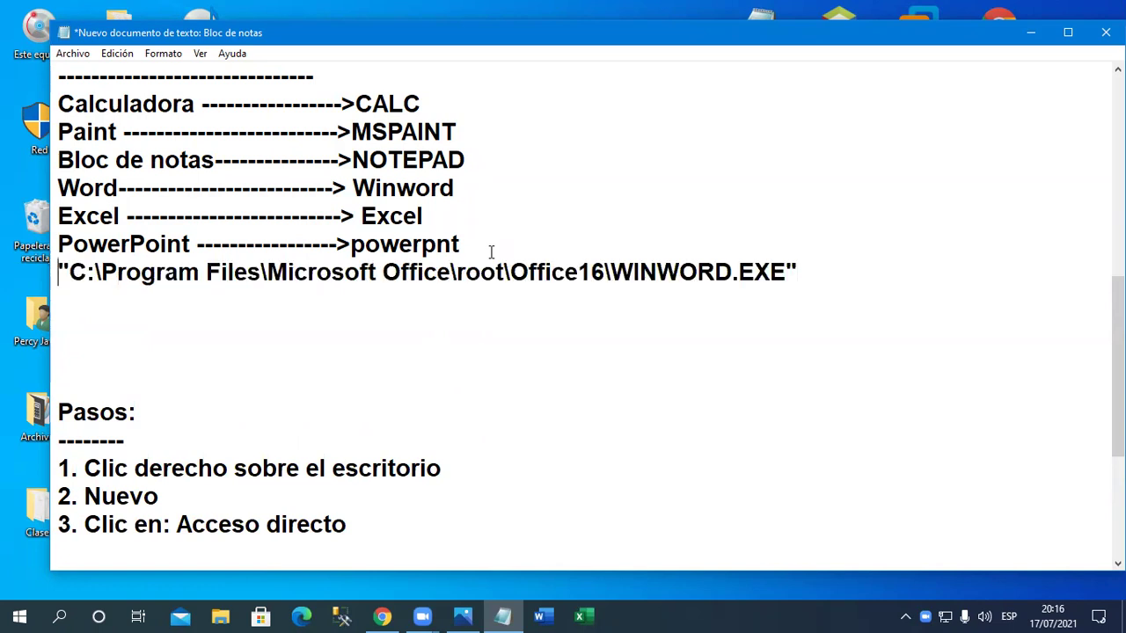
# Put the text "Este Equipo" at the start of the WINWORD.EXE path line
pyautogui.press('Home')
pyautogui.write('Este')
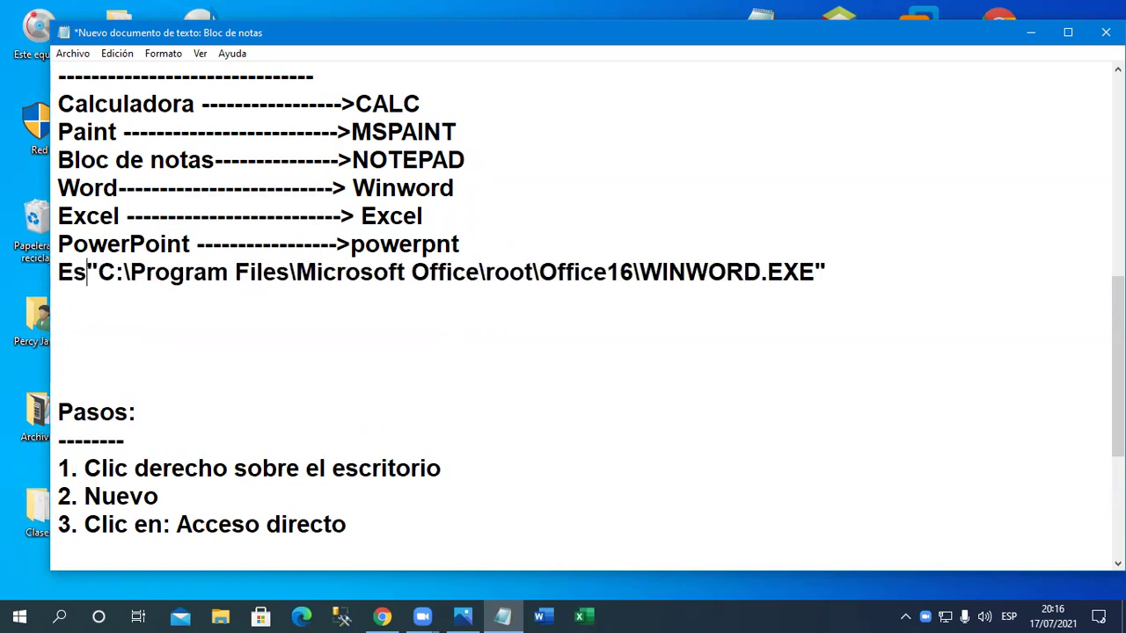
pyautogui.write(' Equipo')
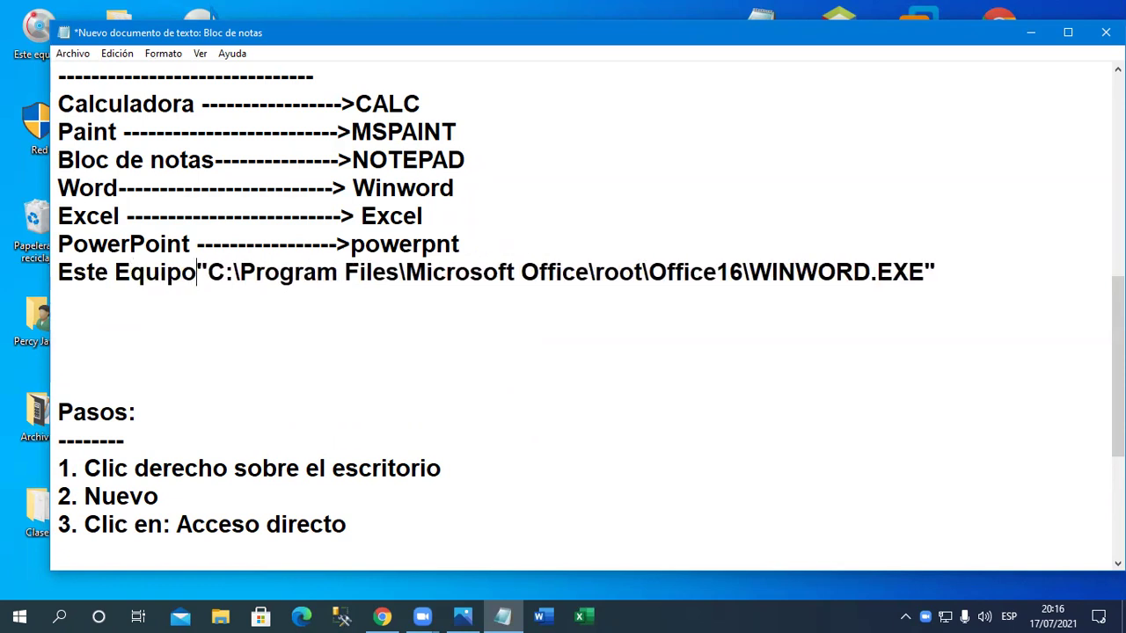
# Insert a backslash between "Este Equipo" and the quoted WINWORD.EXE path
pyautogui.press('alt')
pyautogui.press('alt')
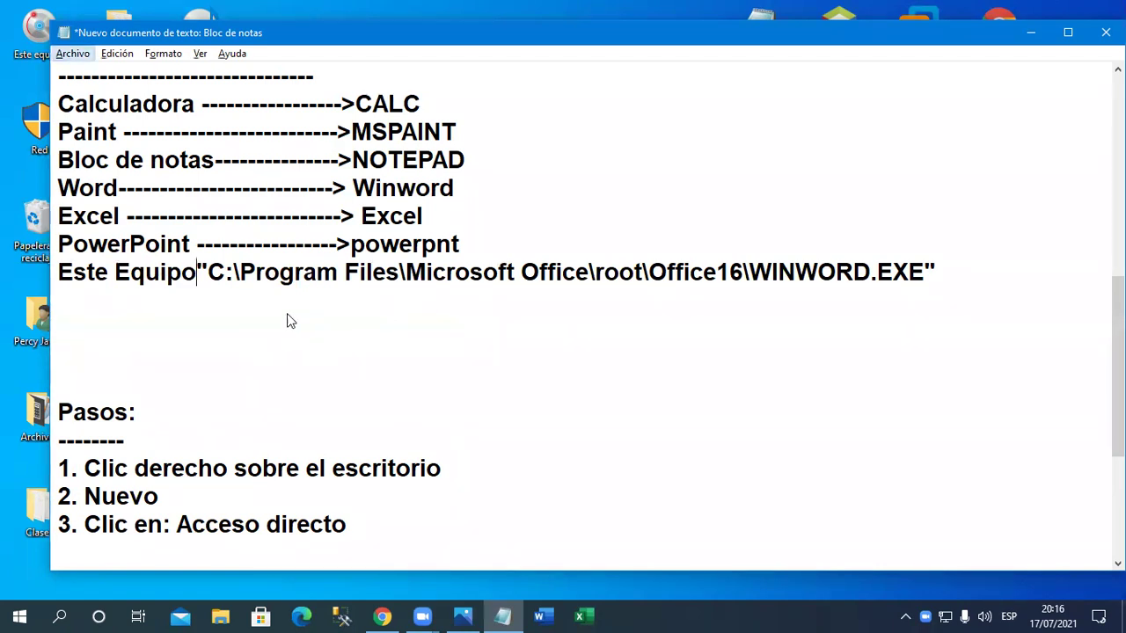
pyautogui.click(228, 290)
pyautogui.click(198, 280)
pyautogui.press('alt')
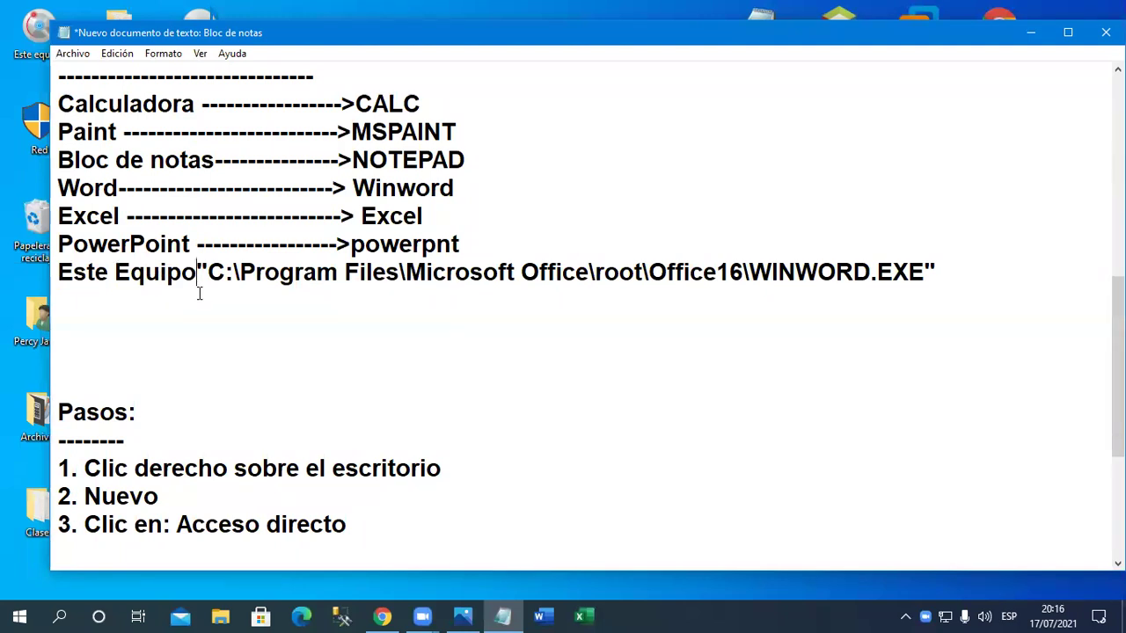
pyautogui.click(241, 272)
pyautogui.press('Left')
pyautogui.press('Left')
pyautogui.press('Left')
pyautogui.press('Left')
pyautogui.write('\\')
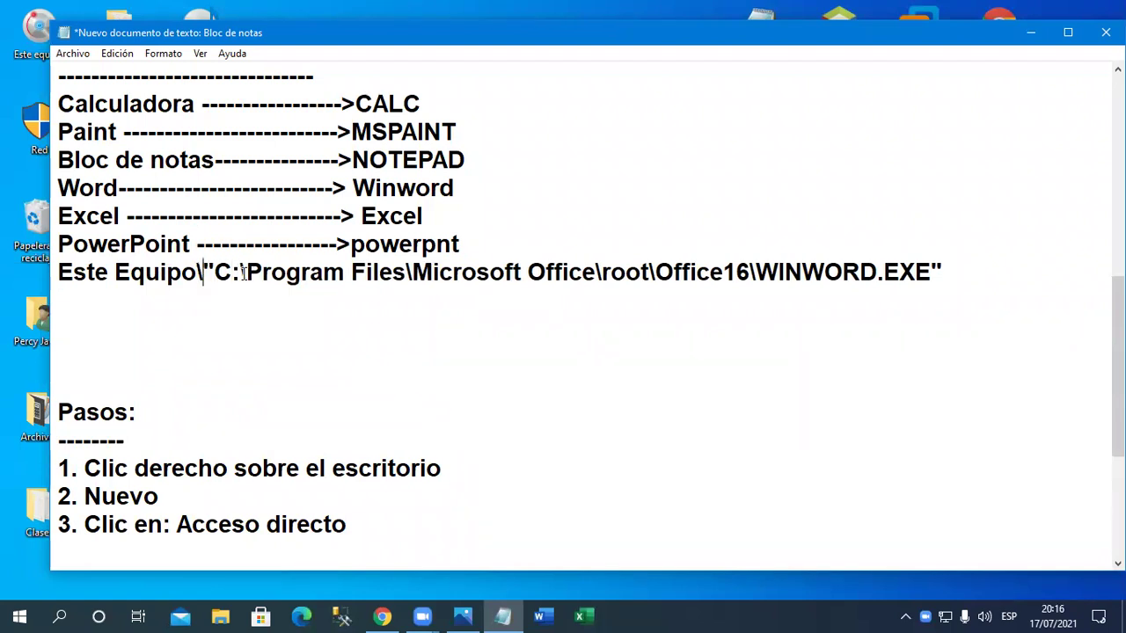
# Rewrite the drive part of the path line as "Disco local(C:)", removing the opening quotation mark before C:
pyautogui.write('Disco local')
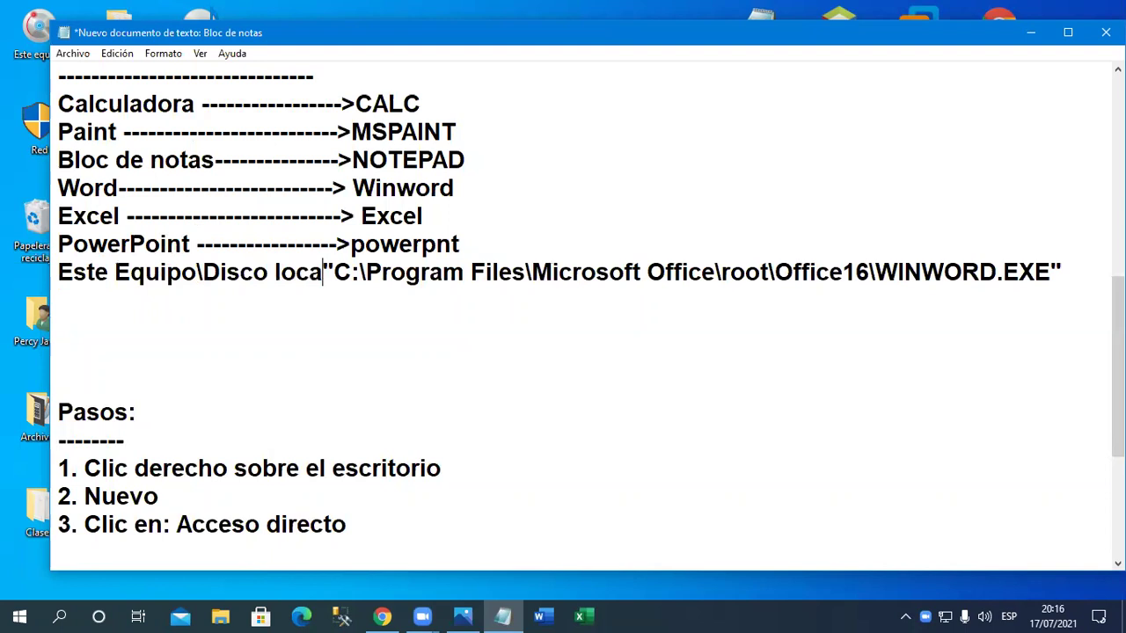
pyautogui.write('(')
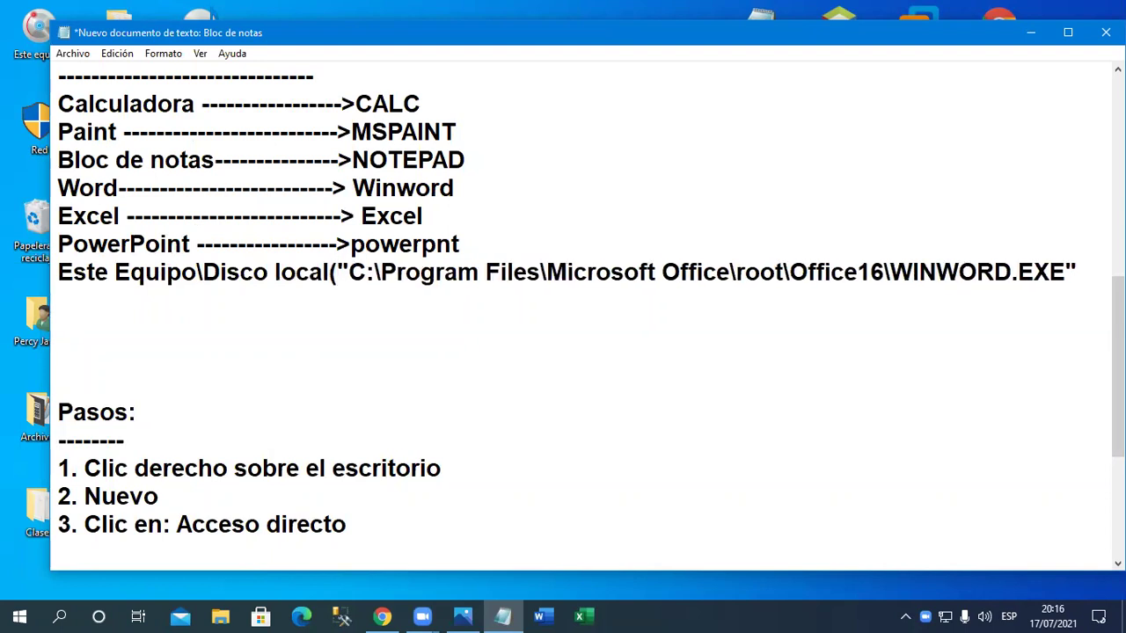
pyautogui.press('Delete')
pyautogui.click(362, 272)
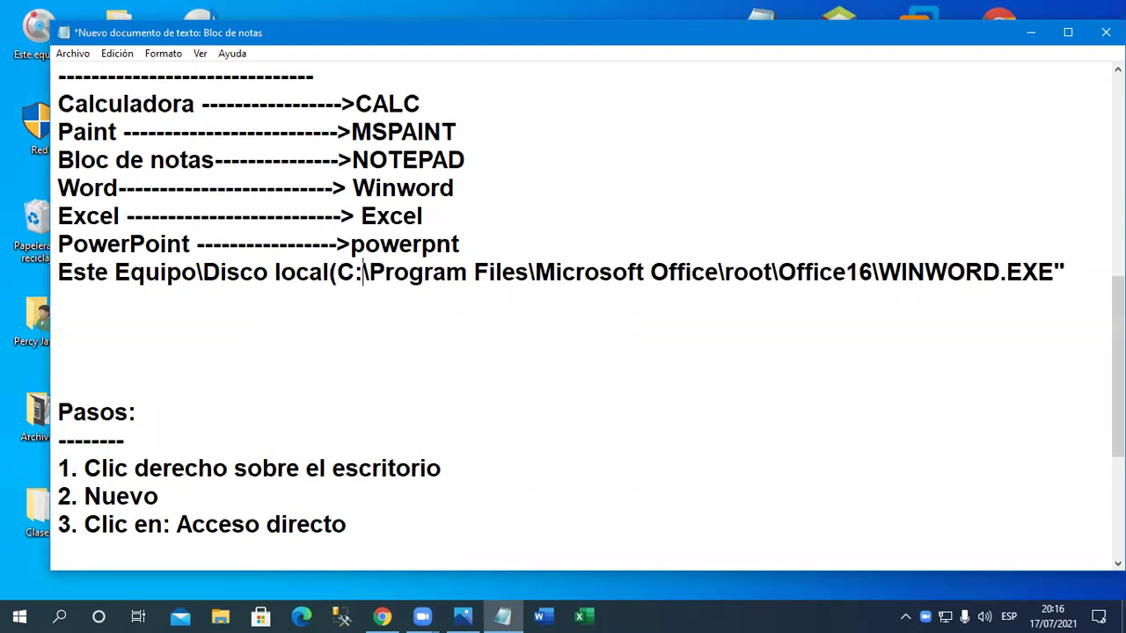
pyautogui.write(')')
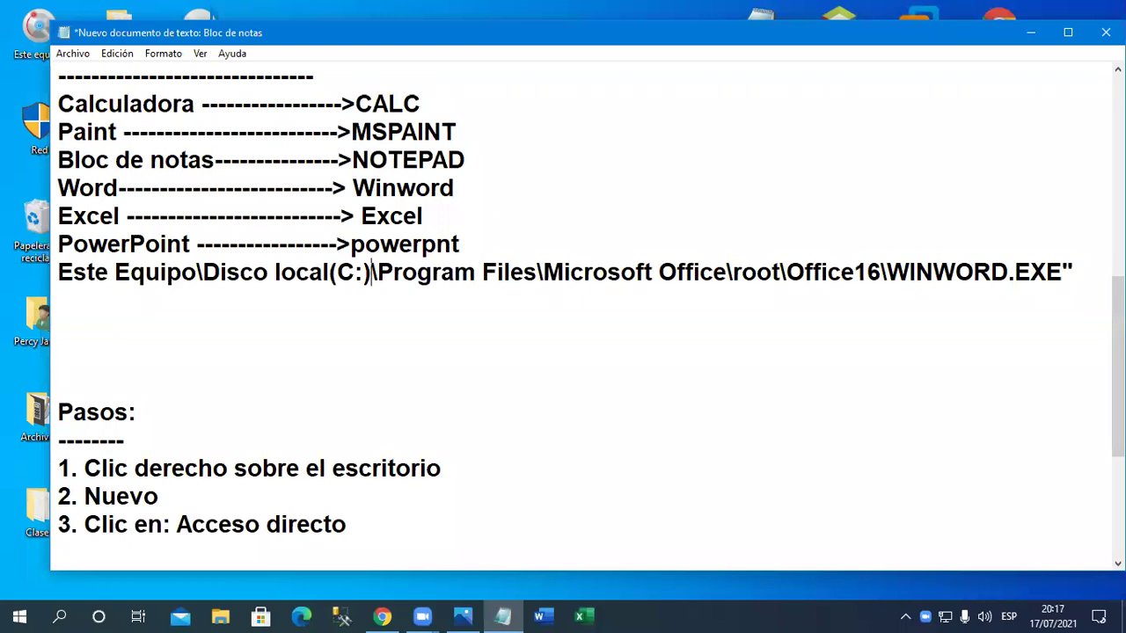
# Replace "Program Files" in the path line with "Archivos de programas"
pyautogui.press('Right')
pyautogui.moveTo(377, 272); pyautogui.dragTo(538, 272)
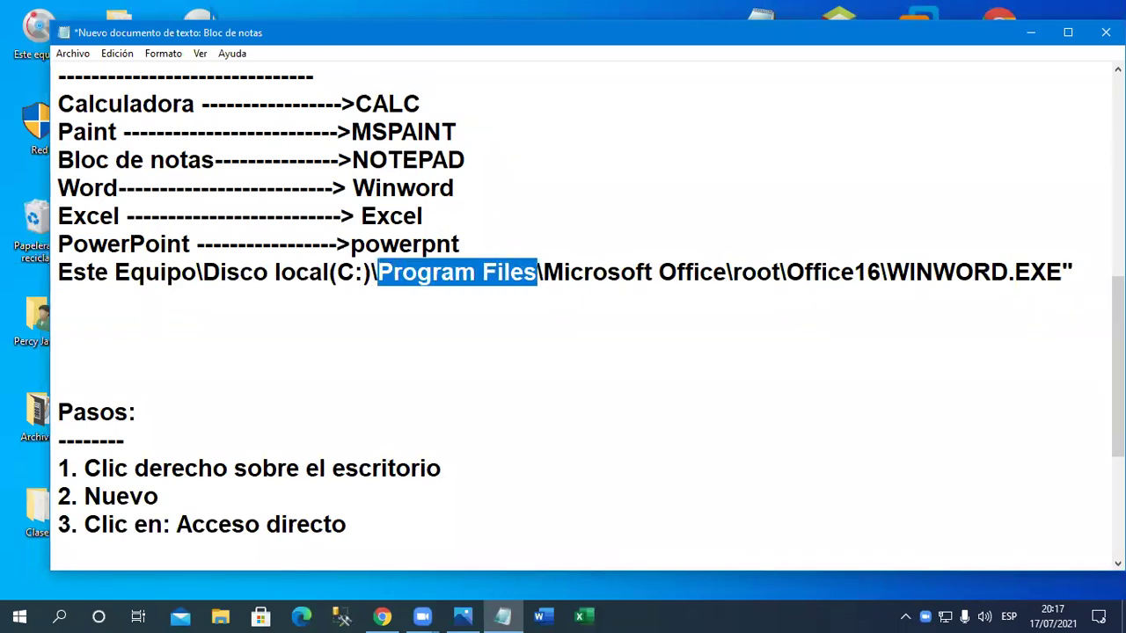
pyautogui.write('Archivos de programas')
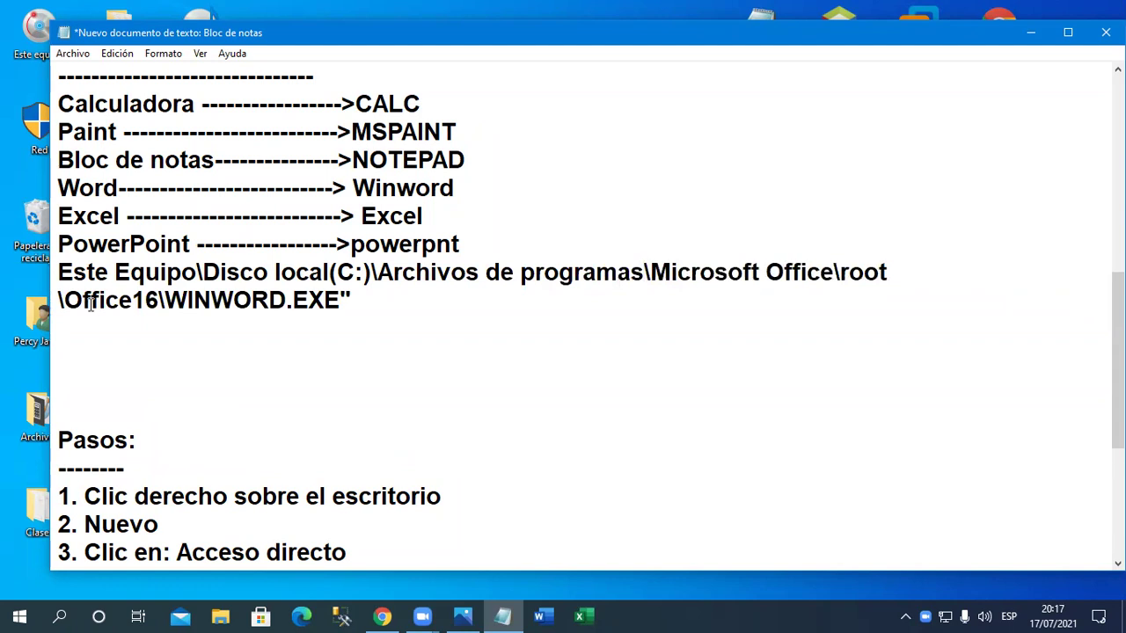
# Delete WINWORD.EXE and its closing quotation mark from the path line, and highlight the path and the PowerPoint command for review
pyautogui.moveTo(165, 301); pyautogui.dragTo(523, 297)
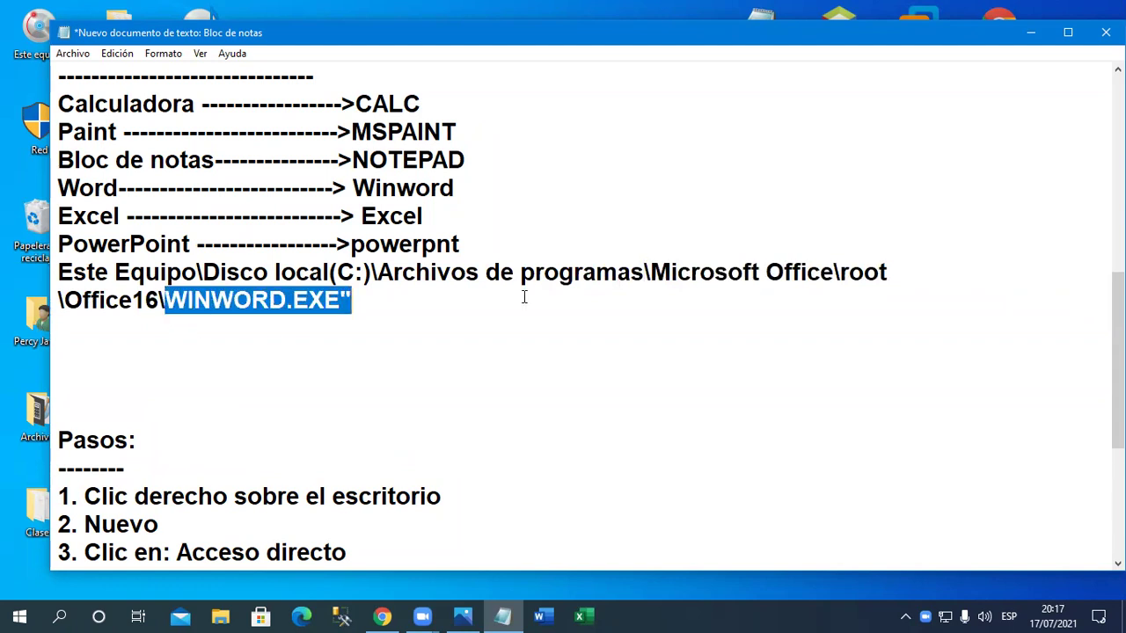
pyautogui.press('BackSpace')
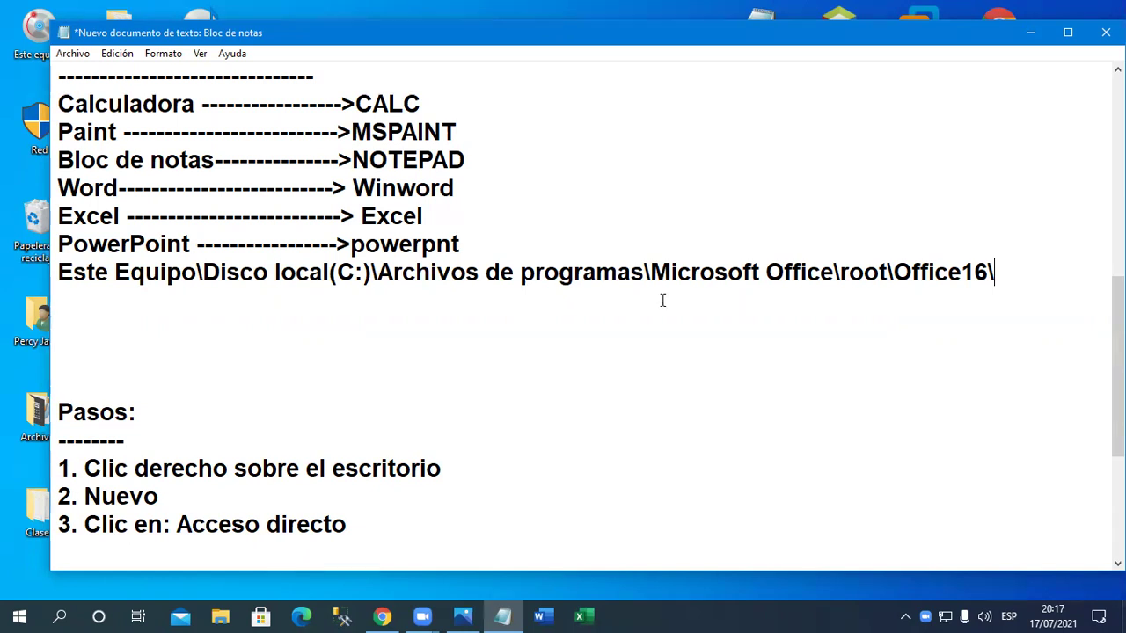
pyautogui.moveTo(1011, 276); pyautogui.dragTo(44, 278)
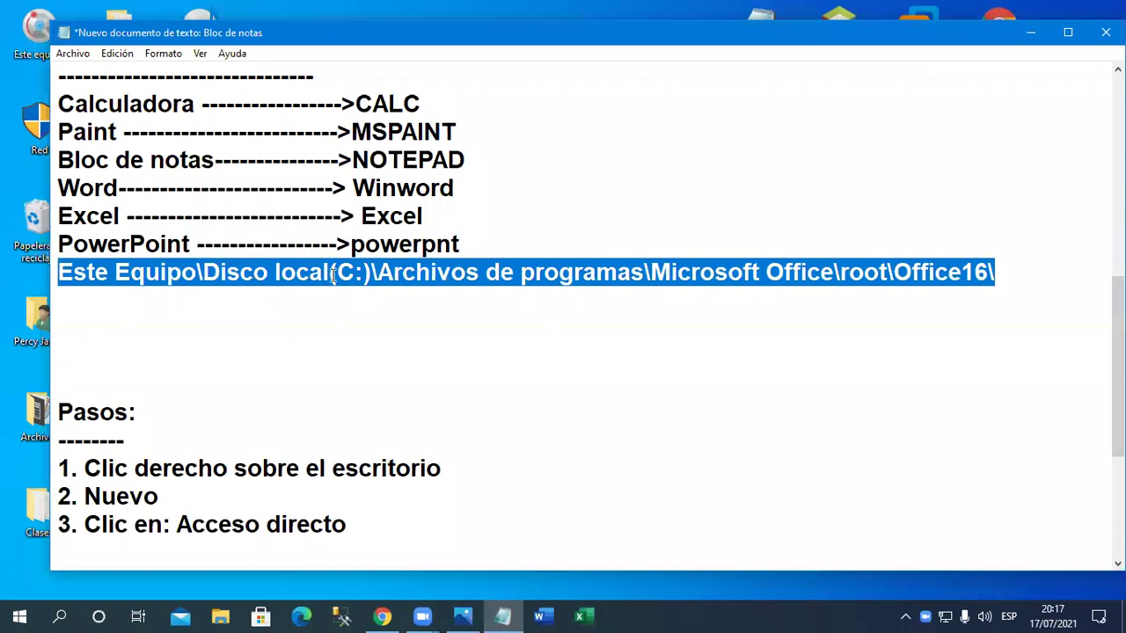
pyautogui.moveTo(474, 243); pyautogui.dragTo(338, 244)
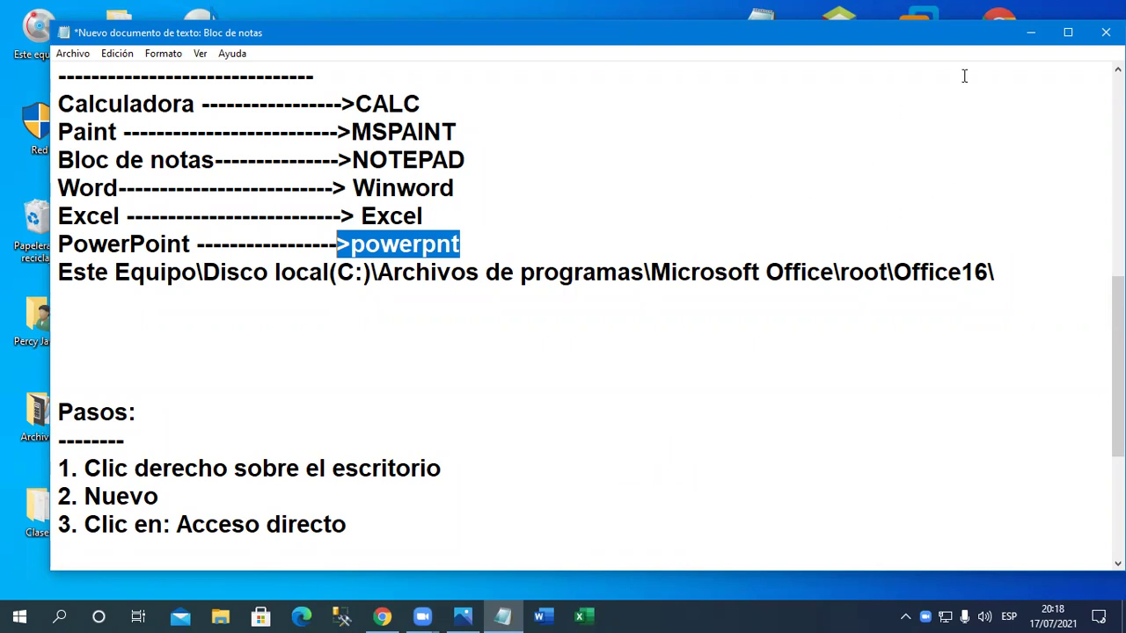
# Minimize the notes, start a new shortcut on the desktop and open the browser for its target
pyautogui.click(1029, 33)
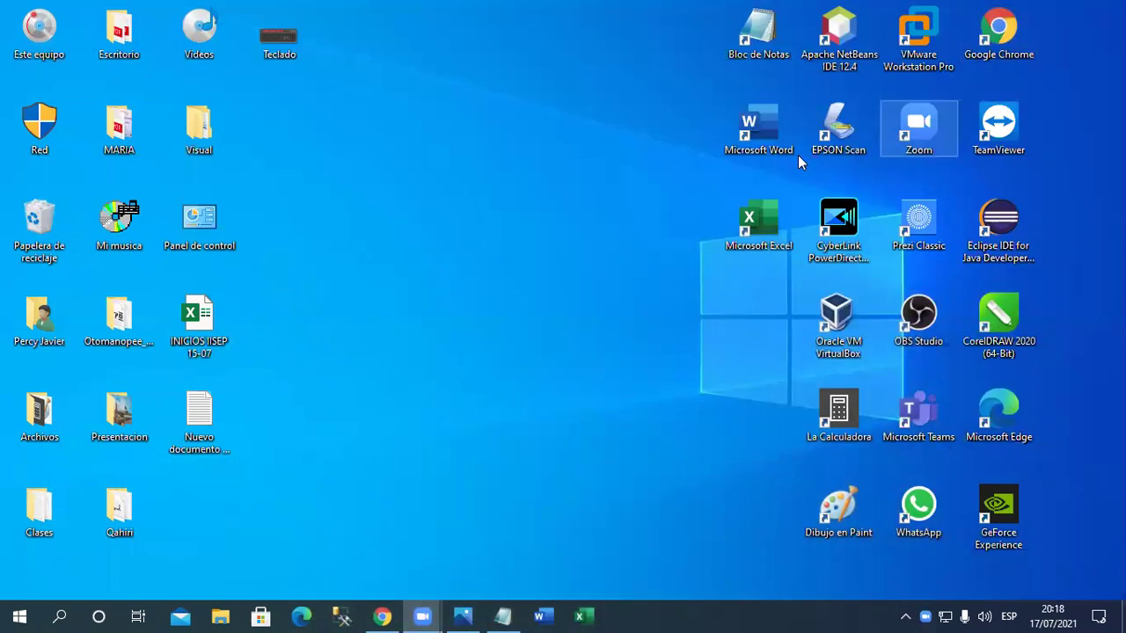
pyautogui.rightClick(392, 192)
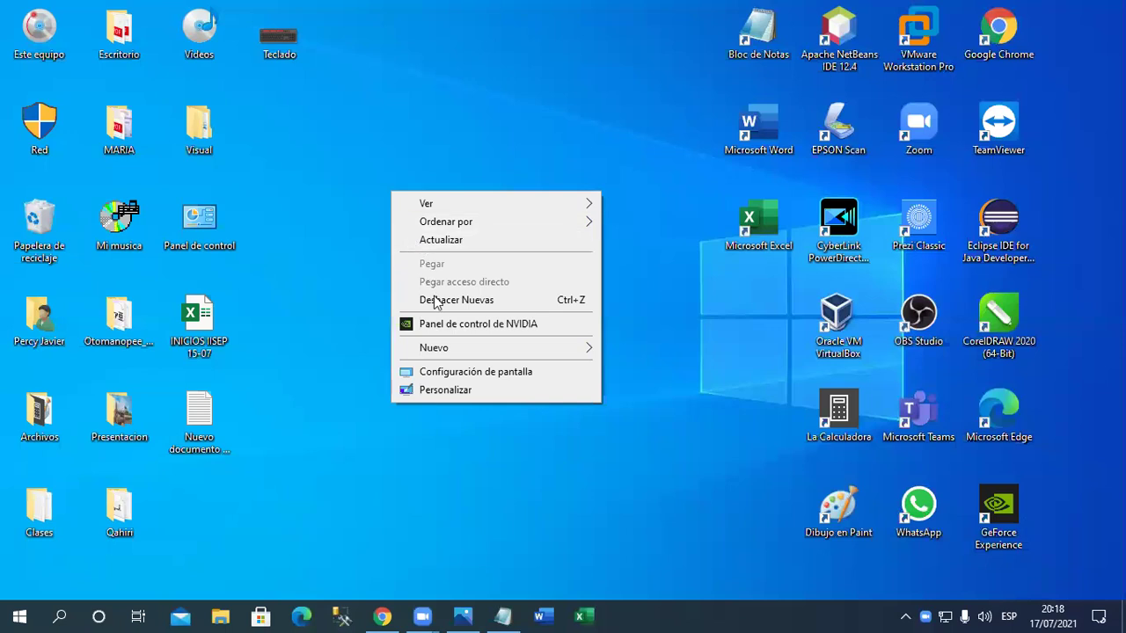
pyautogui.moveTo(460, 354)
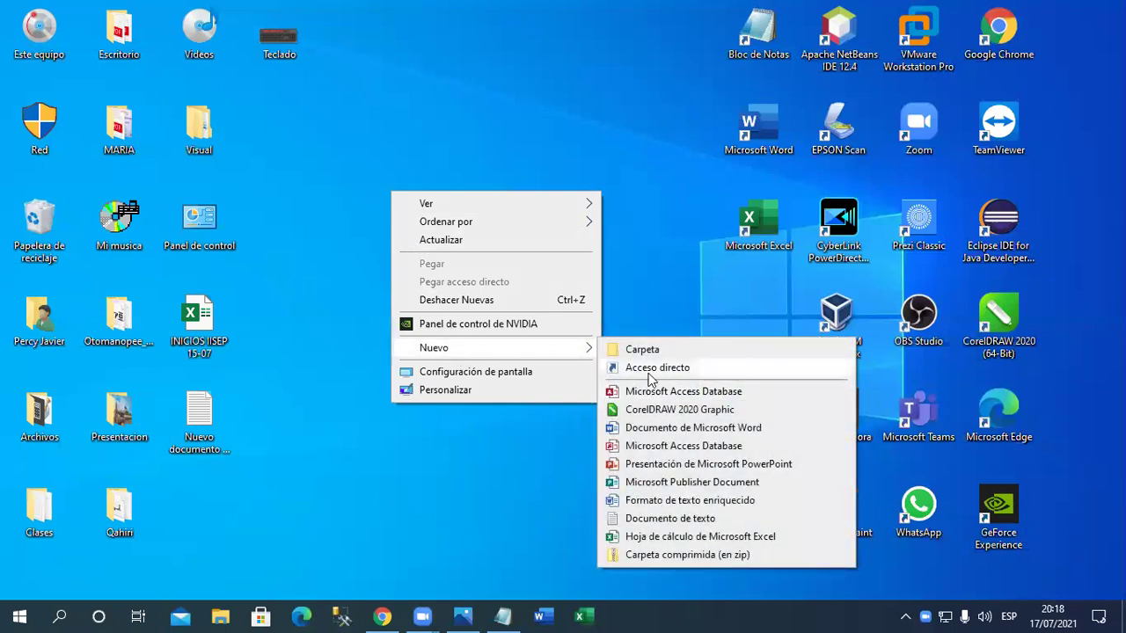
pyautogui.click(650, 369)
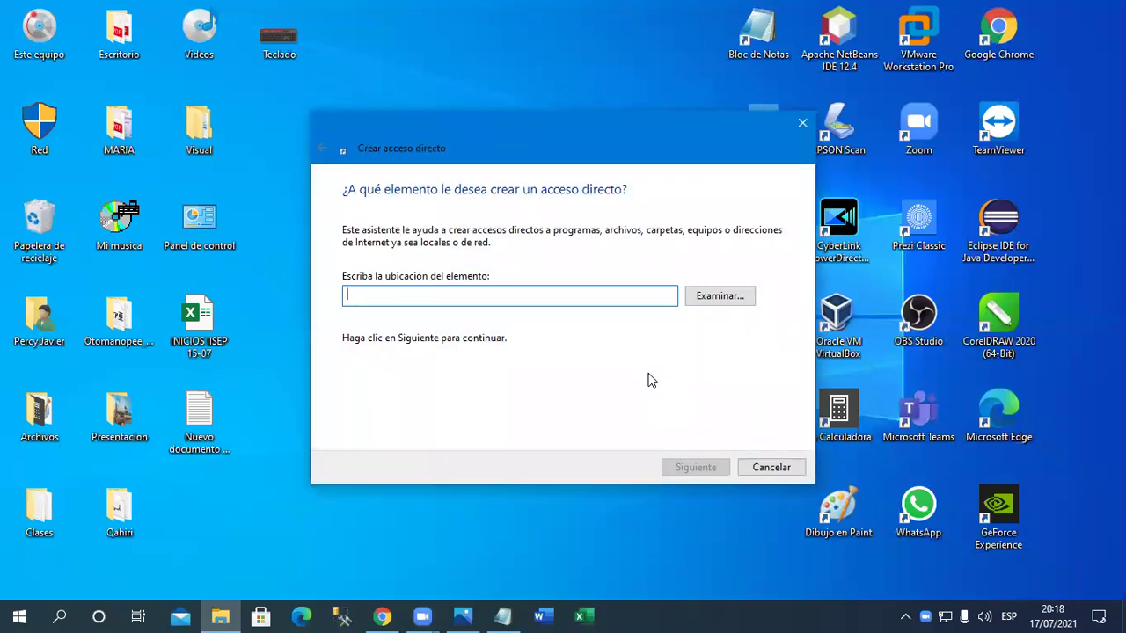
pyautogui.click(731, 296)
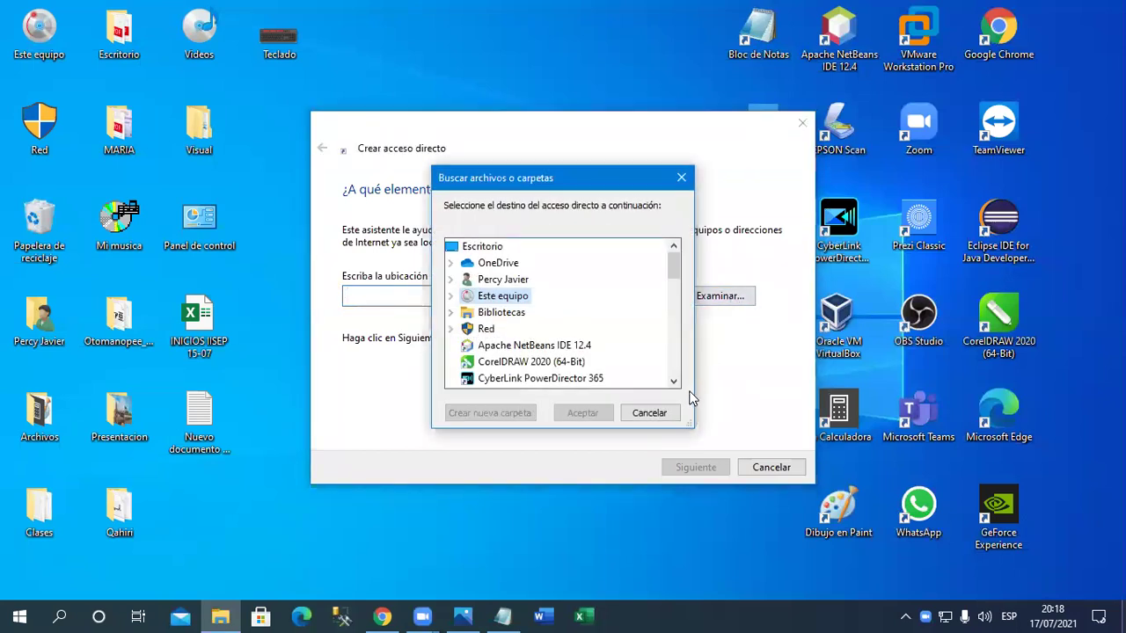
# Expand Este equipo, Disco local (C:) and Archivos de programa in the target folder tree
pyautogui.doubleClick(503, 297)
pyautogui.scroll(-1, 554, 343)
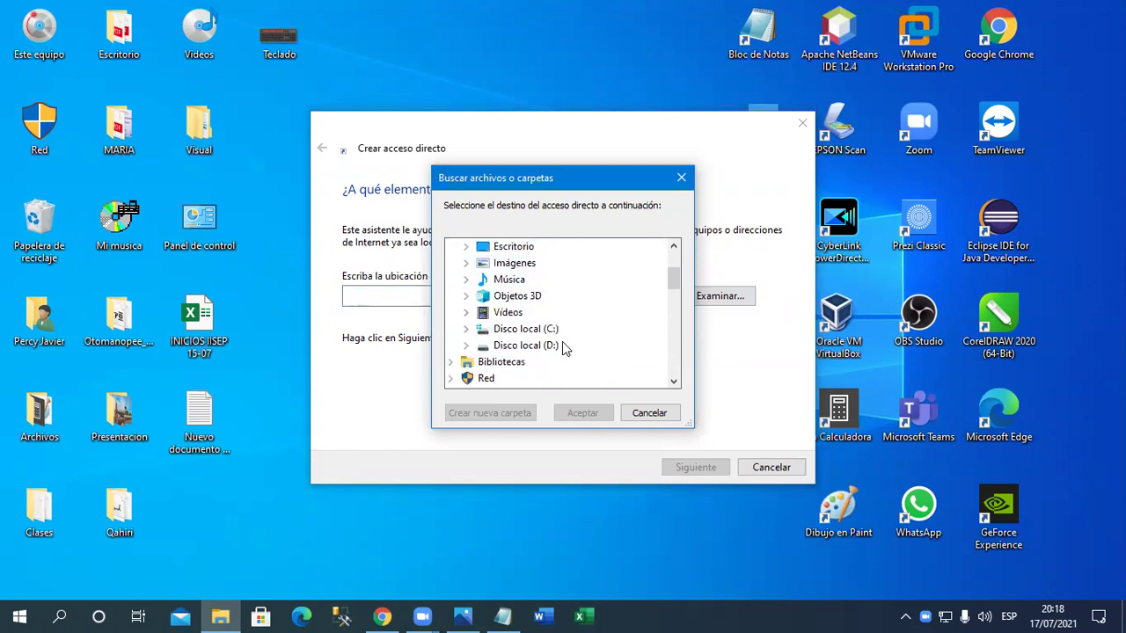
pyautogui.doubleClick(540, 331)
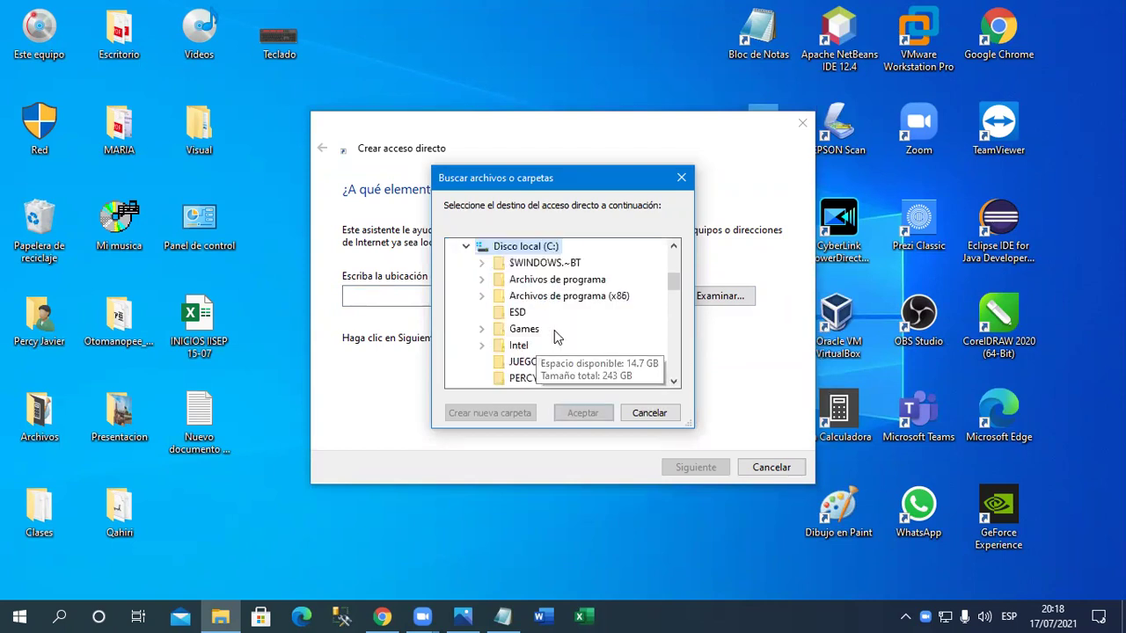
pyautogui.scroll(-3, 607, 343)
pyautogui.scroll(2, 605, 343)
pyautogui.scroll(1, 605, 341)
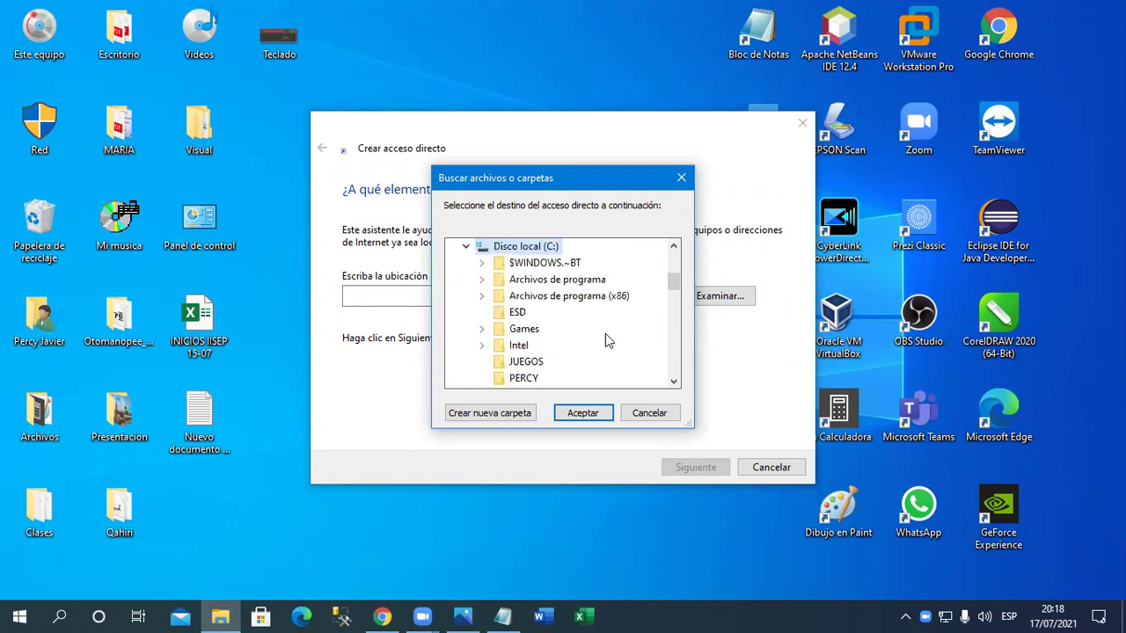
pyautogui.doubleClick(563, 286)
# Expand Microsoft Office, its root subfolder and the Office16 folder inside root
pyautogui.scroll(-2, 589, 327)
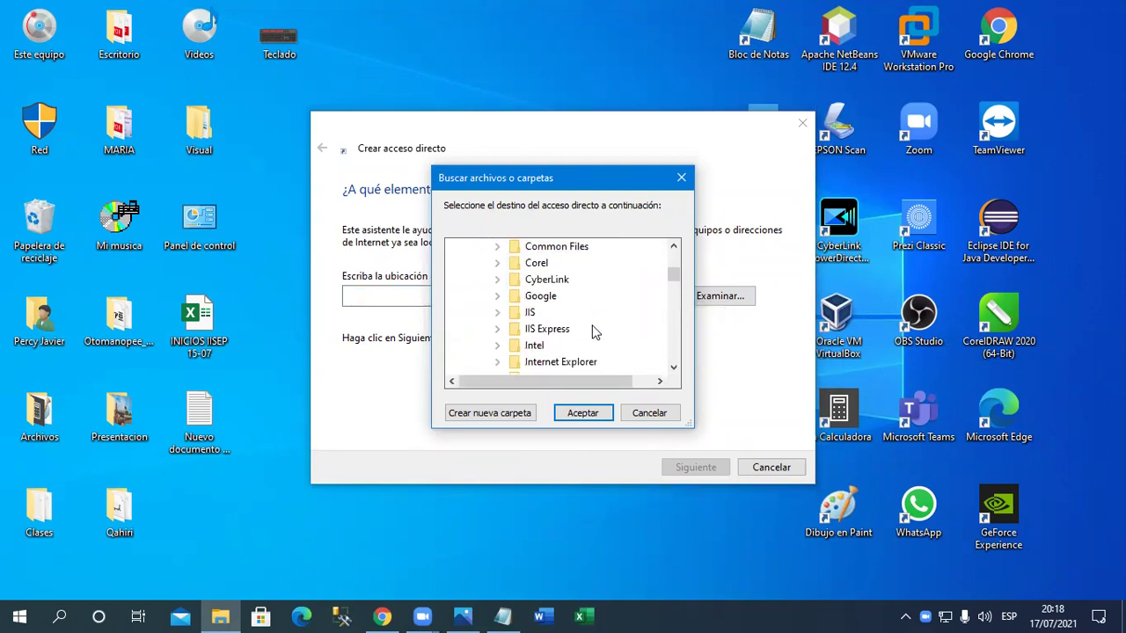
pyautogui.scroll(-2, 593, 328)
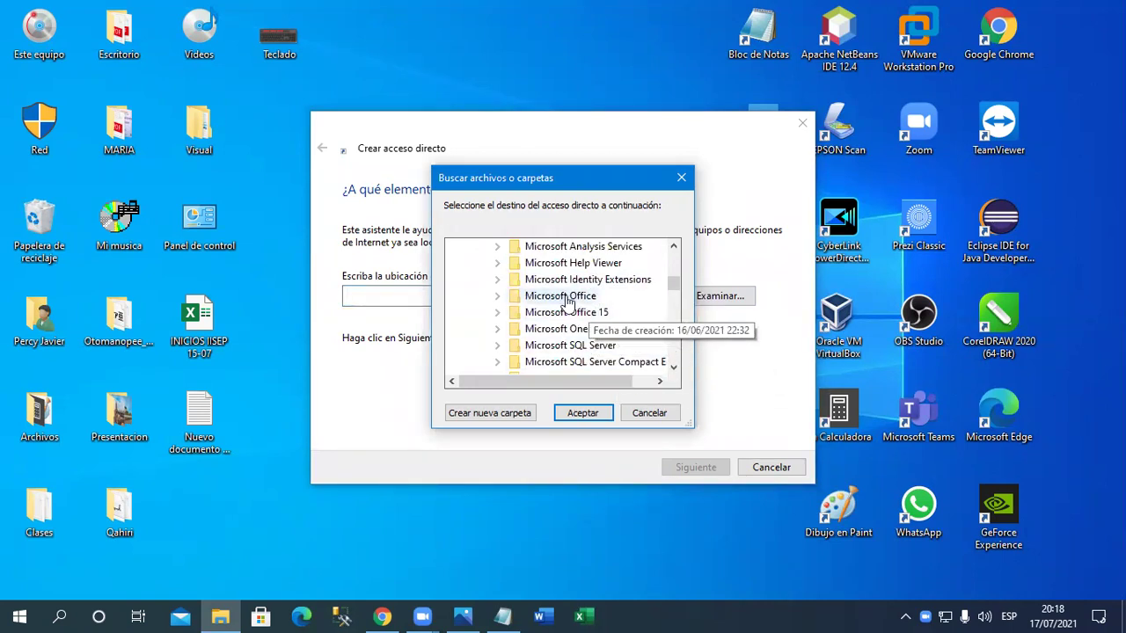
pyautogui.doubleClick(567, 299)
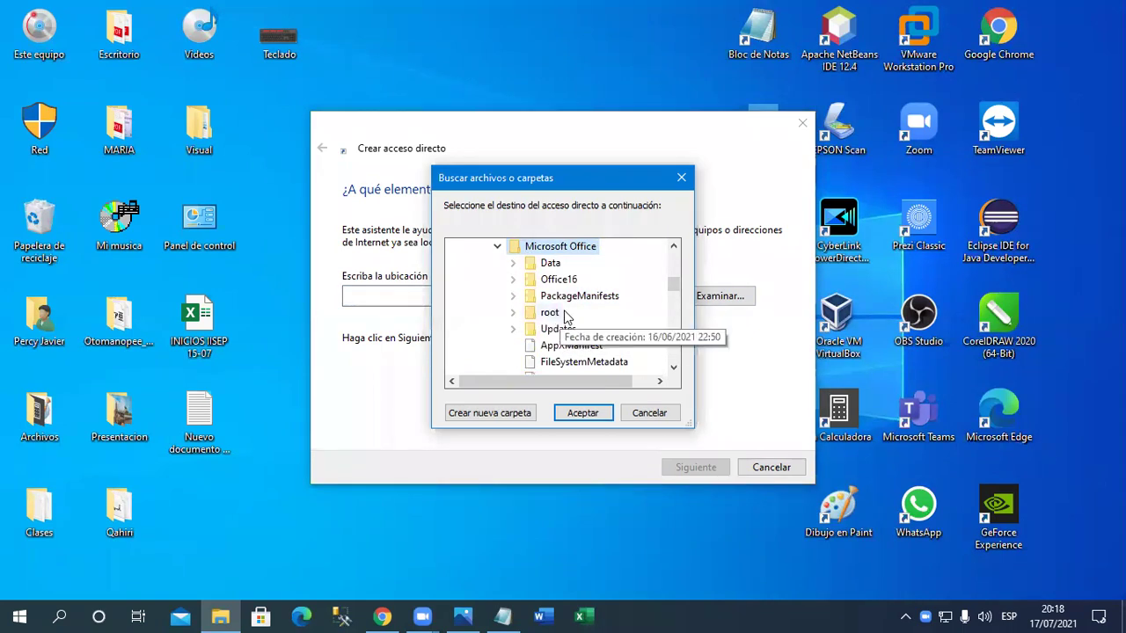
pyautogui.doubleClick(549, 312)
pyautogui.scroll(-3, 644, 330)
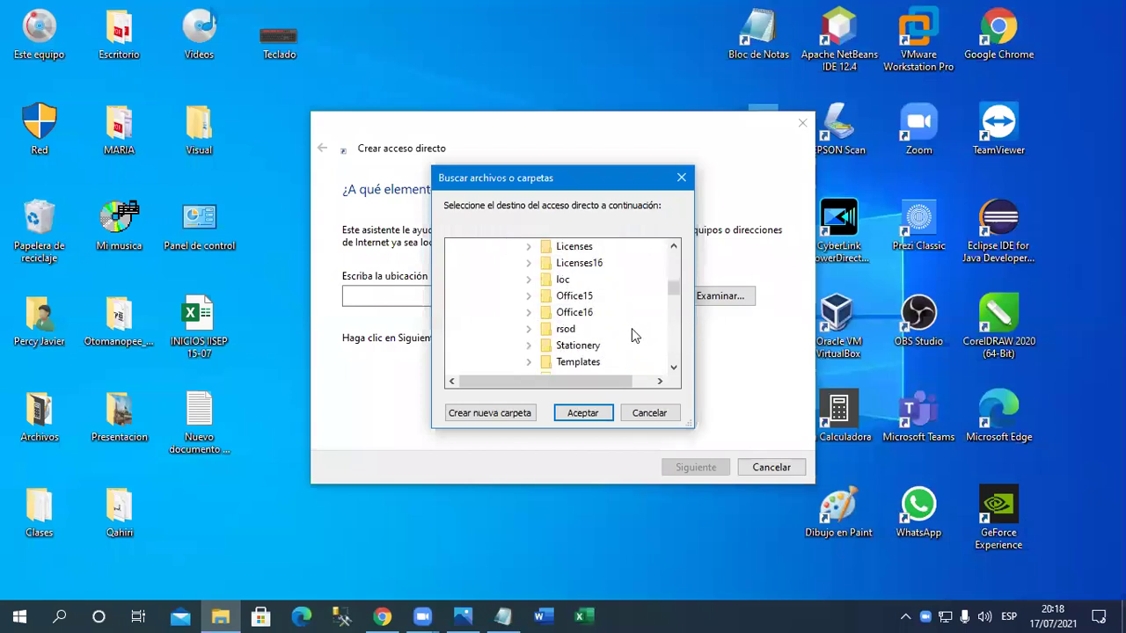
pyautogui.scroll(1, 626, 332)
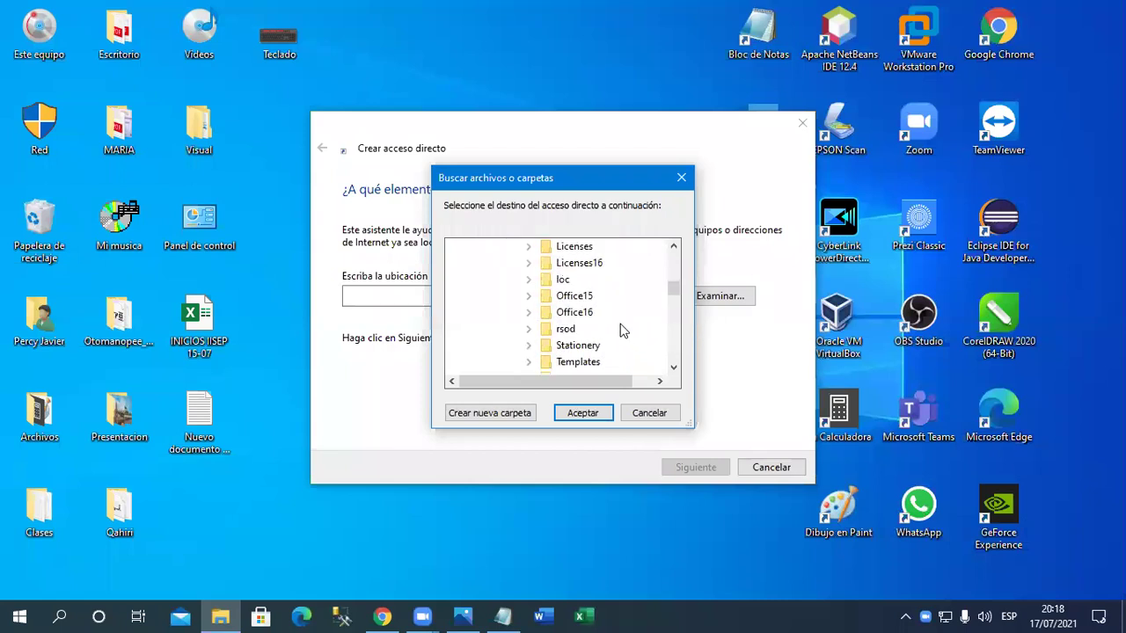
pyautogui.doubleClick(573, 312)
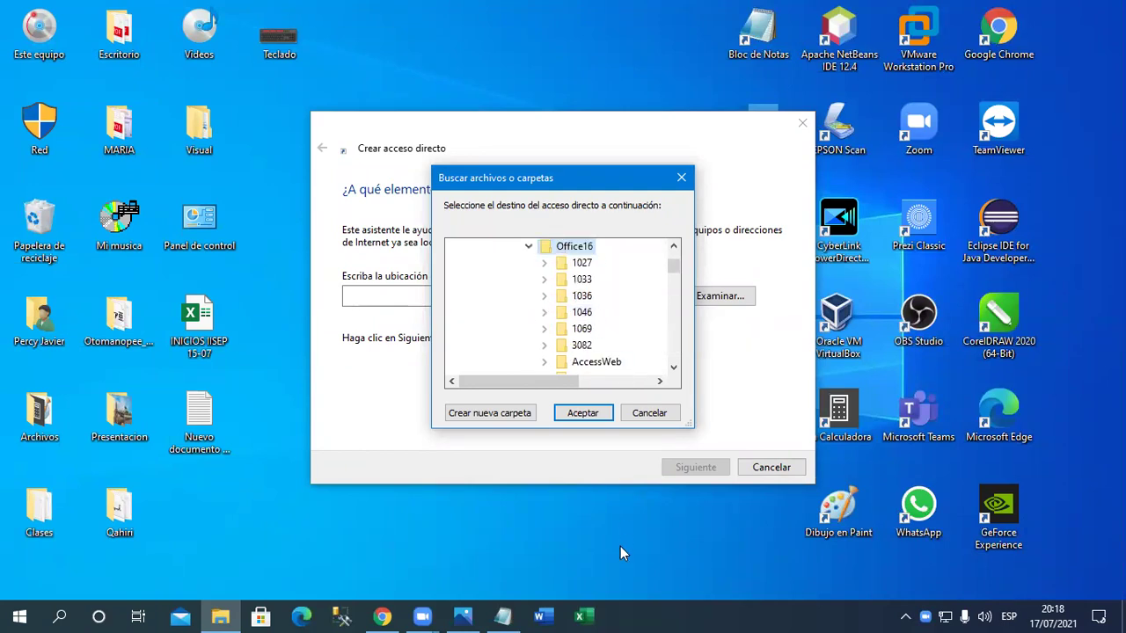
# Check each folder of the documented Office16 path in the Notepad notes and return to the target browser
pyautogui.click(503, 616)
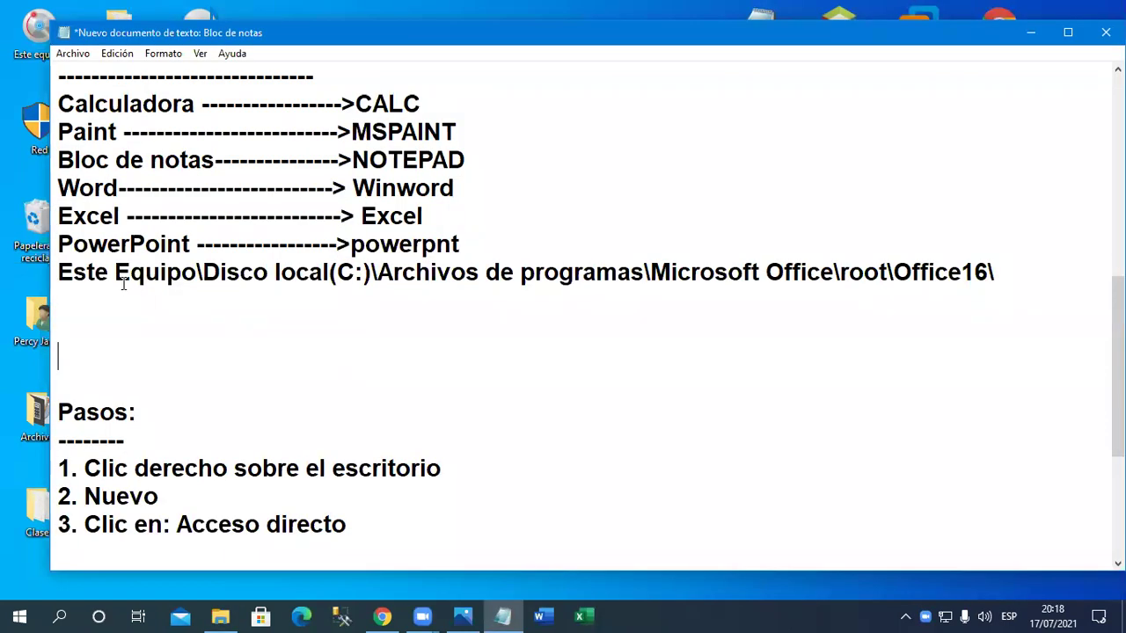
pyautogui.moveTo(59, 274); pyautogui.dragTo(989, 274)
pyautogui.click(379, 276)
pyautogui.click(653, 276)
pyautogui.click(841, 275)
pyautogui.click(893, 273)
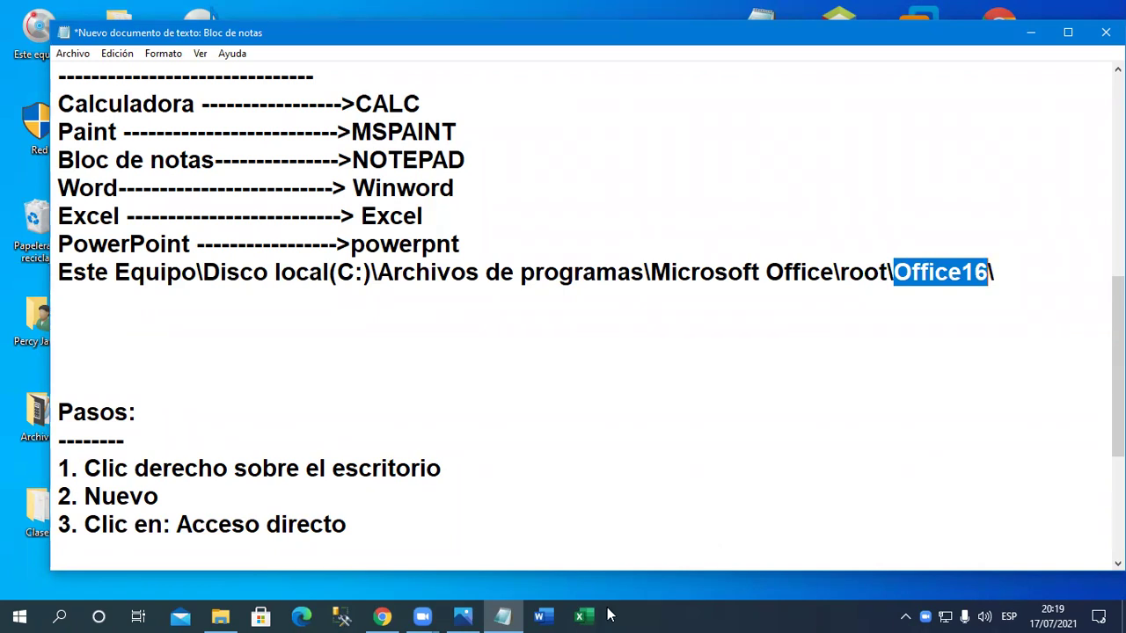
pyautogui.click(385, 616)
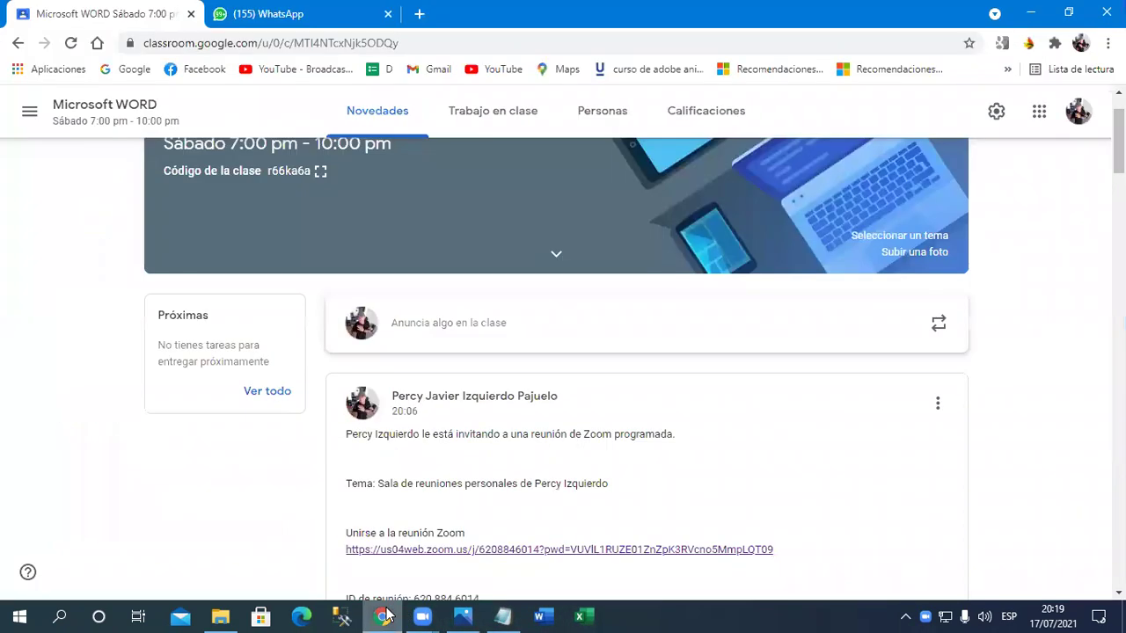
pyautogui.click(506, 615)
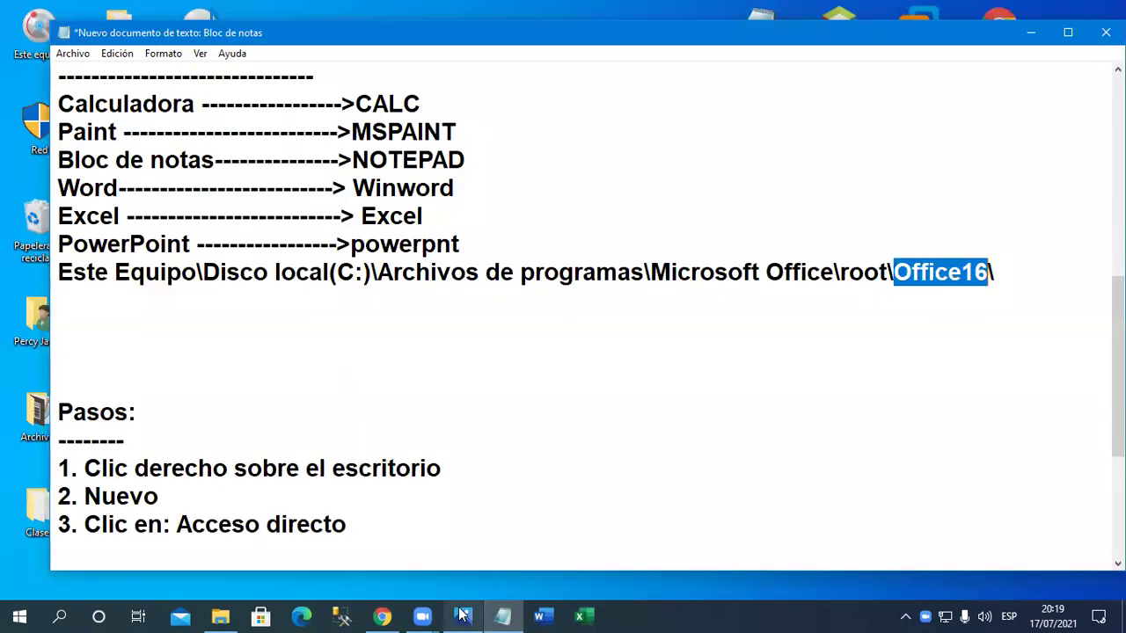
pyautogui.click(1030, 33)
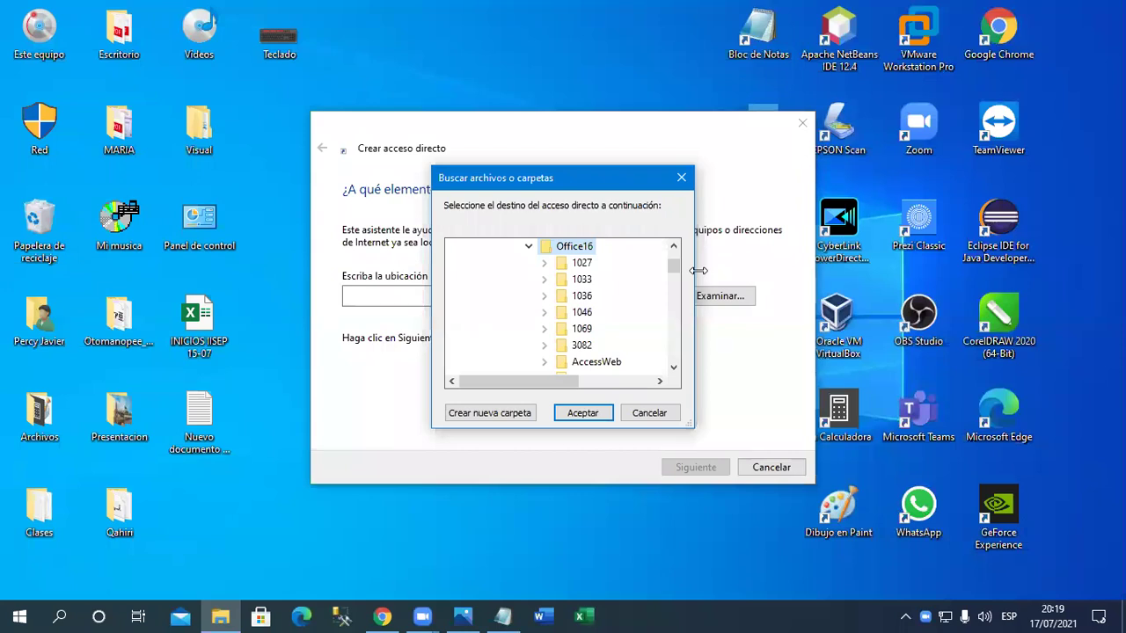
# Choose the POWERPNT executable inside the Office16 folder as the shortcut's target and accept it
pyautogui.scroll(-10, 608, 309)
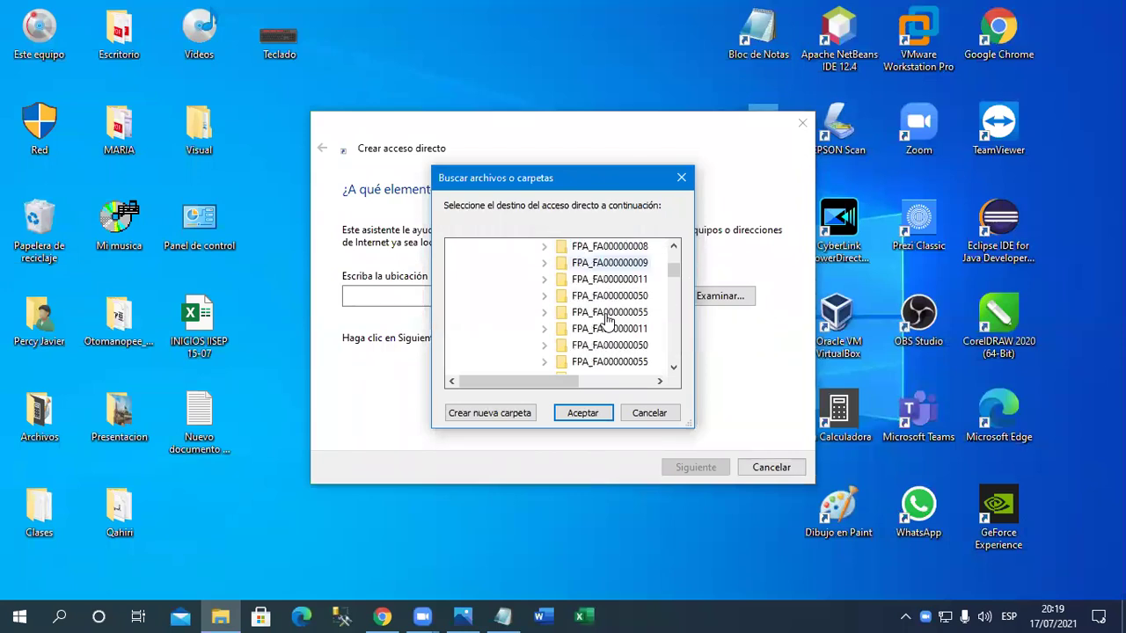
pyautogui.scroll(-15, 605, 322)
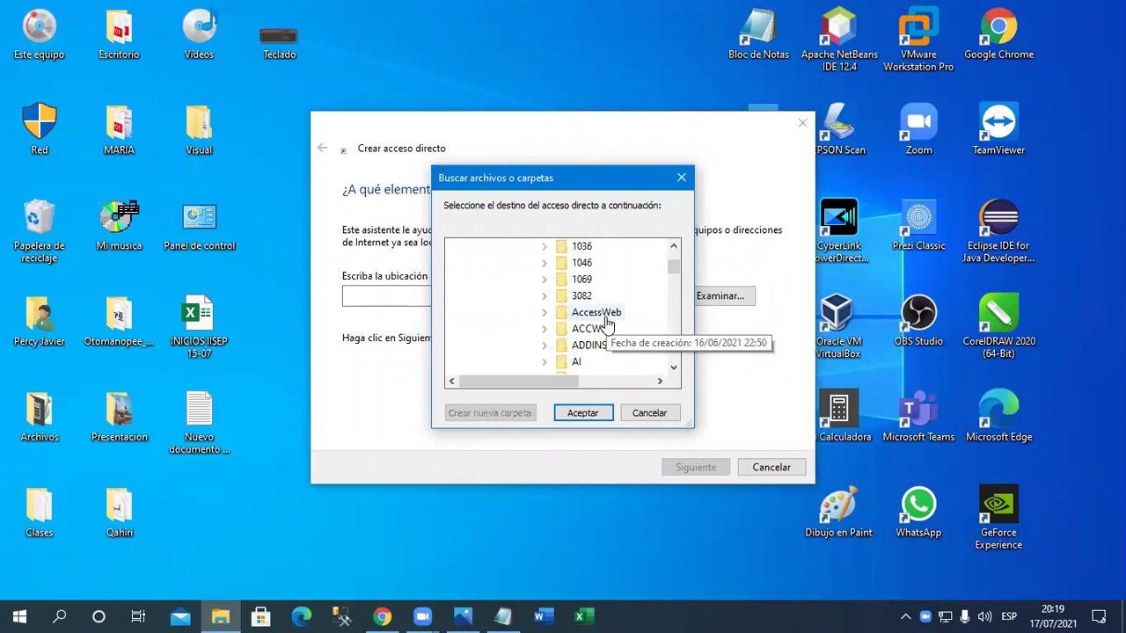
pyautogui.scroll(-20, 605, 323)
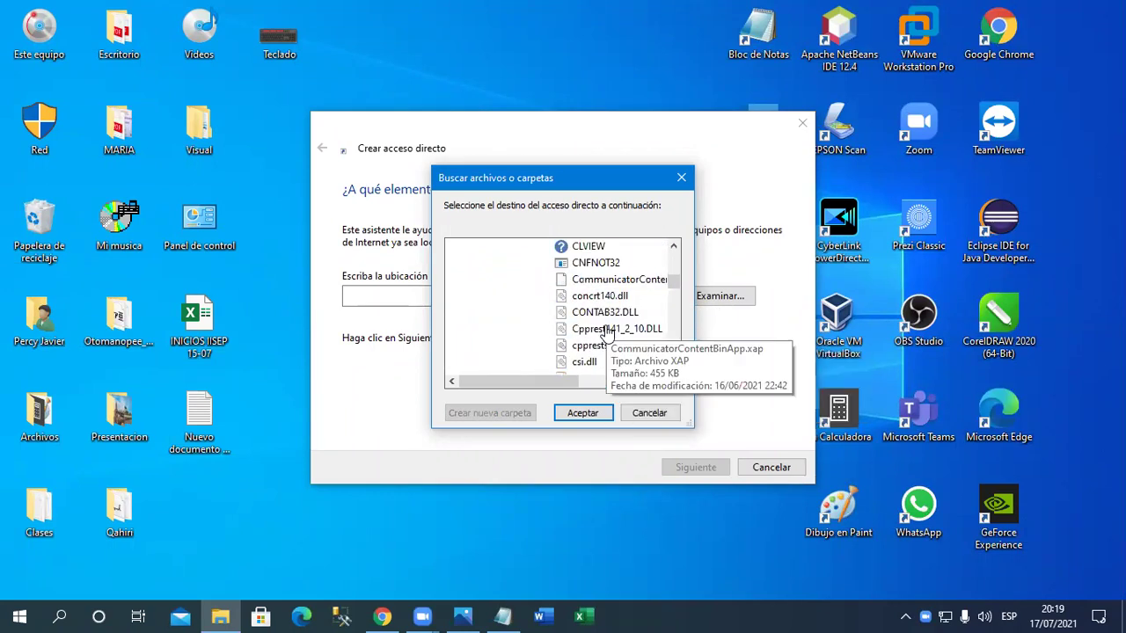
pyautogui.scroll(-20, 607, 332)
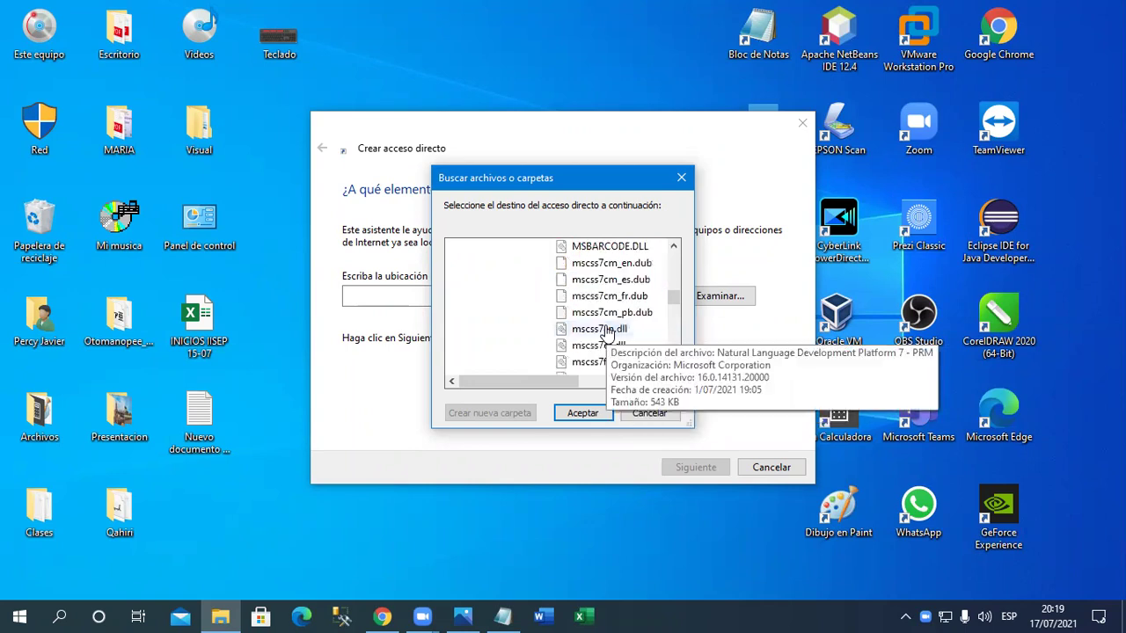
pyautogui.scroll(-20, 607, 332)
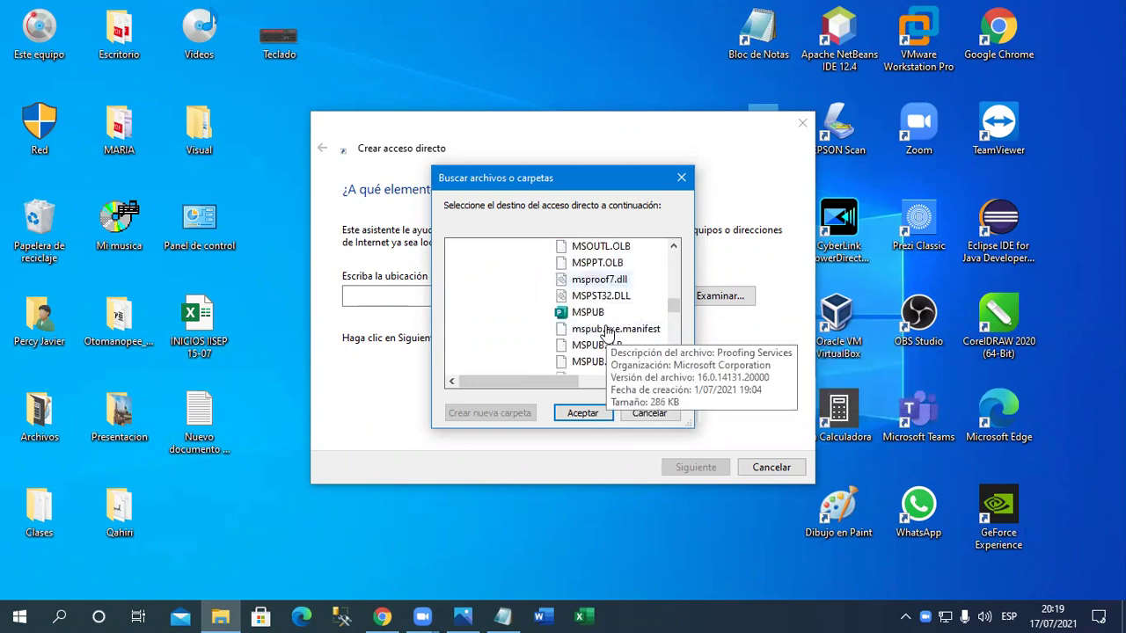
pyautogui.scroll(-20, 606, 332)
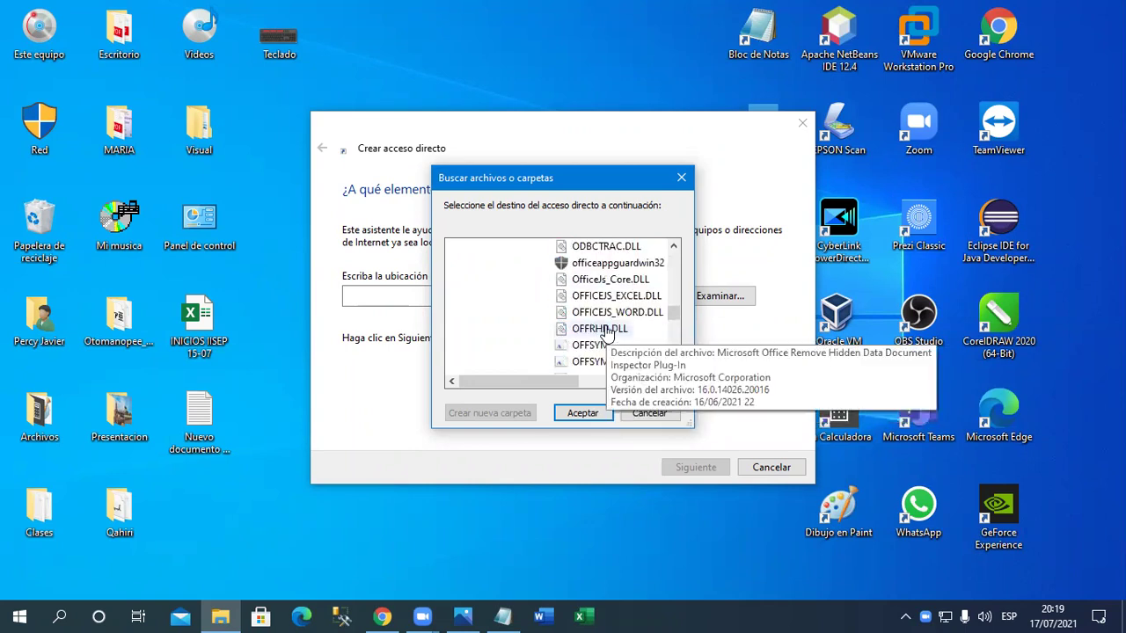
pyautogui.scroll(-20, 607, 332)
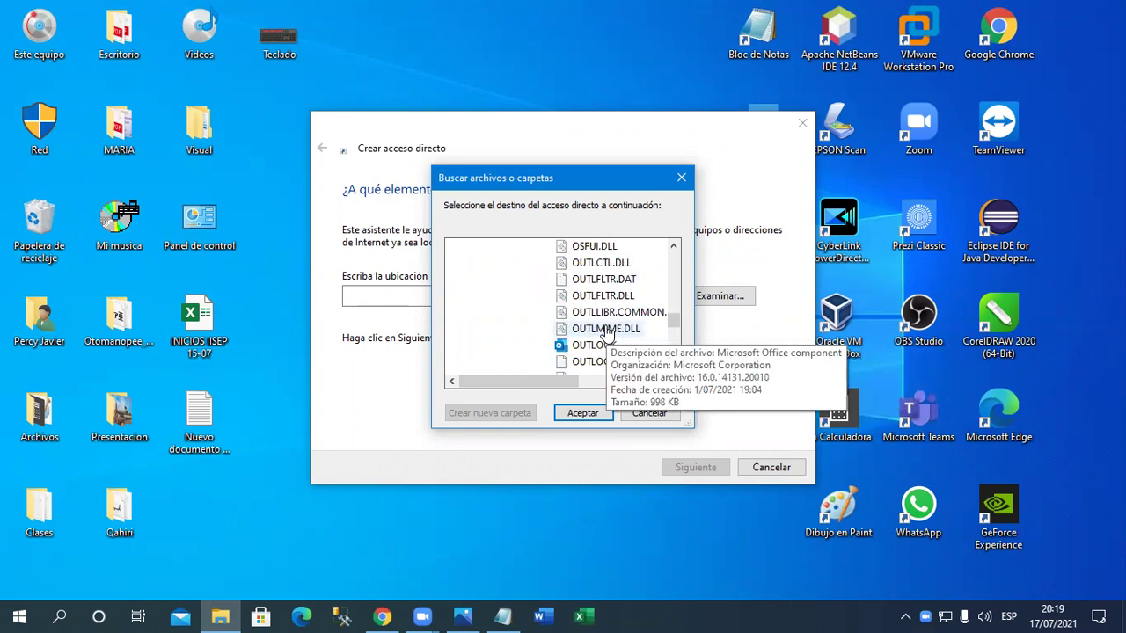
pyautogui.scroll(-1, 611, 334)
pyautogui.scroll(1, 616, 336)
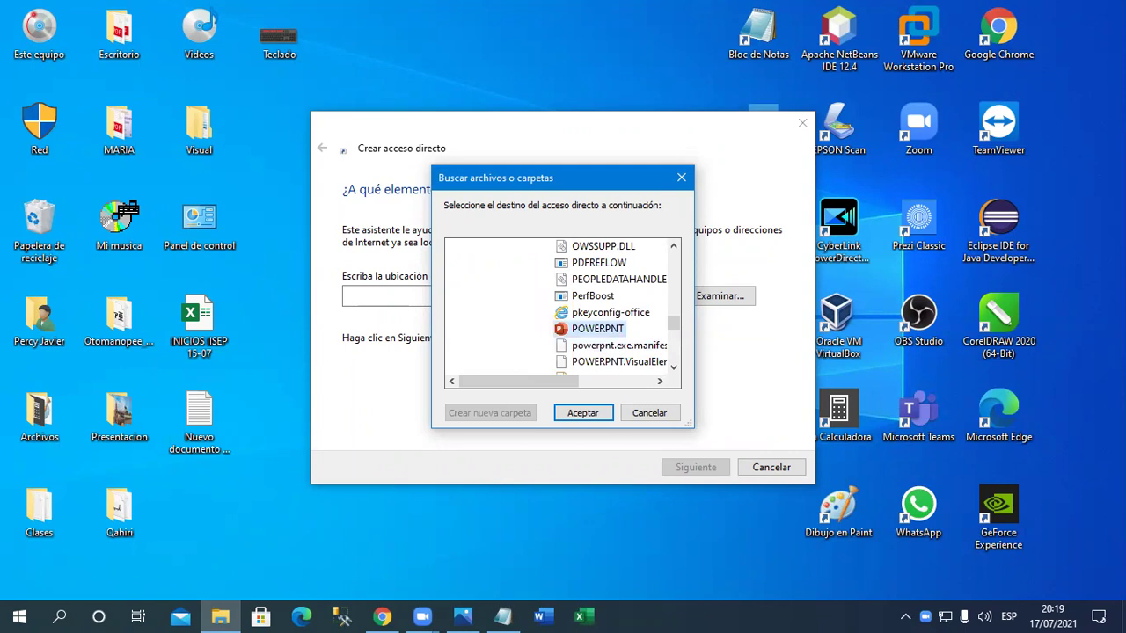
pyautogui.click(606, 418)
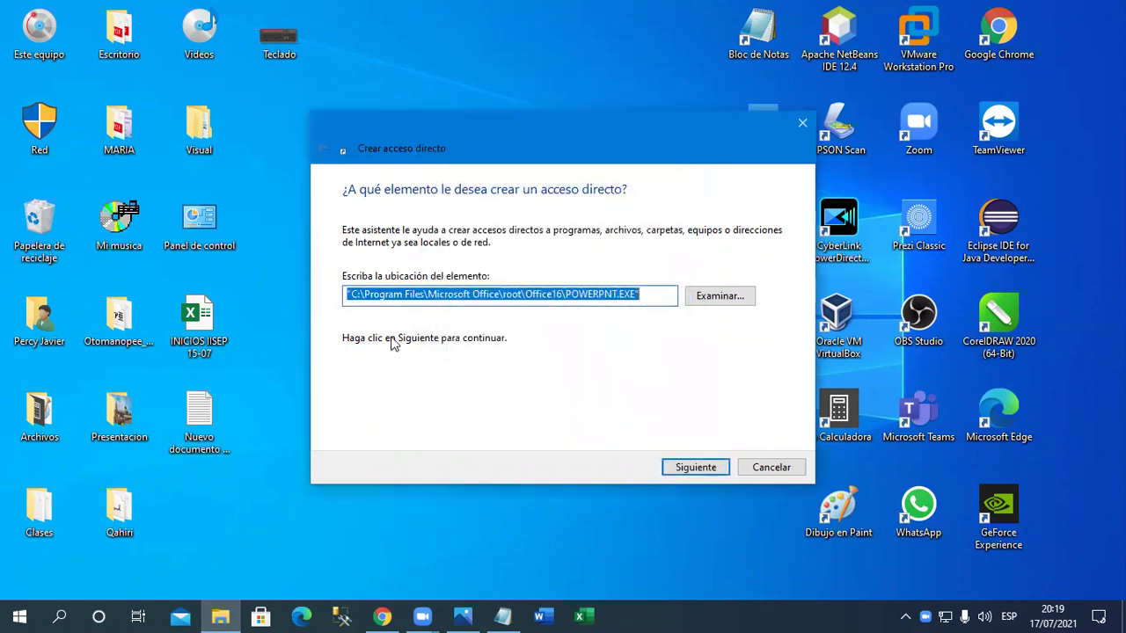
# Name the shortcut "Microsft PowerPnt", finish creating it and place it below Microsoft Excel on the desktop
pyautogui.click(716, 471)
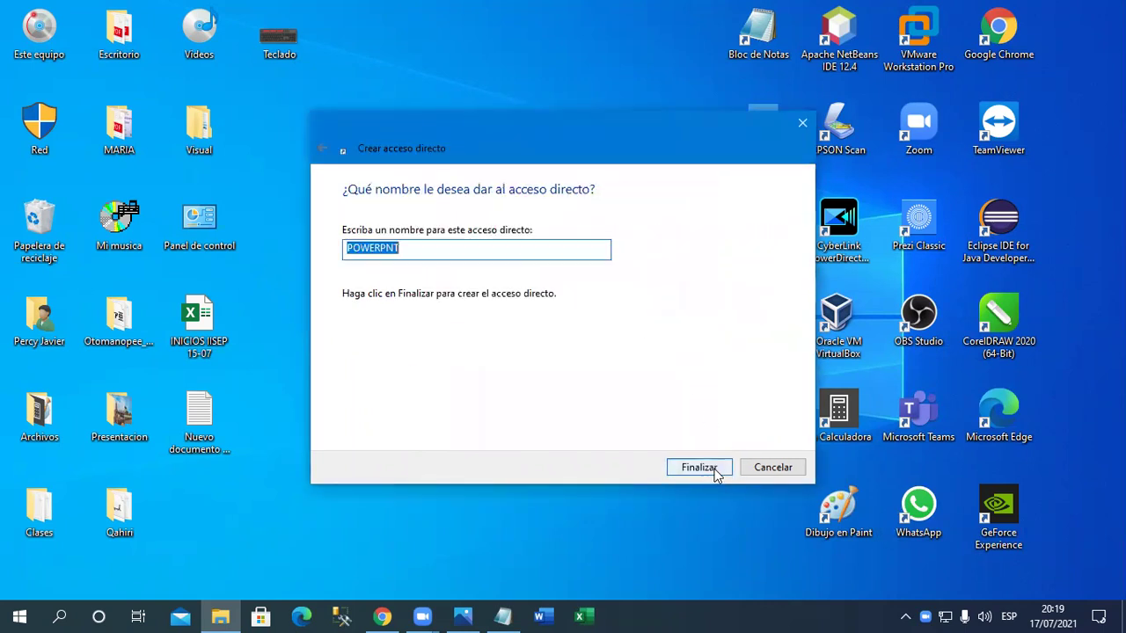
pyautogui.write('M')
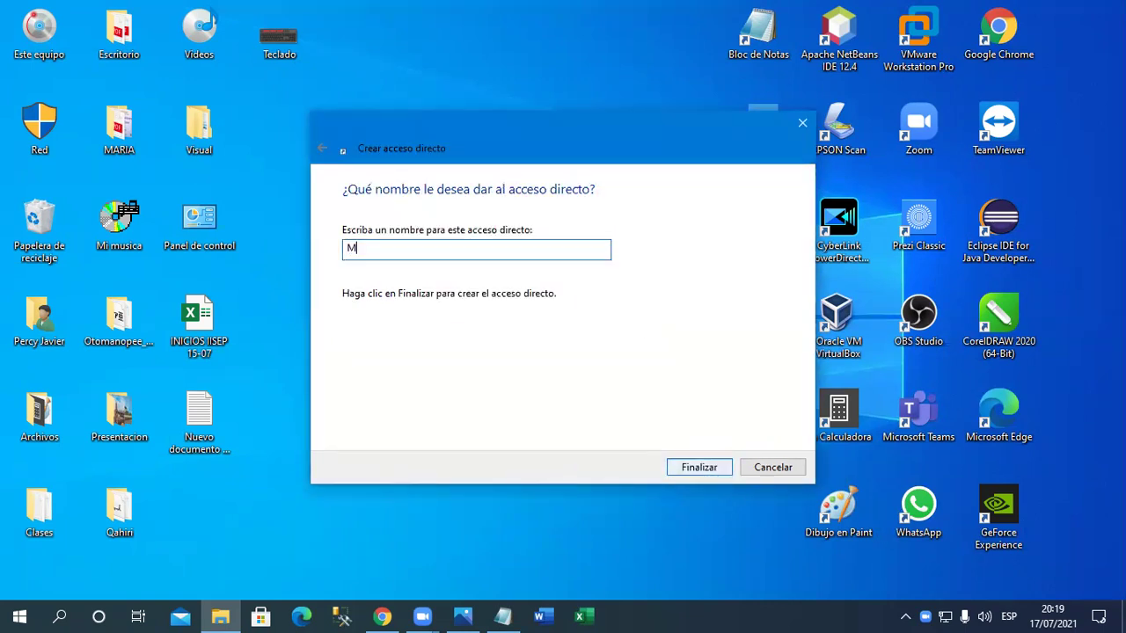
pyautogui.write('icrosft PowerPnt')
pyautogui.click(700, 469)
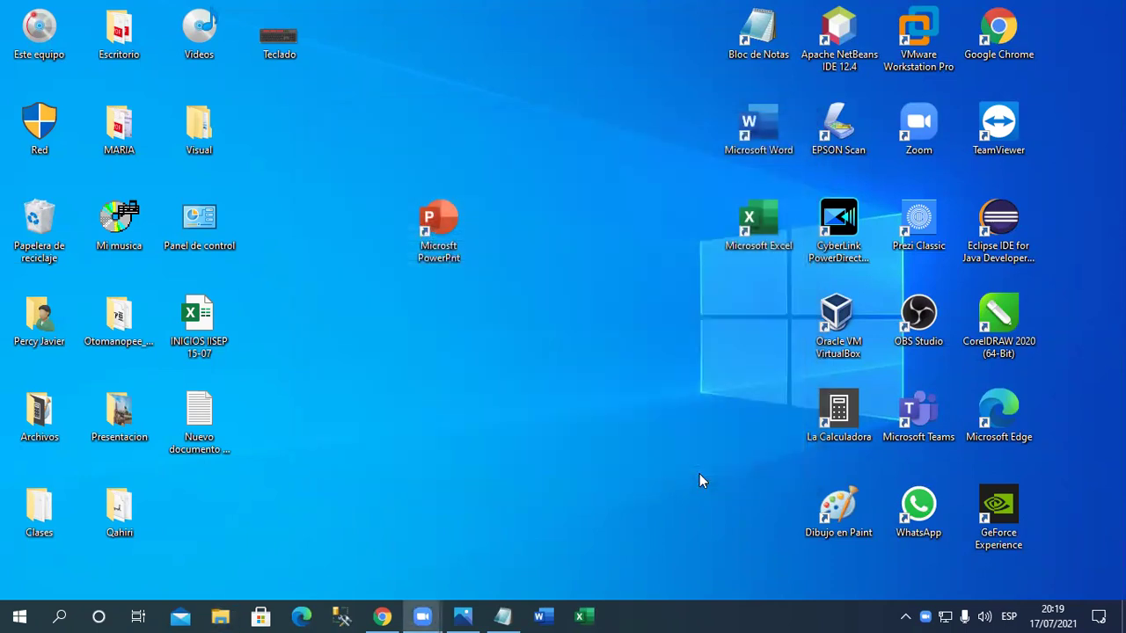
pyautogui.moveTo(438, 224); pyautogui.dragTo(758, 318)
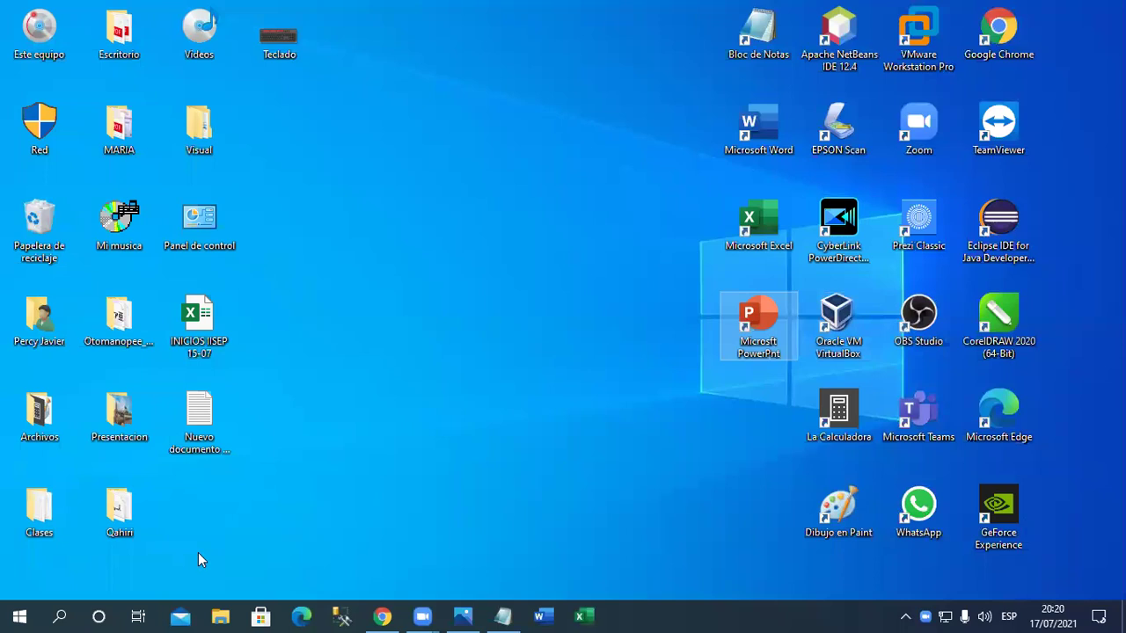
# Create a desktop shortcut for Publisher from the Start app list, placed below the PowerPoint shortcut
pyautogui.click(19, 616)
pyautogui.scroll(-10, 115, 452)
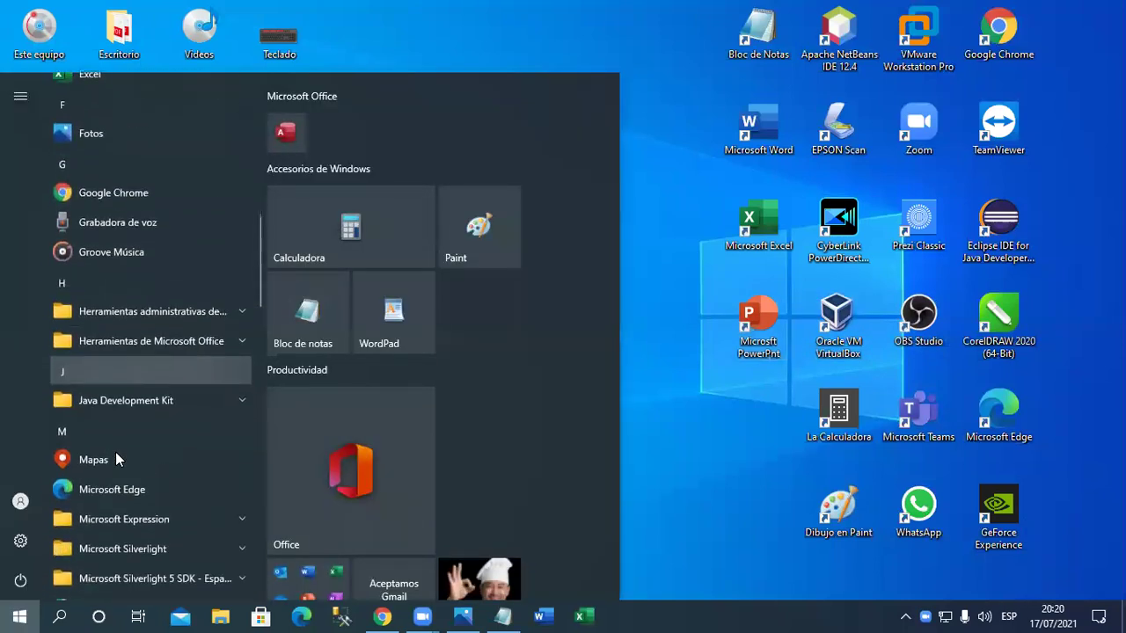
pyautogui.scroll(-10, 115, 452)
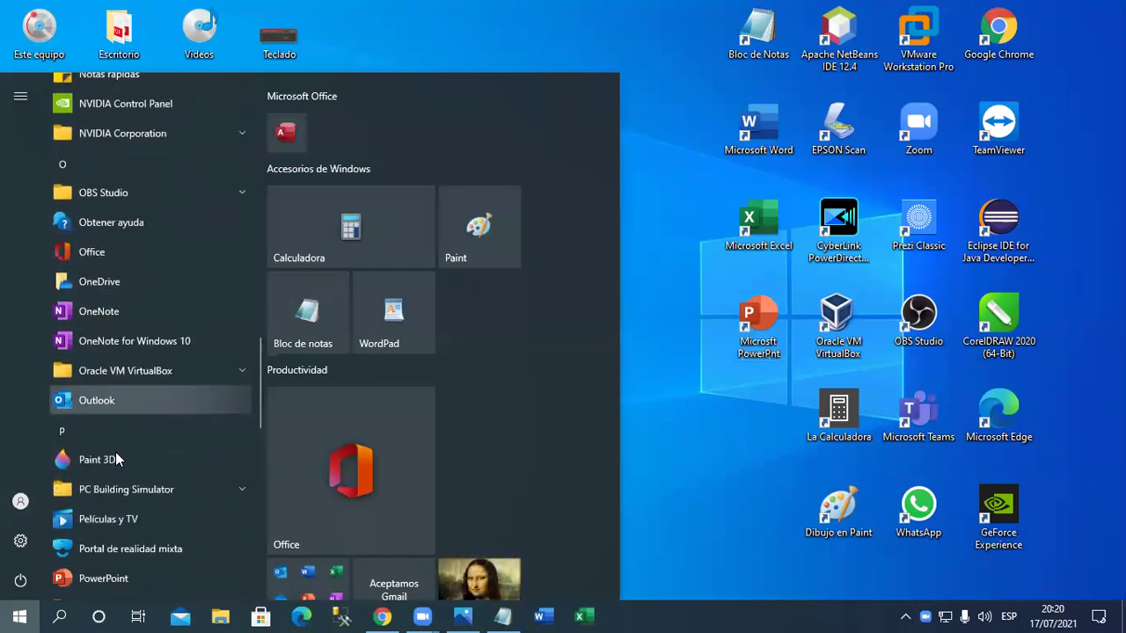
pyautogui.scroll(-5, 116, 452)
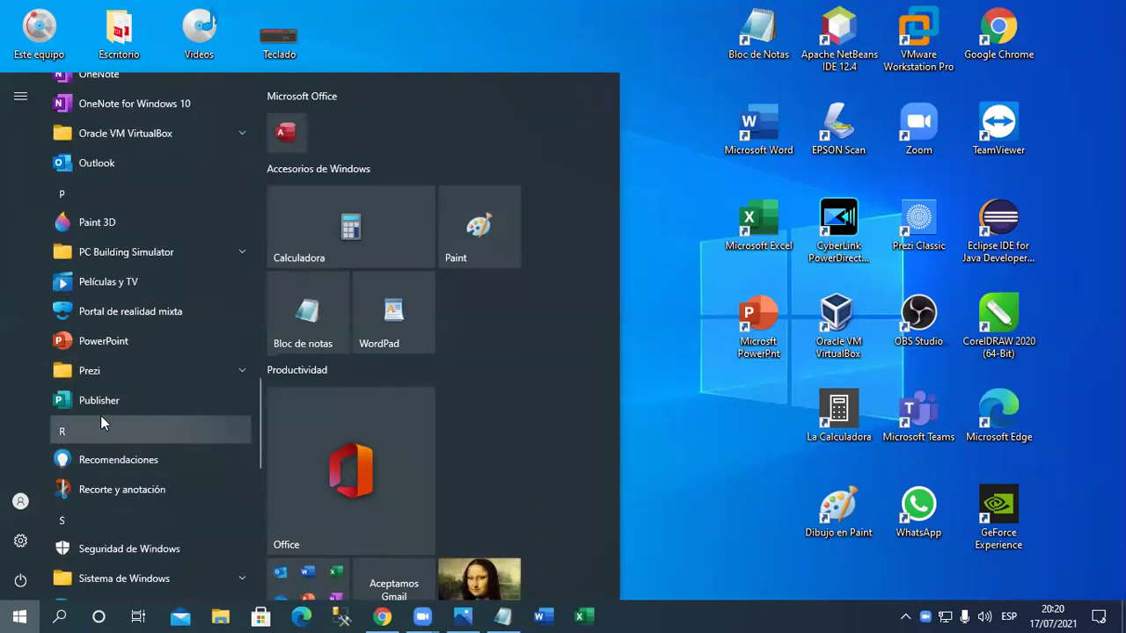
pyautogui.moveTo(102, 400); pyautogui.dragTo(764, 447)
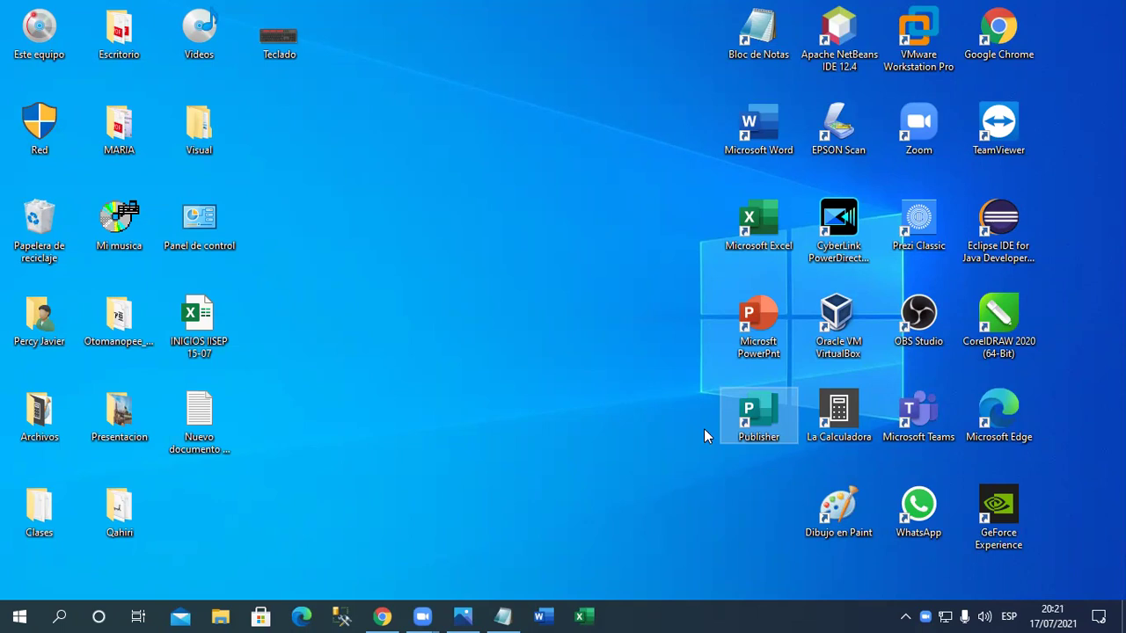
# Create a desktop shortcut for Adobe Photoshop 2020 from the Start app list, placed below Publisher
pyautogui.click(19, 615)
pyautogui.scroll(-1, 105, 370)
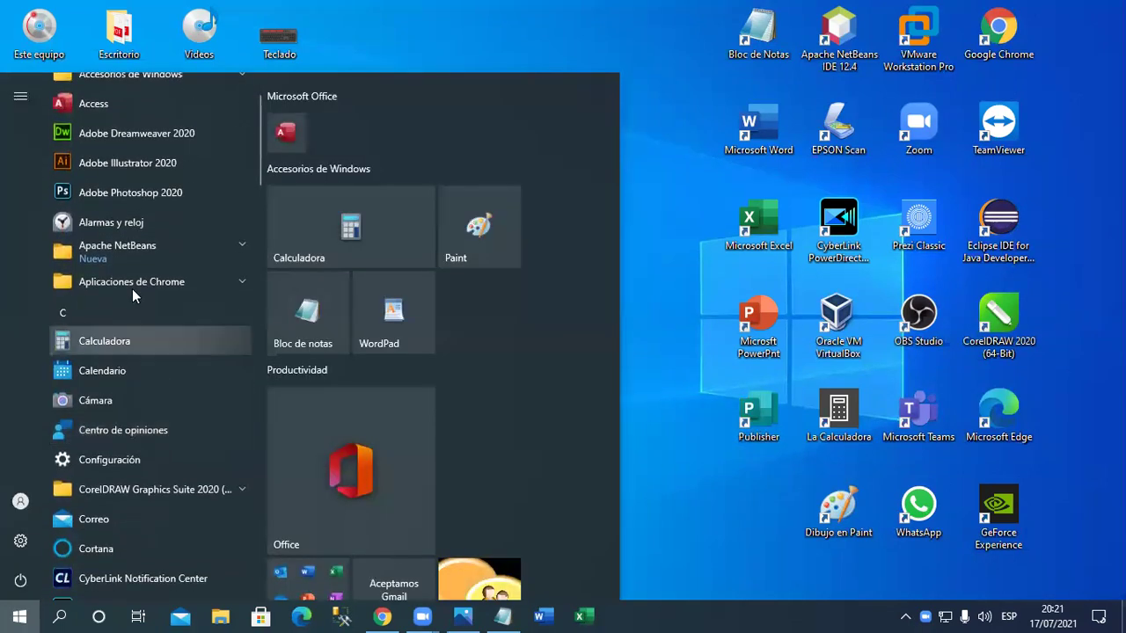
pyautogui.moveTo(253, 240); pyautogui.dragTo(777, 514)
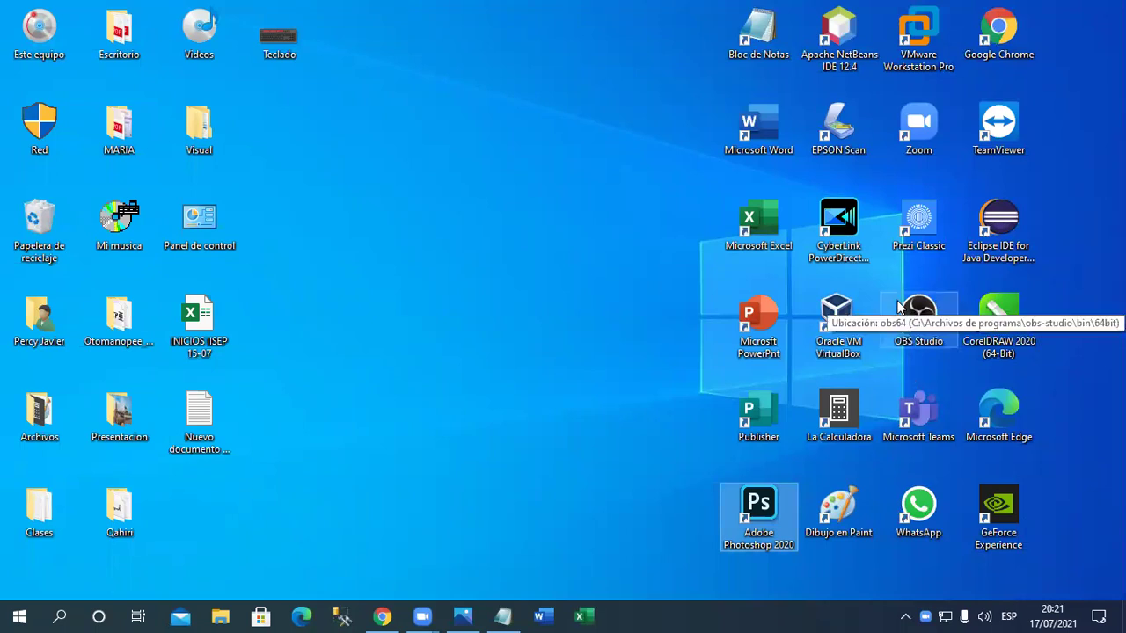
pyautogui.press('p')
pyautogui.press('r')
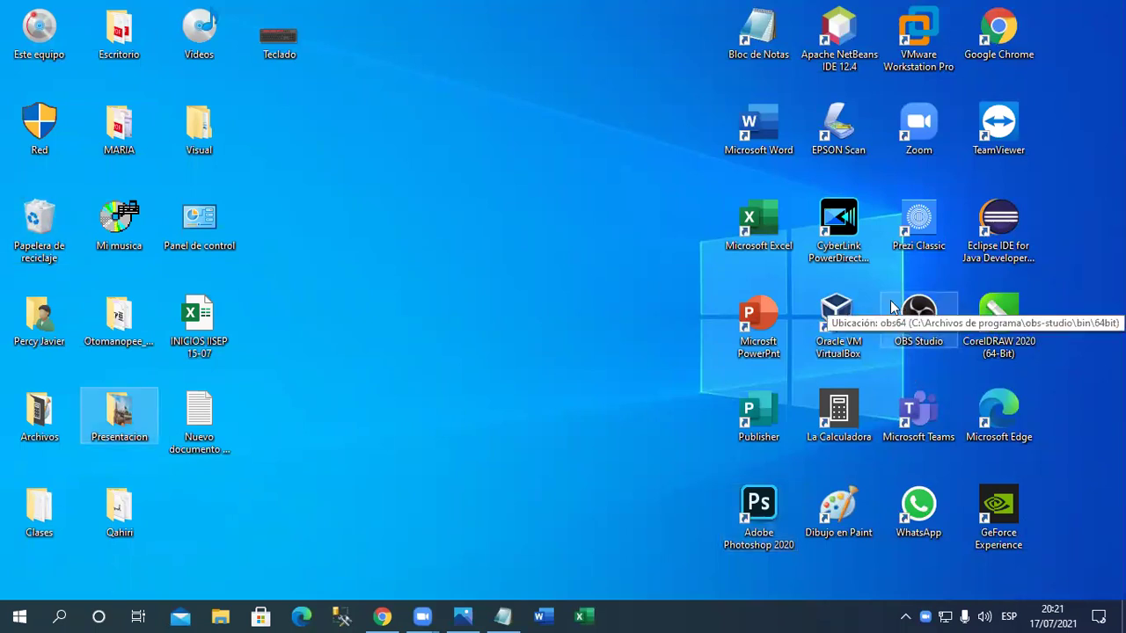
pyautogui.click(715, 406)
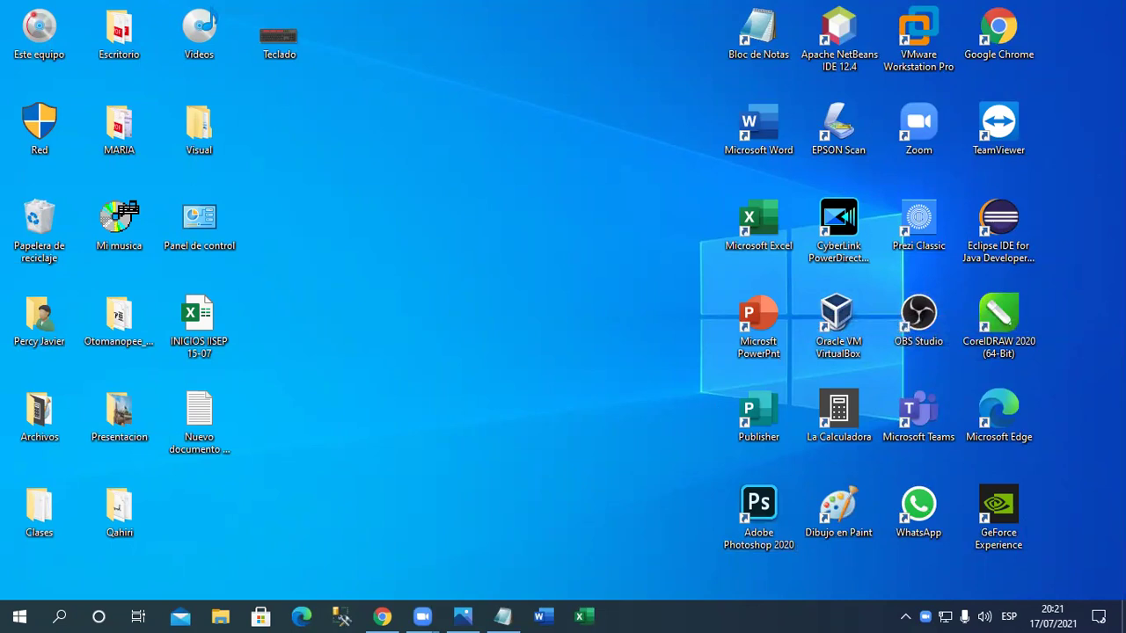
# Switch to the Notepad notes and highlight the documented Office16 folder path to review it
pyautogui.click(504, 615)
pyautogui.click(1058, 298)
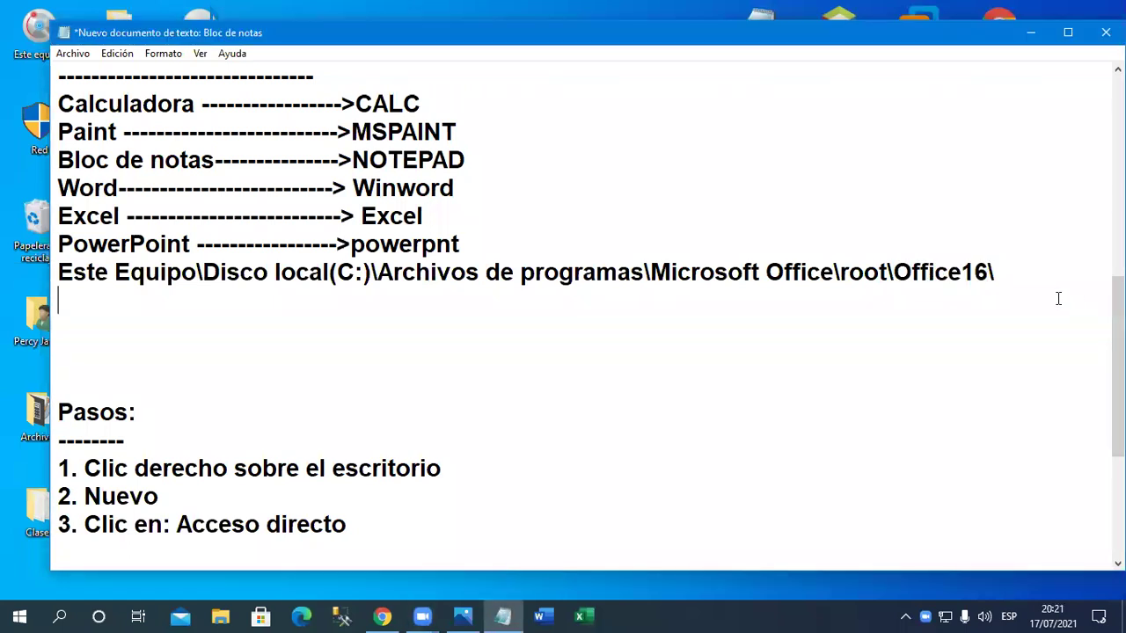
pyautogui.moveTo(384, 294); pyautogui.dragTo(51, 274)
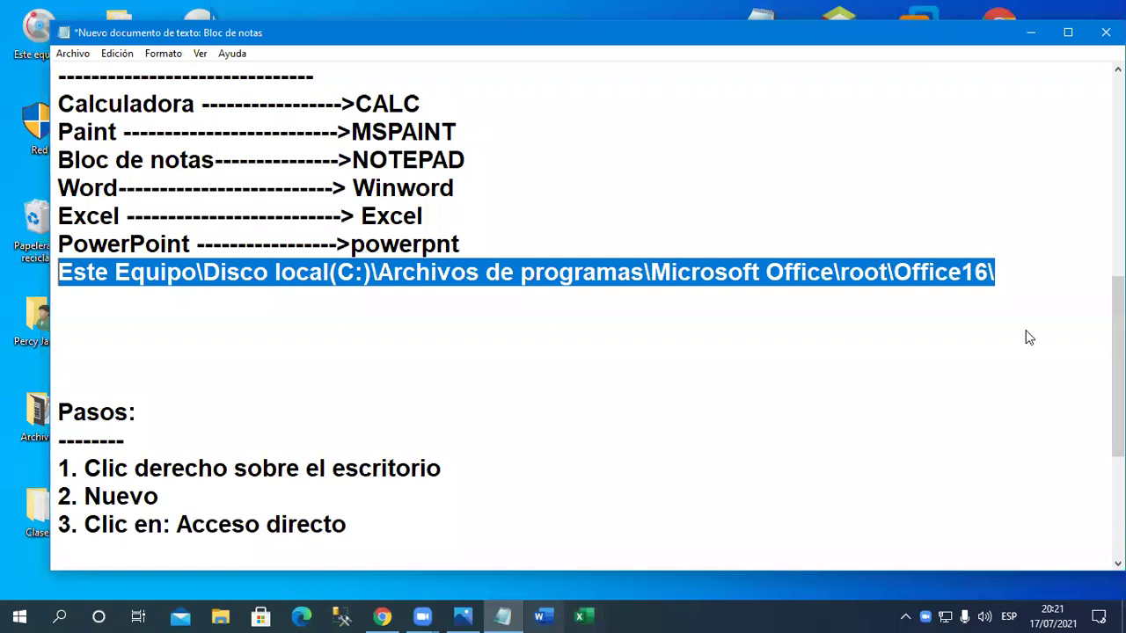
pyautogui.click(806, 334)
pyautogui.moveTo(999, 274); pyautogui.dragTo(58, 273)
pyautogui.click(75, 308)
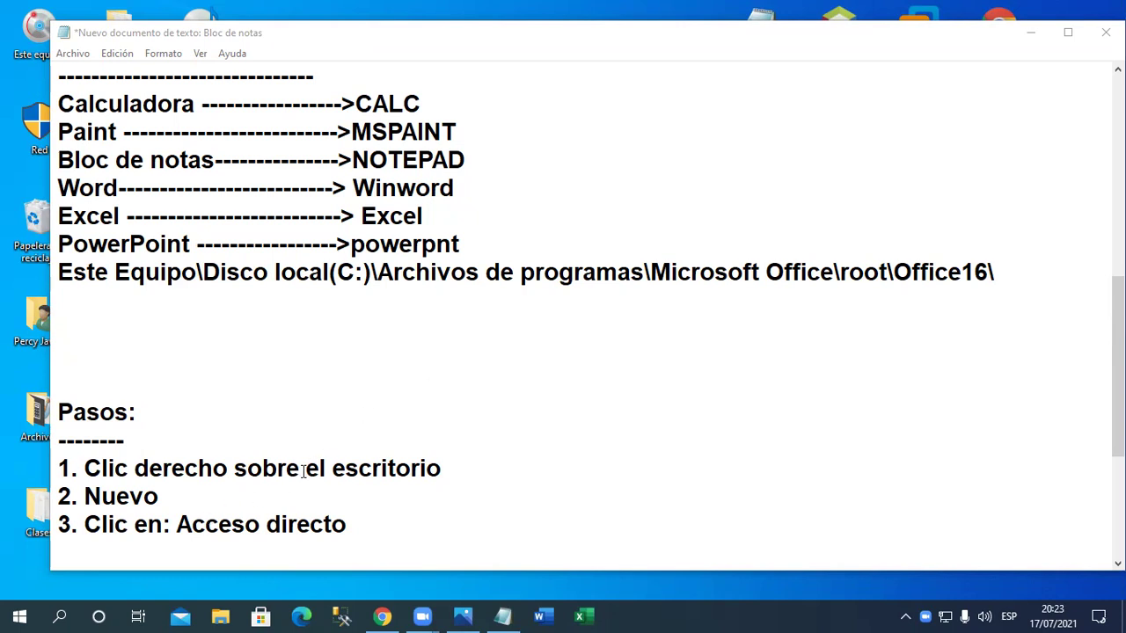
# Add the heading "Crear un el metodo abreviado al acceso directo" with a dashed underline below the Pasos list
pyautogui.scroll(-3, 410, 385)
pyautogui.click(265, 373)
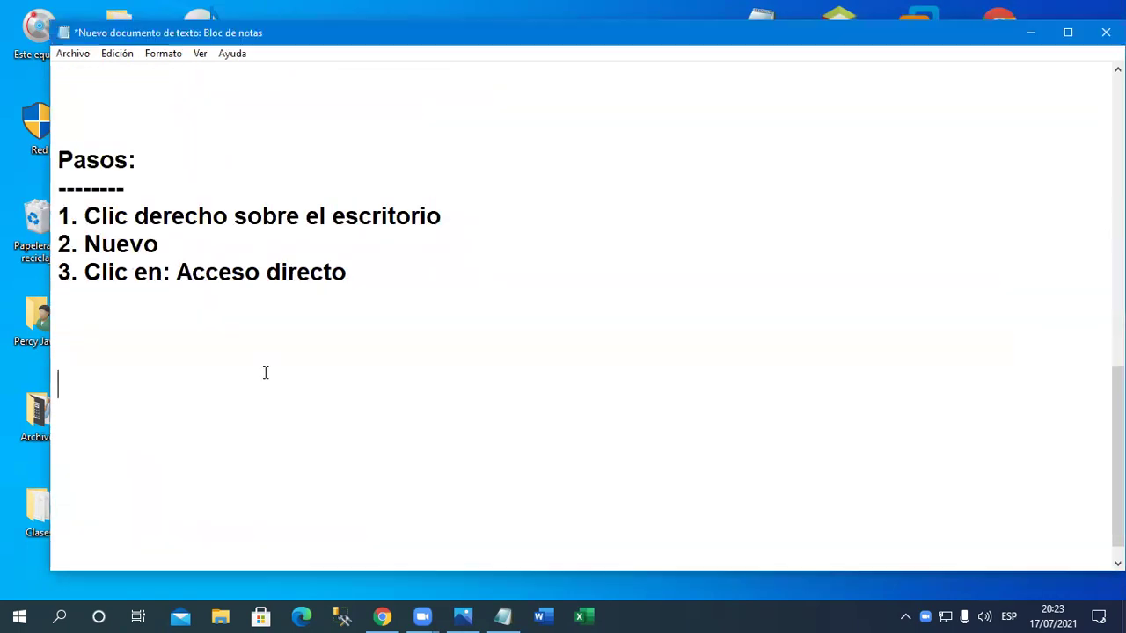
pyautogui.click(214, 344)
pyautogui.write('Crear un ')
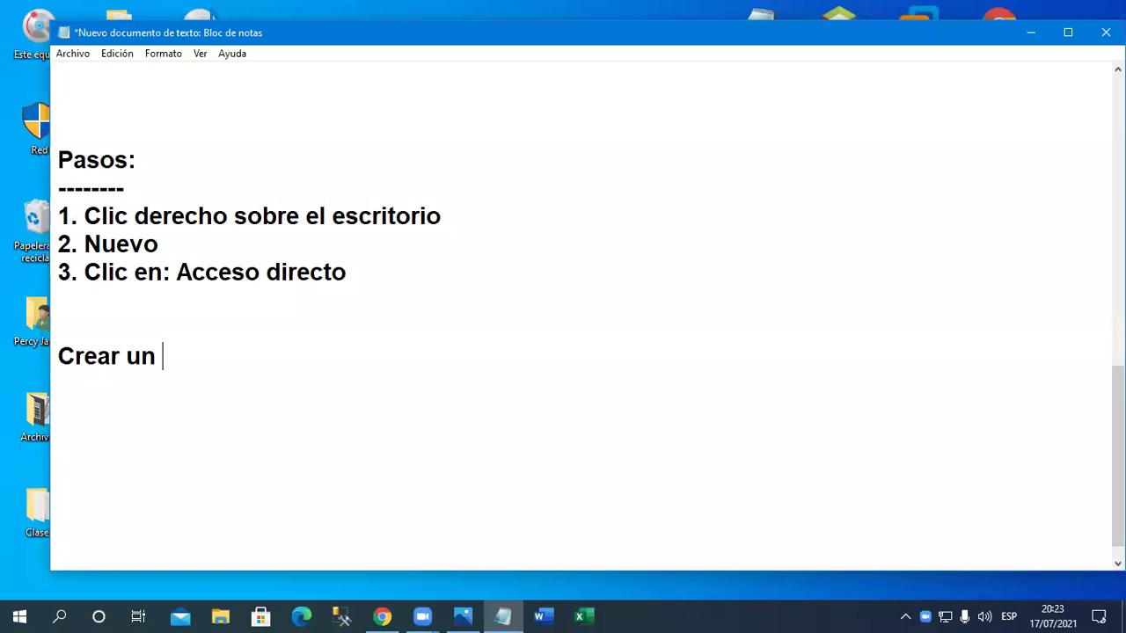
pyautogui.write('el metodo abreviado al acceso directo')
pyautogui.press('Return')
pyautogui.write('-------------------------------------------------------------------------')
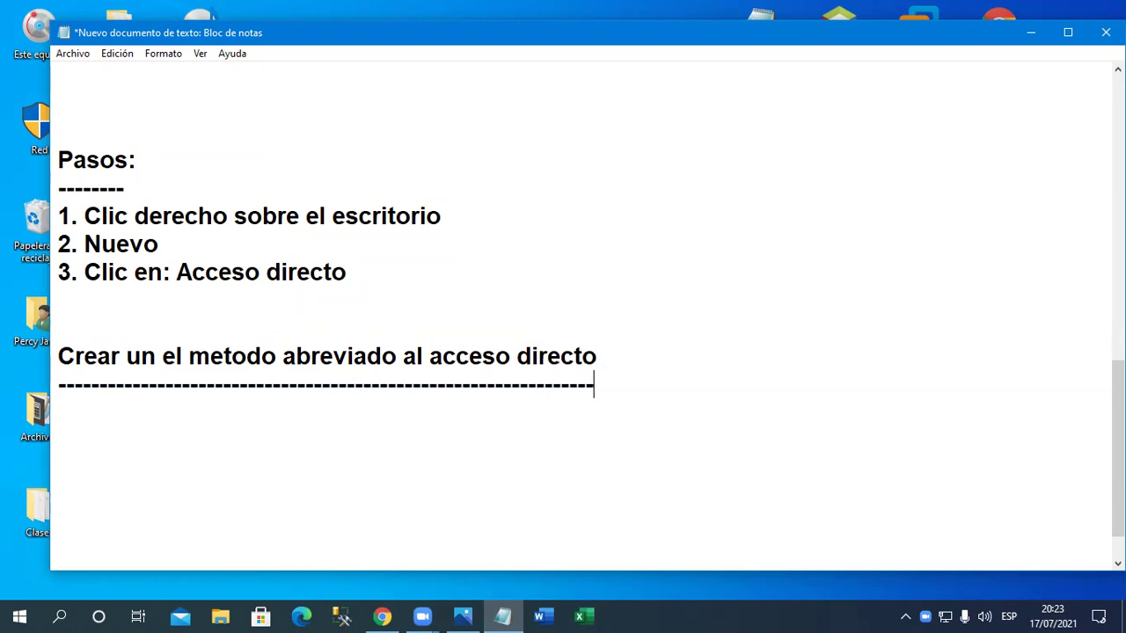
# Insert a block of blank lines below the dashed underline and return to the first empty line under it
pyautogui.press('Return')
pyautogui.press('Return')
pyautogui.press('Return')
pyautogui.press('Return')
pyautogui.press('Return')
pyautogui.press('Return')
pyautogui.press('Return')
pyautogui.press('Return')
pyautogui.press('Return')
pyautogui.press('Return')
pyautogui.press('Return')
pyautogui.press('Return')
pyautogui.press('Return')
pyautogui.press('Return')
pyautogui.press('Return')
pyautogui.press('BackSpace')
pyautogui.press('Up')
pyautogui.press('Up')
pyautogui.press('Up')
pyautogui.press('Up')
pyautogui.press('Up')
pyautogui.press('Up')
pyautogui.press('Up')
pyautogui.press('Up')
pyautogui.press('Up')
pyautogui.press('Up')
pyautogui.press('Up')
pyautogui.press('Up')
pyautogui.press('Up')
pyautogui.press('Up')
pyautogui.press('Up')
pyautogui.press('Down')
pyautogui.press('Down')
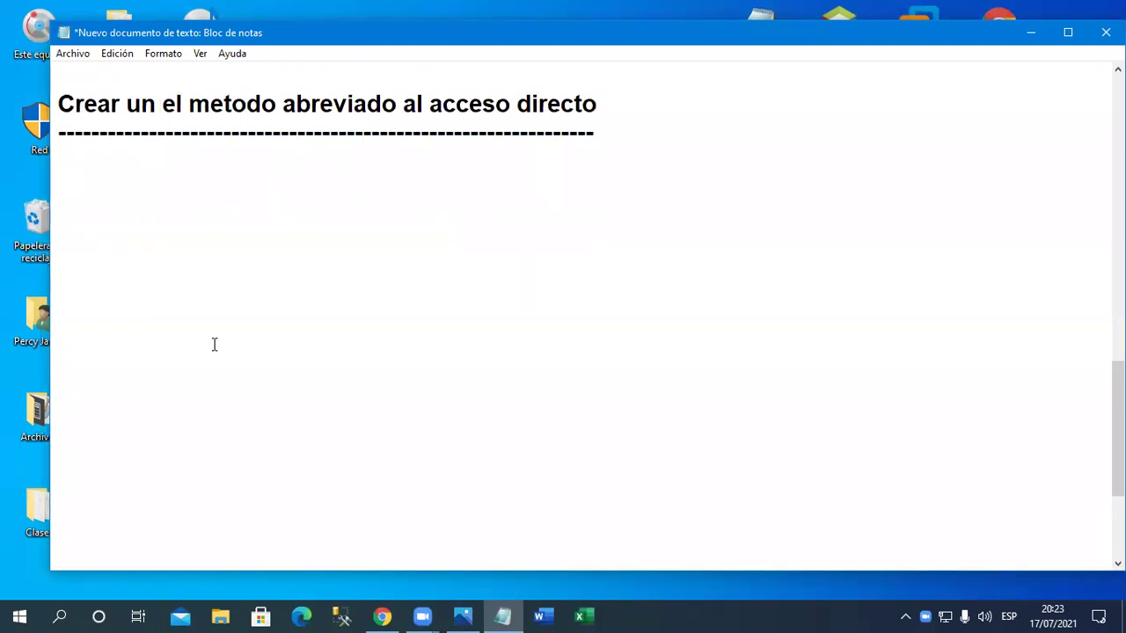
# Below the dashed underline, write "Poder abrir o ejecutar el acceso directo usando el teclado mediante un combinacion de teclas." followed by a blank line
pyautogui.write('Poder abri')
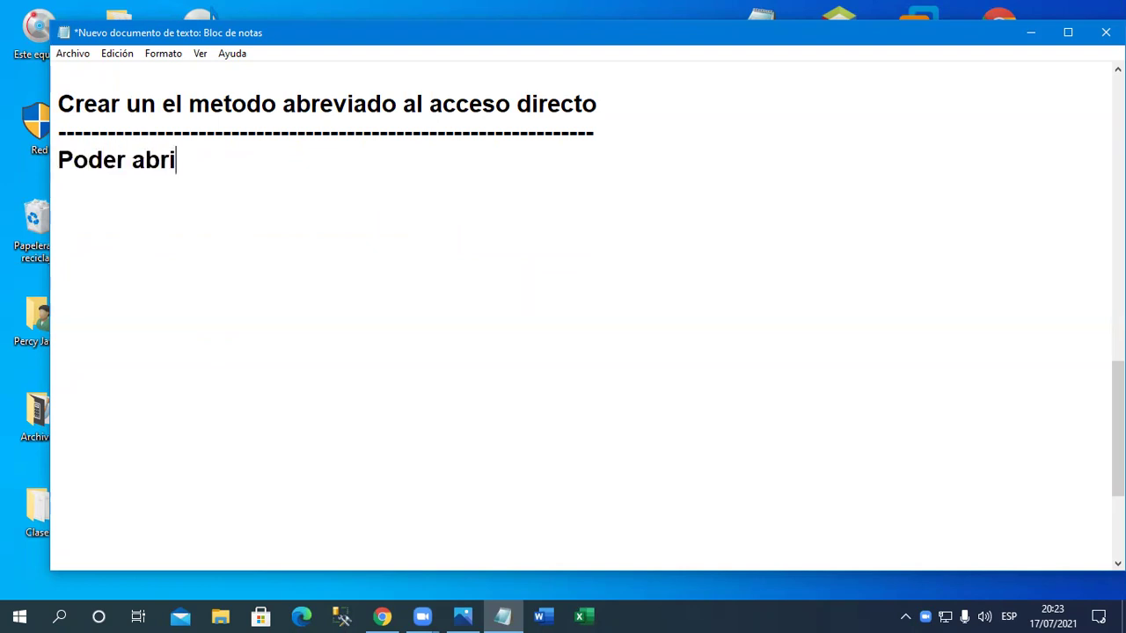
pyautogui.write('r o ejecu')
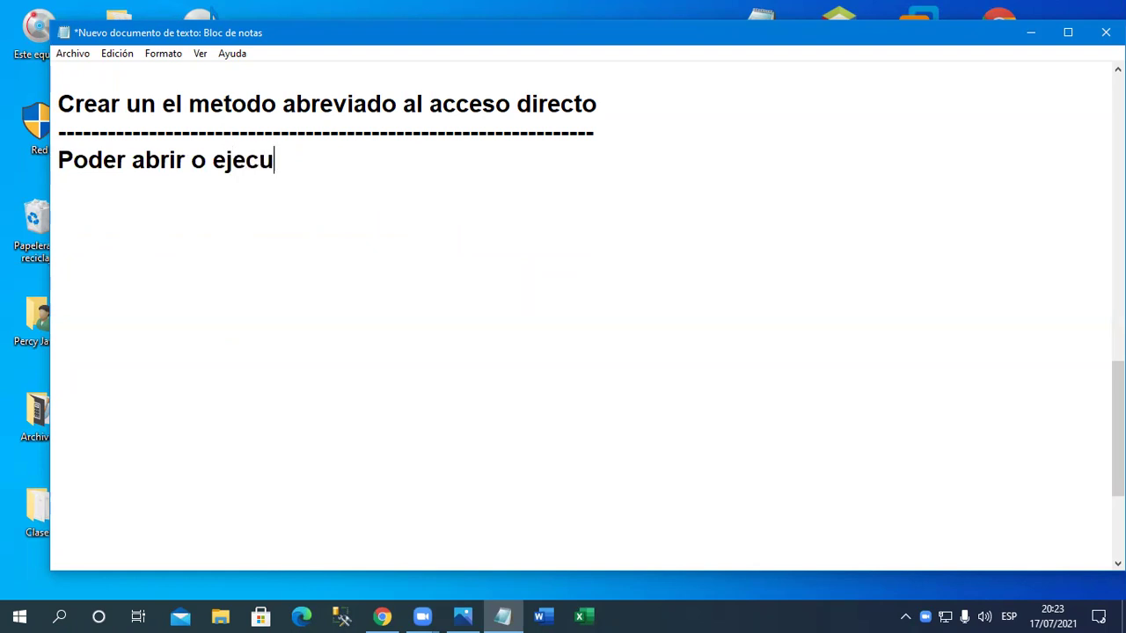
pyautogui.write('tar el a')
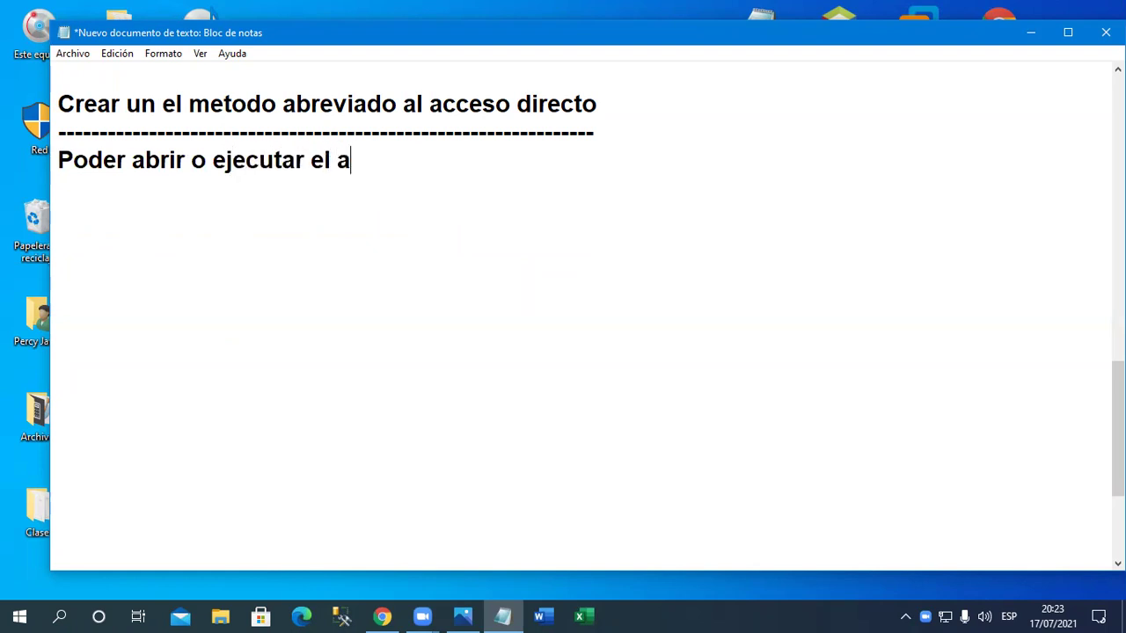
pyautogui.write('cceso directo')
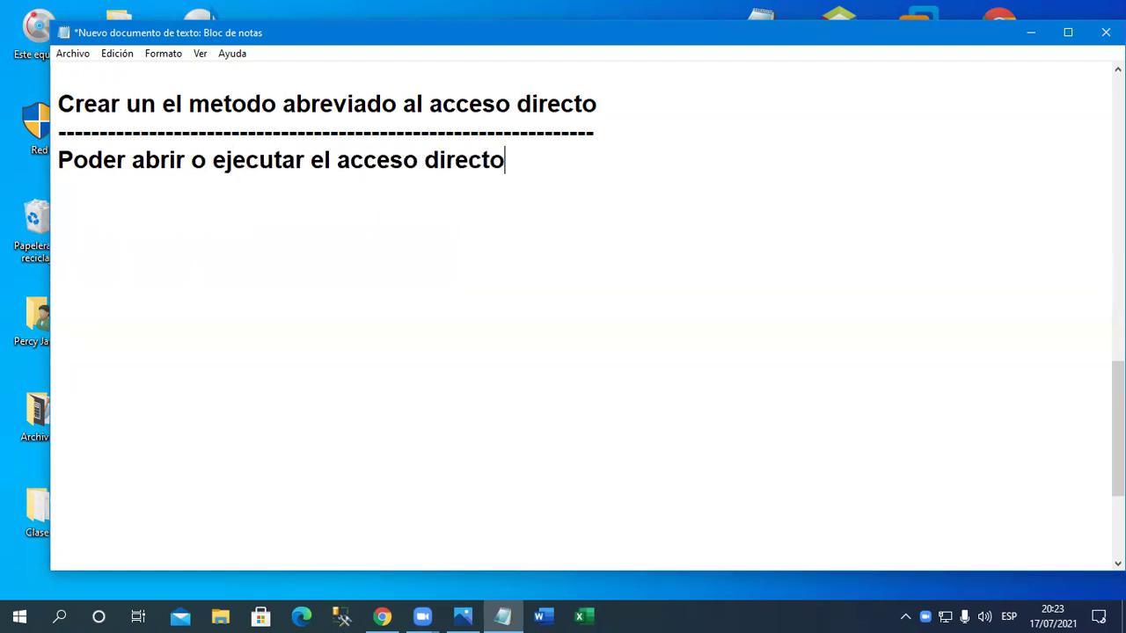
pyautogui.write(' usando el')
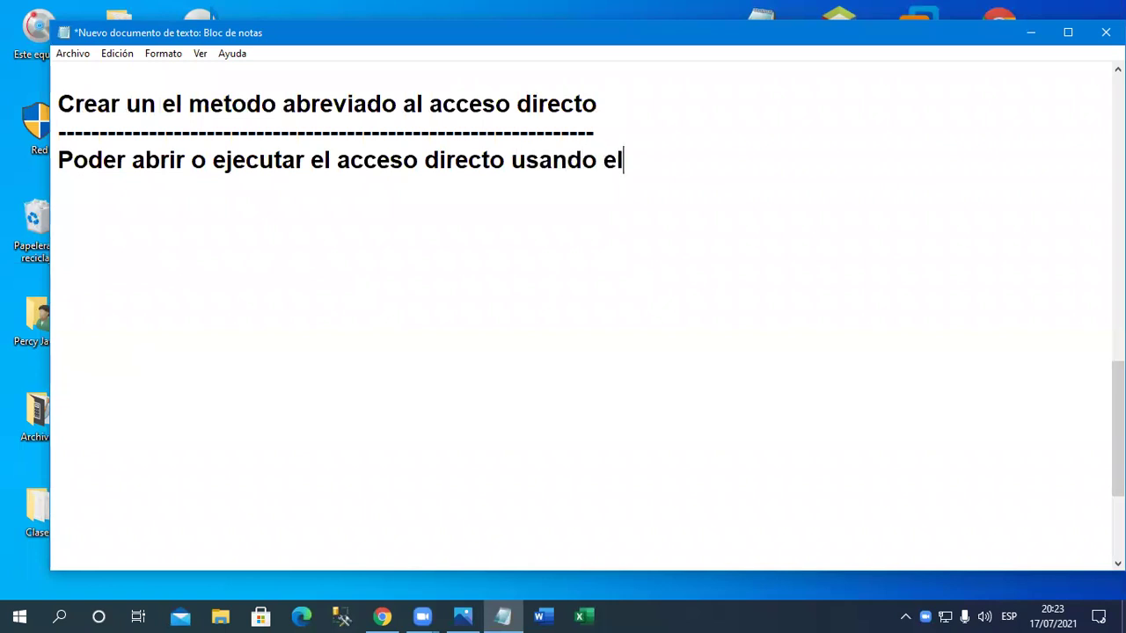
pyautogui.write(' teclado')
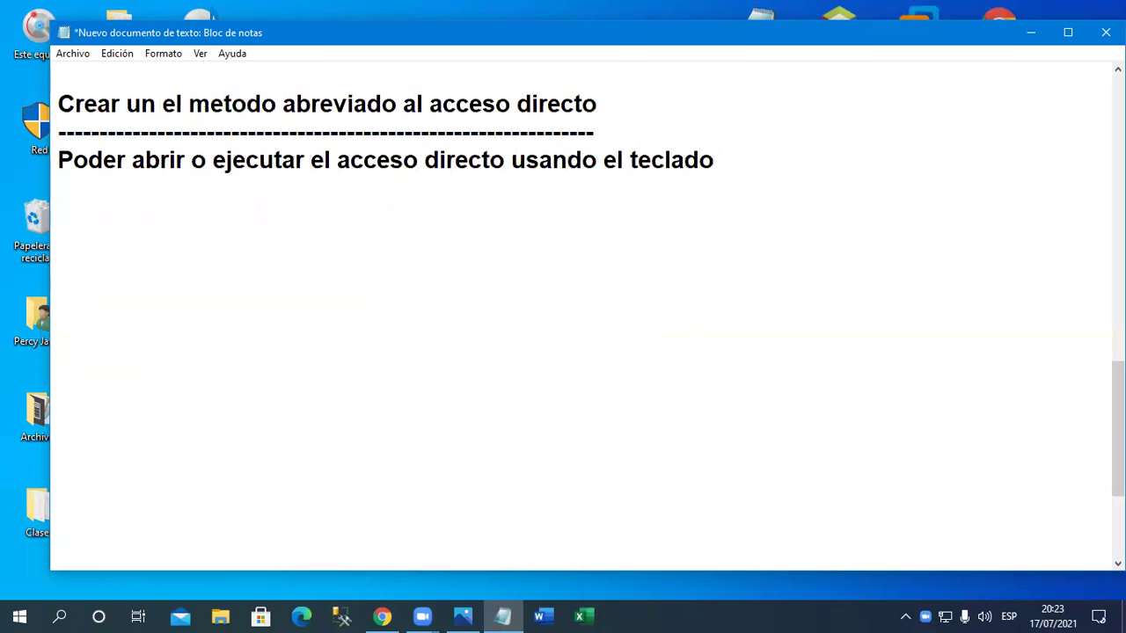
pyautogui.write(' mediante ')
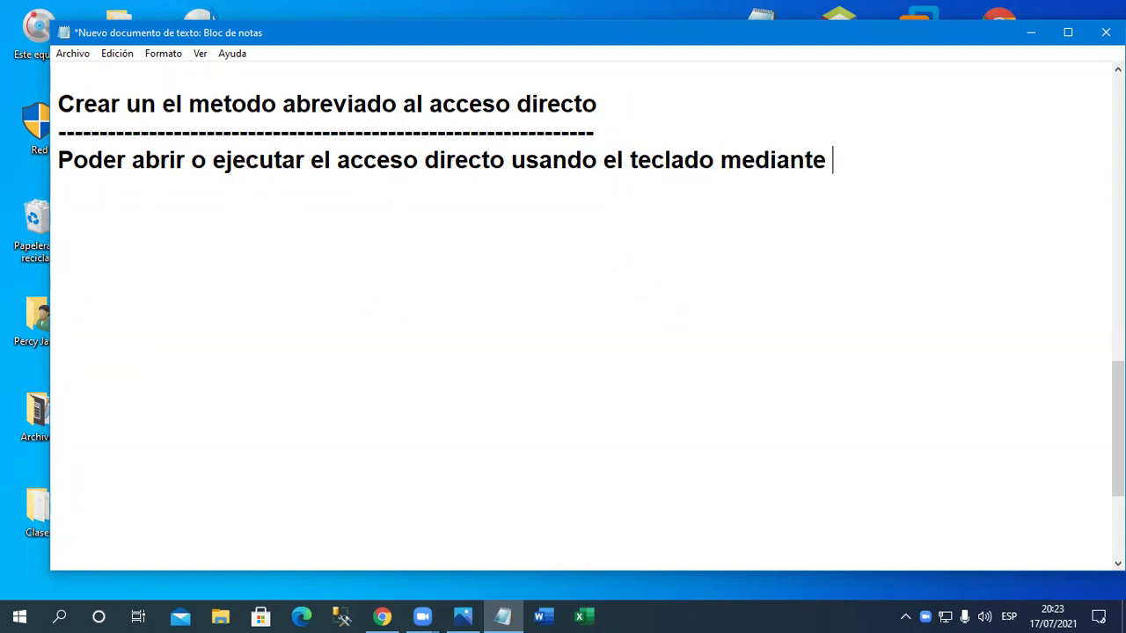
pyautogui.write('un combia')
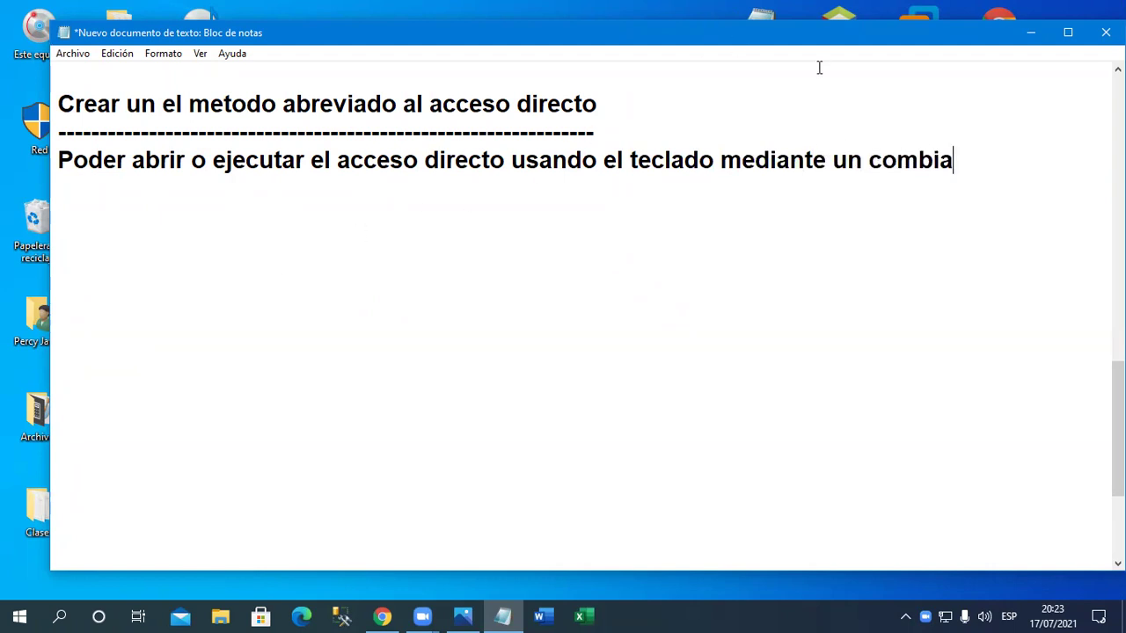
pyautogui.click(969, 165)
pyautogui.press('BackSpace')
pyautogui.write('nacion de teclas.')
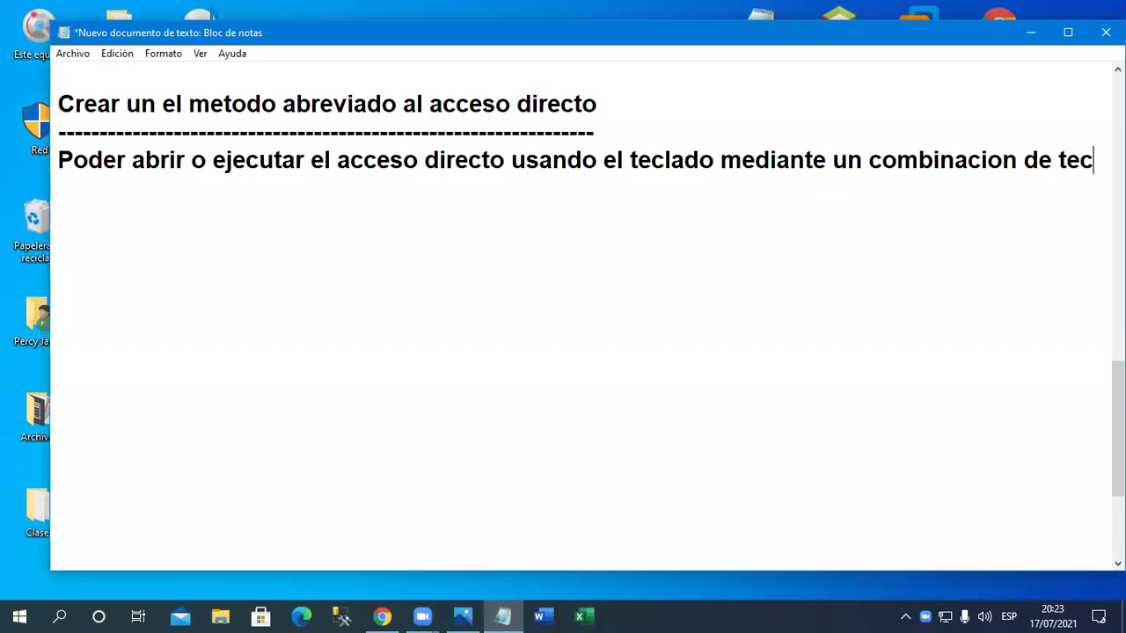
pyautogui.press('Return')
pyautogui.press('Return')
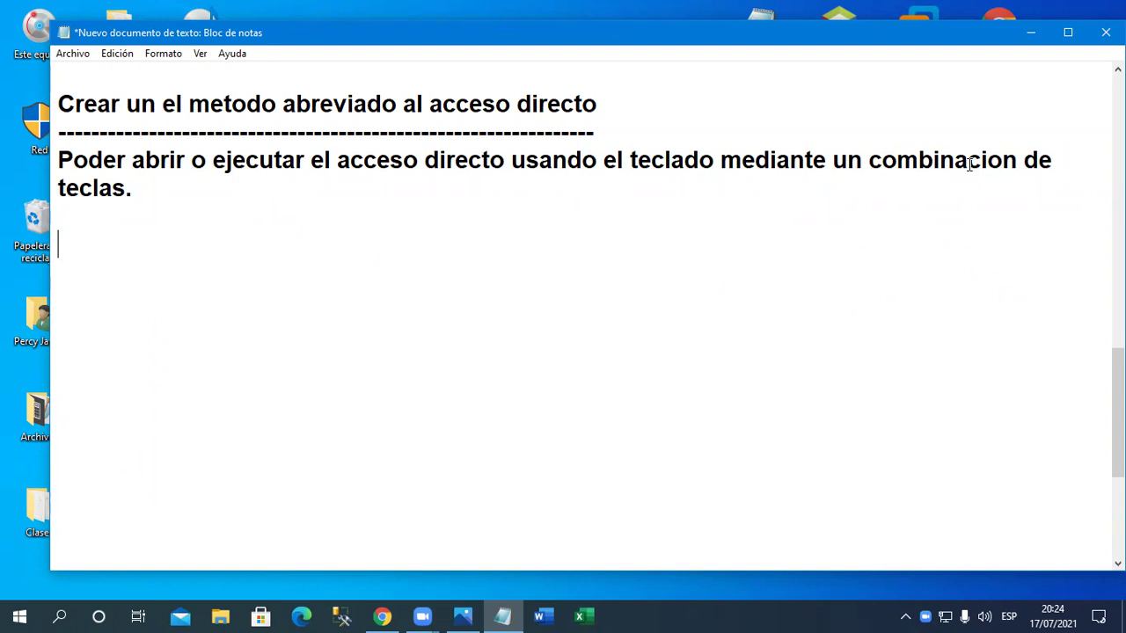
# Show the desktop and move the La Calculadora shortcut to the empty top row, apart from the other shortcuts
pyautogui.click(1031, 35)
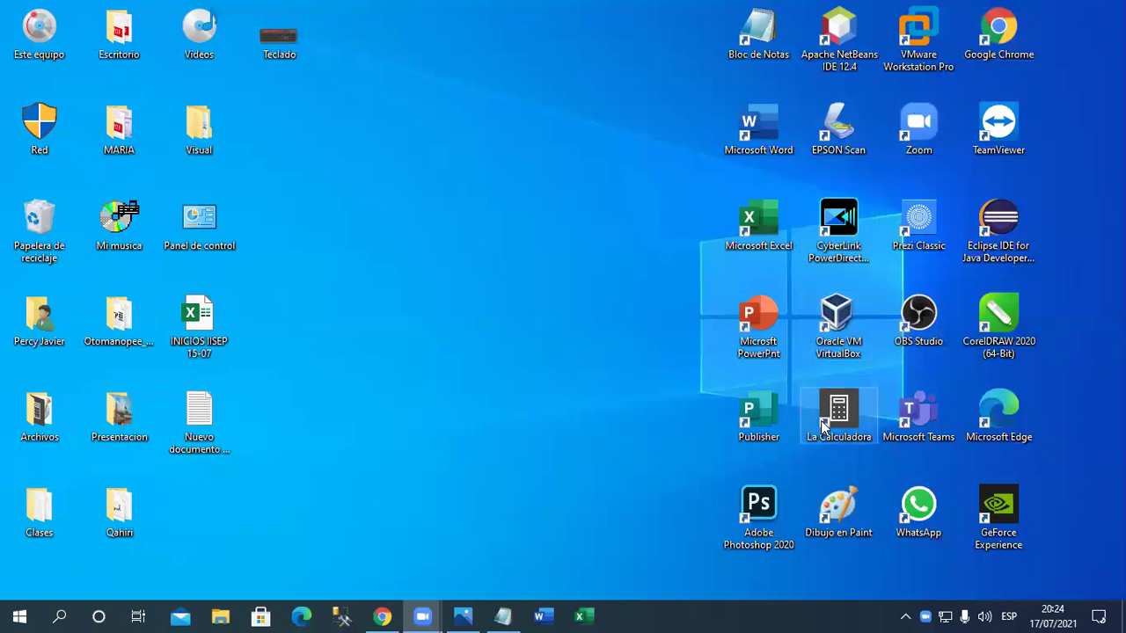
pyautogui.moveTo(831, 413)
pyautogui.mouseDown()
pyautogui.moveTo(459, 176)
pyautogui.moveTo(472, 72)
pyautogui.mouseUp()
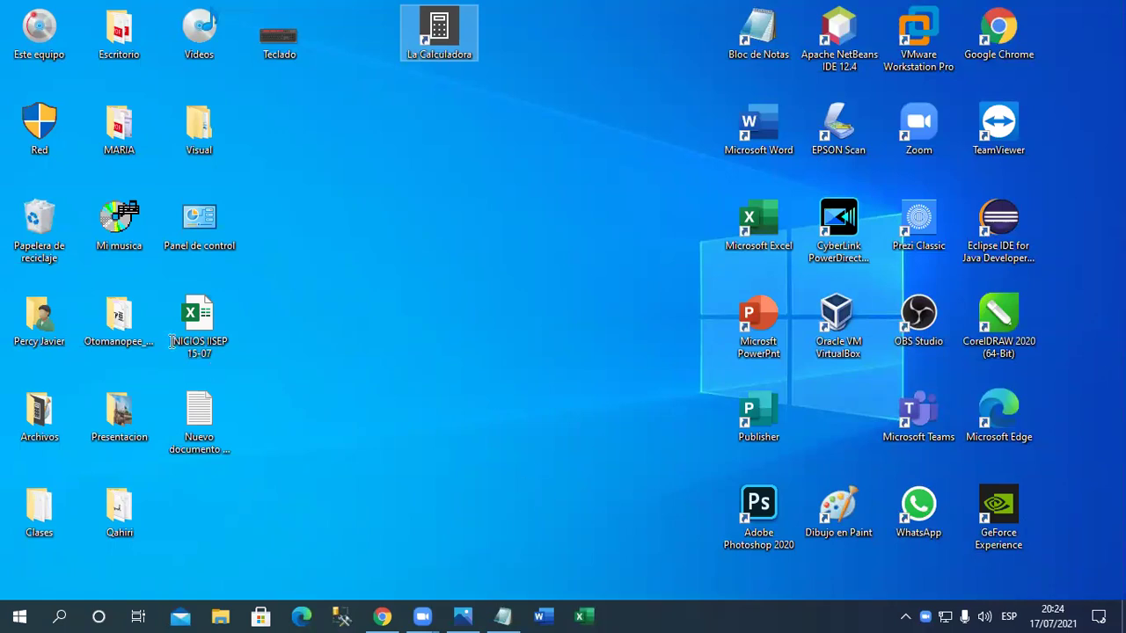
# Return to the Notepad notes and add the first list item "1. Clic derecho sobre el acceso directo"
pyautogui.click(503, 616)
pyautogui.write('Cl')
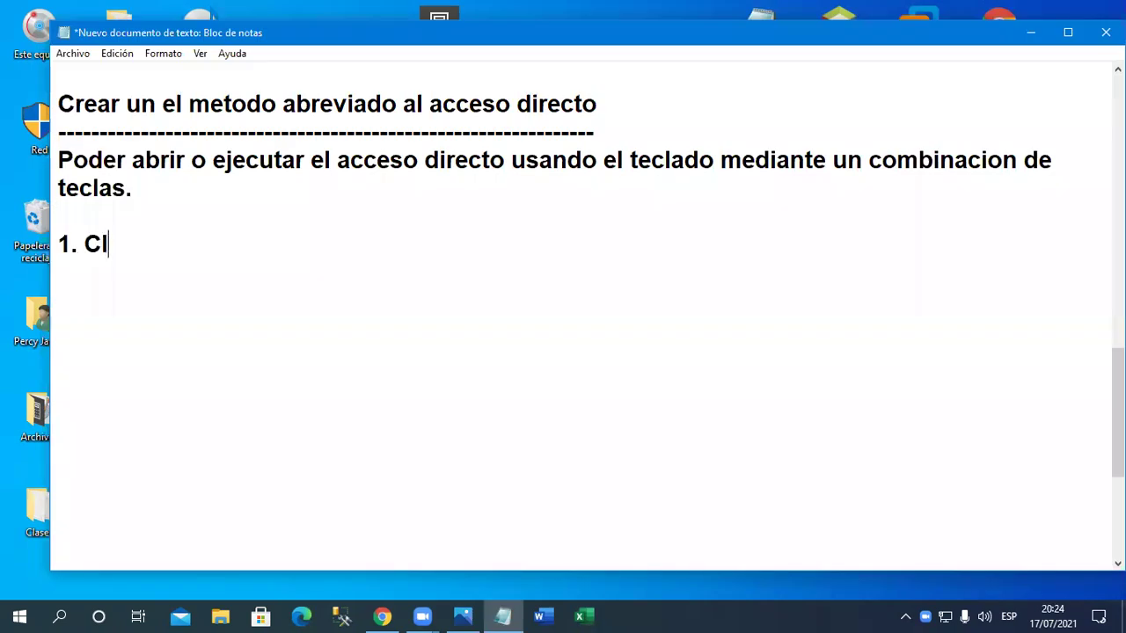
pyautogui.write('ic derecho s')
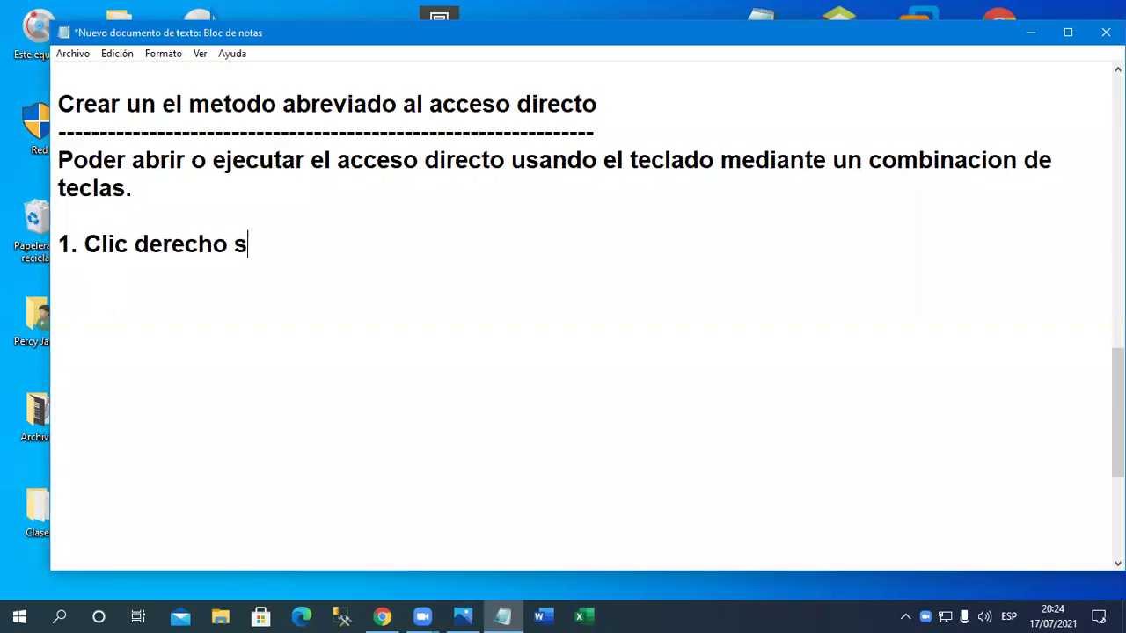
pyautogui.write('obre el acceso')
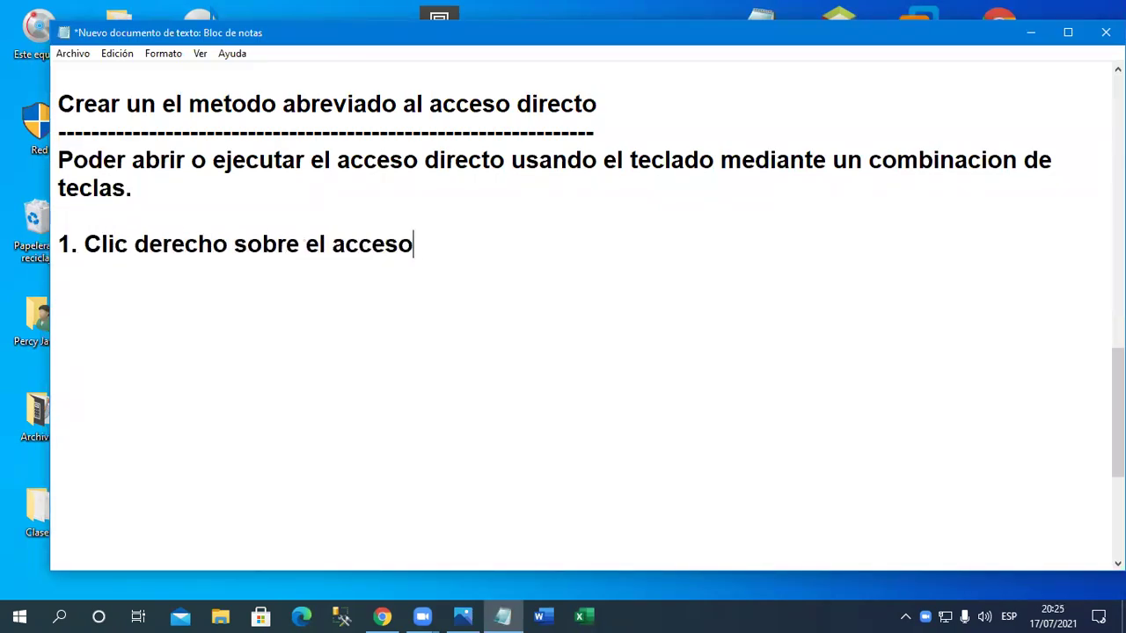
pyautogui.write(' directo')
pyautogui.press('Return')
# Add the second list item "2. Clic en Propiedades" under the first one
pyautogui.write('2. Cioc')
pyautogui.press('BackSpace')
pyautogui.press('BackSpace')
pyautogui.write('c')
pyautogui.press('BackSpace')
pyautogui.press('BackSpace')
pyautogui.write('lic en P')
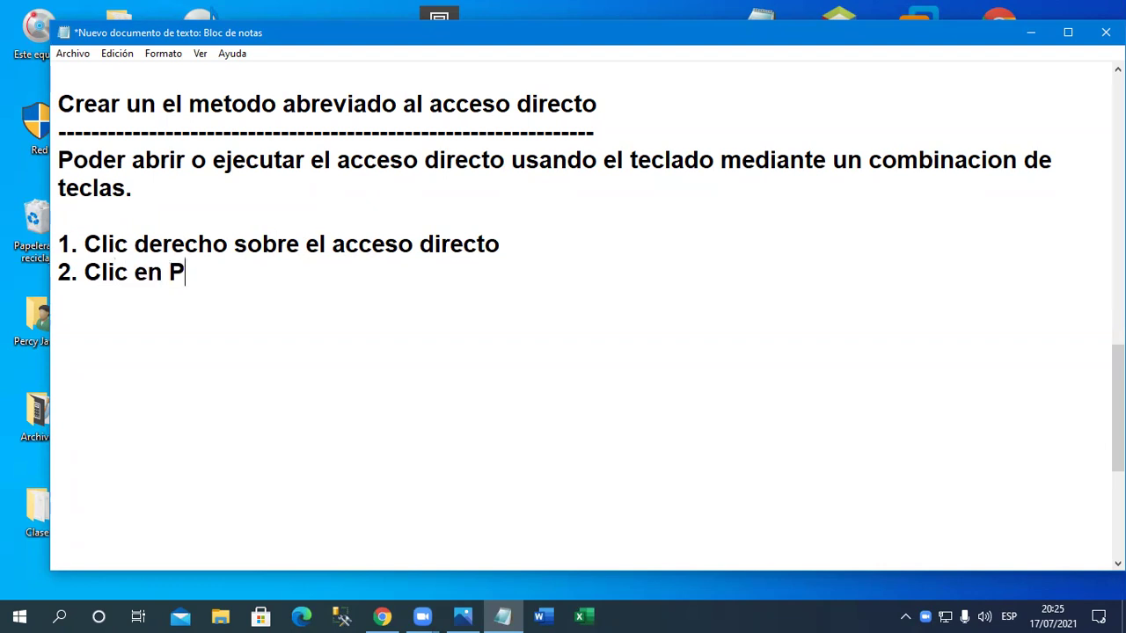
pyautogui.write('ropied')
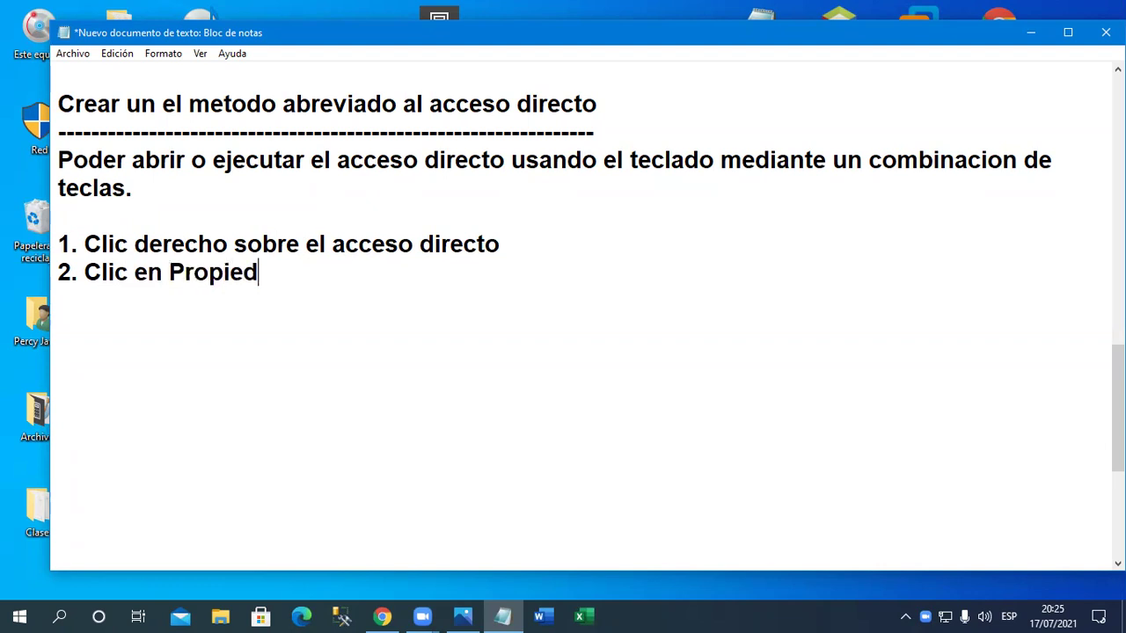
pyautogui.write('ades')
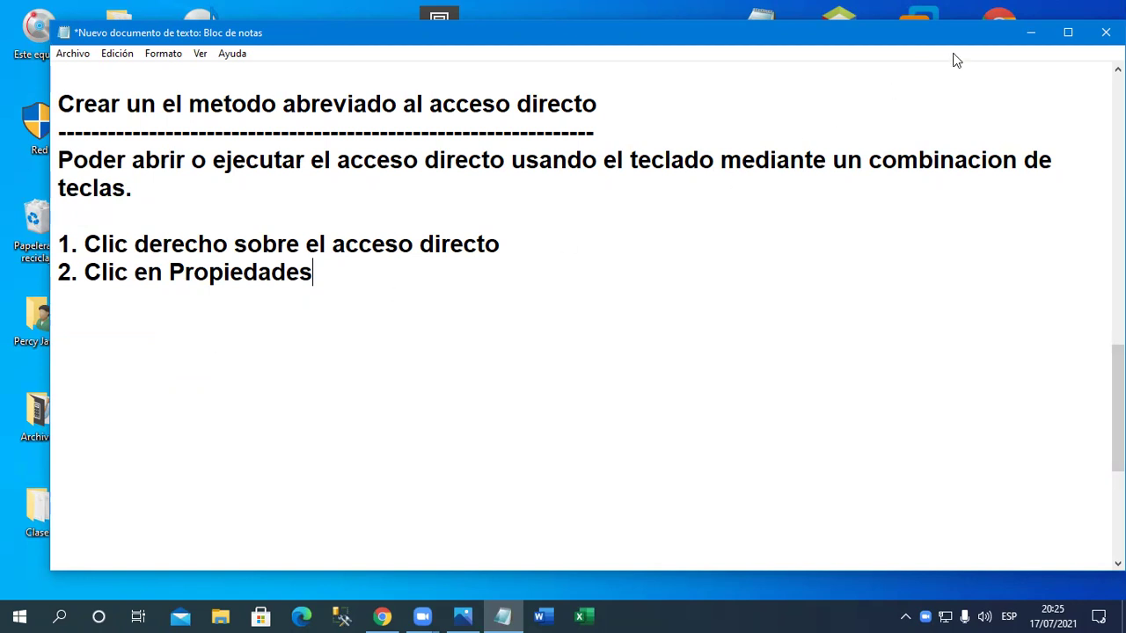
# Back on the desktop, move the La Calculadora shortcut one slot farther from Teclado and open its properties
pyautogui.click(1027, 38)
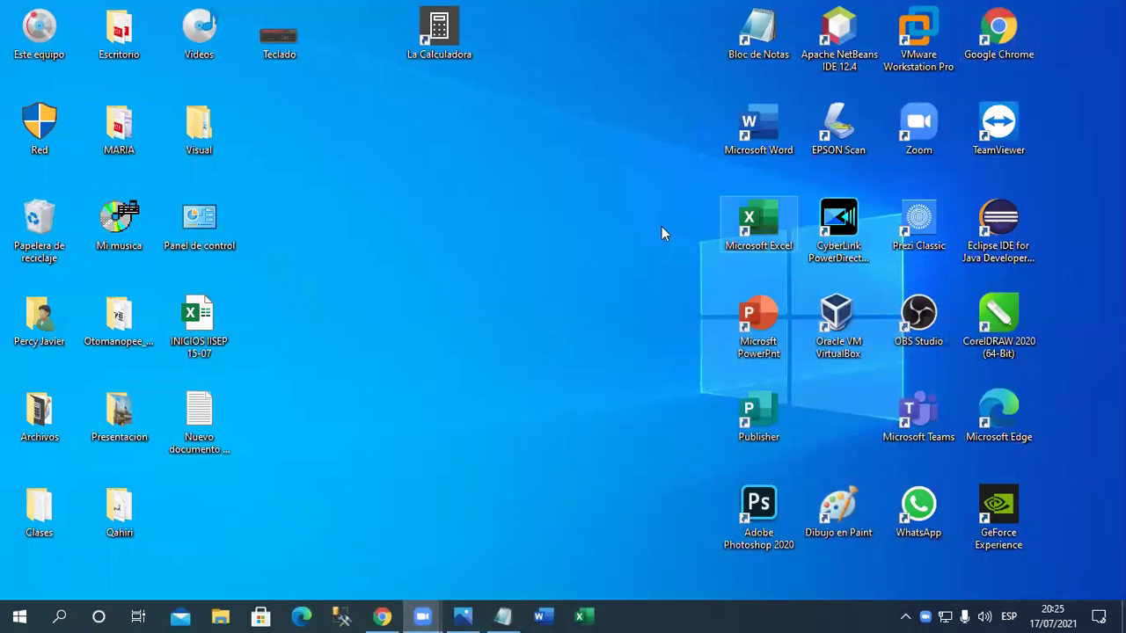
pyautogui.moveTo(440, 35); pyautogui.dragTo(531, 80)
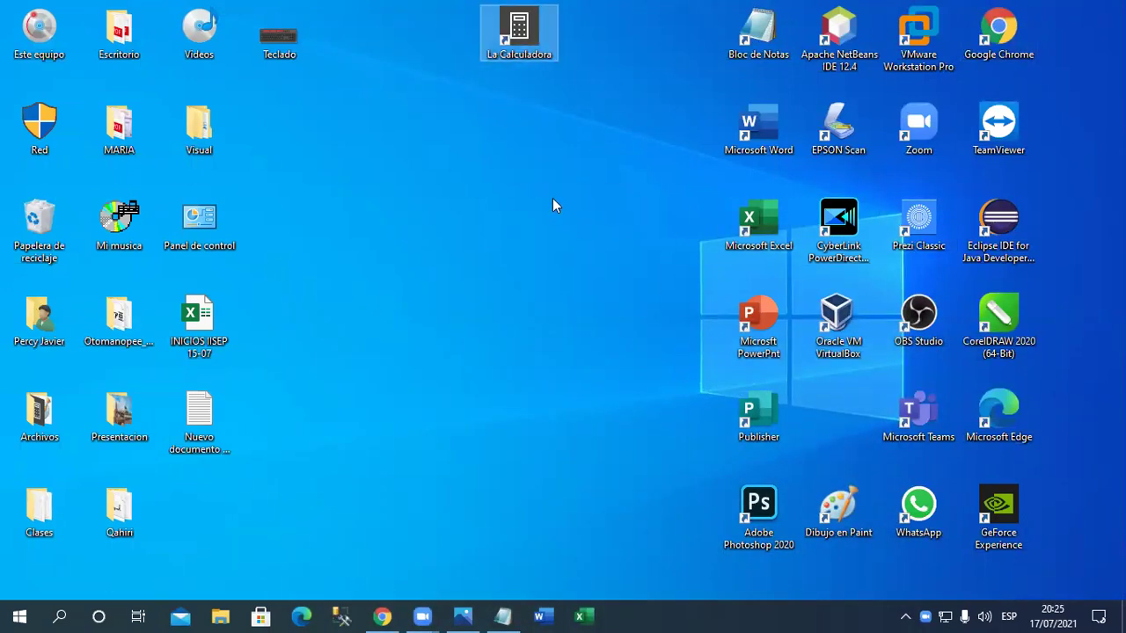
pyautogui.rightClick(529, 34)
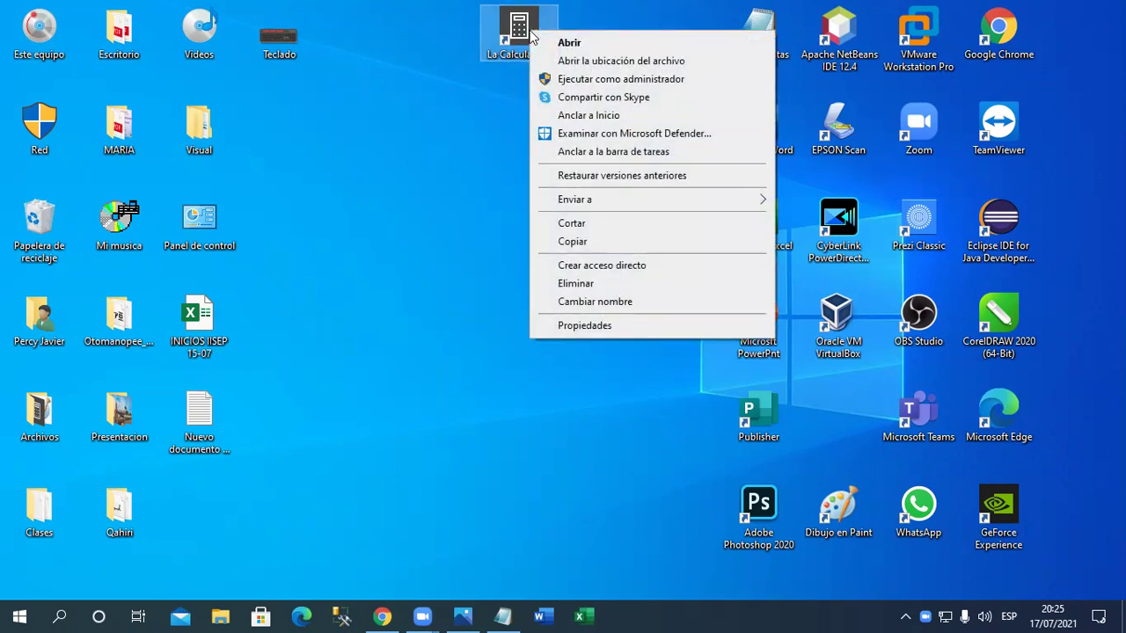
pyautogui.click(592, 331)
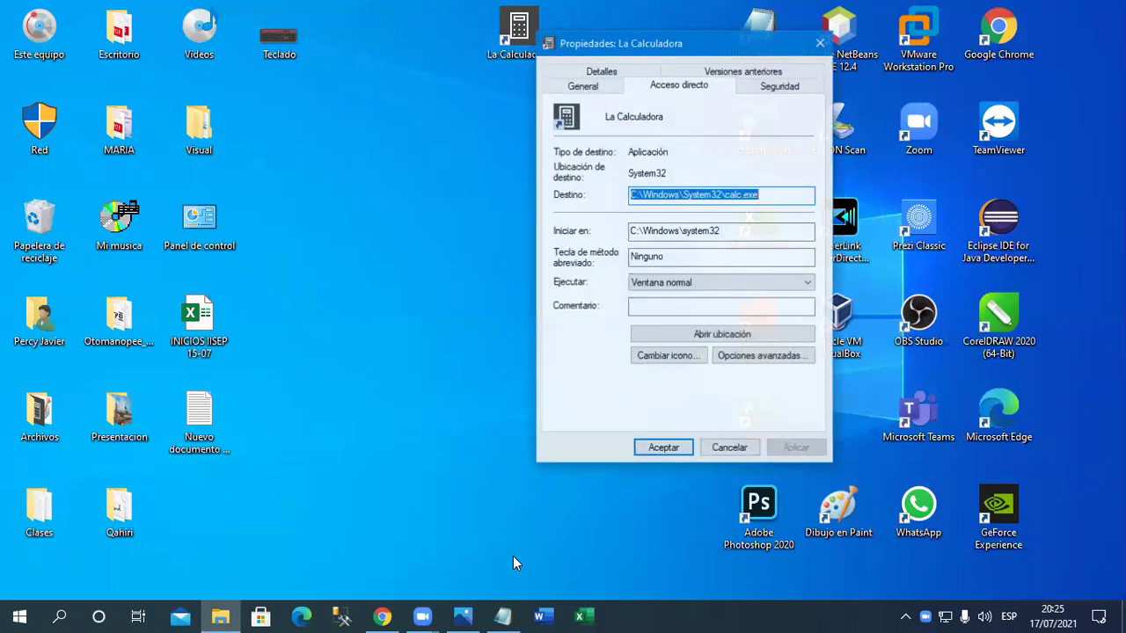
# Switch to the Notepad notes, highlight the two listed steps to review them, and return to the La Calculadora properties
pyautogui.click(502, 616)
pyautogui.keyDown('shift'); pyautogui.click(63, 244); pyautogui.keyUp('shift')
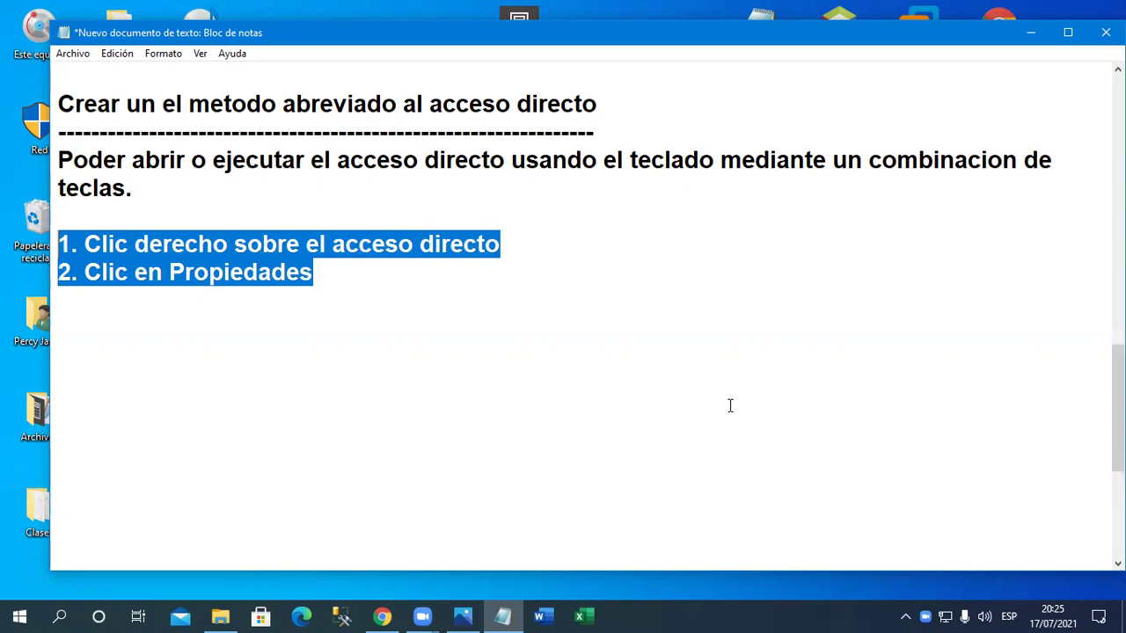
pyautogui.click(312, 346)
pyautogui.click(1046, 25)
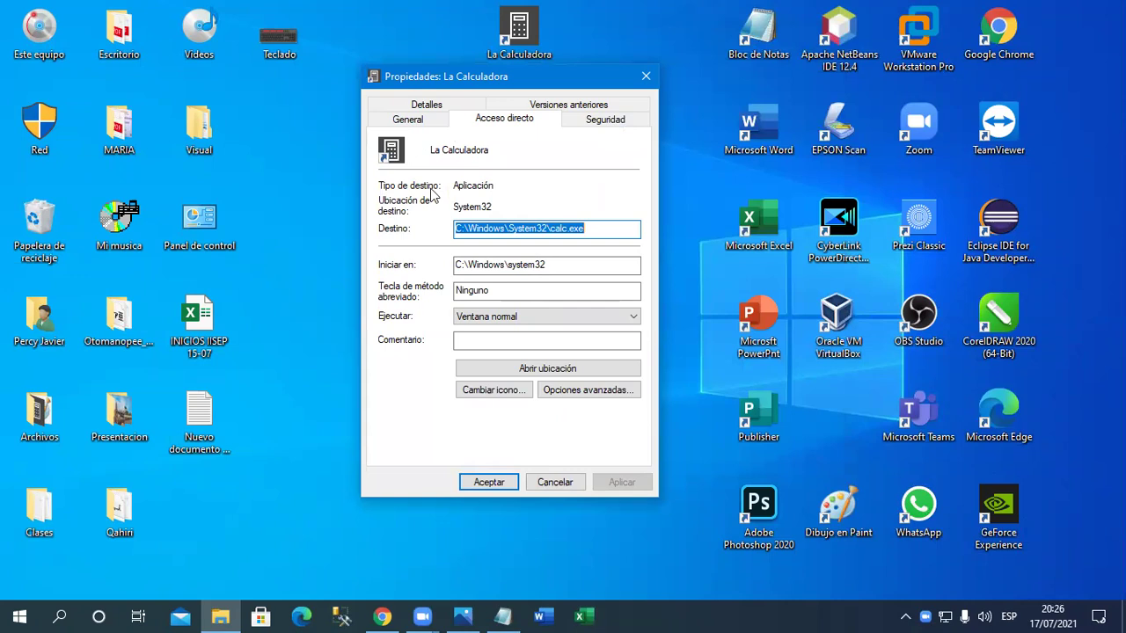
# Assign CTRL + ALT + C as the shortcut key of La Calculadora and accept the properties
pyautogui.click(505, 296)
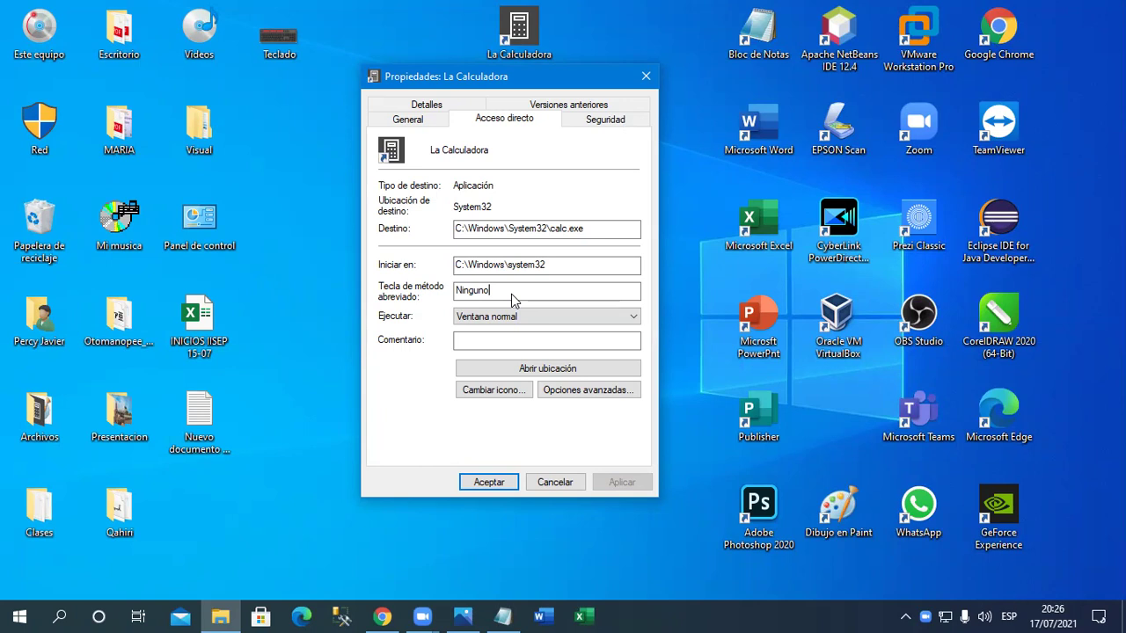
pyautogui.hotkey('ctrl', 'alt', 'c')
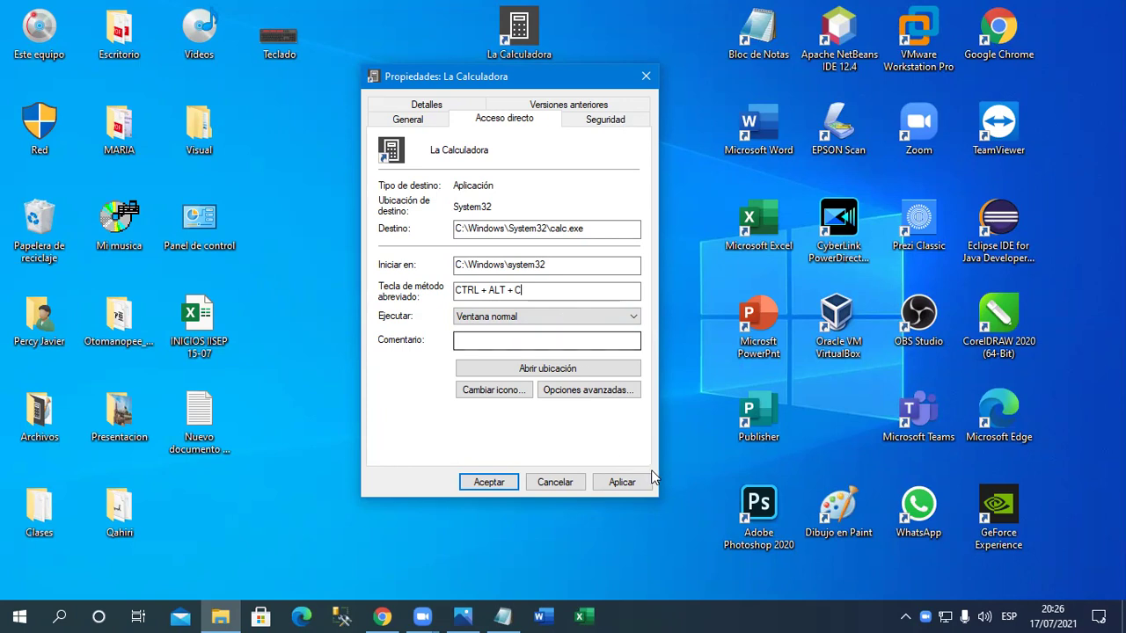
pyautogui.press('BackSpace')
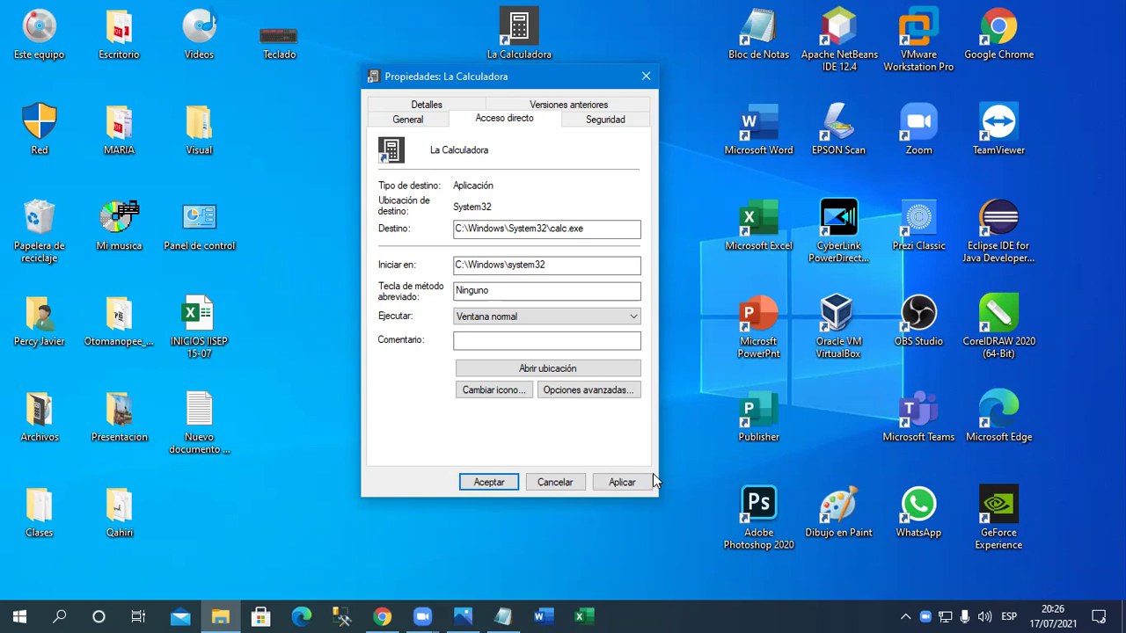
pyautogui.hotkey('ctrl', 'alt', 'c')
pyautogui.click(488, 482)
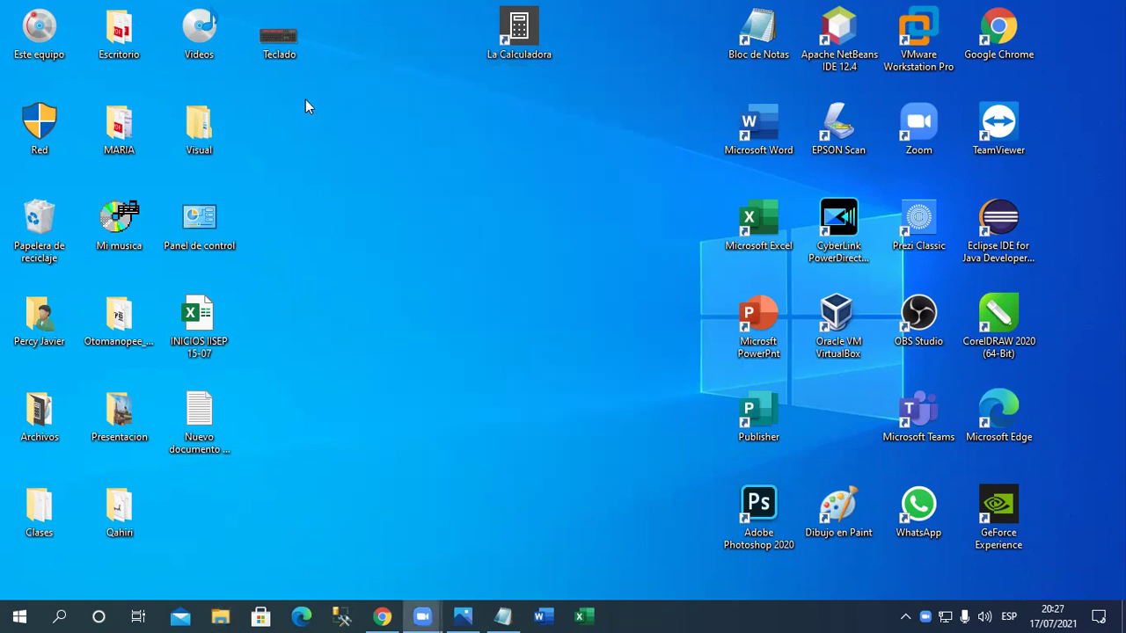
# Open the Teclado image and mark the Control, Alt and C keys with green crosses
pyautogui.click(291, 42)
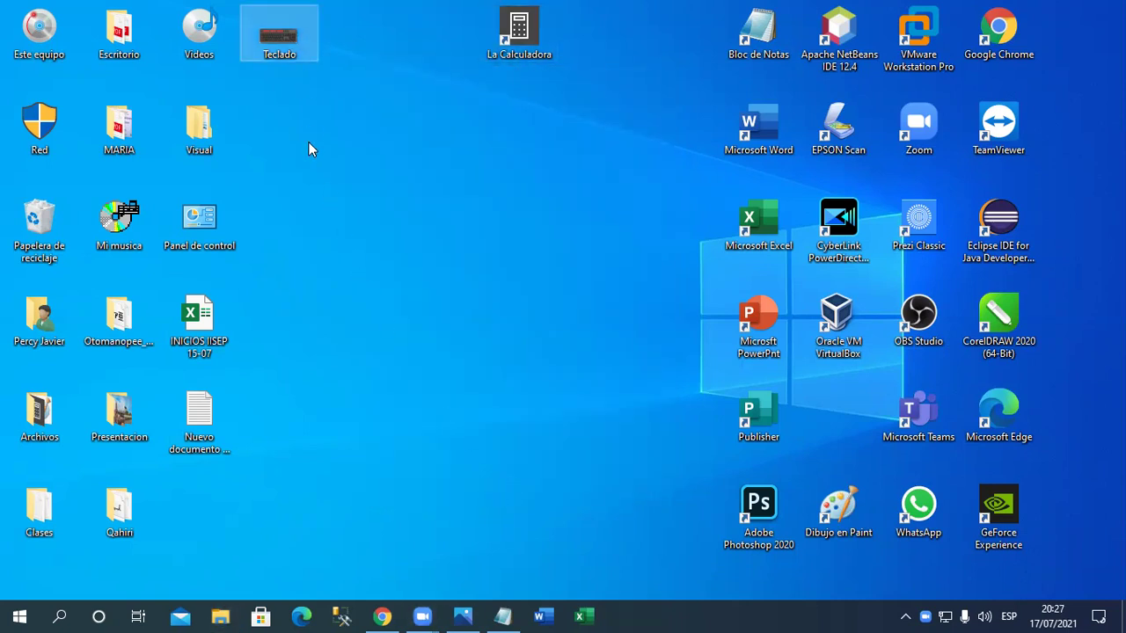
pyautogui.press('Return')
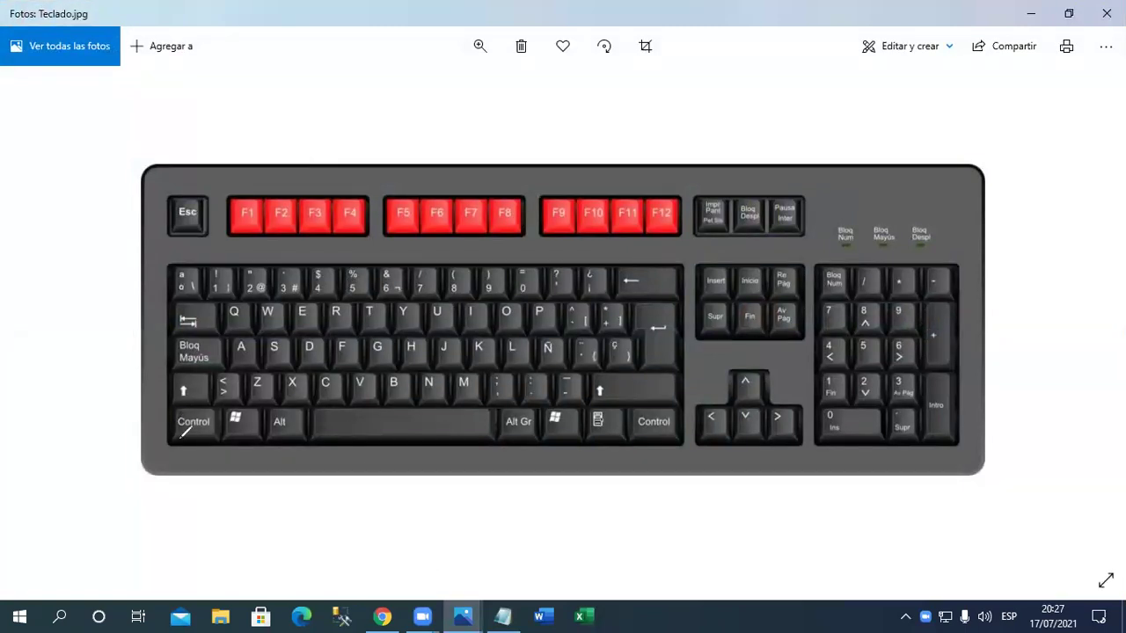
pyautogui.moveTo(185, 430)
pyautogui.mouseDown()
pyautogui.moveTo(286, 412)
pyautogui.moveTo(308, 432)
pyautogui.mouseUp()
pyautogui.moveTo(324, 378); pyautogui.dragTo(337, 398)
pyautogui.moveTo(338, 380); pyautogui.dragTo(323, 398)
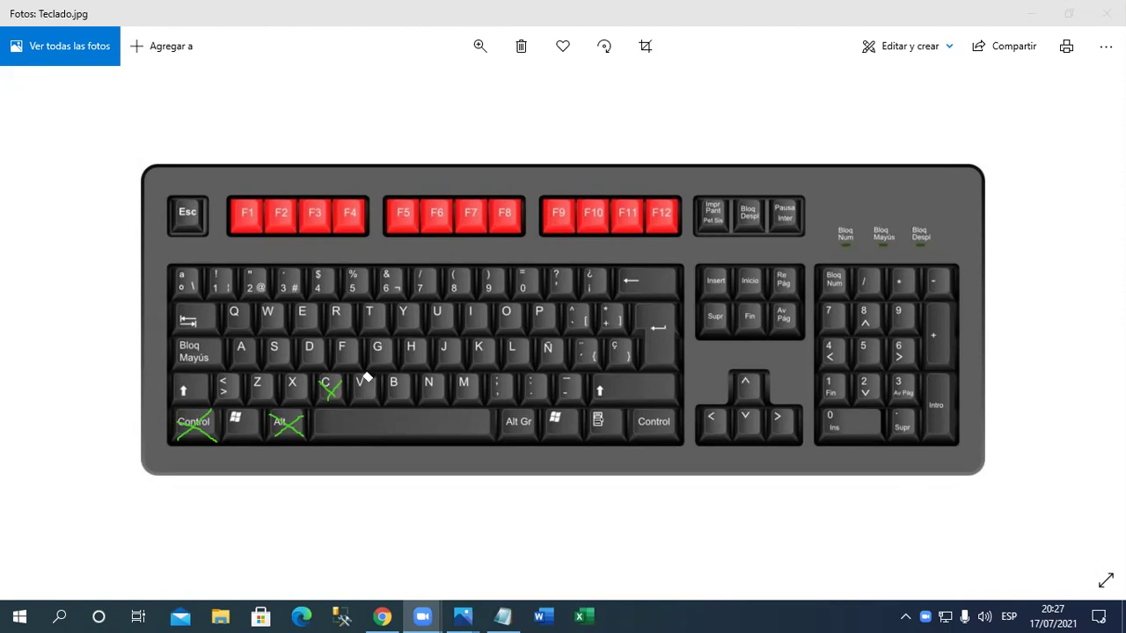
# Erase the crosses from the keyboard image and close it
pyautogui.click(327, 387)
pyautogui.moveTo(231, 419); pyautogui.dragTo(193, 422)
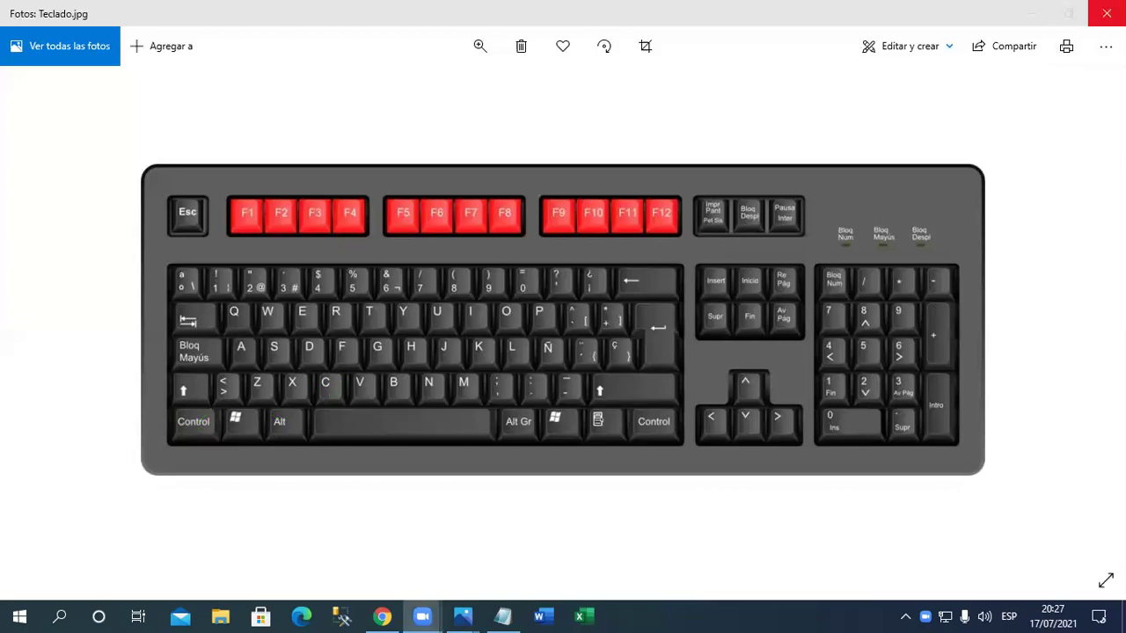
pyautogui.click(1105, 14)
pyautogui.click(1105, 13)
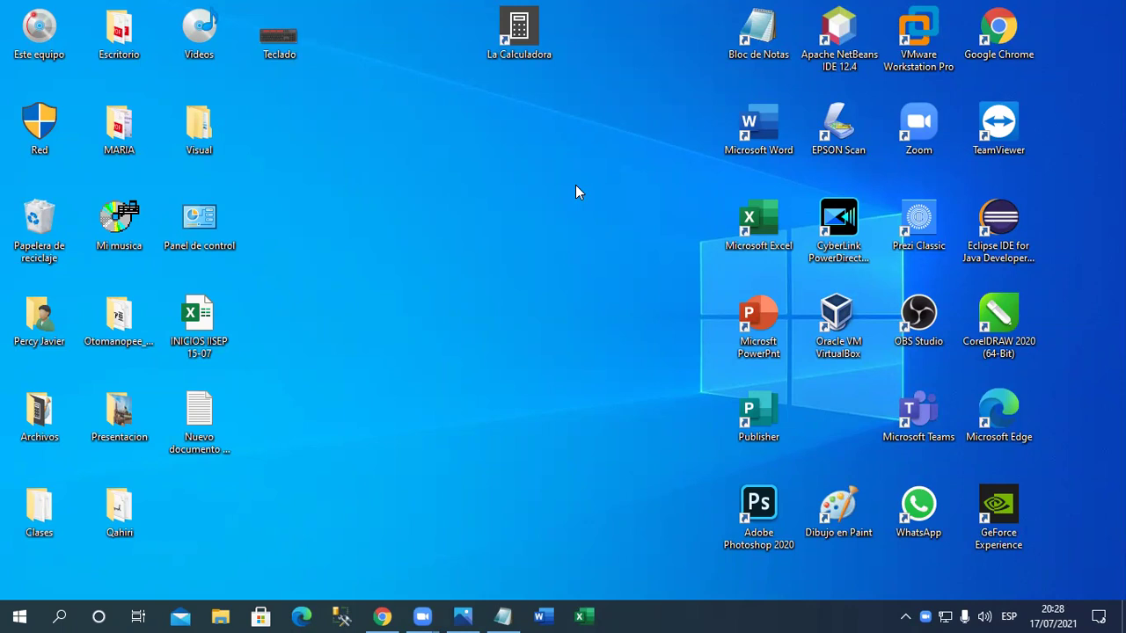
# Move the Microsoft Word shortcut below La Calculadora and assign it the shortcut key CTRL + ALT + W
pyautogui.moveTo(730, 141); pyautogui.dragTo(538, 115)
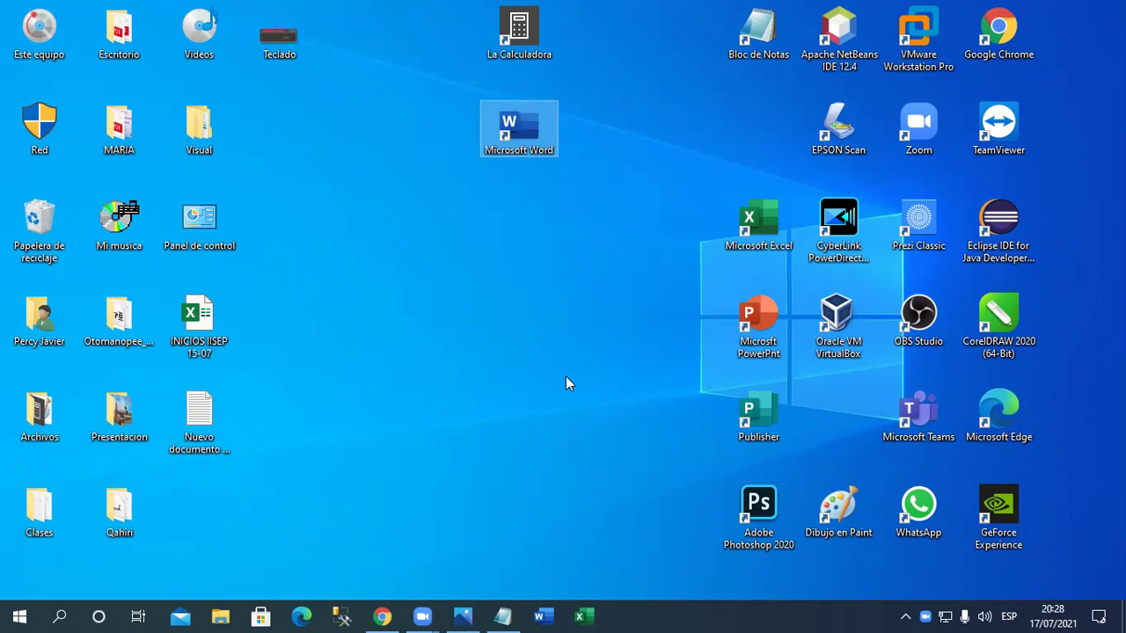
pyautogui.rightClick(519, 149)
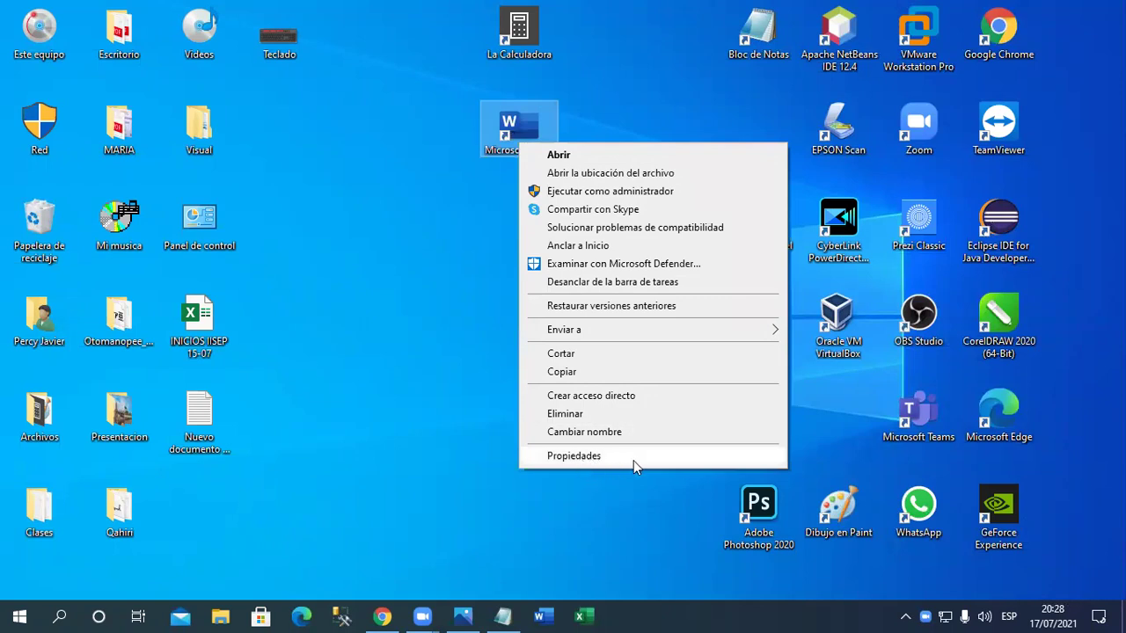
pyautogui.click(609, 462)
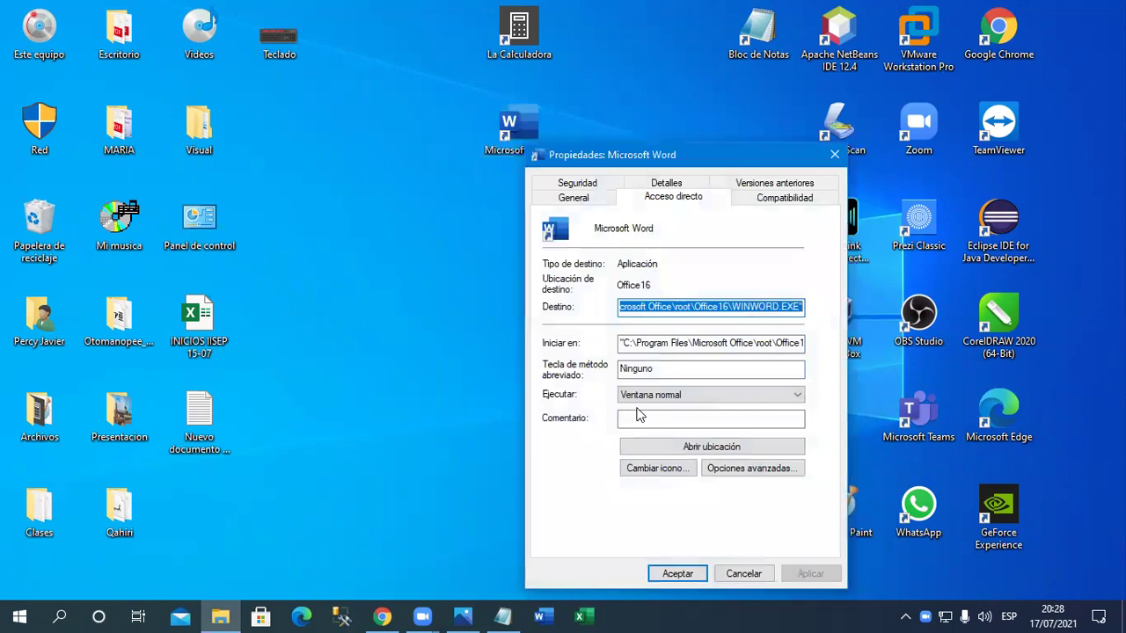
pyautogui.click(671, 371)
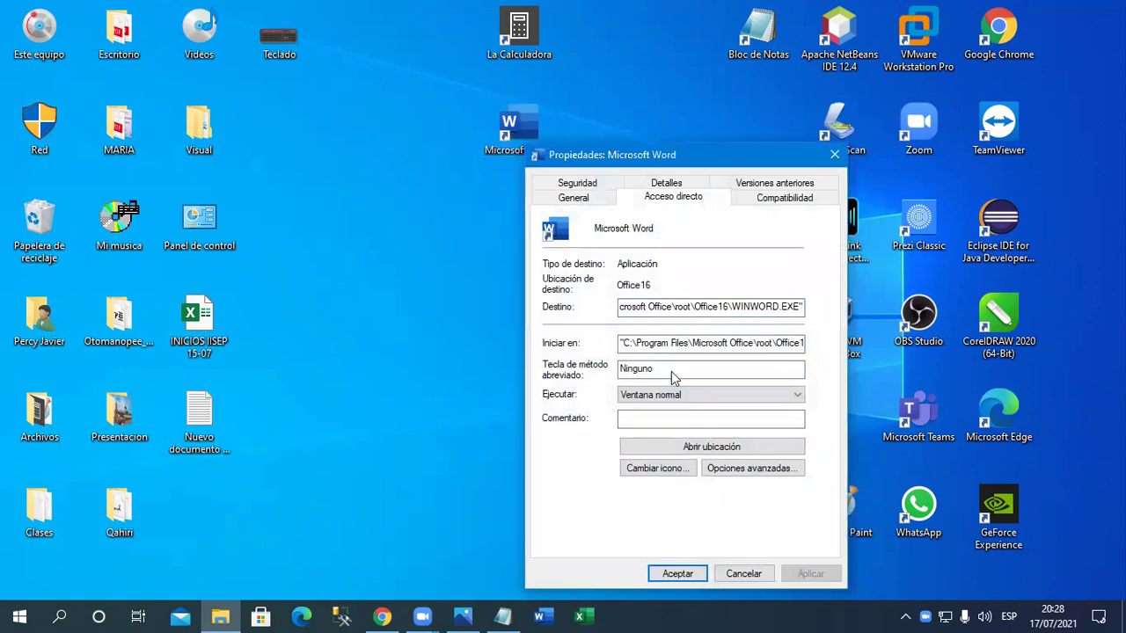
pyautogui.hotkey('ctrl', 'alt', 'w')
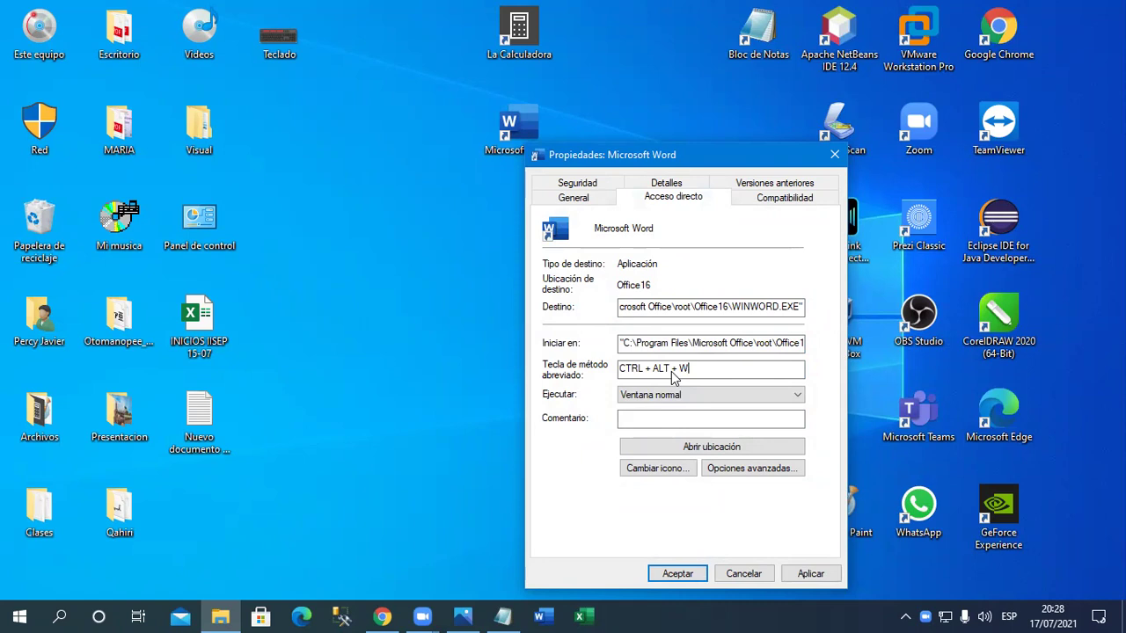
pyautogui.click(677, 574)
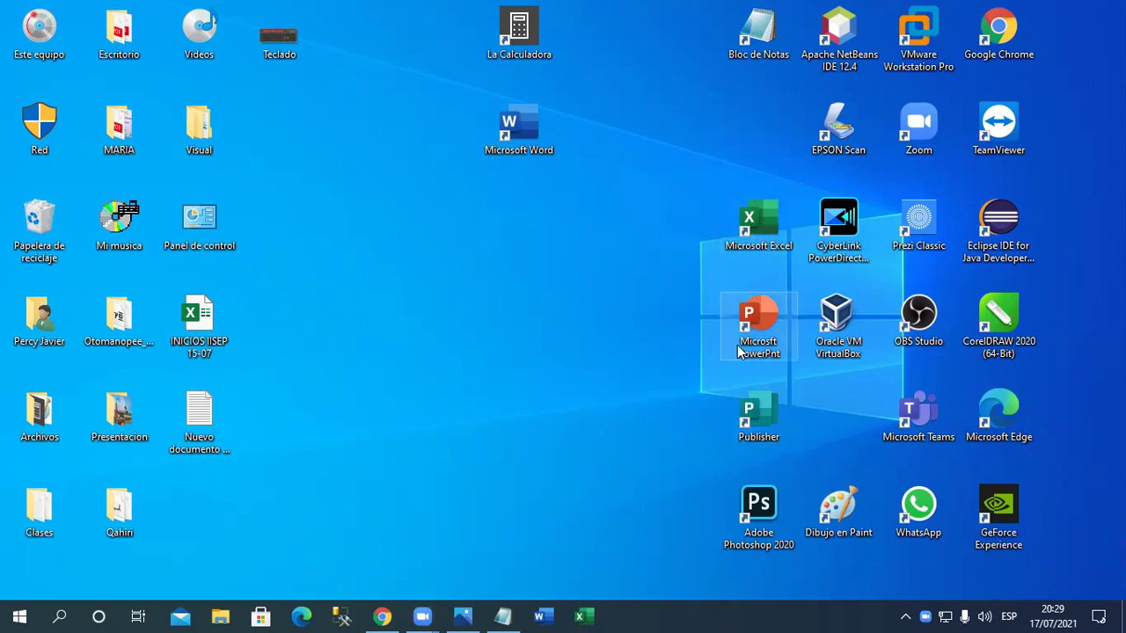
pyautogui.click(28, 615)
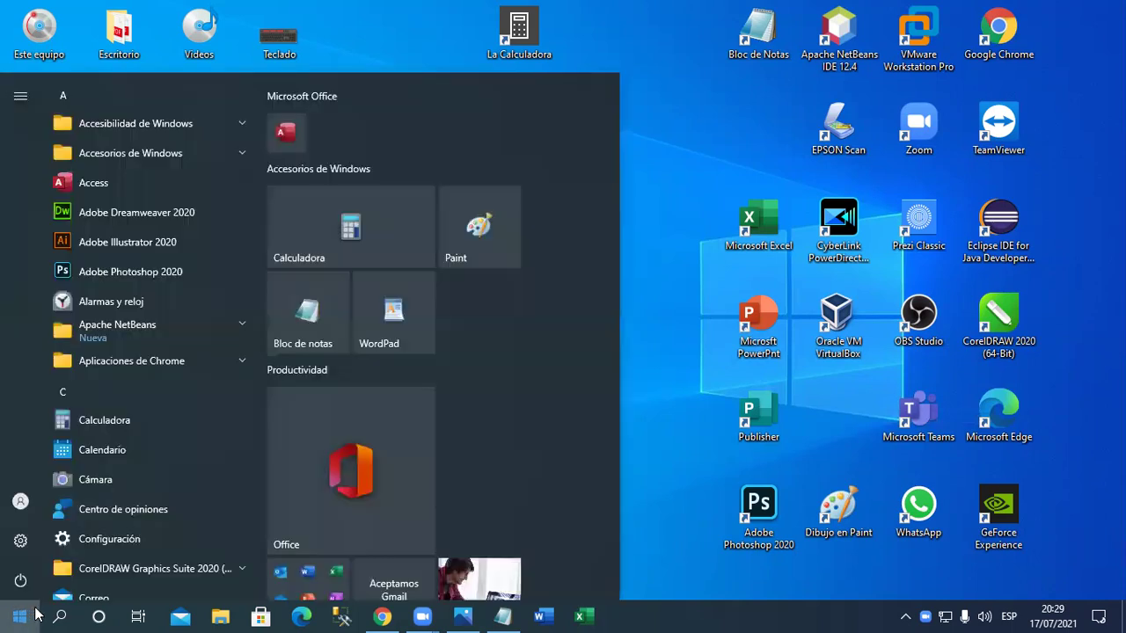
pyautogui.scroll(-3, 471, 446)
pyautogui.scroll(3, 478, 457)
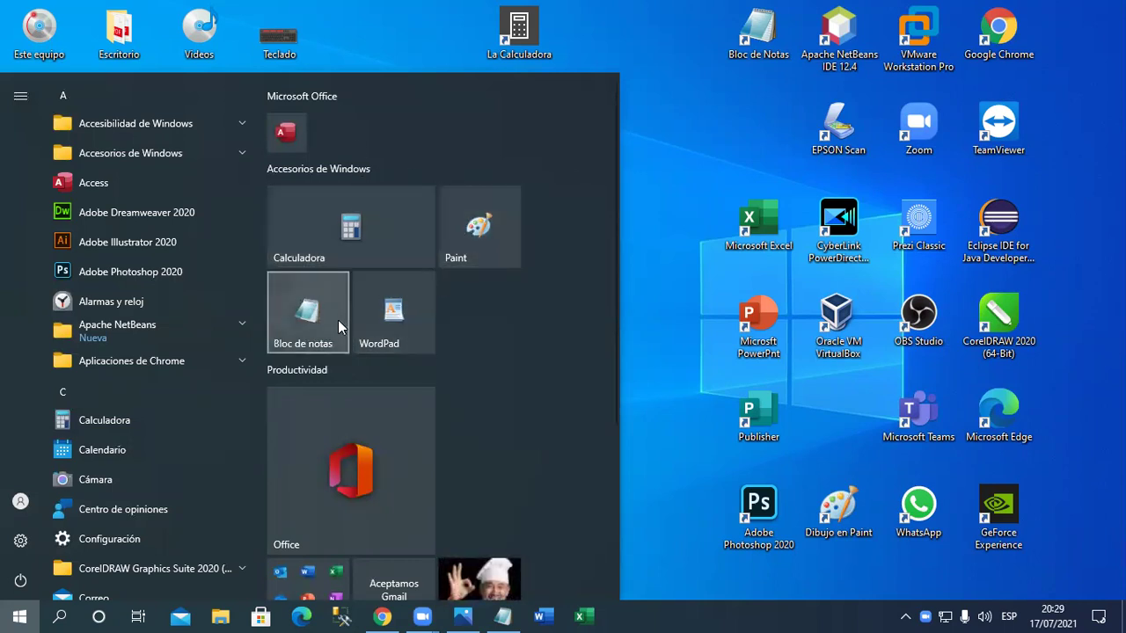
pyautogui.click(690, 195)
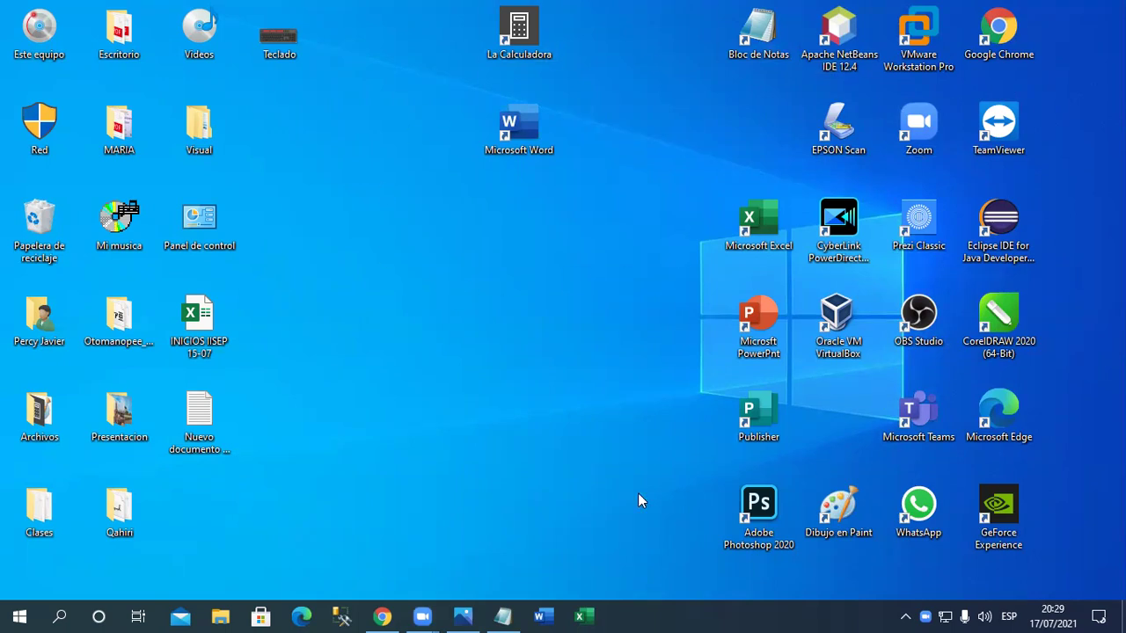
# Move the Microsoft Word shortcut beside Microsoft Excel and La Calculadora beside Microsft PowerPnt
pyautogui.moveTo(524, 160); pyautogui.dragTo(673, 251)
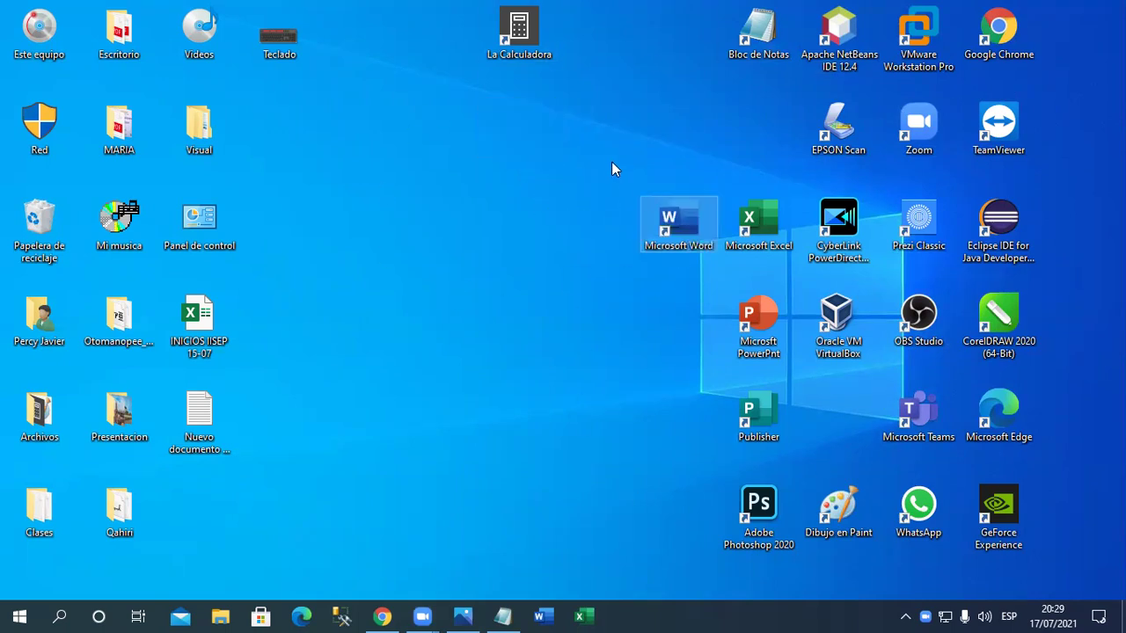
pyautogui.moveTo(547, 51); pyautogui.dragTo(677, 304)
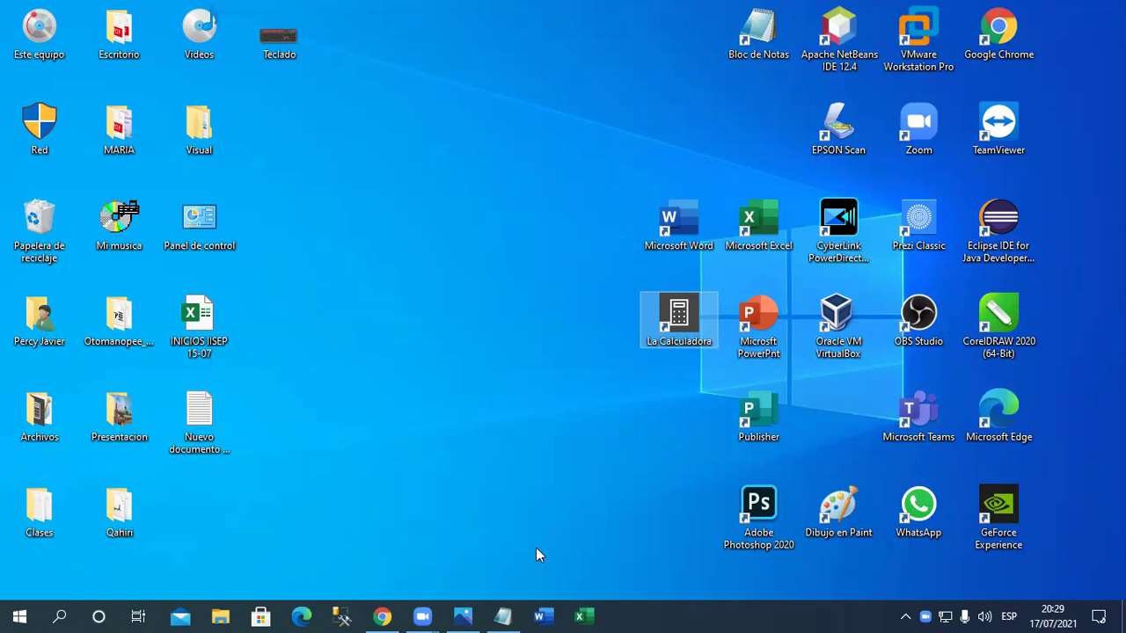
# Mark the Impr Pant key on the keyboard image with a green cross, erase it, and minimise the image
pyautogui.click(464, 616)
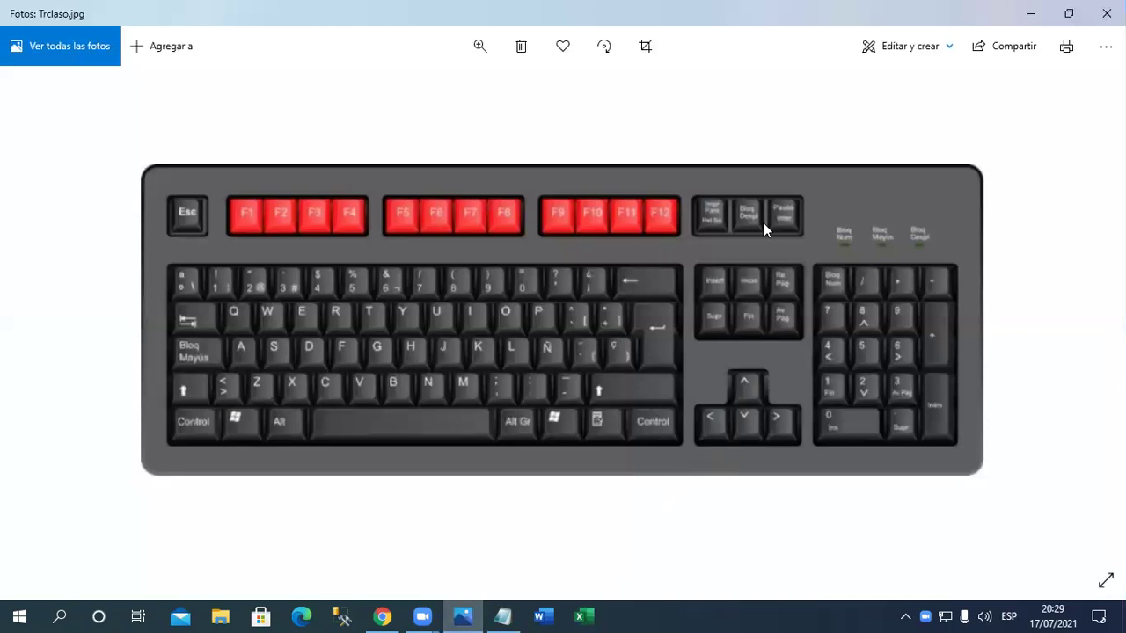
pyautogui.scroll(2, 744, 230)
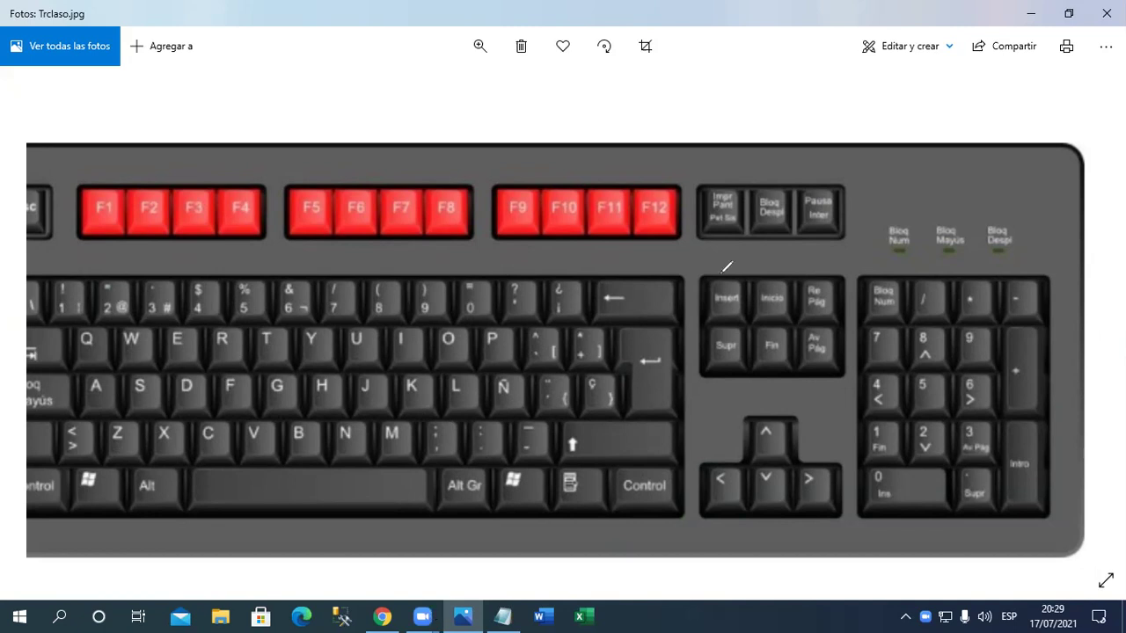
pyautogui.moveTo(741, 224); pyautogui.dragTo(709, 230)
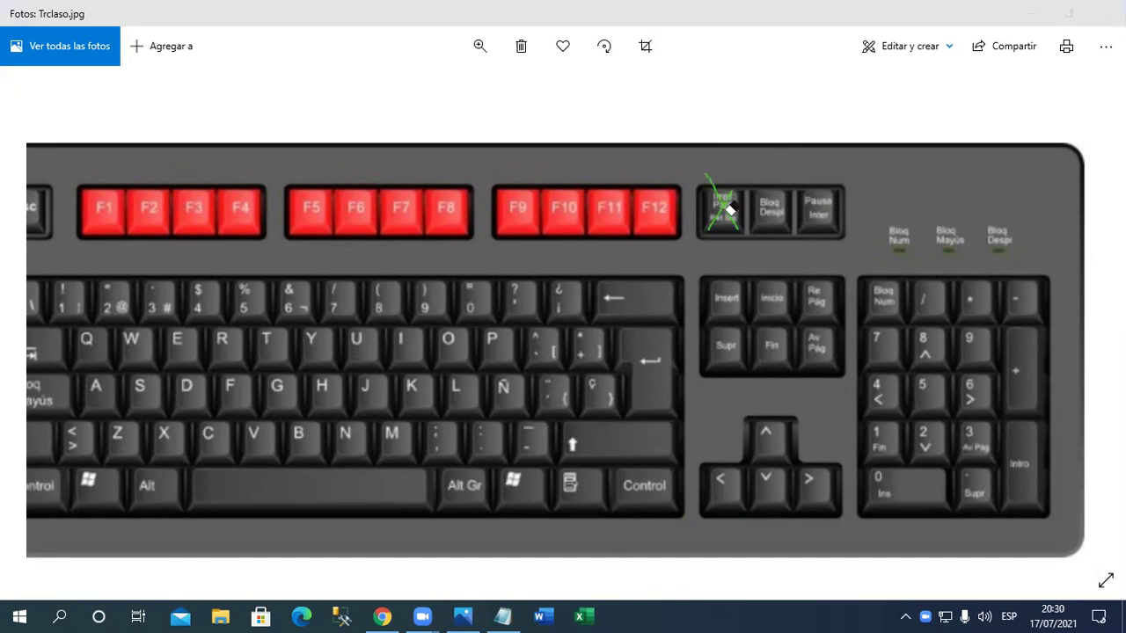
pyautogui.moveTo(727, 203)
pyautogui.mouseDown()
pyautogui.moveTo(716, 215)
pyautogui.moveTo(728, 202)
pyautogui.mouseUp()
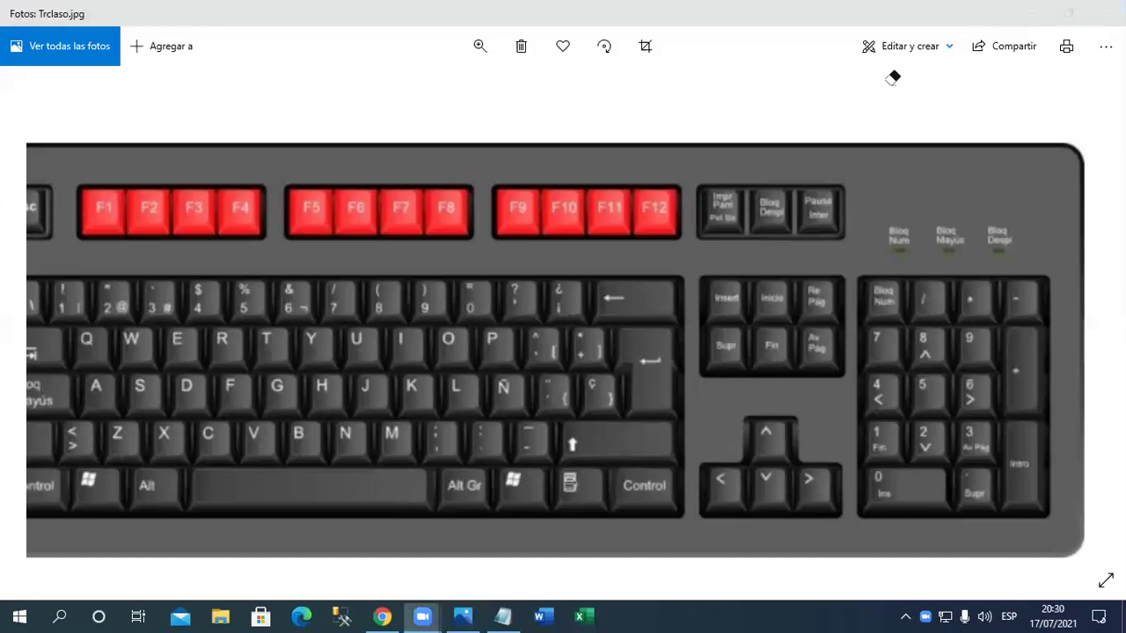
pyautogui.click(1027, 13)
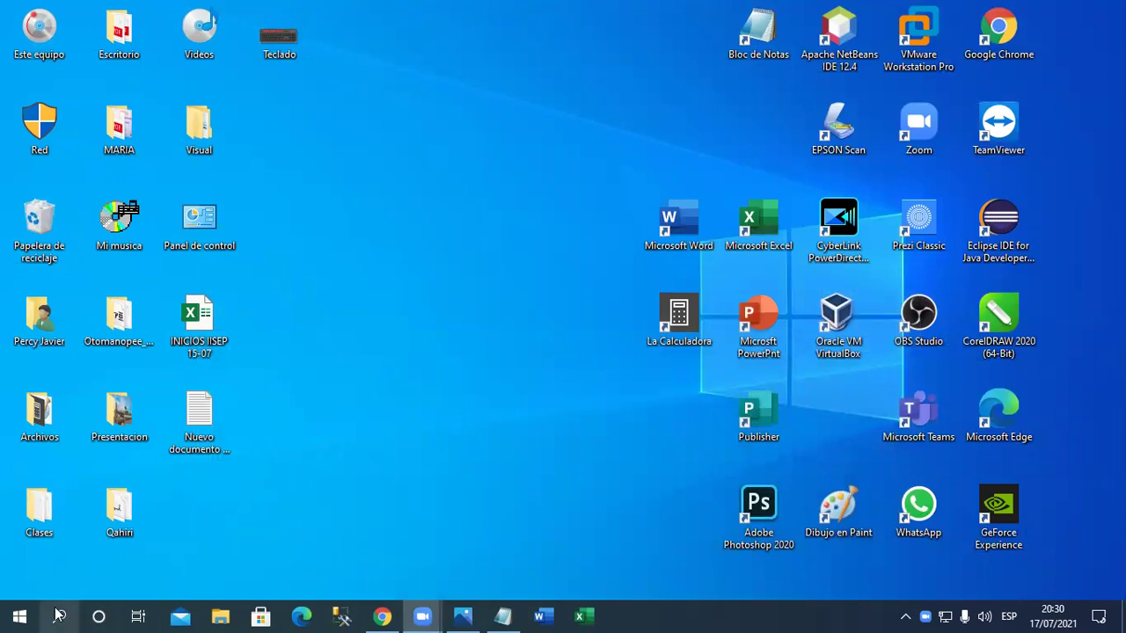
# Capture the desktop with the Start menu open and send the screenshot to the Windows sábado 7-10 pm group in WhatsApp Web
pyautogui.click(20, 615)
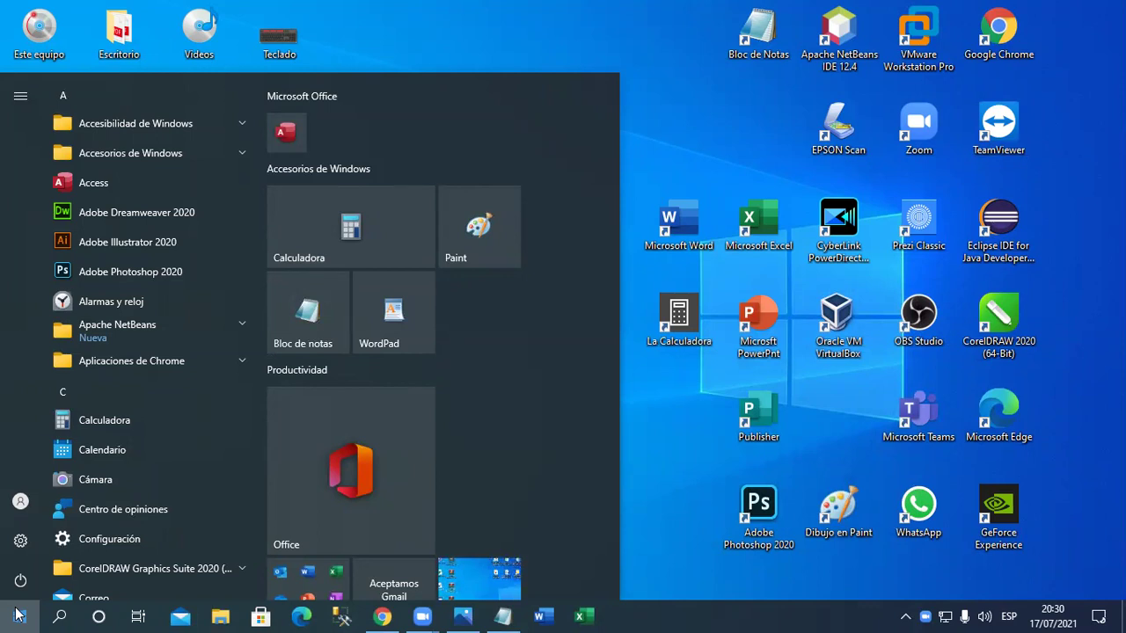
pyautogui.click(392, 616)
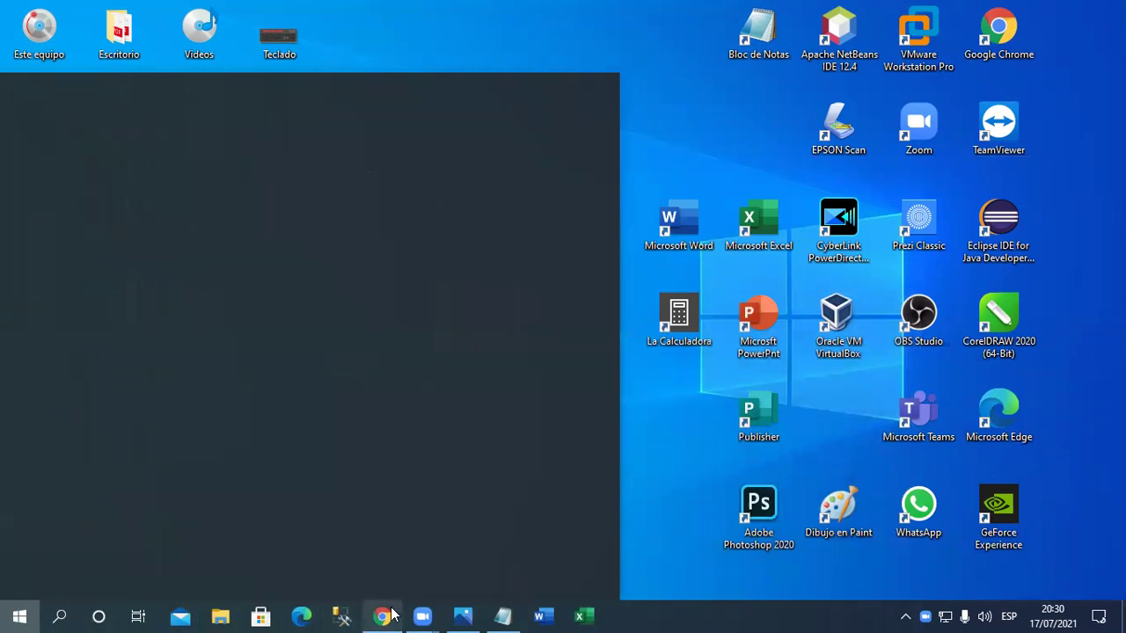
pyautogui.click(322, 13)
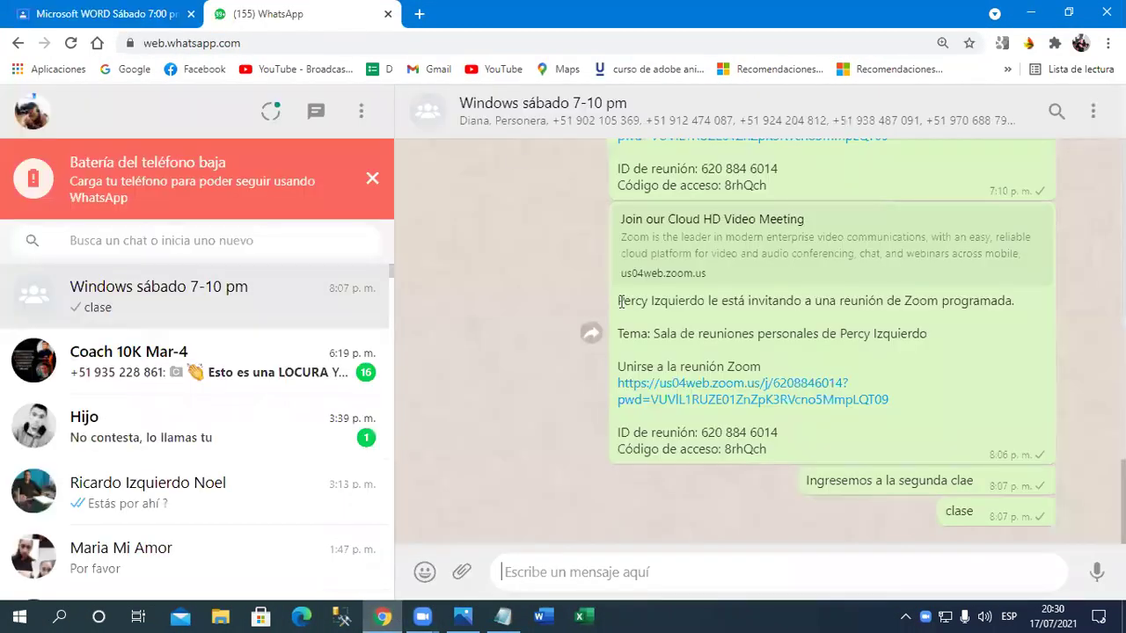
pyautogui.click(645, 571)
pyautogui.rightClick(582, 575)
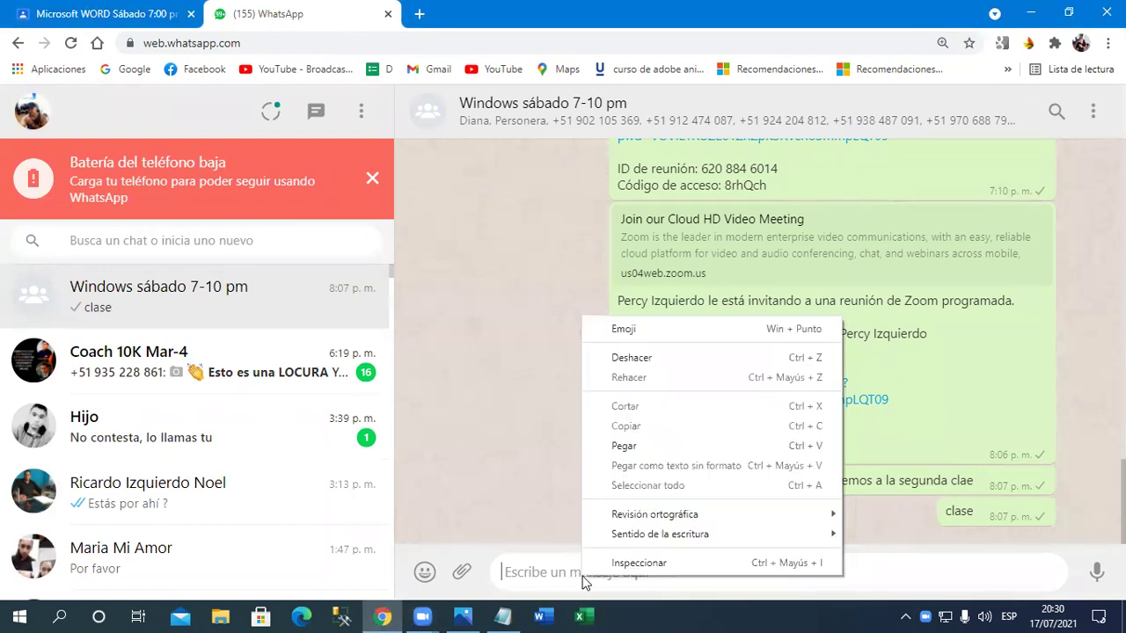
pyautogui.click(640, 451)
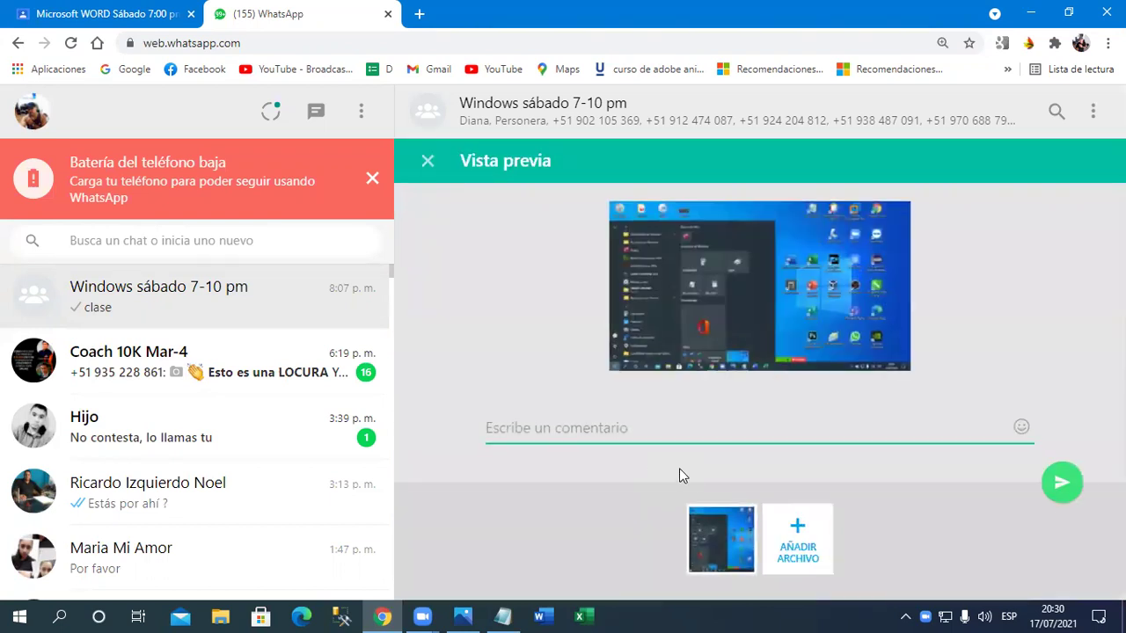
pyautogui.click(1048, 487)
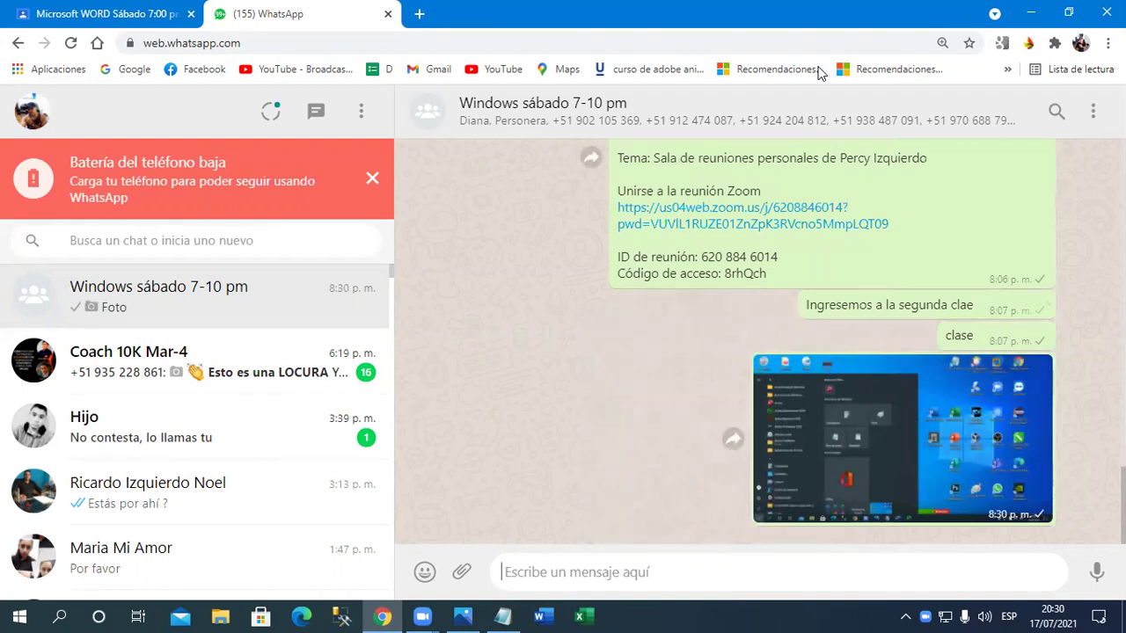
# Capture the bare desktop, send the screenshot to the same WhatsApp group, and return to the desktop
pyautogui.click(1031, 13)
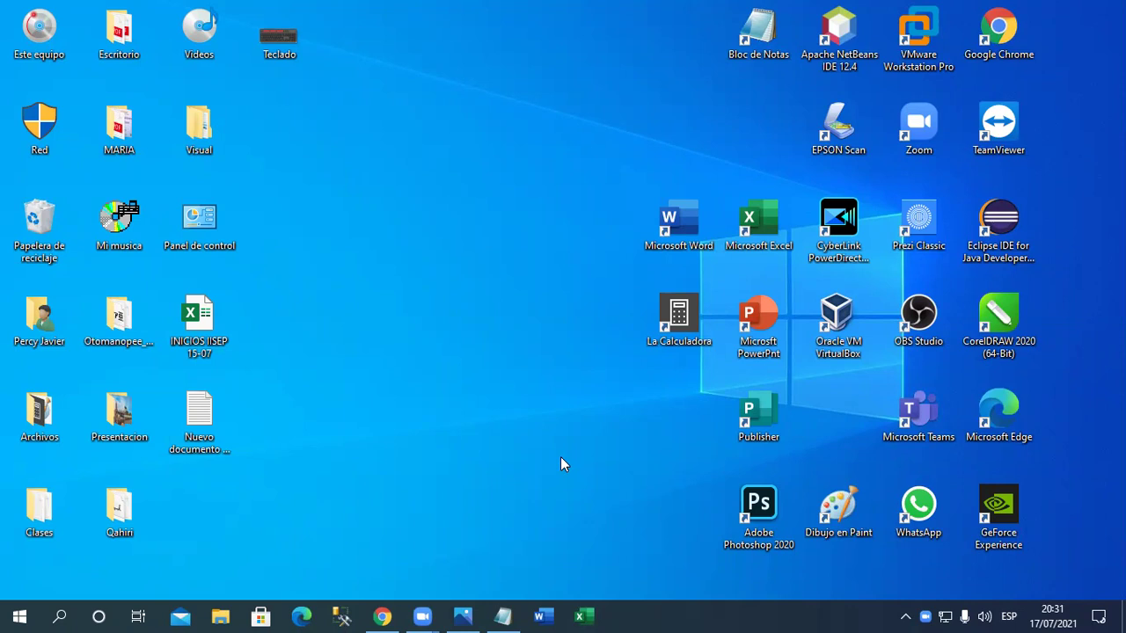
pyautogui.click(381, 615)
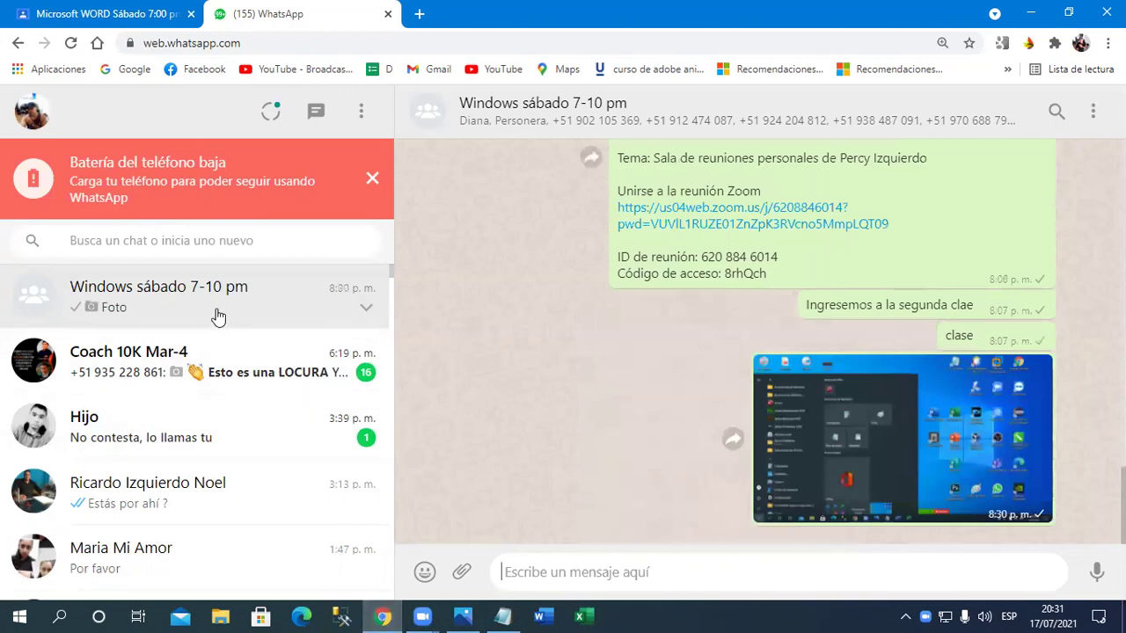
pyautogui.rightClick(635, 573)
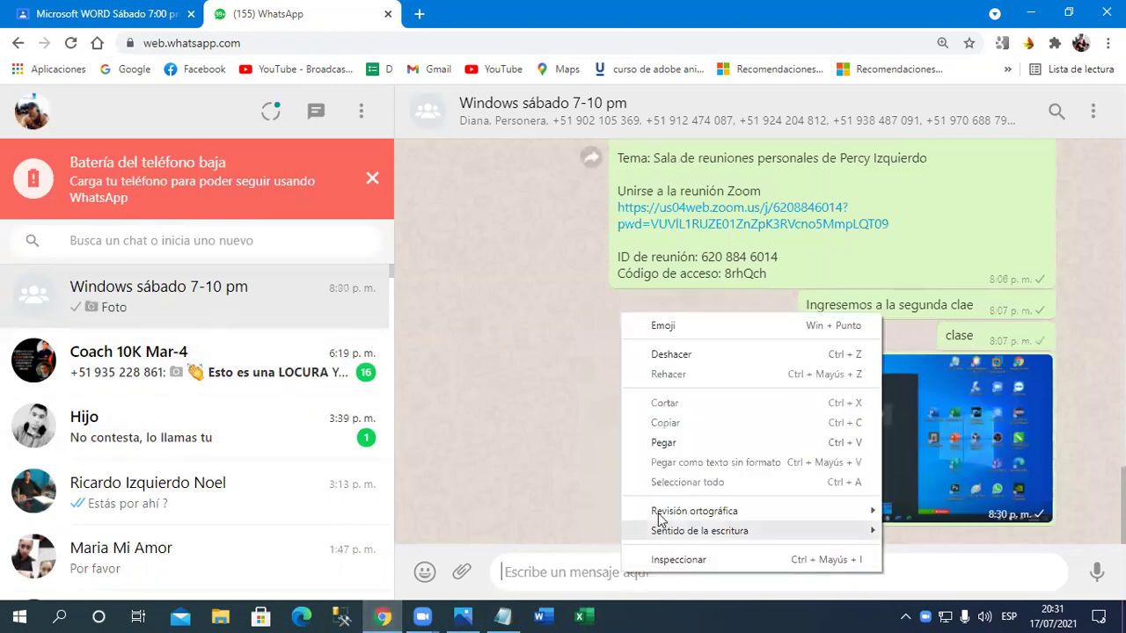
pyautogui.click(703, 451)
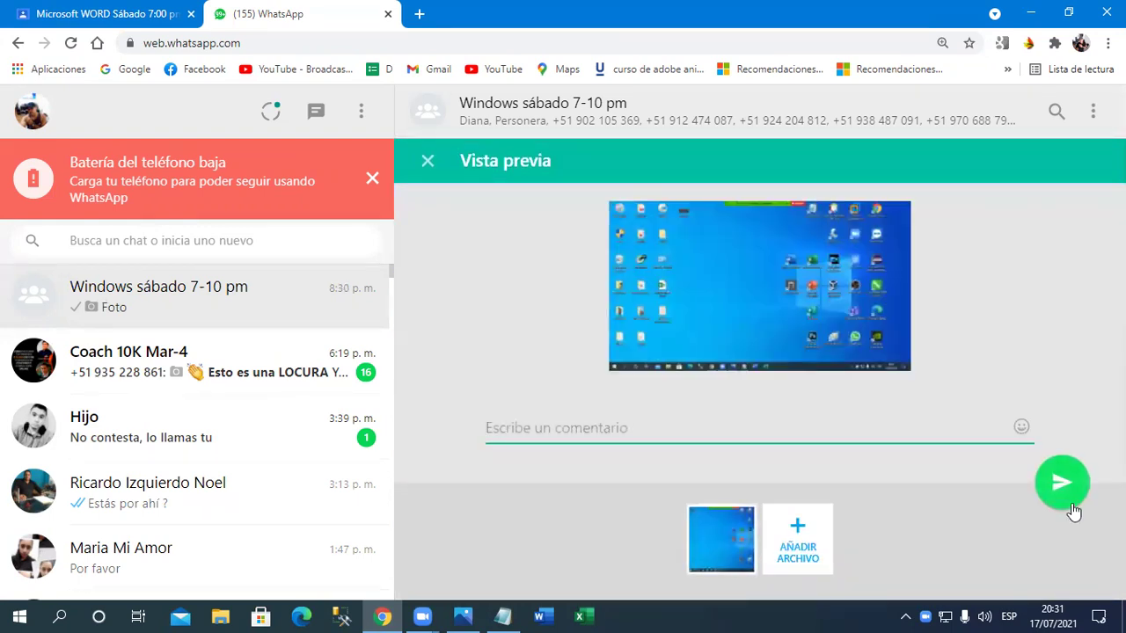
pyautogui.click(1062, 483)
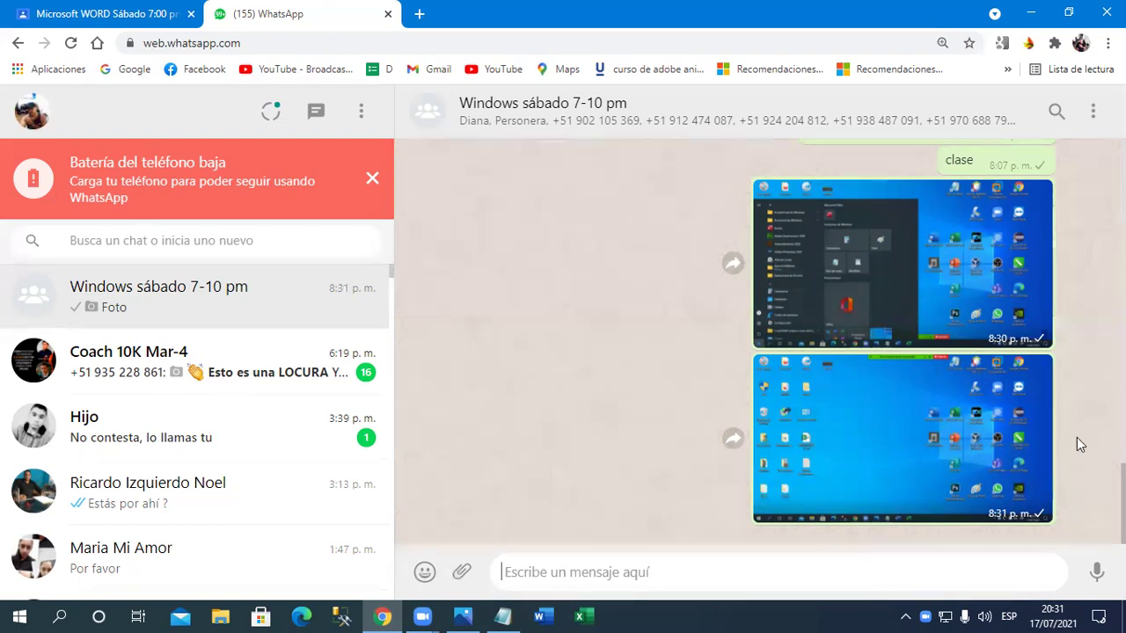
pyautogui.click(1030, 12)
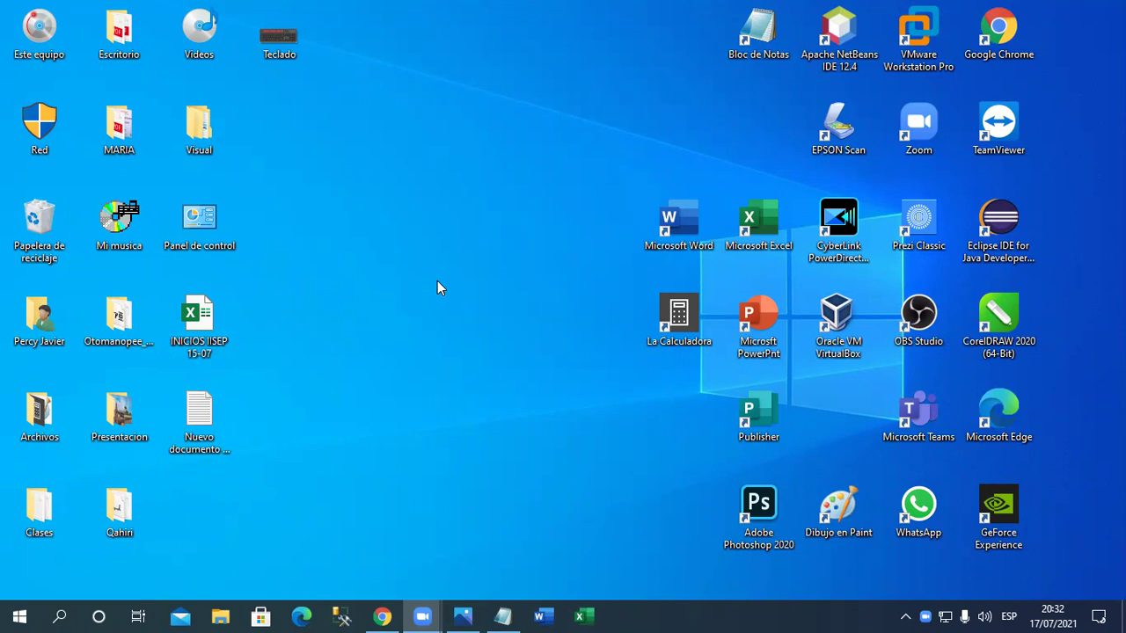
# Assign CTRL + ALT + P as the shortcut key of Microsft PowerPnt and place its shortcut above Microsoft Word
pyautogui.moveTo(747, 317); pyautogui.dragTo(562, 136)
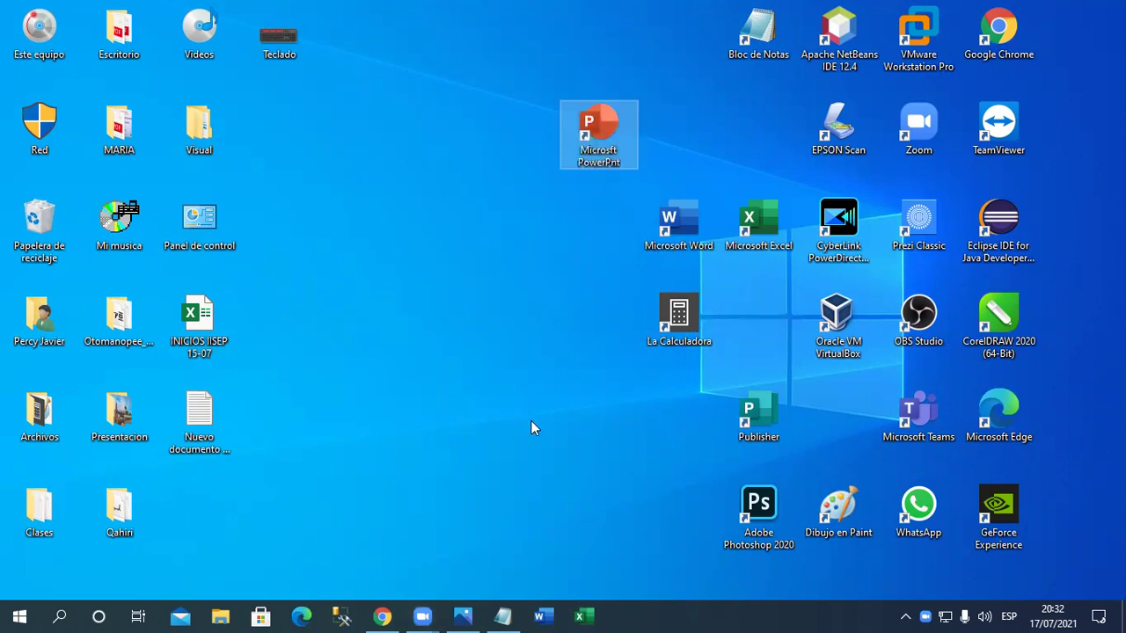
pyautogui.rightClick(613, 132)
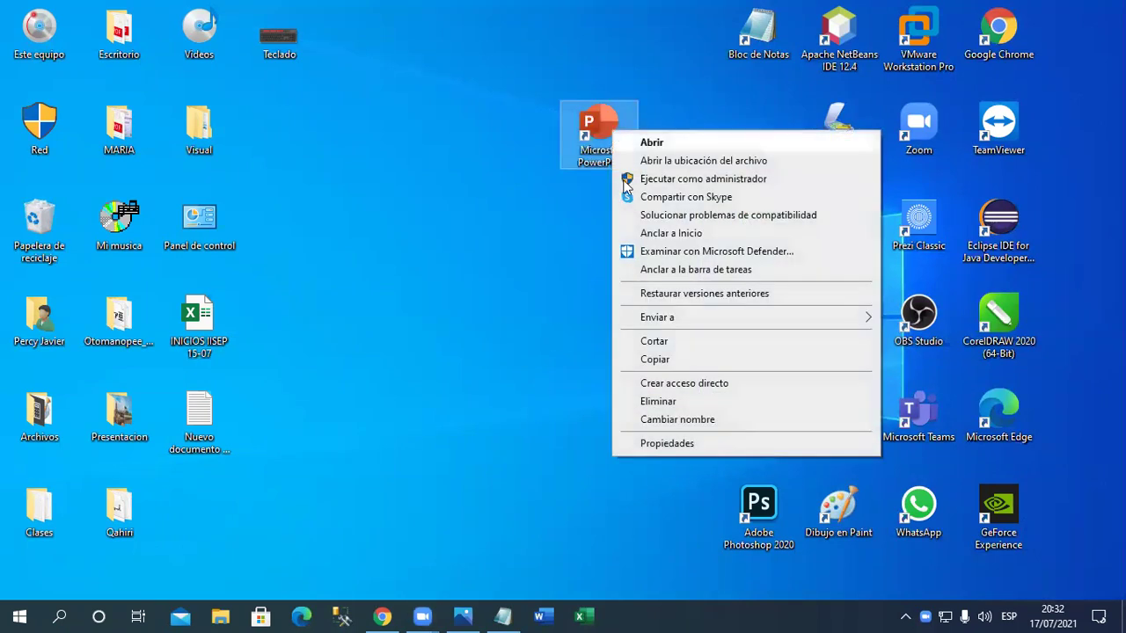
pyautogui.click(666, 443)
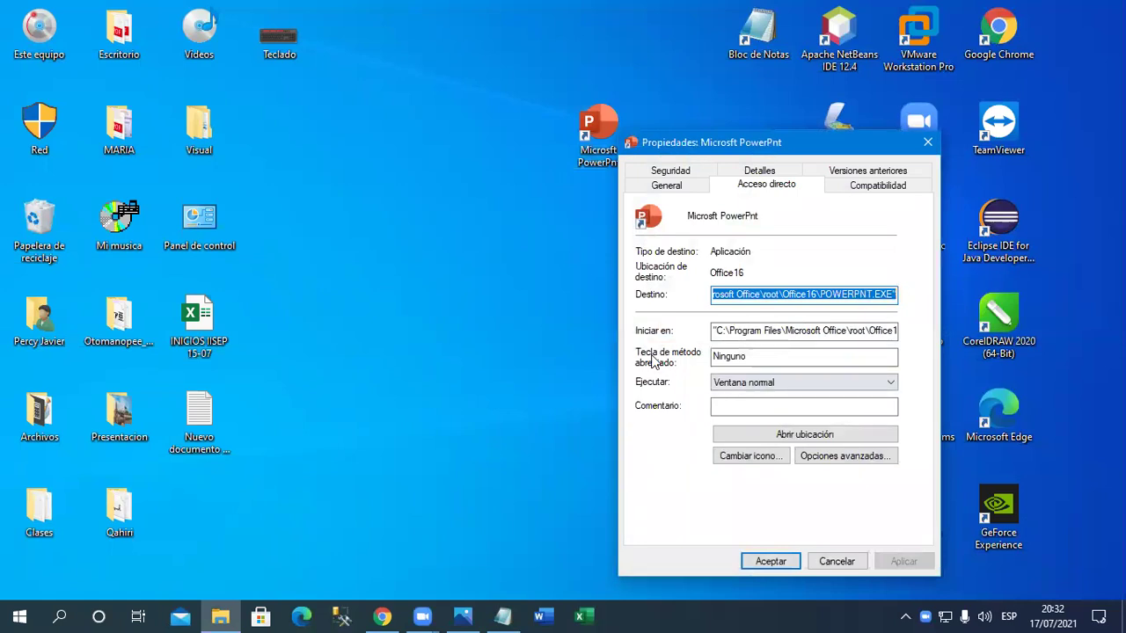
pyautogui.click(762, 362)
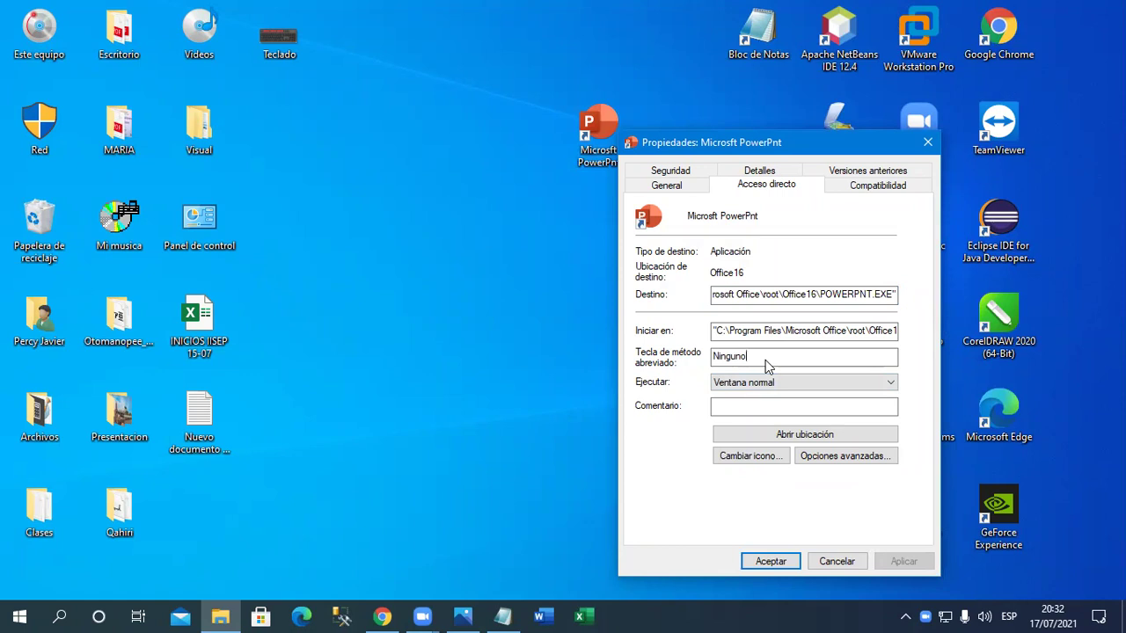
pyautogui.hotkey('ctrl', 'alt', 'p')
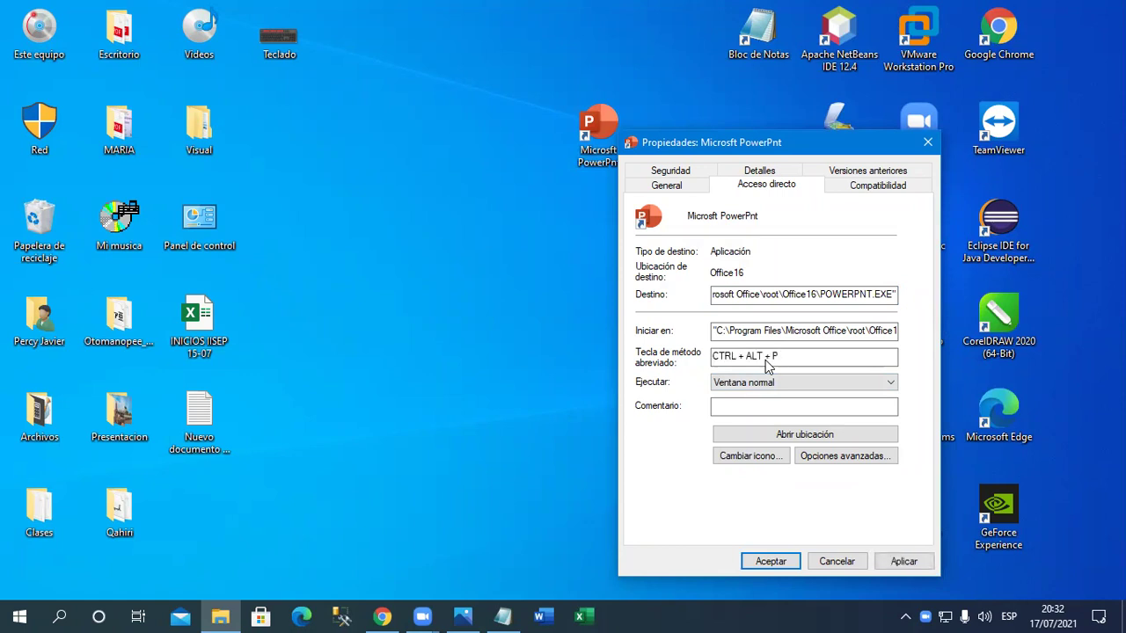
pyautogui.click(795, 567)
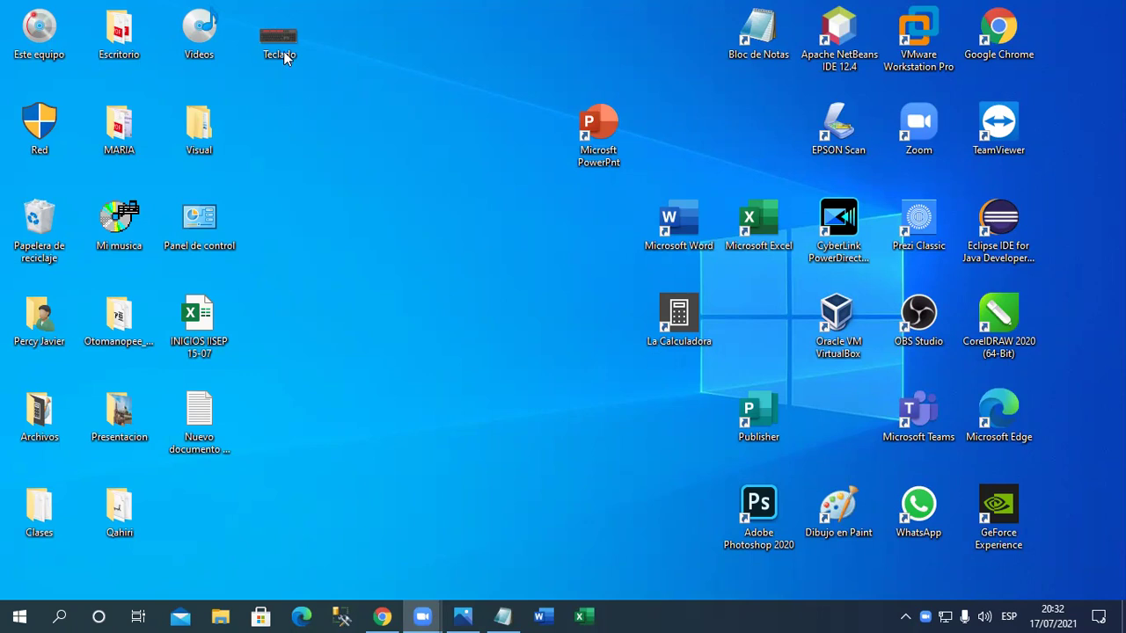
pyautogui.moveTo(609, 162); pyautogui.dragTo(682, 166)
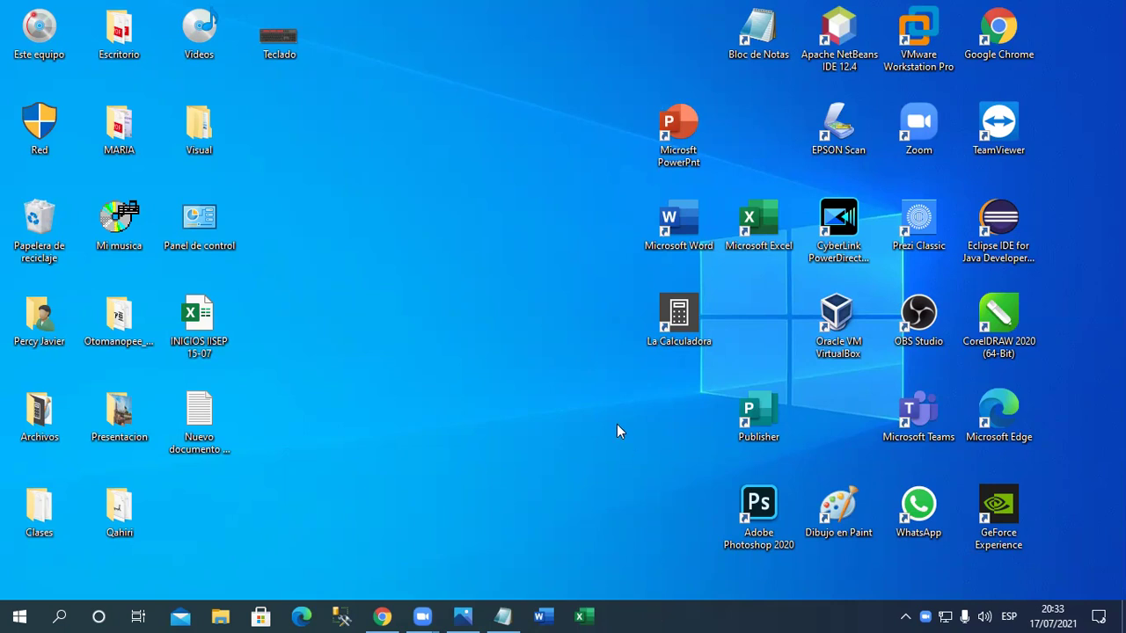
# Add the heading "La ventana ejecutar" to the Notepad notes below the Propiedades step and underline it with a row of dashes
pyautogui.click(503, 616)
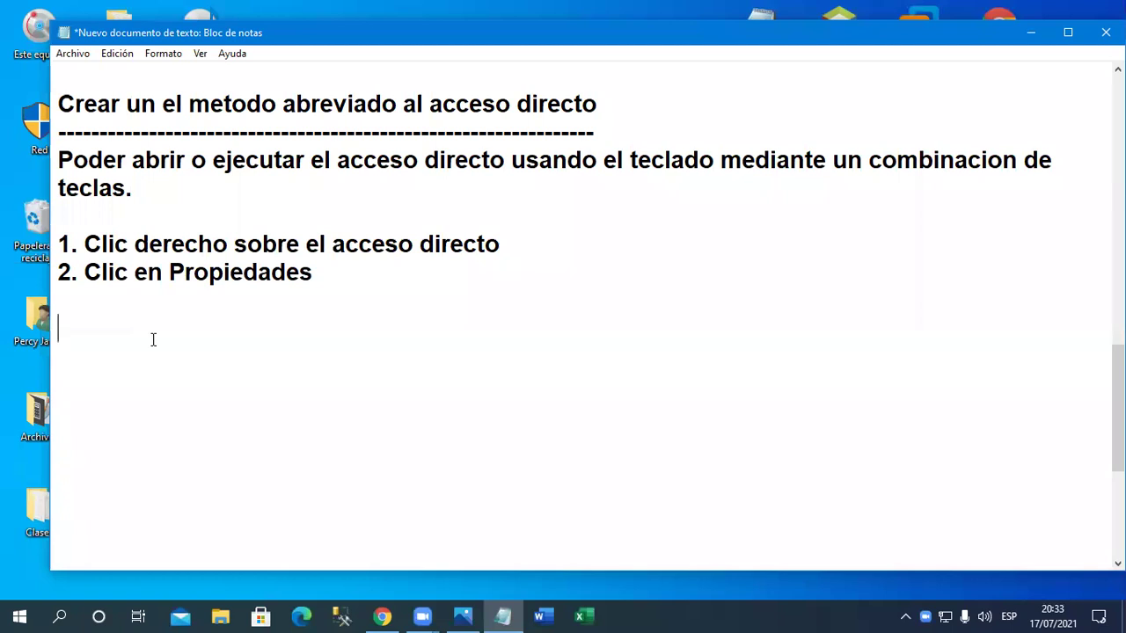
pyautogui.write('A')
pyautogui.press('BackSpace')
pyautogui.write('La venta ejecutar')
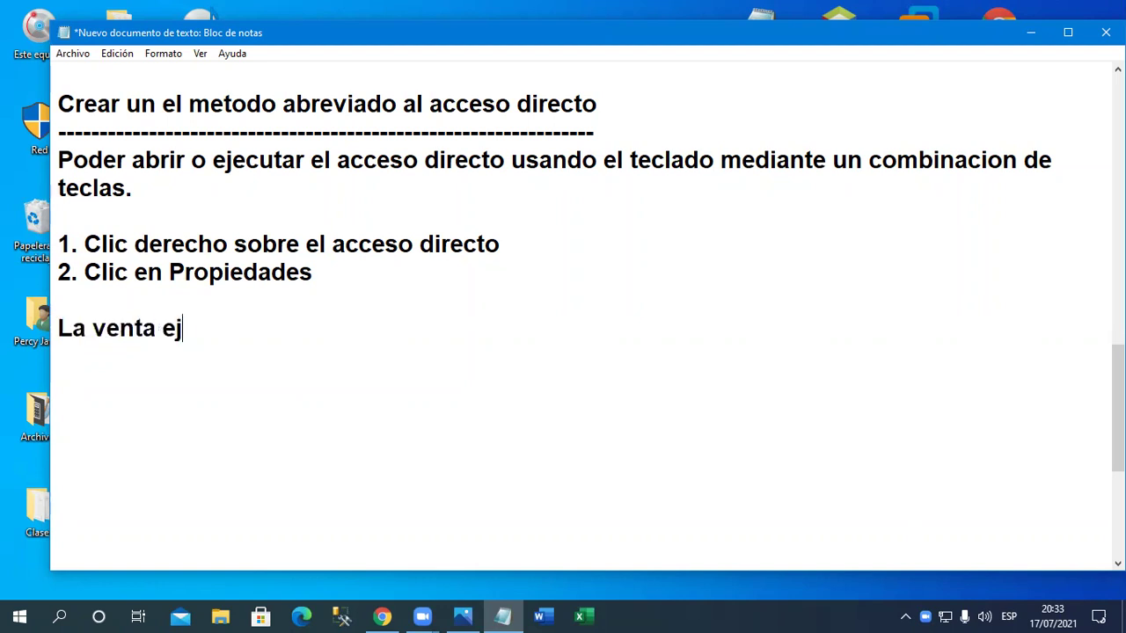
pyautogui.press('Return')
pyautogui.press('Up')
pyautogui.press('Right')
pyautogui.press('Right')
pyautogui.press('Right')
pyautogui.press('Right')
pyautogui.press('Right')
pyautogui.press('Right')
pyautogui.press('Right')
pyautogui.press('Right')
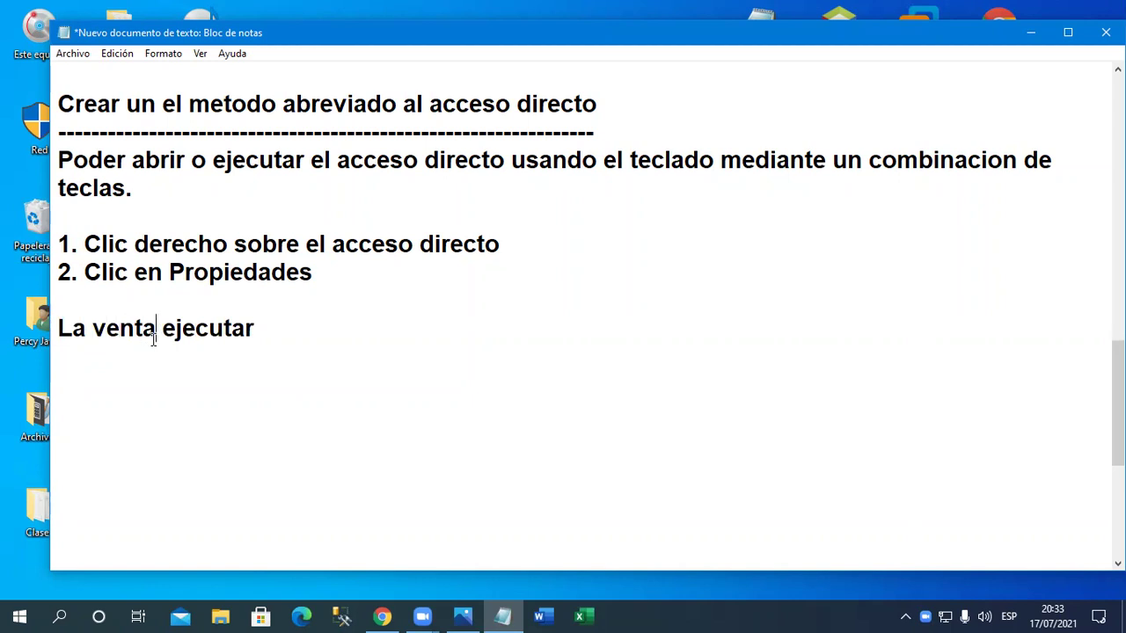
pyautogui.write('na')
pyautogui.press('End')
pyautogui.press('Down')
pyautogui.write('--------------------------')
pyautogui.press('Return')
# Write the introductory line "Esta ventana permite ejecutar:" under the dashed heading
pyautogui.write('Es')
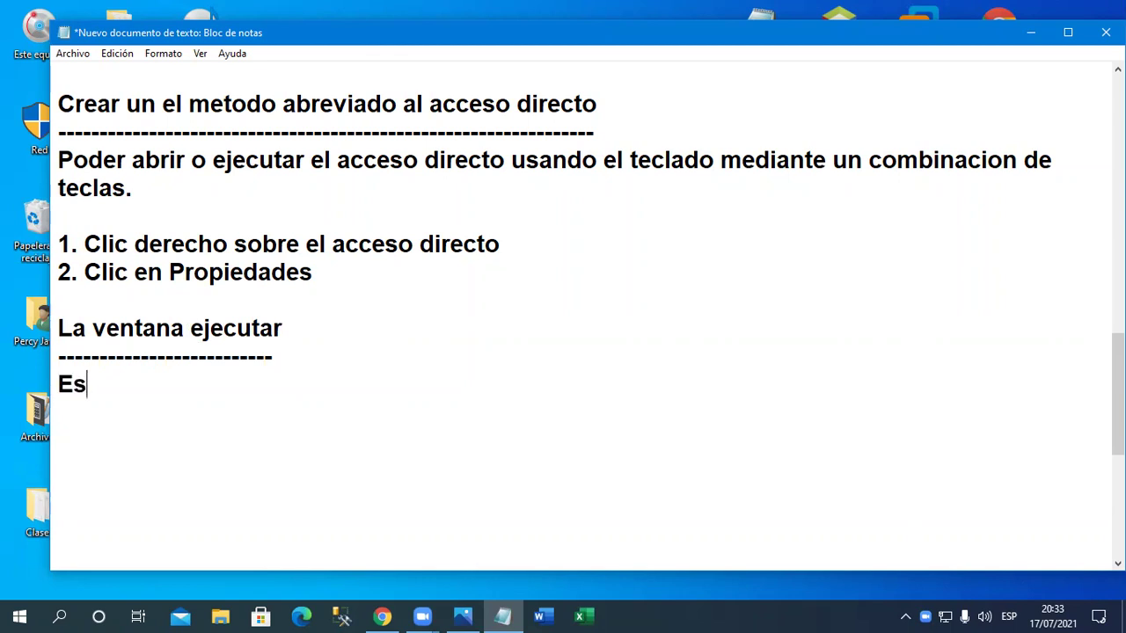
pyautogui.write('ta ventana pe')
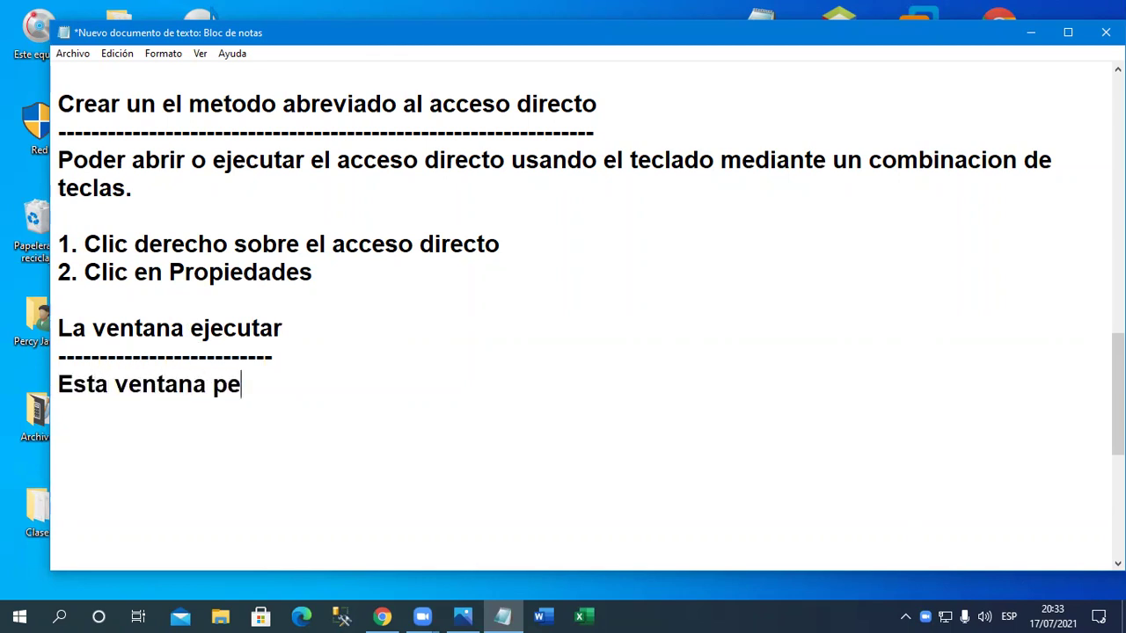
pyautogui.write('rmite ejecutar')
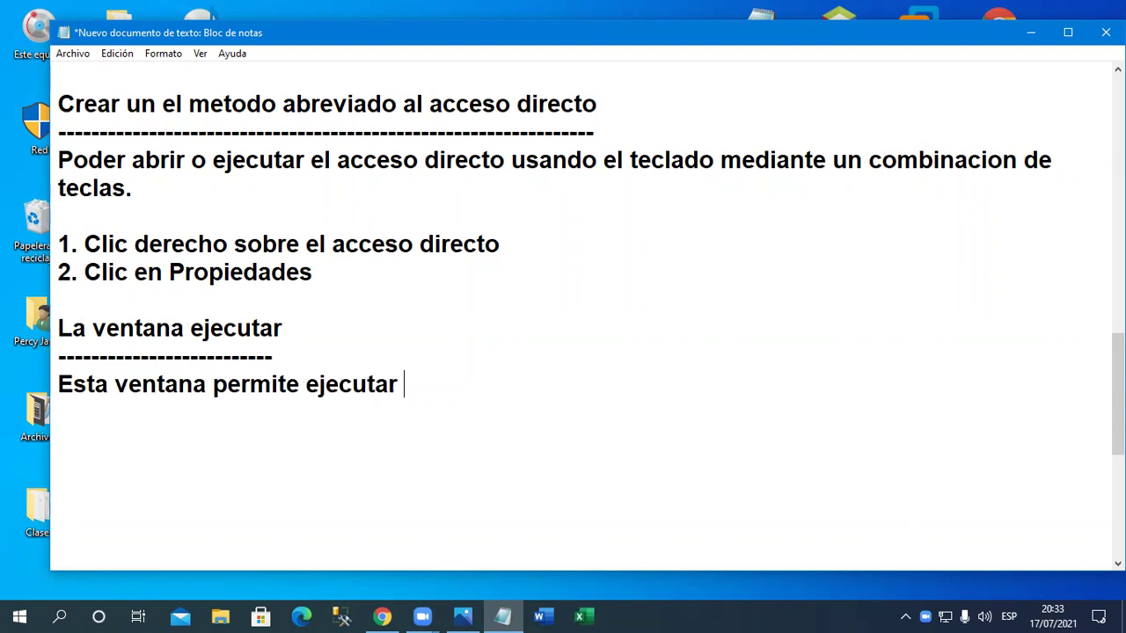
pyautogui.press('BackSpace')
pyautogui.write(':')
# List "-Abrir programas", "-Comandos de configuracion" and "-Paginas web" on separate lines under the introductory sentence
pyautogui.press('Return')
pyautogui.write('-Abrir a')
pyautogui.press('BackSpace')
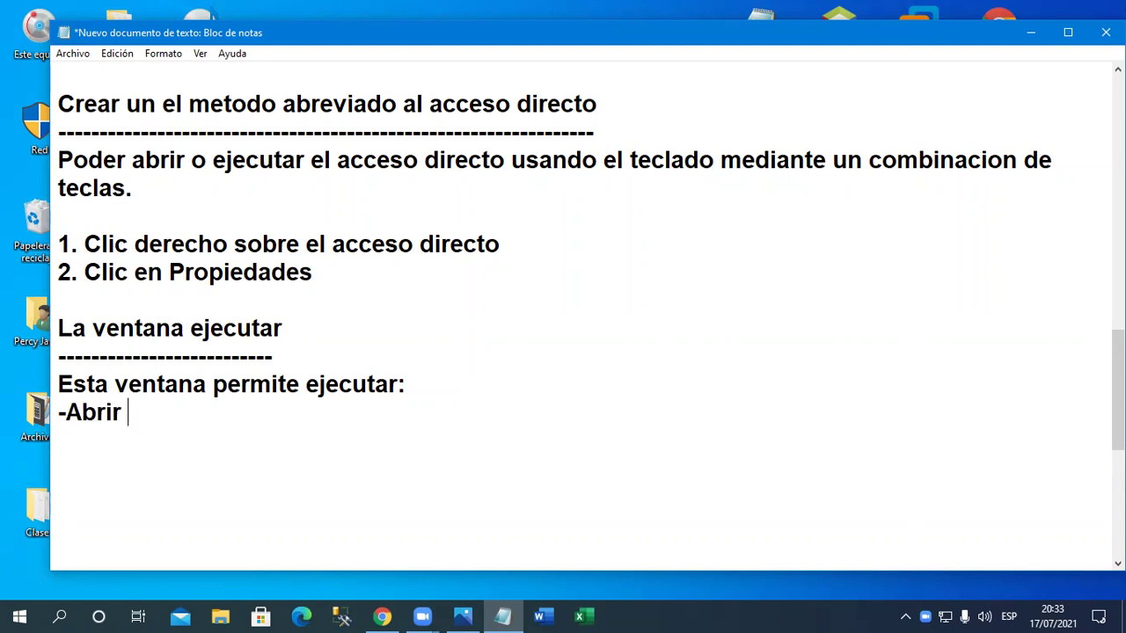
pyautogui.write('programas')
pyautogui.press('Return')
pyautogui.write('-Com')
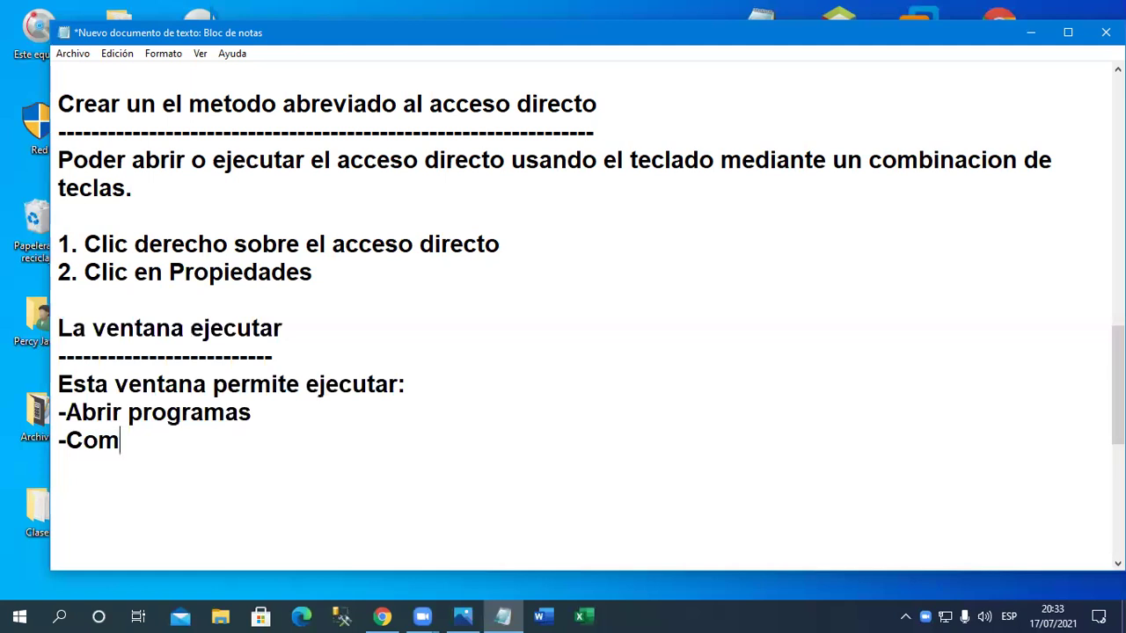
pyautogui.write('andos de confi')
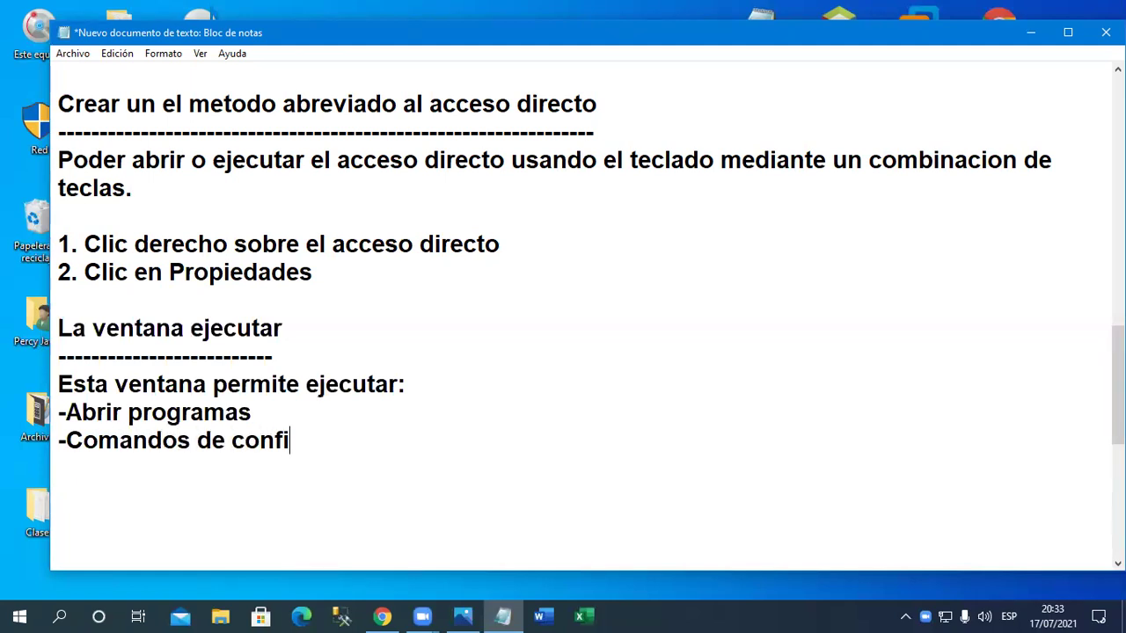
pyautogui.write('guracion')
pyautogui.press('Return')
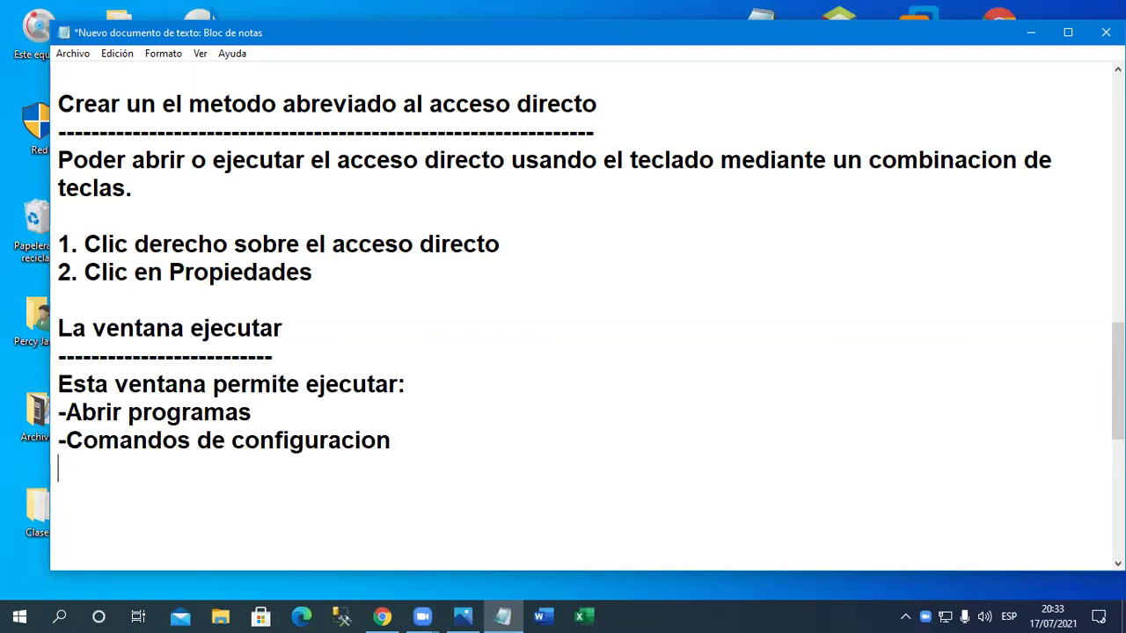
pyautogui.write('-Paginas web')
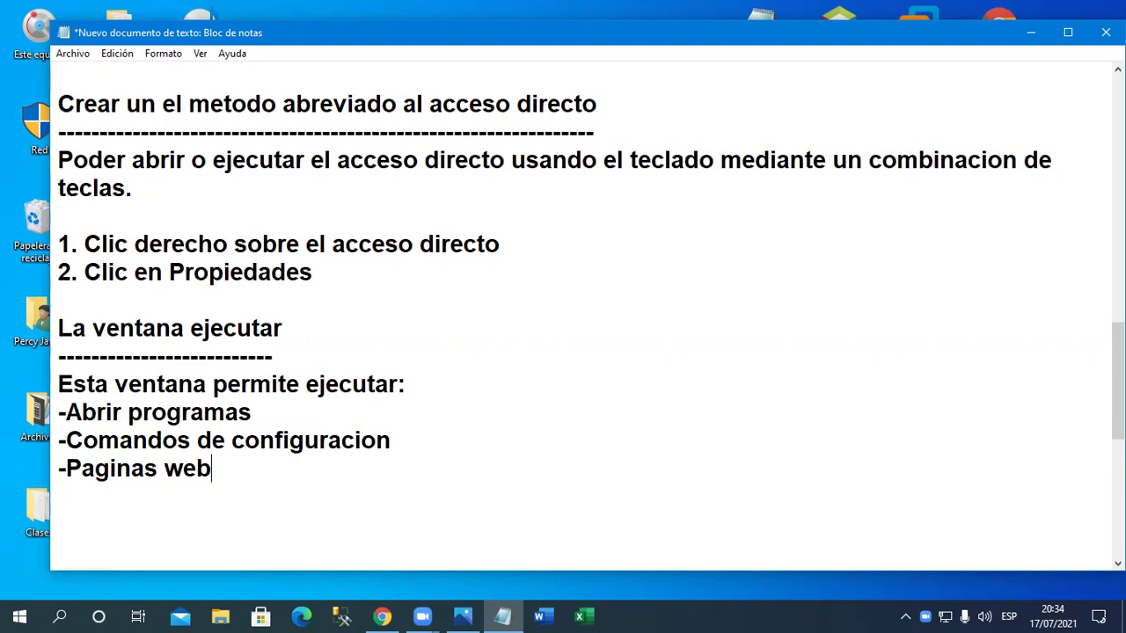
# Review the three listed uses of the Ejecutar window by highlighting each line in turn
pyautogui.moveTo(253, 412); pyautogui.dragTo(58, 412)
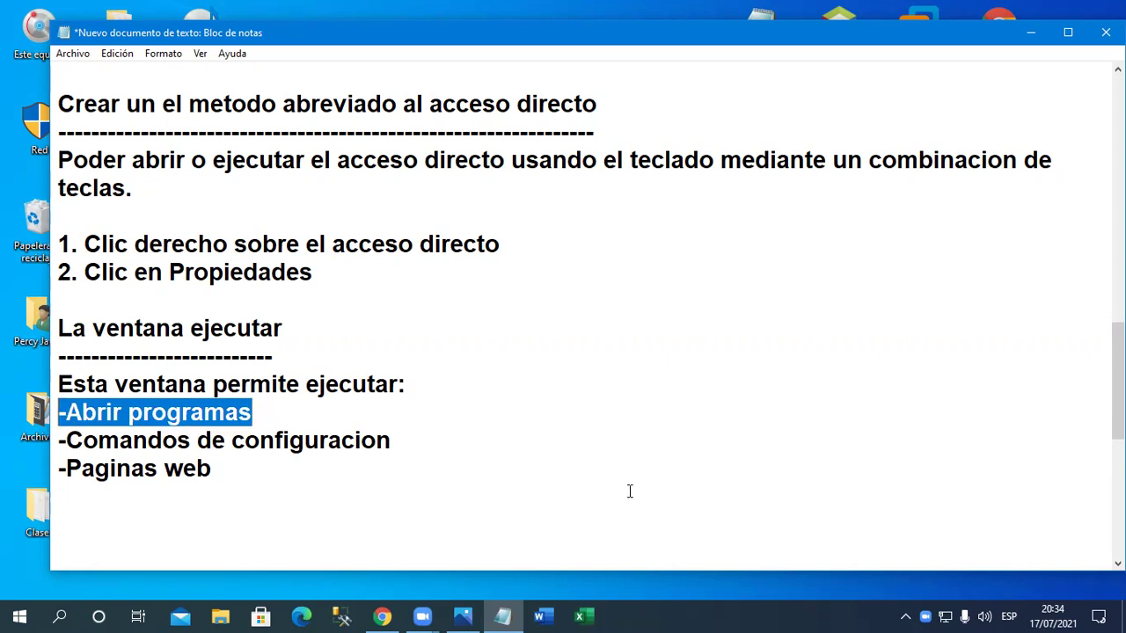
pyautogui.moveTo(432, 445); pyautogui.dragTo(67, 441)
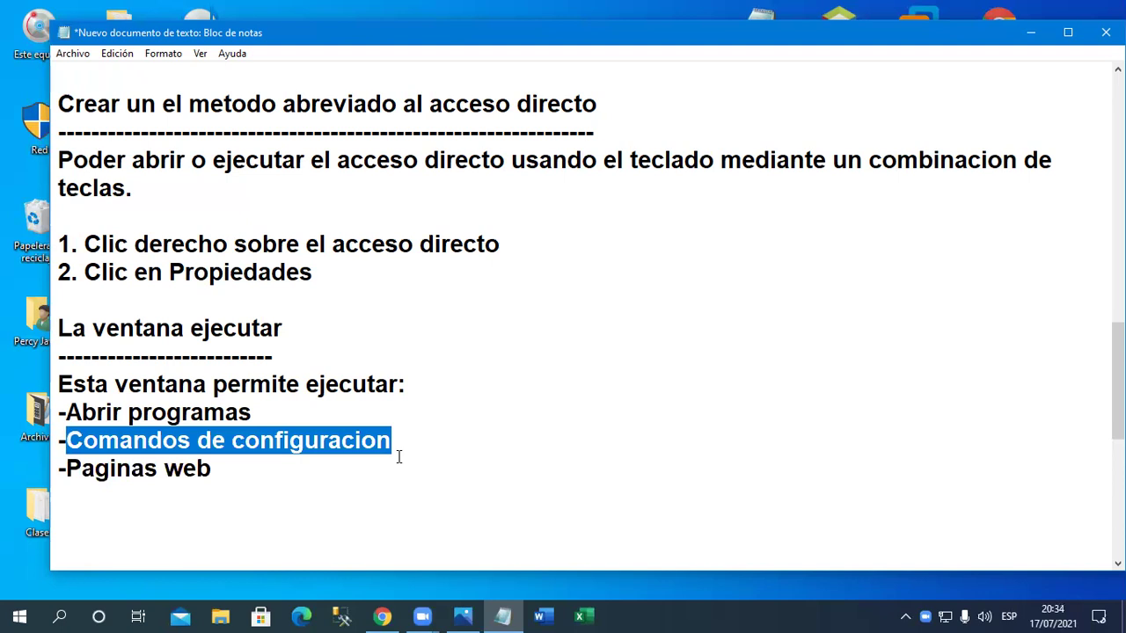
pyautogui.moveTo(239, 476); pyautogui.dragTo(57, 471)
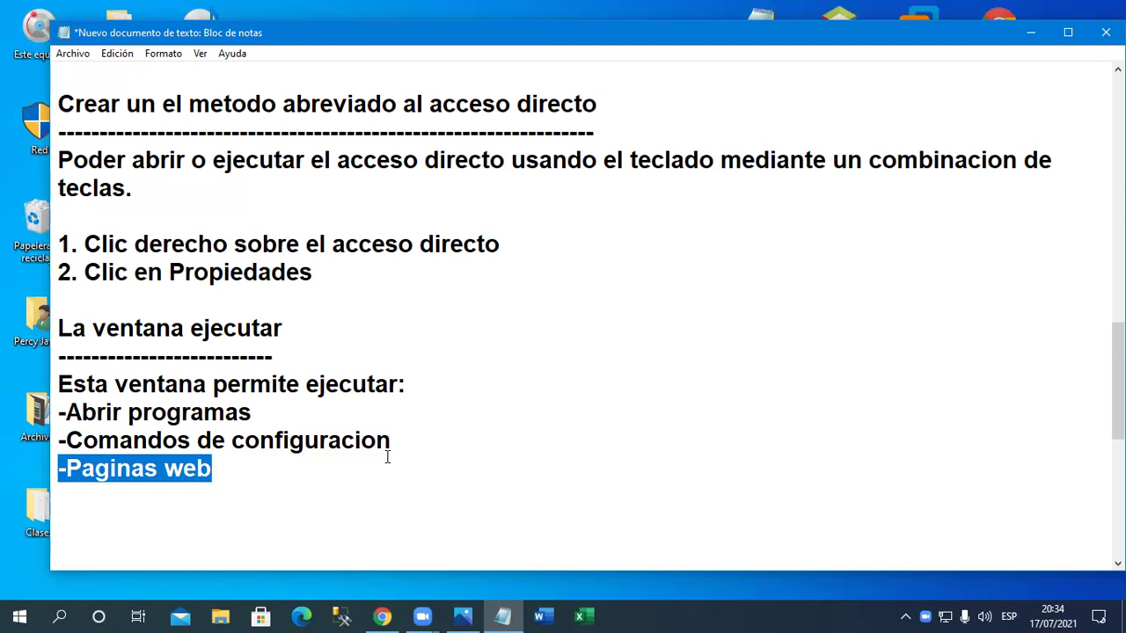
pyautogui.click(496, 492)
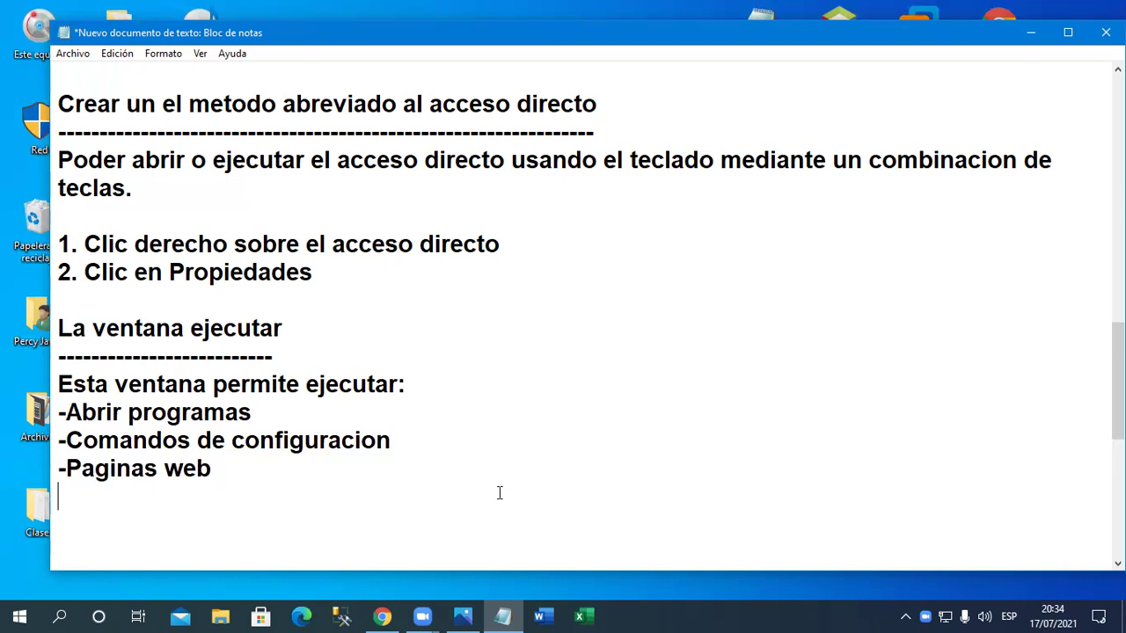
pyautogui.scroll(-1, 497, 493)
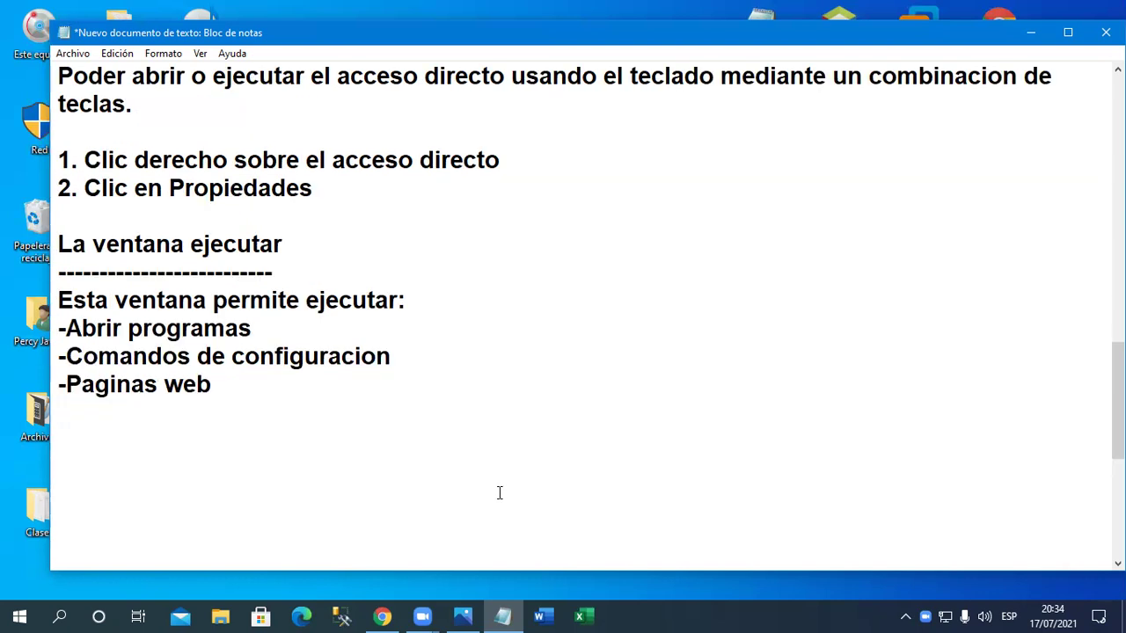
# Search Windows for "eje" to locate the Ejecutar application, and close the search
pyautogui.click(60, 616)
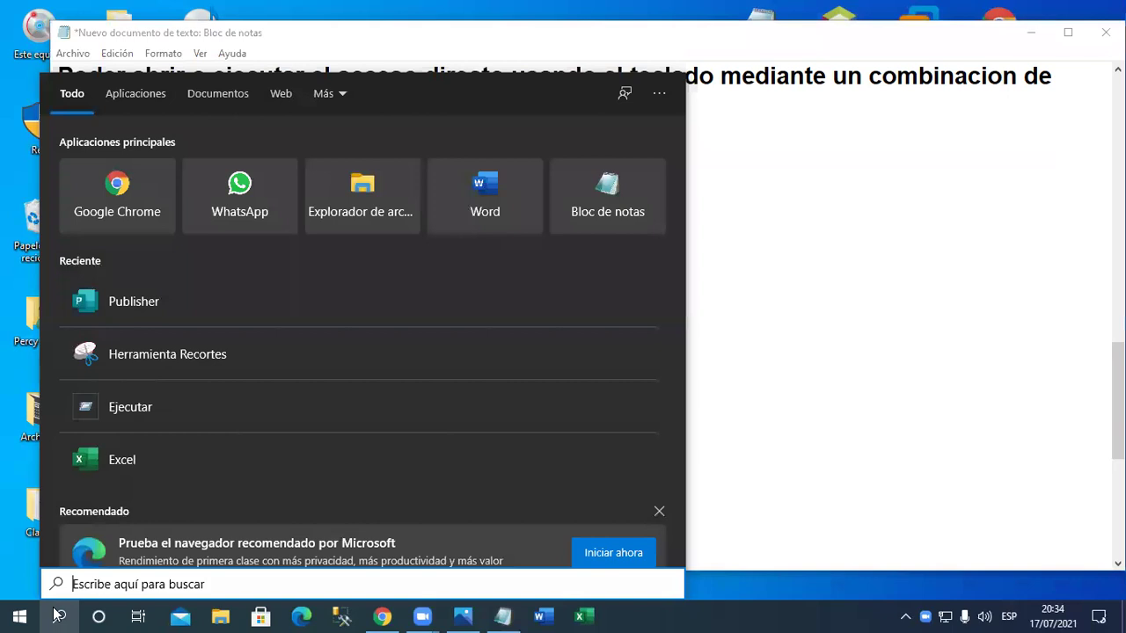
pyautogui.write('eje')
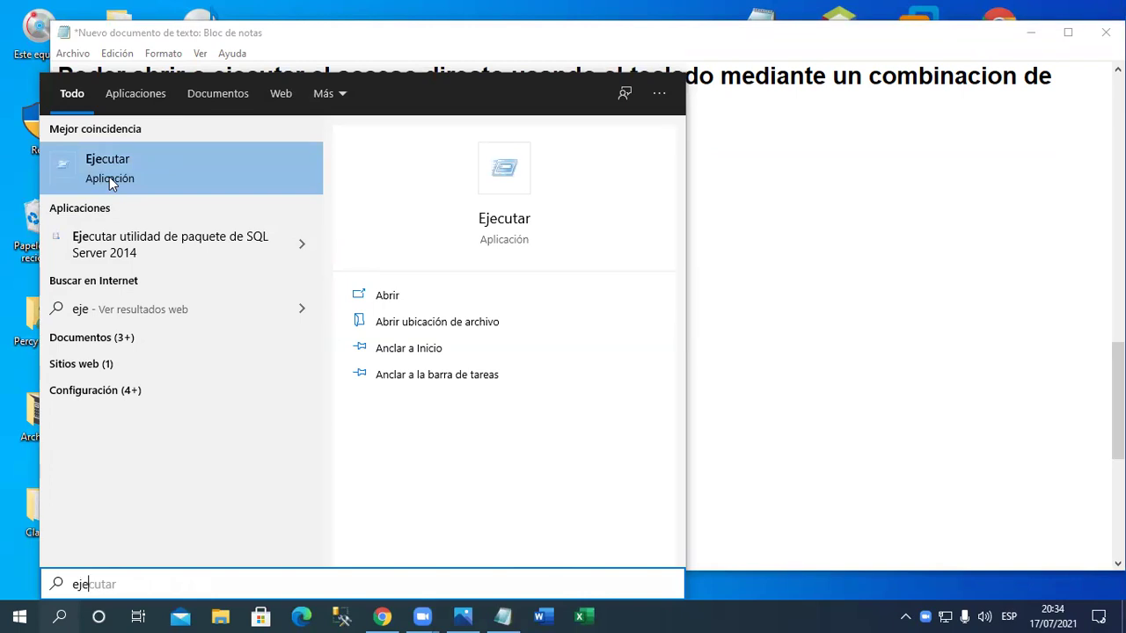
pyautogui.click(851, 234)
# Note the key combination "Windows + R" below the list, separated by a blank line
pyautogui.click(476, 404)
pyautogui.press('Return')
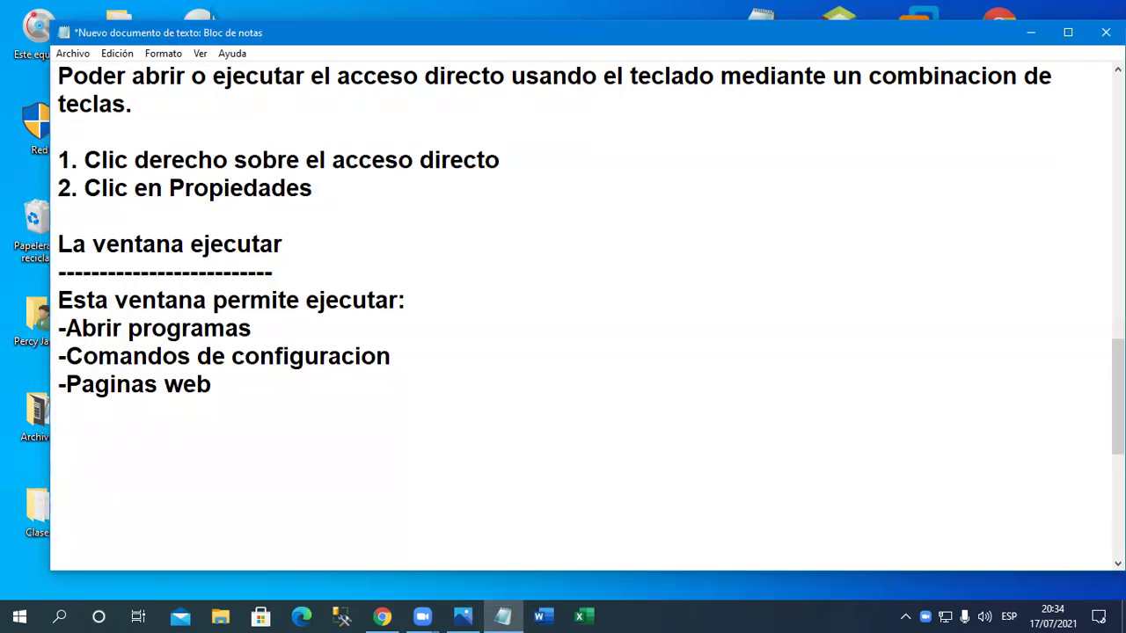
pyautogui.write('Window ')
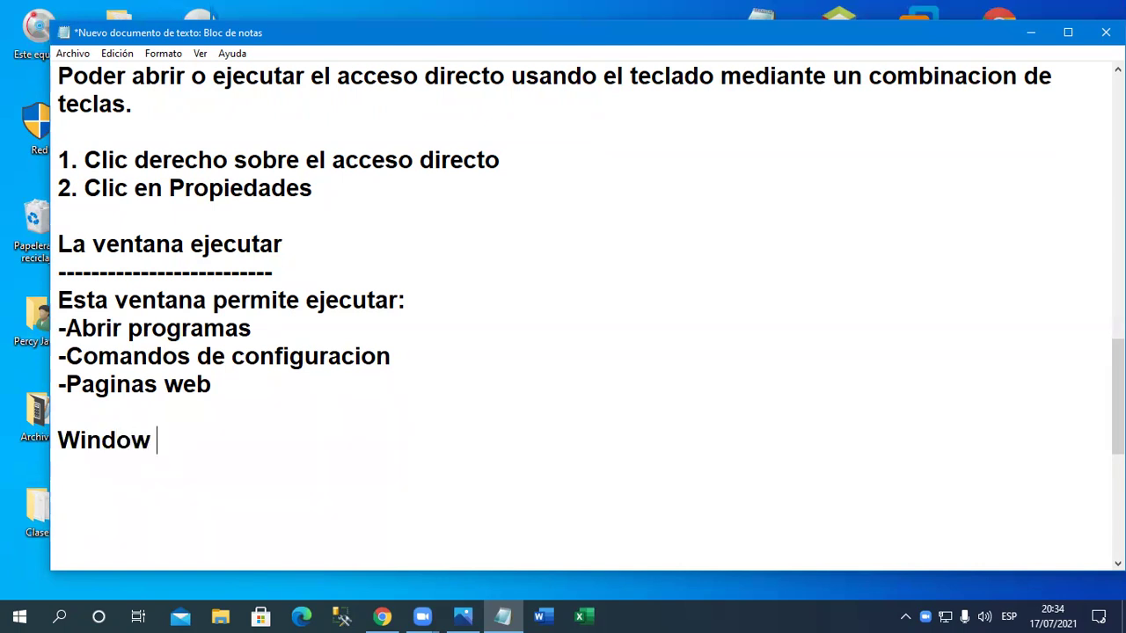
pyautogui.write('s  + R')
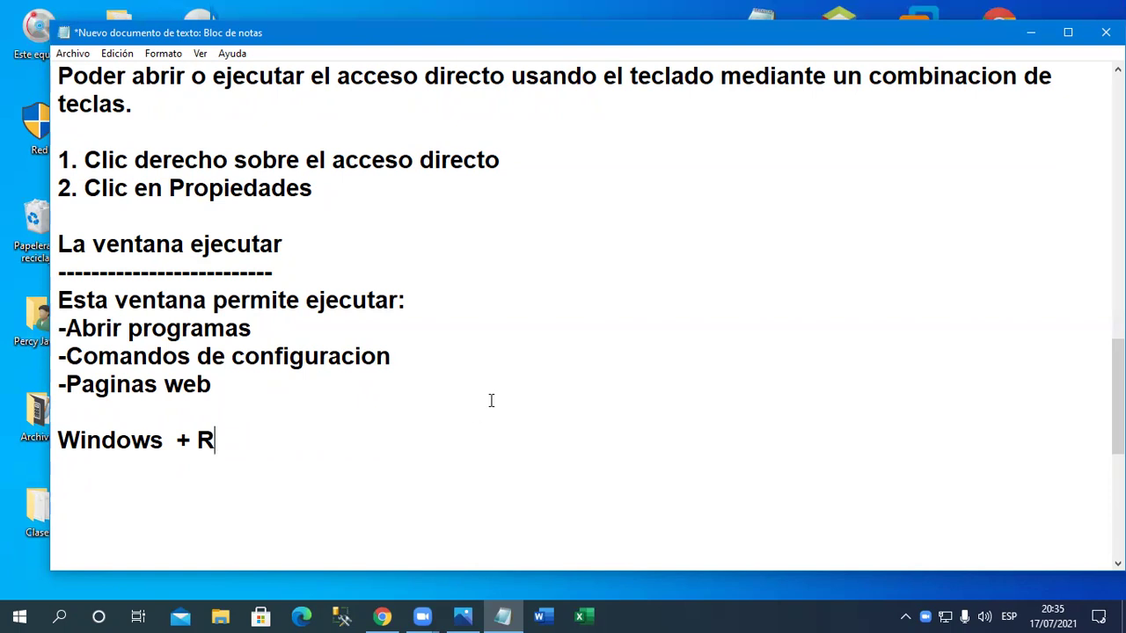
# Write the label "Ejemplos:" below the "Windows + R" line, leaving a blank line between them
pyautogui.scroll(-1, 494, 395)
pyautogui.click(224, 437)
pyautogui.click(161, 409)
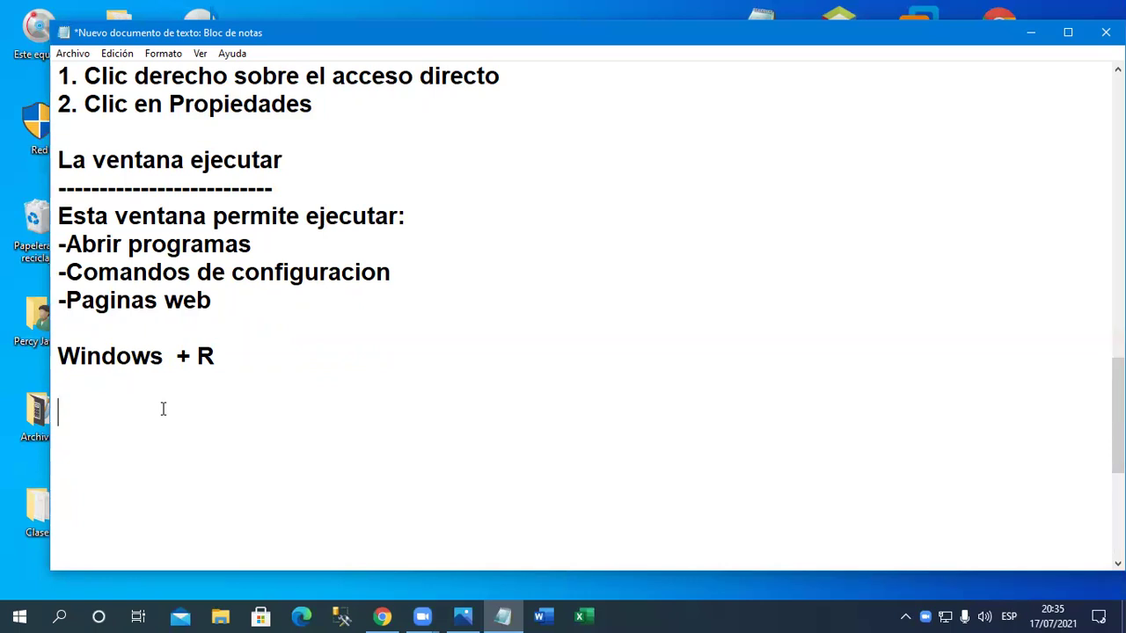
pyautogui.write('Ejemplos')
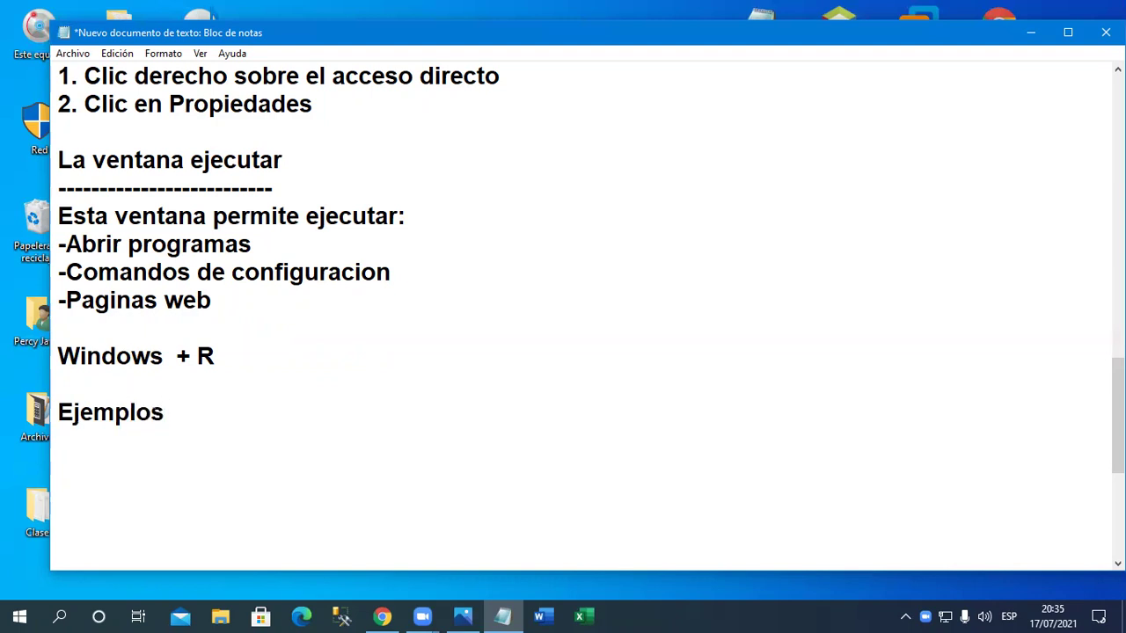
pyautogui.write(':')
pyautogui.press('Return')
pyautogui.press('Return')
pyautogui.press('Return')
pyautogui.press('Return')
pyautogui.press('Return')
pyautogui.press('Return')
pyautogui.press('Return')
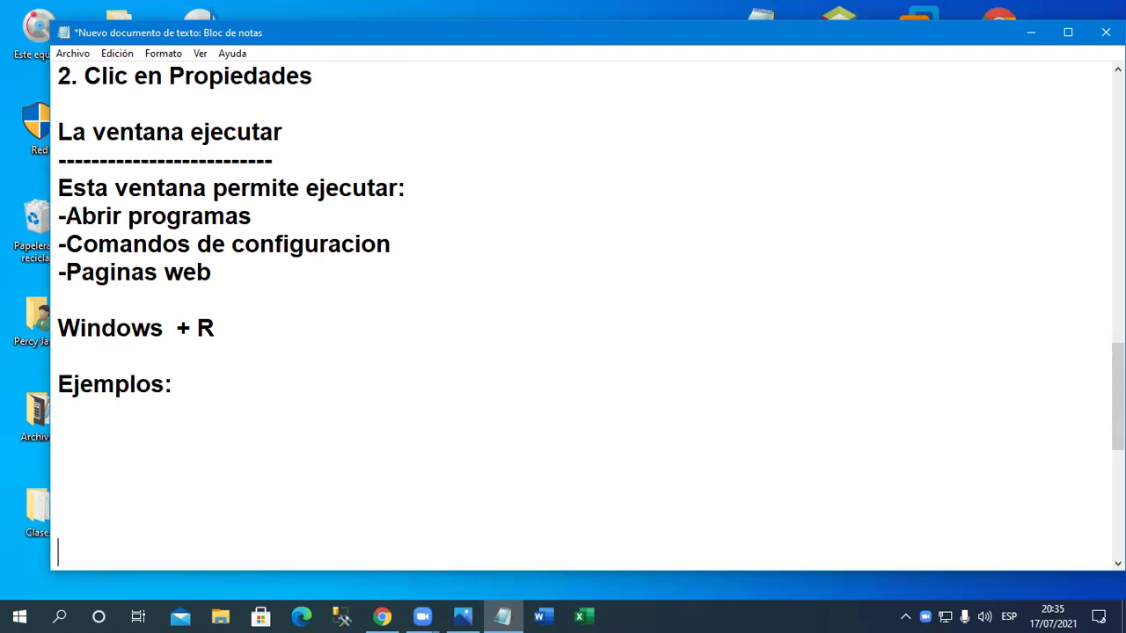
pyautogui.press('BackSpace')
pyautogui.press('BackSpace')
pyautogui.press('BackSpace')
pyautogui.press('BackSpace')
pyautogui.press('BackSpace')
pyautogui.press('BackSpace')
# Insert blank lines above "Ejemplos:" and write "Abrirr programas on ejecutar" there
pyautogui.press('Up')
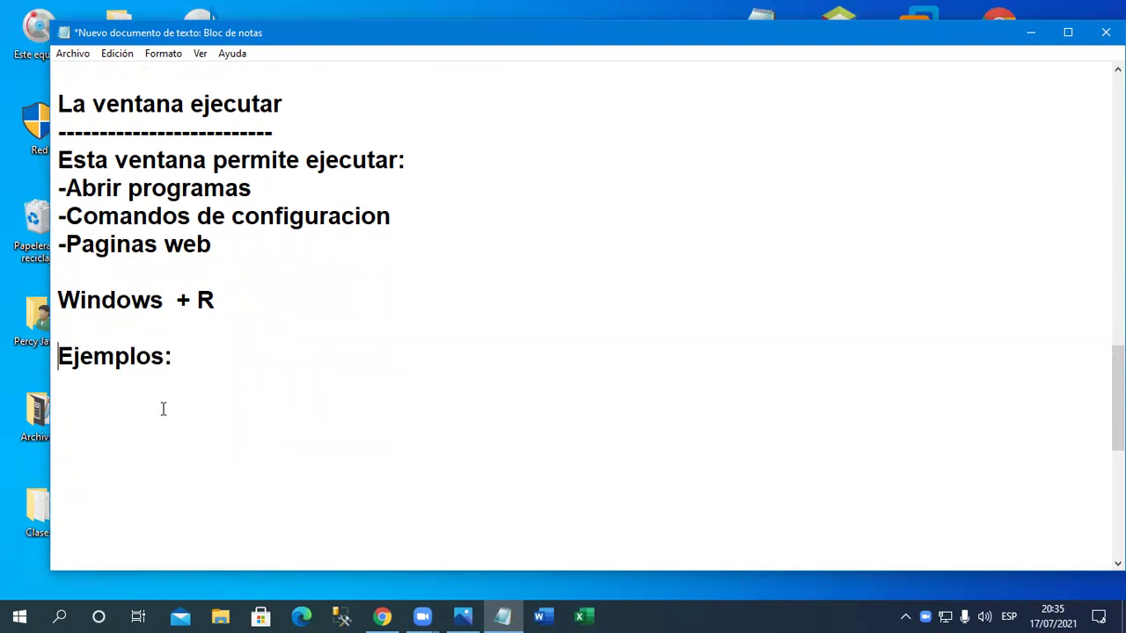
pyautogui.press('Return')
pyautogui.press('Return')
pyautogui.press('Return')
pyautogui.press('Up')
pyautogui.press('Up')
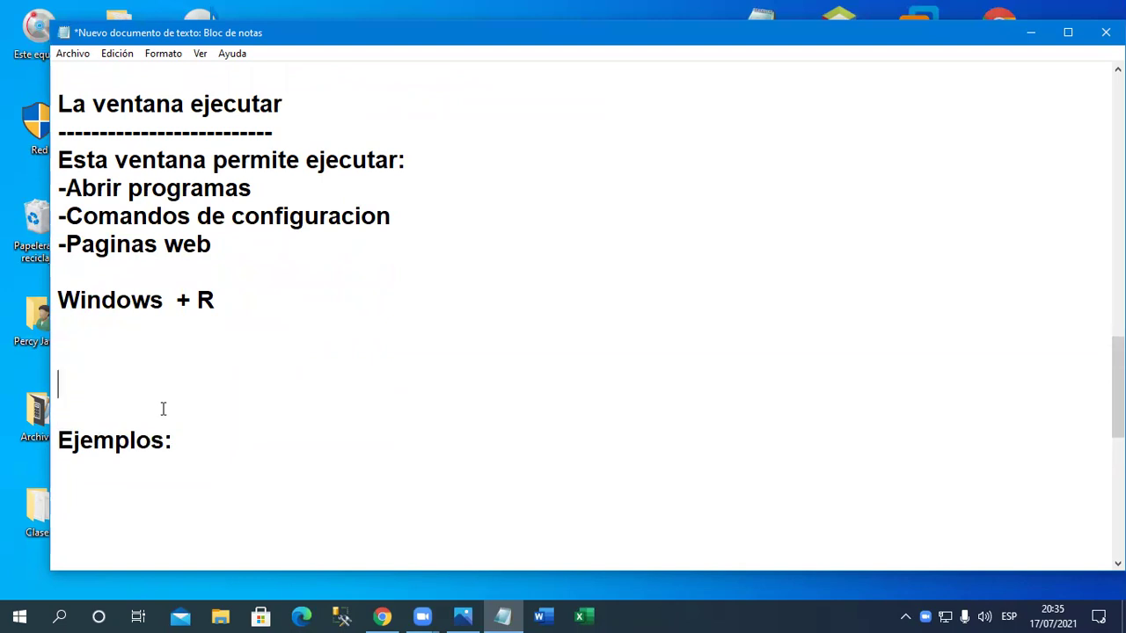
pyautogui.write('Abrir')
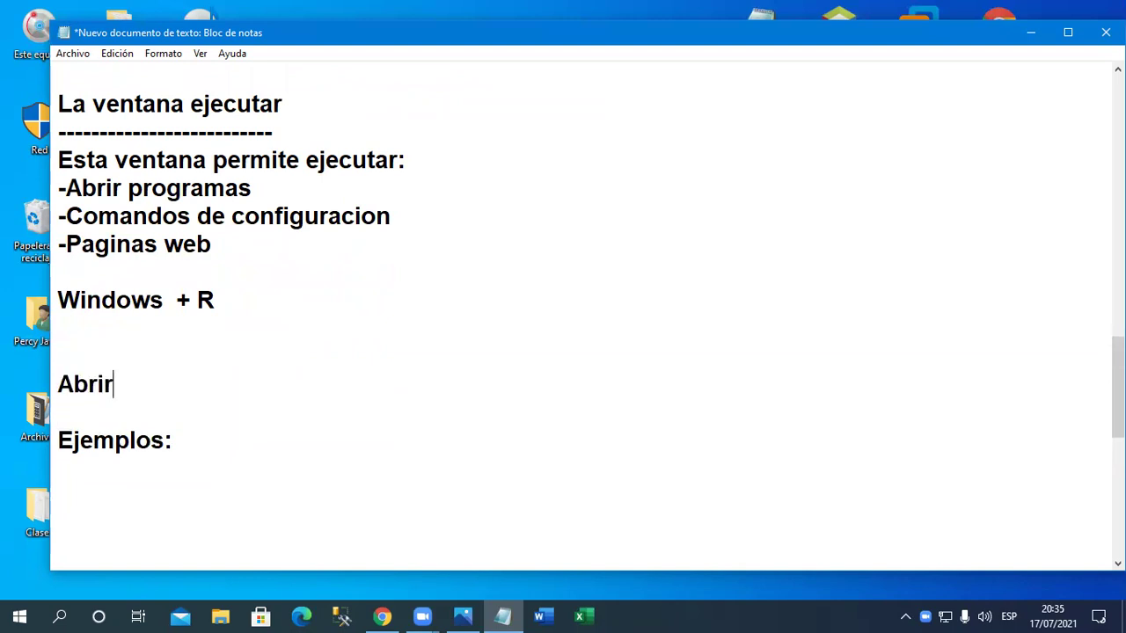
pyautogui.write('r progra')
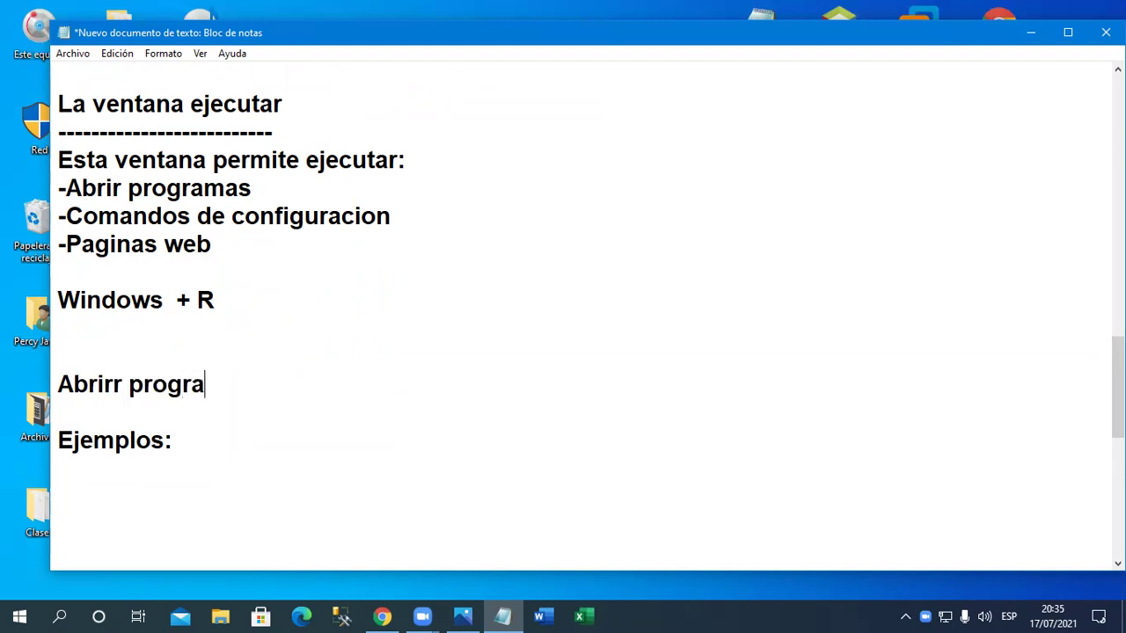
pyautogui.write('mas on ejecutar')
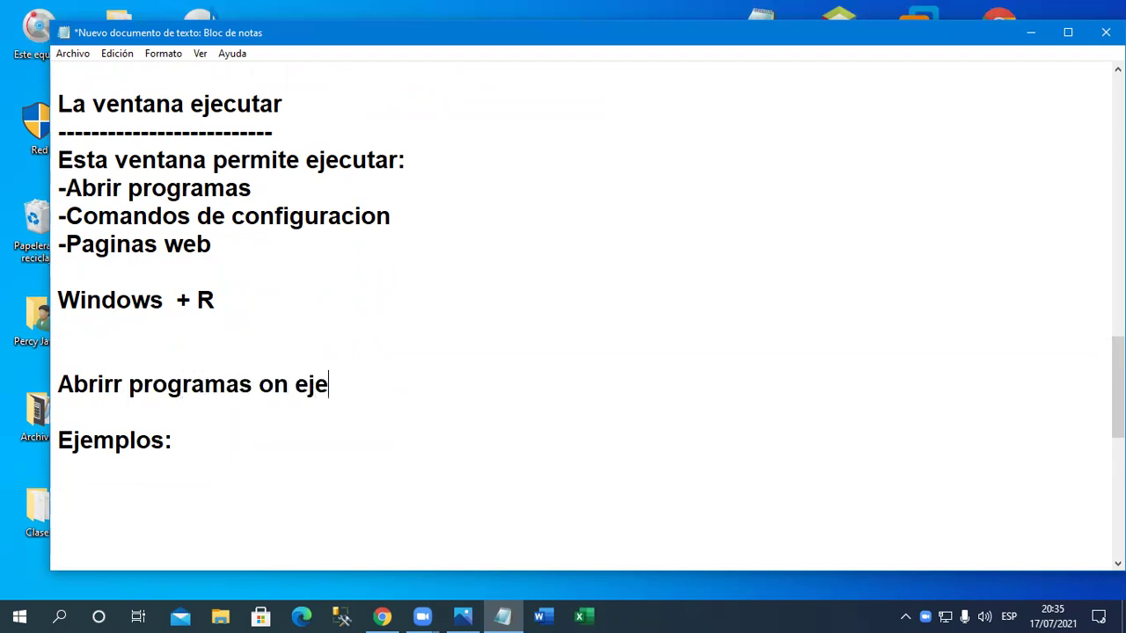
# Correct "Abrirr" to "Abrir" in the line above "Ejemplos:"
pyautogui.click(163, 409)
pyautogui.press('Down')
pyautogui.press('Down')
pyautogui.press('Down')
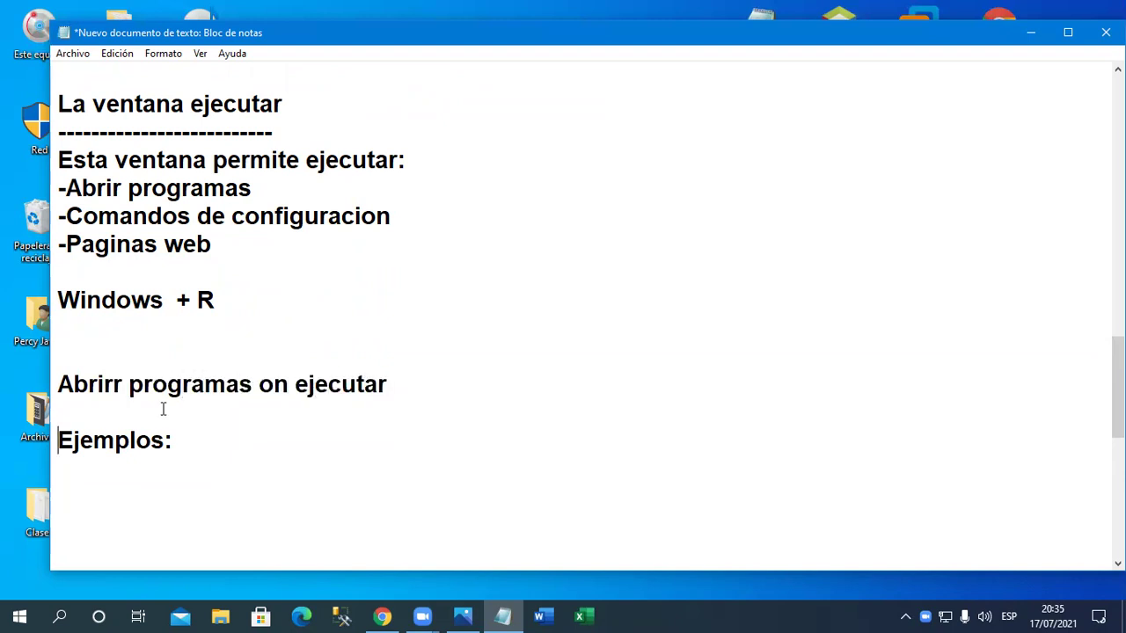
pyautogui.press('Return')
pyautogui.press('Return')
pyautogui.press('Return')
pyautogui.press('Up')
pyautogui.press('Up')
pyautogui.press('Up')
pyautogui.press('Up')
pyautogui.press('Up')
pyautogui.press('Up')
pyautogui.press('Up')
pyautogui.press('Right')
pyautogui.press('Right')
pyautogui.press('Right')
pyautogui.press('Right')
pyautogui.press('Right')
pyautogui.press('Delete')
pyautogui.press('Down')
pyautogui.press('Down')
pyautogui.press('Down')
pyautogui.press('Down')
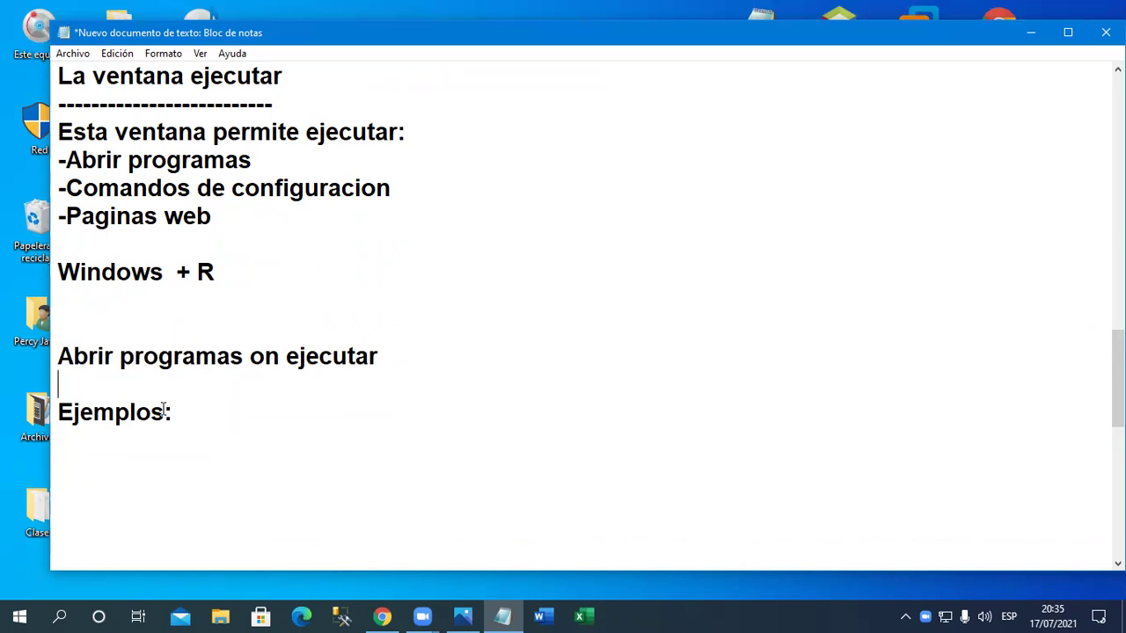
# Add blank lines to the notes and write the example "CALC ---------------> Calculadora" below "Ejemplos:"
pyautogui.press('Up')
pyautogui.press('Up')
pyautogui.press('Down')
pyautogui.press('Return')
pyautogui.press('Return')
pyautogui.press('Return')
pyautogui.press('Return')
pyautogui.press('Return')
pyautogui.press('Return')
pyautogui.press('Return')
pyautogui.press('Return')
pyautogui.press('Up')
pyautogui.press('Up')
pyautogui.press('Up')
pyautogui.press('Up')
pyautogui.press('Up')
pyautogui.press('Up')
pyautogui.press('Up')
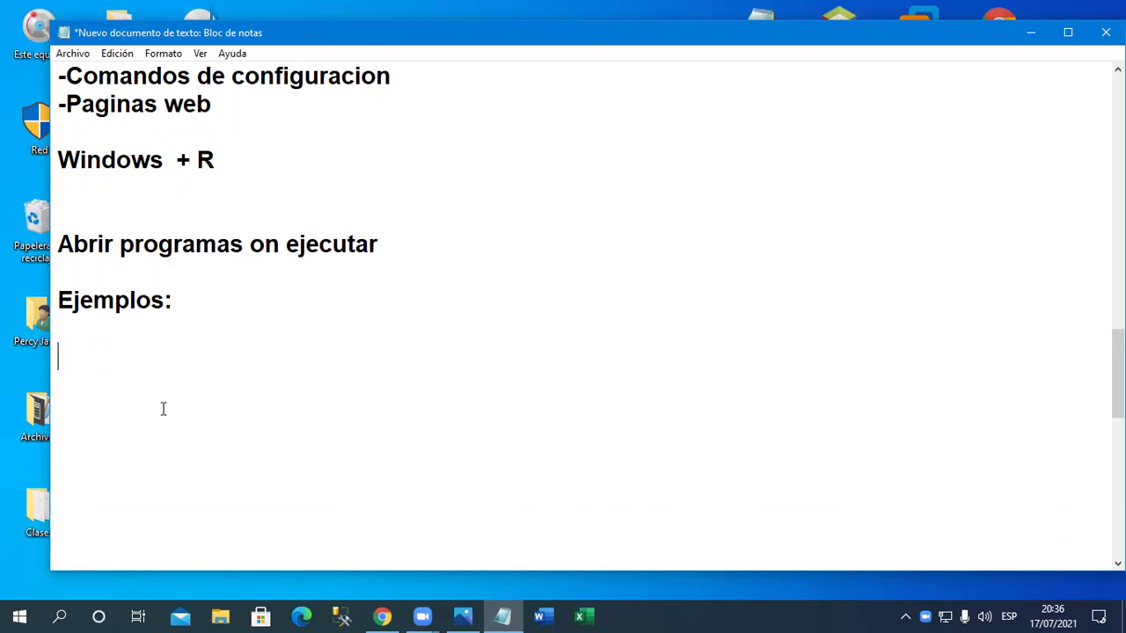
pyautogui.write('CALC')
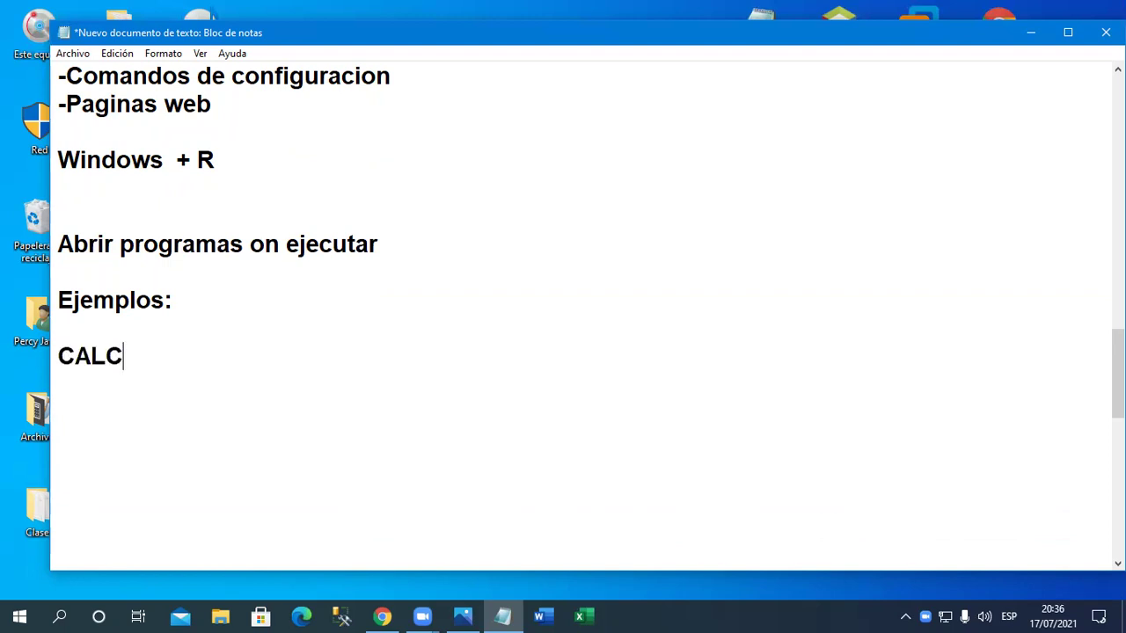
pyautogui.write(' --------------->  ')
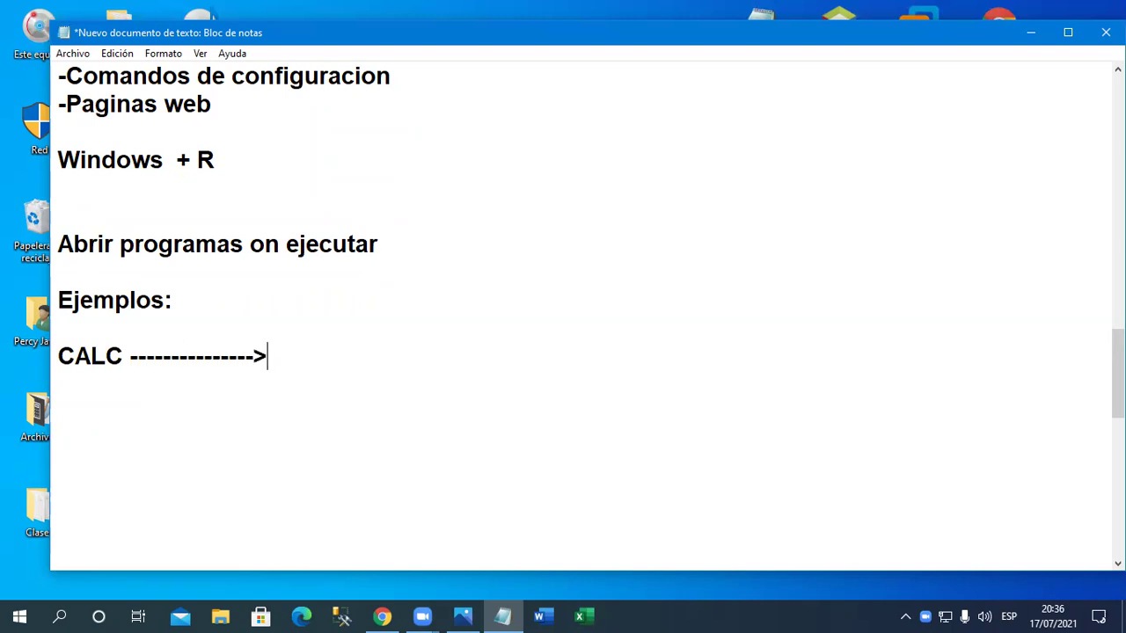
pyautogui.write('Calculadora')
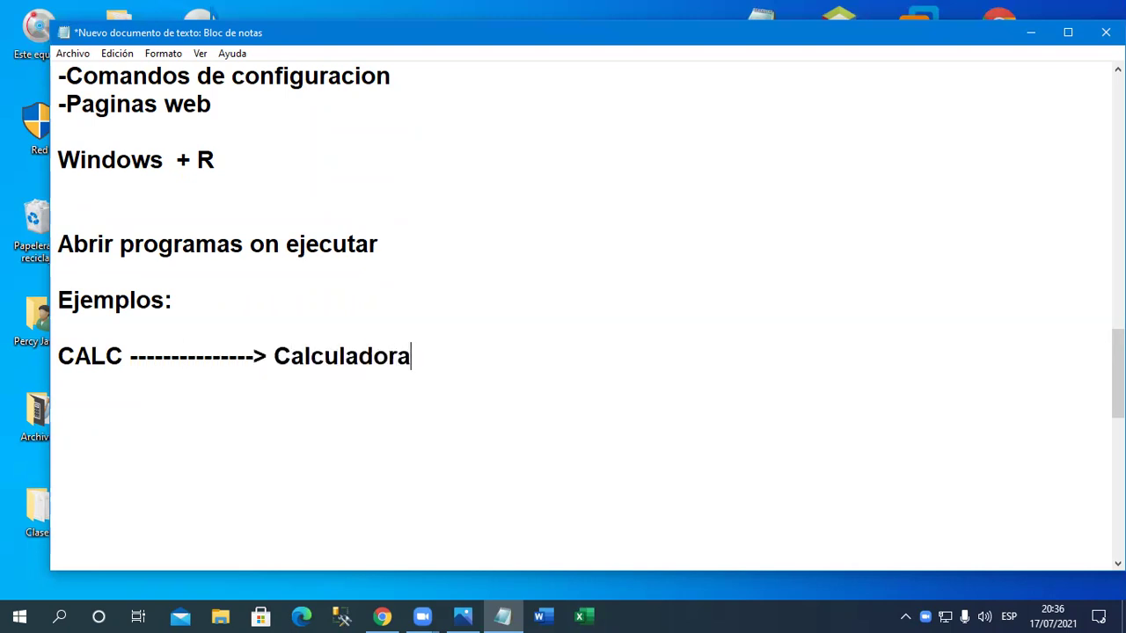
# Write the example line "MSPAINT ---------> Paint" below the CALC line
pyautogui.press('Return')
pyautogui.write('MSPIANT')
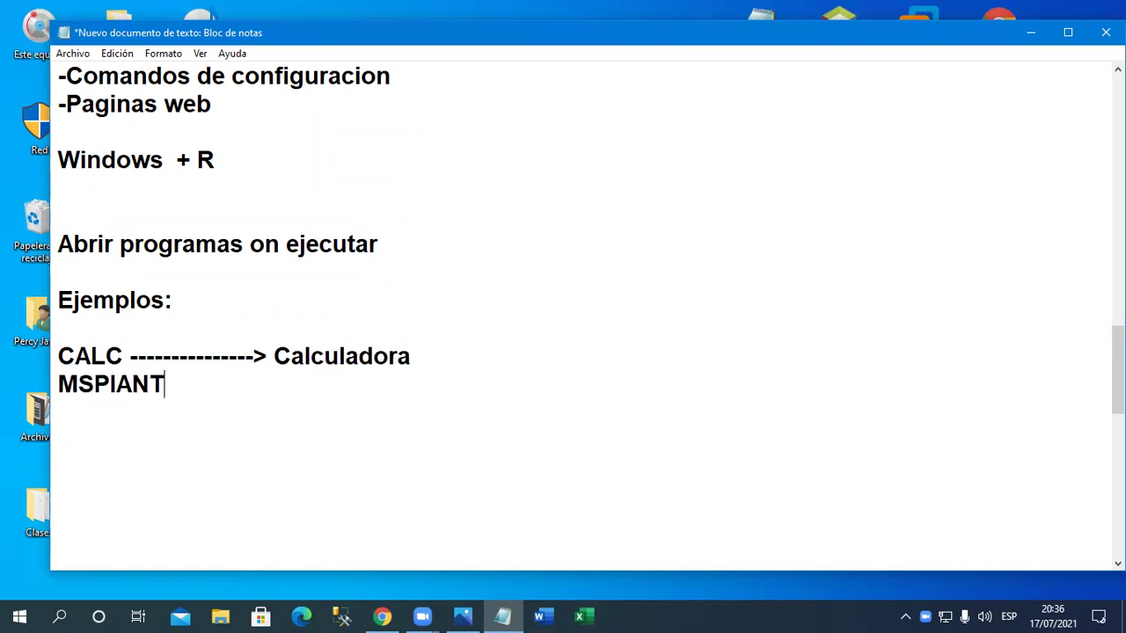
pyautogui.press('BackSpace')
pyautogui.press('BackSpace')
pyautogui.press('BackSpace')
pyautogui.press('BackSpace')
pyautogui.write('A')
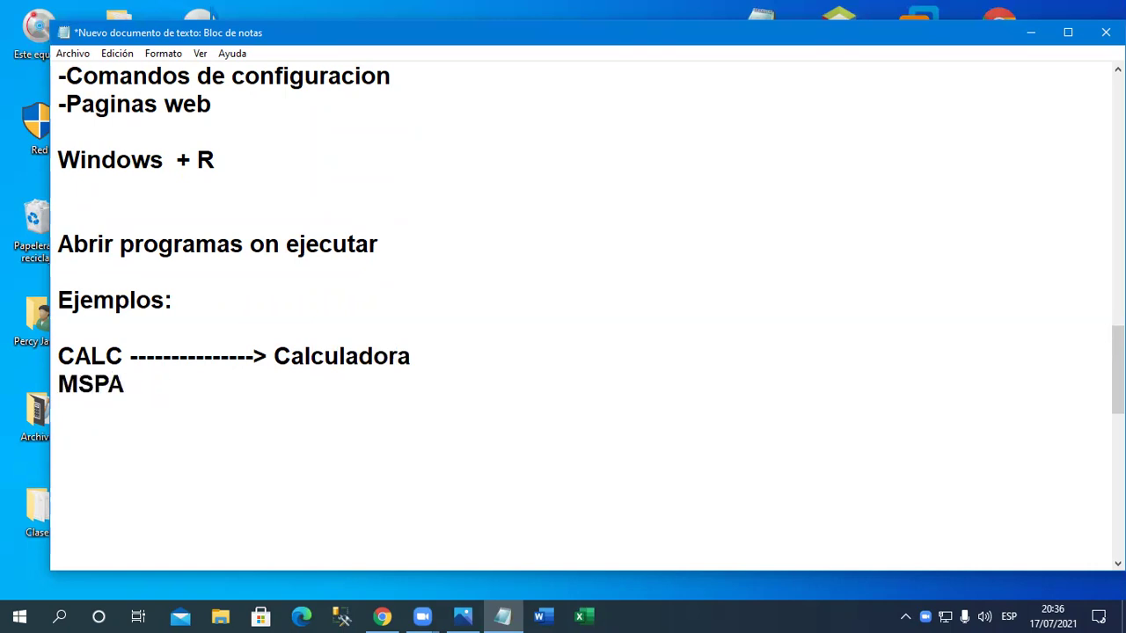
pyautogui.write('INT -------')
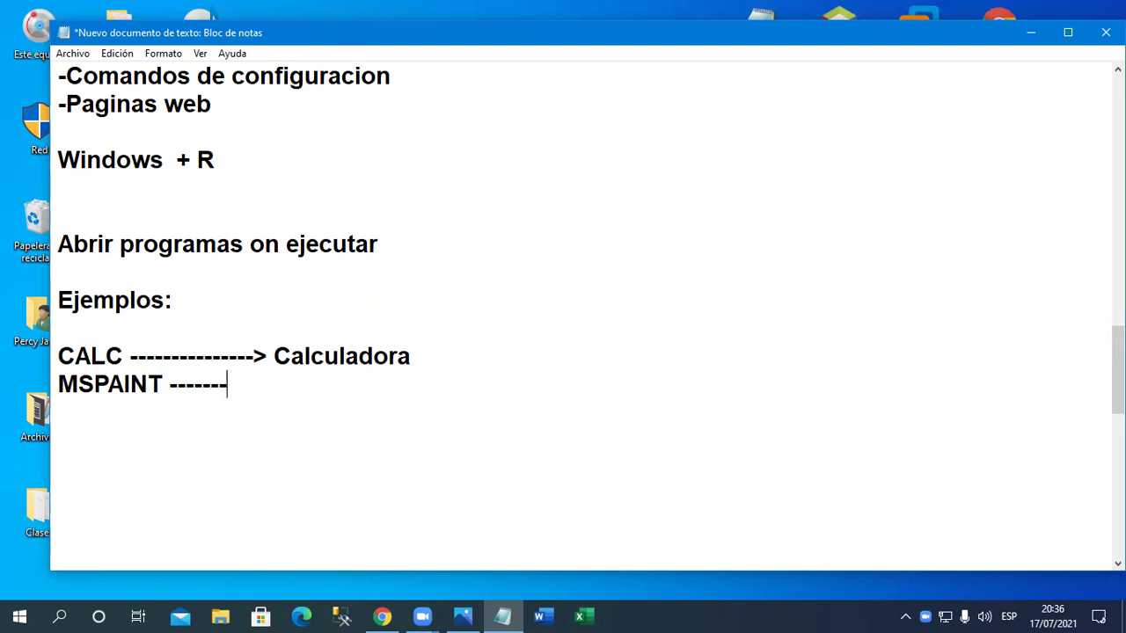
pyautogui.write('--> pAINT')
pyautogui.press('BackSpace')
pyautogui.press('BackSpace')
pyautogui.press('BackSpace')
pyautogui.press('BackSpace')
pyautogui.press('BackSpace')
pyautogui.write('Paint')
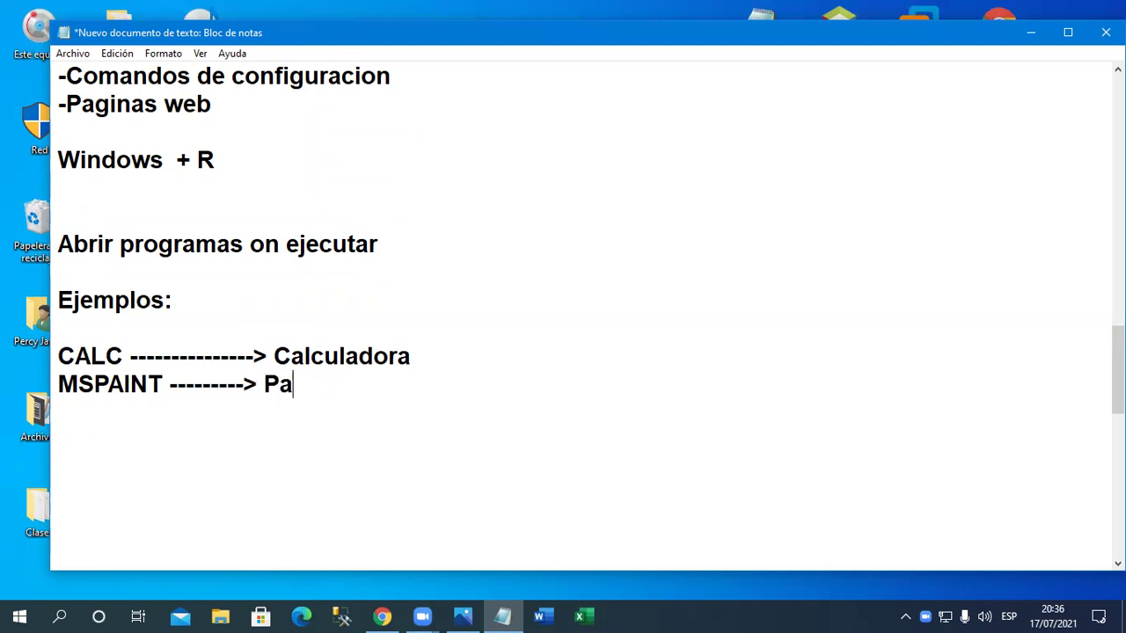
# Write the example line "NOTE PADA ------> Bloc de notas" below the MSPAINT line
pyautogui.press('Return')
pyautogui.press('Tab')
pyautogui.press('BackSpace')
pyautogui.write('NO')
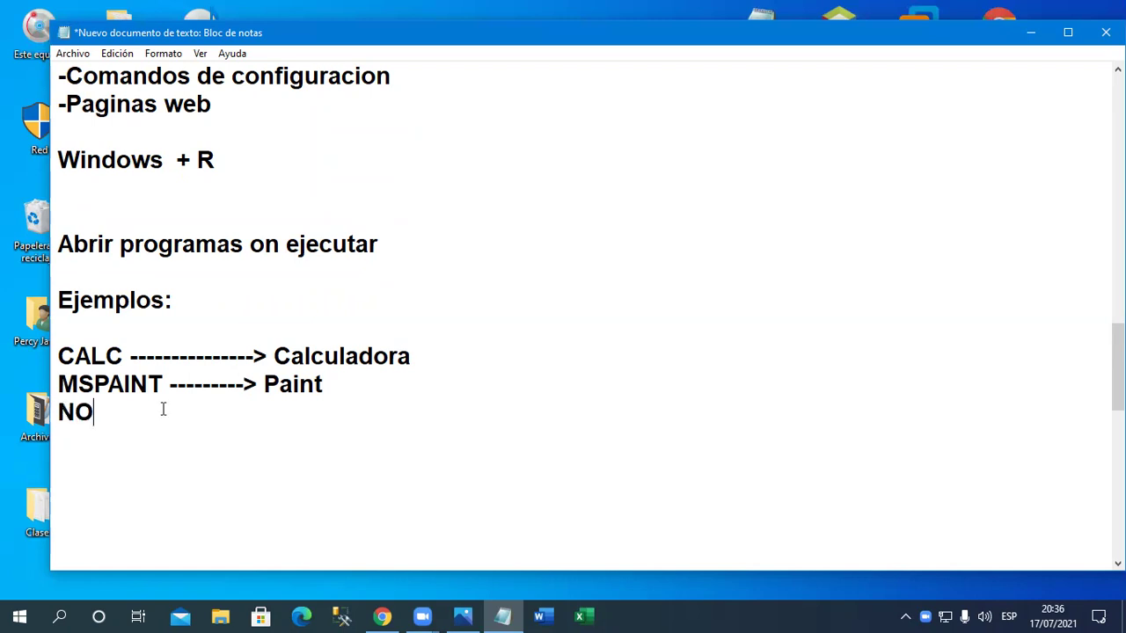
pyautogui.write('TE PADA')
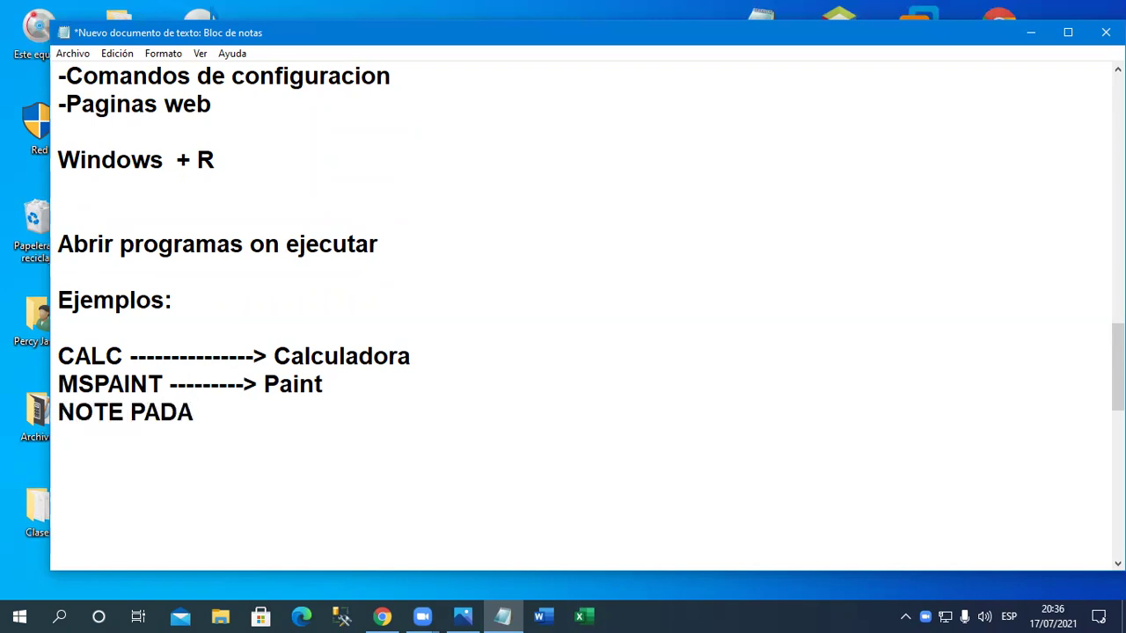
pyautogui.write(' ------> Bloc de notas')
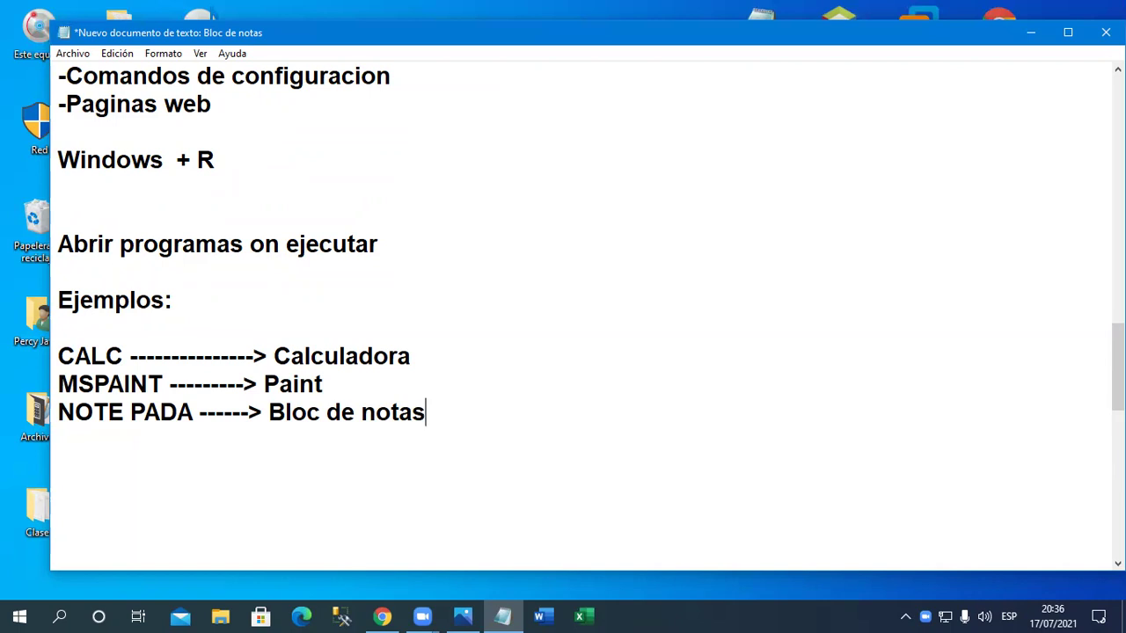
# Start a new line below the Bloc de notas example and correct "NOTE PADA" to "NOTE PAD"
pyautogui.press('Return')
pyautogui.press('Up')
pyautogui.press('Right')
pyautogui.press('Right')
pyautogui.press('Right')
pyautogui.press('Right')
pyautogui.press('Right')
pyautogui.press('Right')
pyautogui.press('Right')
pyautogui.press('Right')
pyautogui.press('Delete')
pyautogui.press('Down')
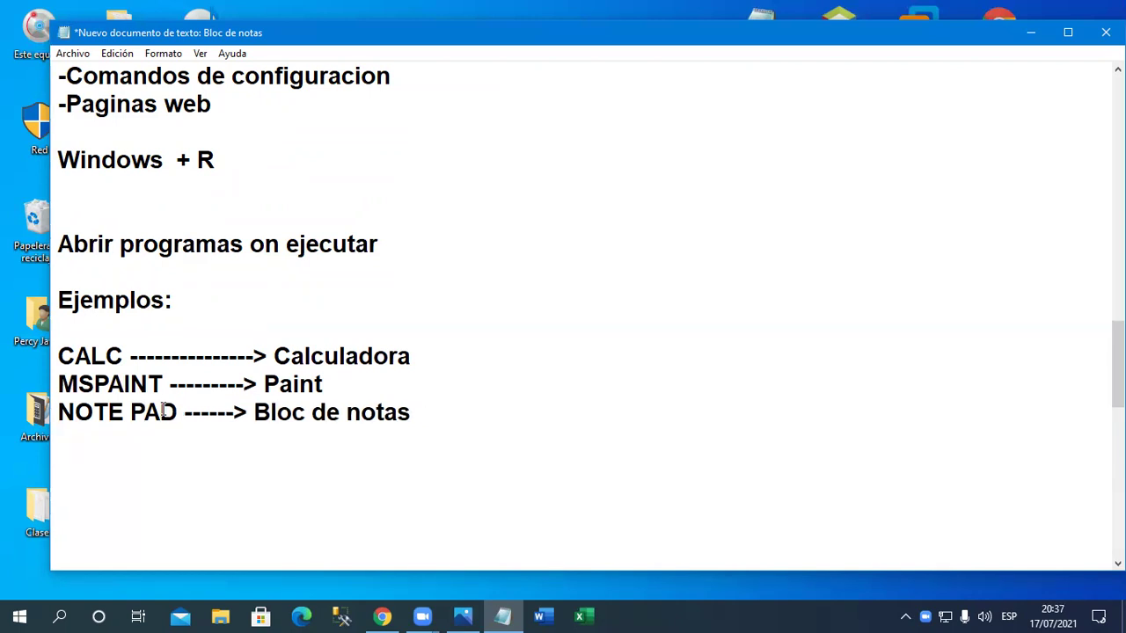
# Write the example lines "WRITE -----------> Wordpad" and "MAGNIFI -------> Zoom de Windows" below the NOTE PAD line
pyautogui.write('WRITE -------')
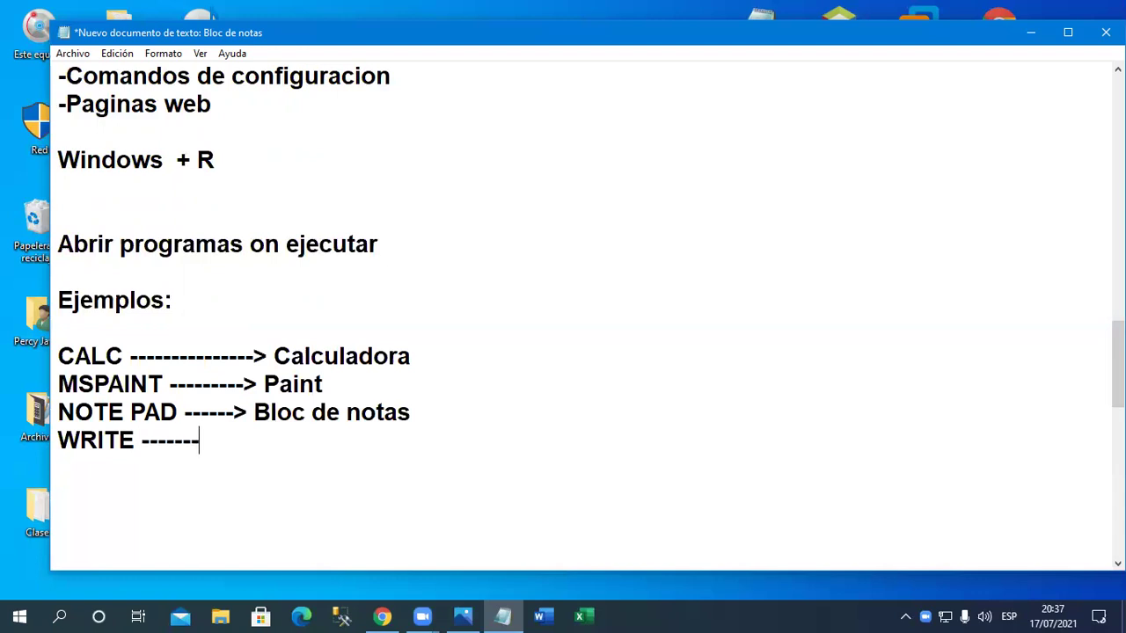
pyautogui.write('----> W')
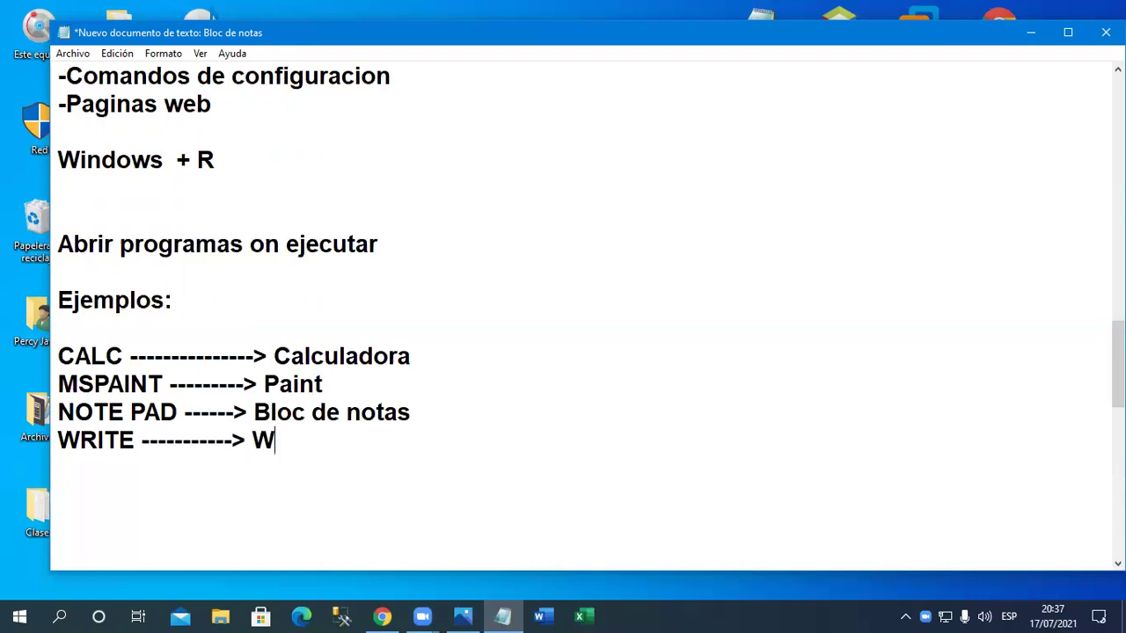
pyautogui.write('ordpad')
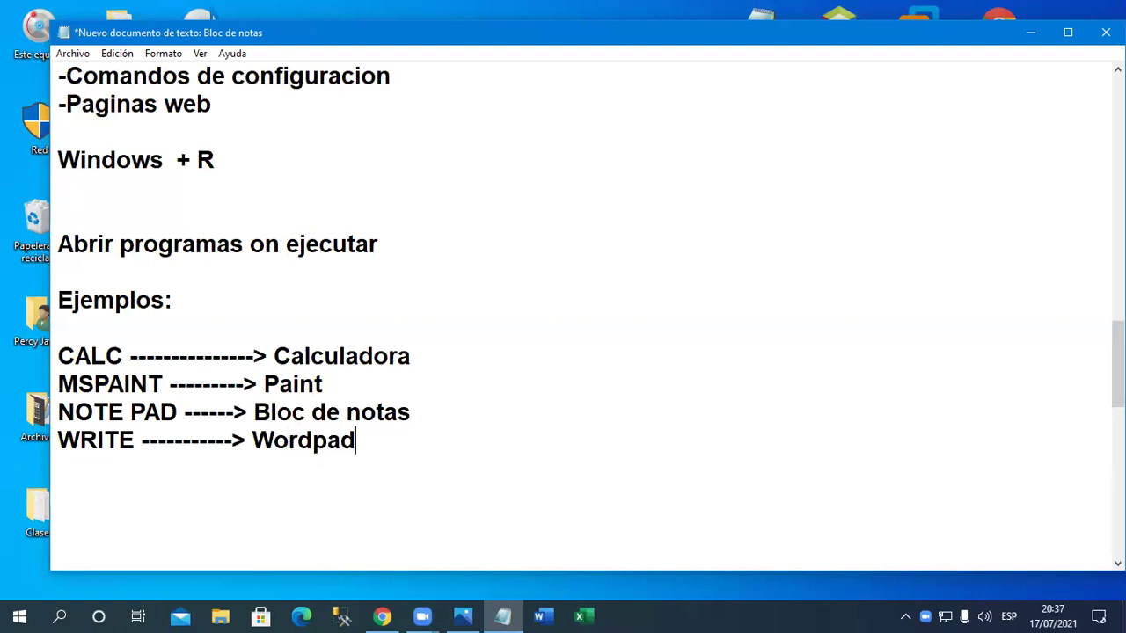
pyautogui.press('Return')
pyautogui.write('MAGNIFI -------> Zoom de Windows')
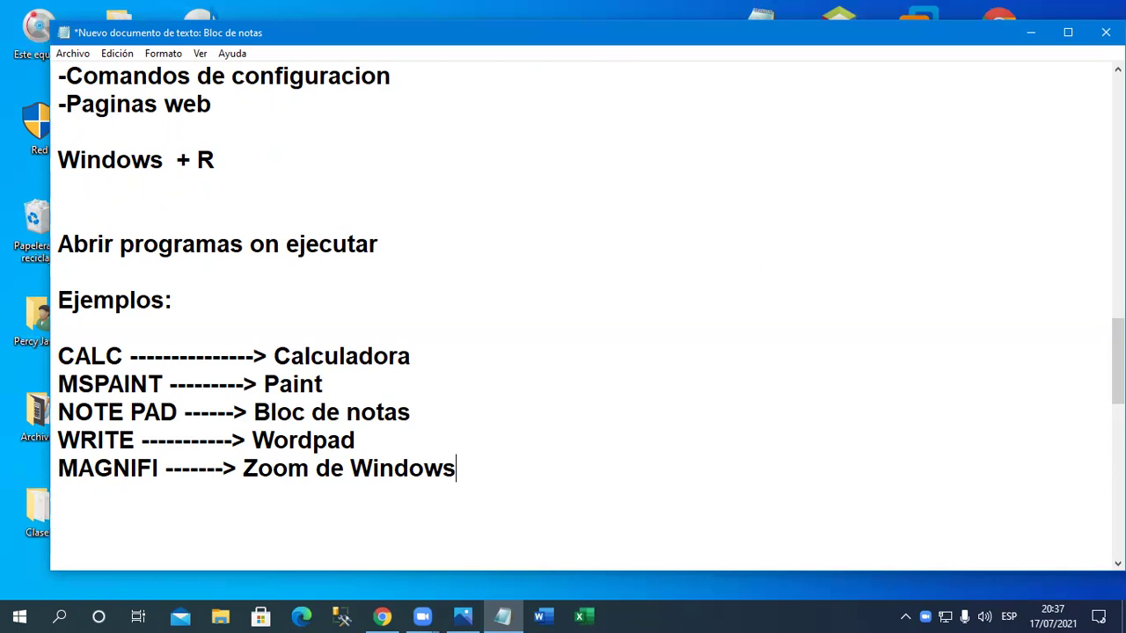
# Write the example line "CMD ------------->Simbolos del sistema" below the MAGNIFI line
pyautogui.press('Return')
pyautogui.write('CMD -----------')
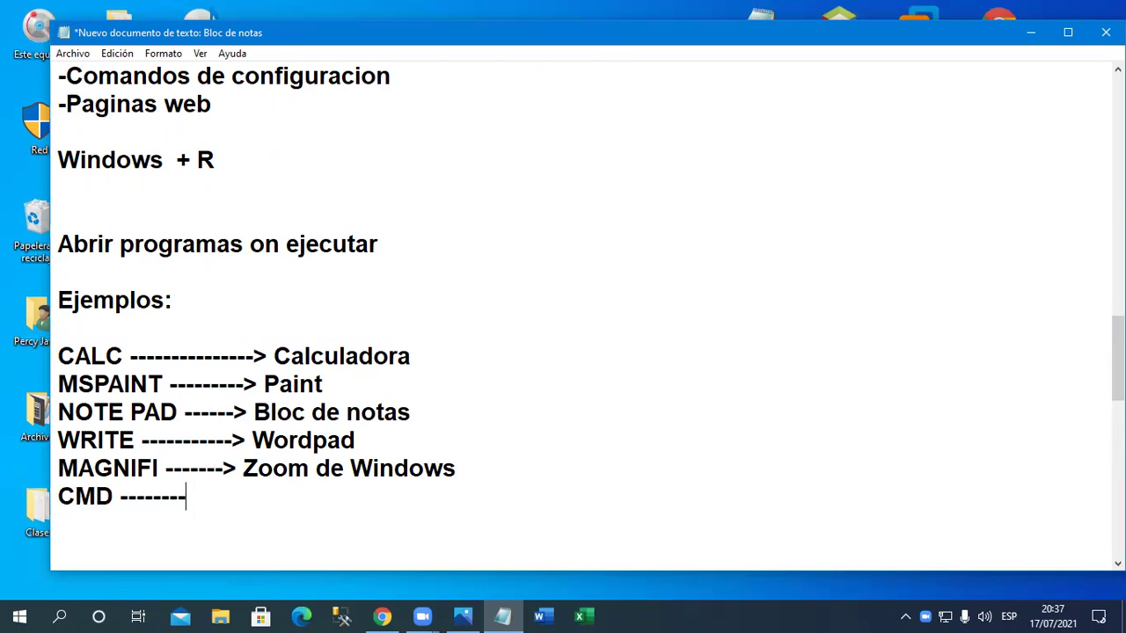
pyautogui.write('-->Simbolpo')
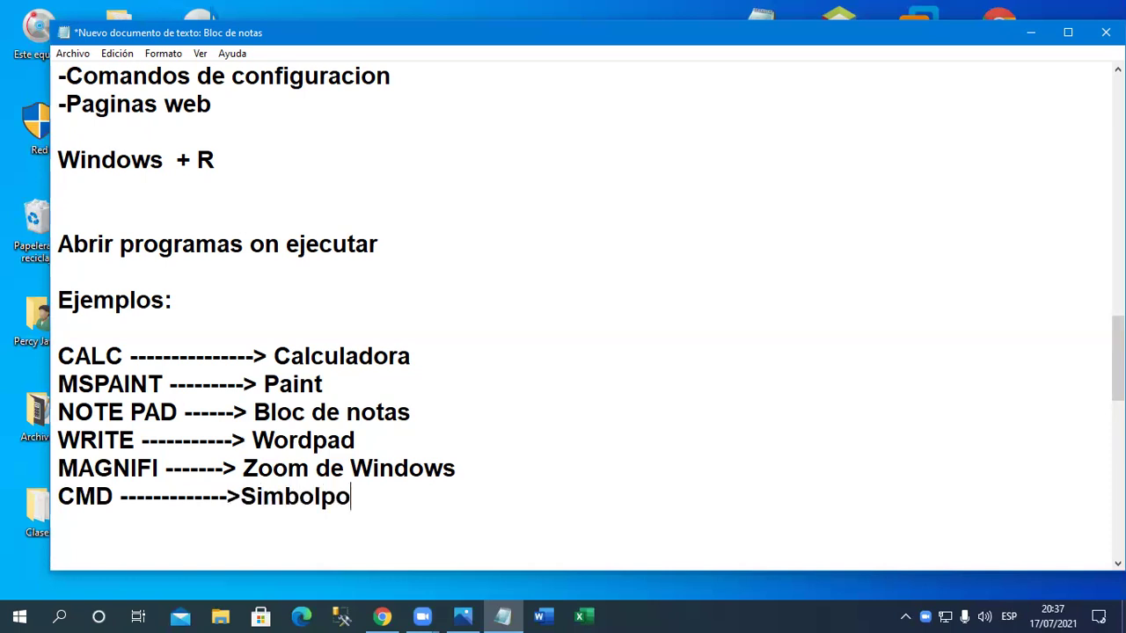
pyautogui.press('BackSpace')
pyautogui.press('BackSpace')
pyautogui.write('os del sistema')
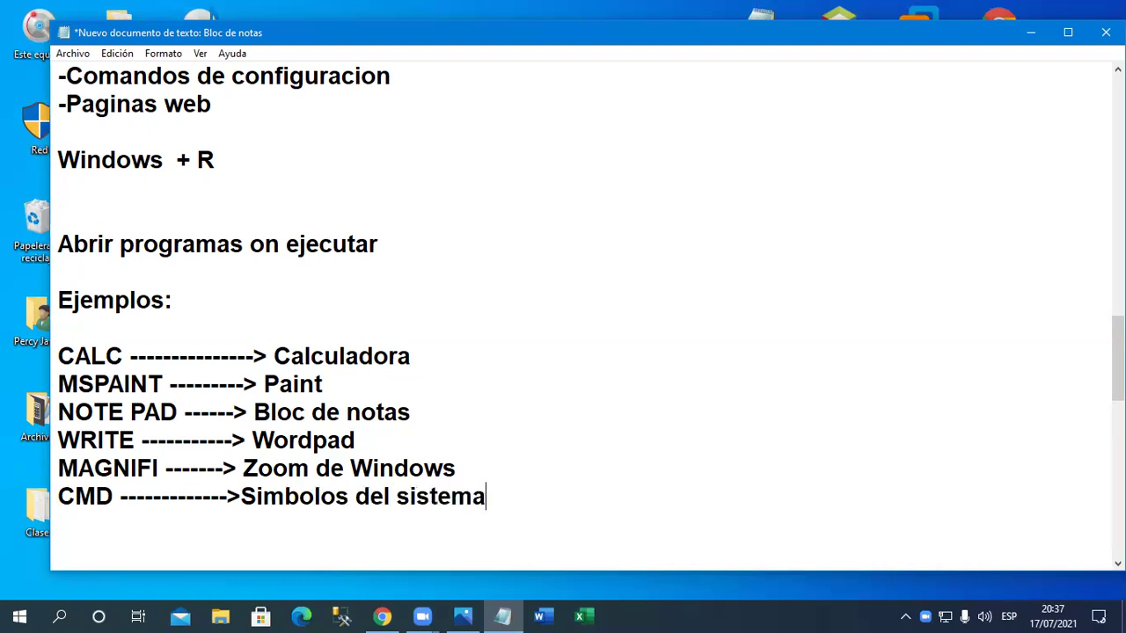
# Write the example line "OSK -------------> Teclado de pantalla" below the CMD line and leave blank space after it
pyautogui.press('Return')
pyautogui.write('OSK -------------> Teclado de pantalla')
pyautogui.press('Return')
pyautogui.press('Return')
pyautogui.press('Return')
pyautogui.press('Return')
pyautogui.press('Return')
pyautogui.press('BackSpace')
pyautogui.press('BackSpace')
pyautogui.press('BackSpace')
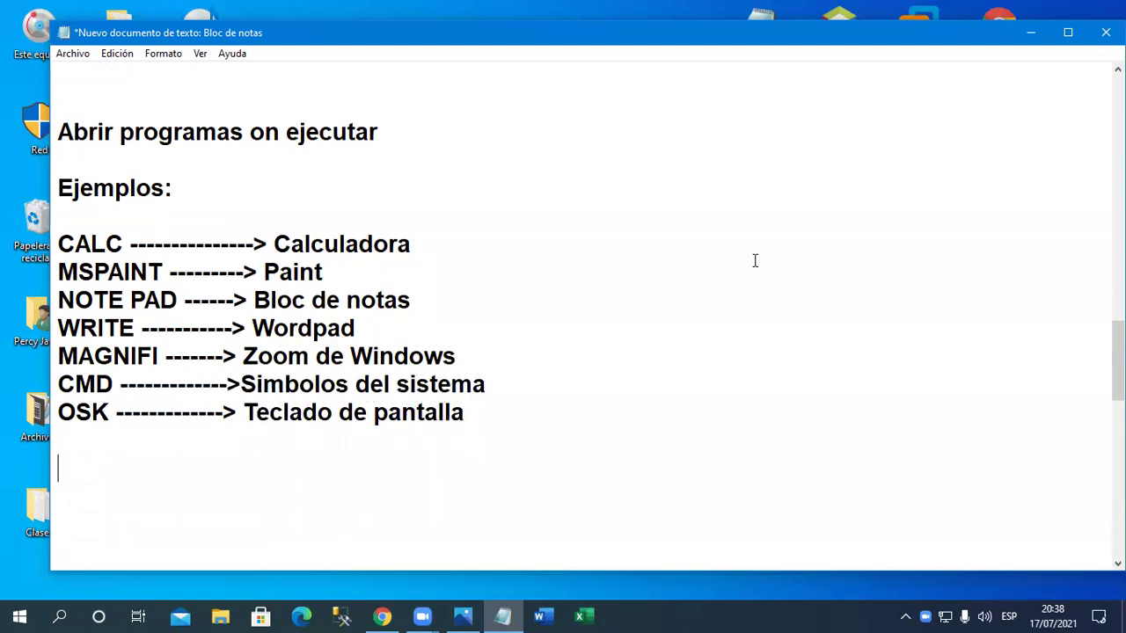
# Write the example line "WINWORD -----> Abre word" directly below the OSK line
pyautogui.press('BackSpace')
pyautogui.write('WINW')
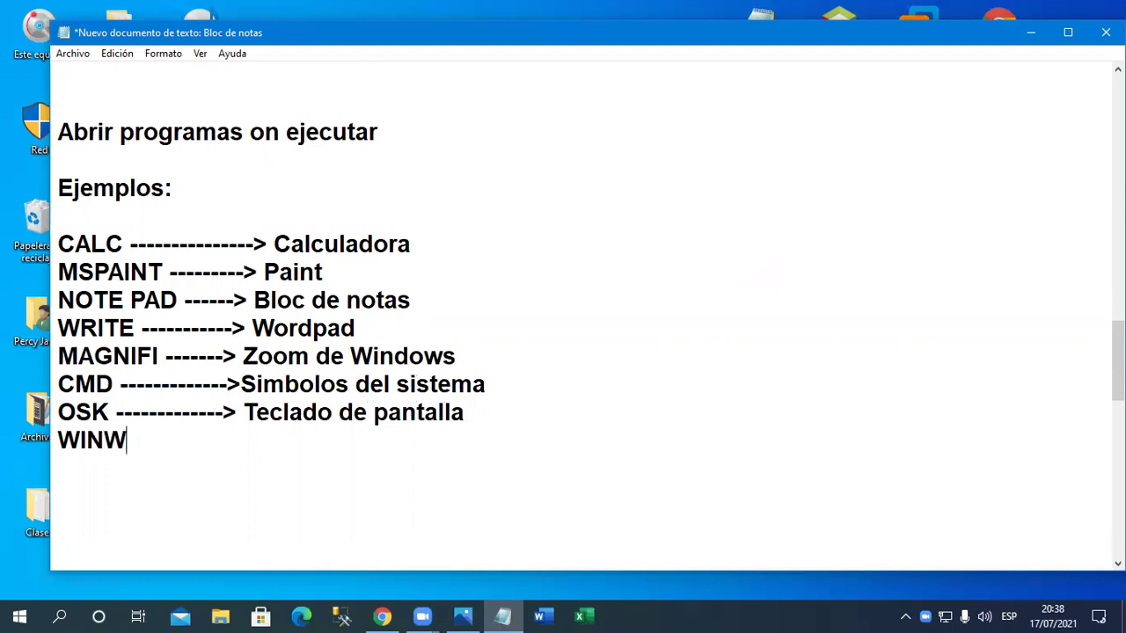
pyautogui.write('ORD ----->')
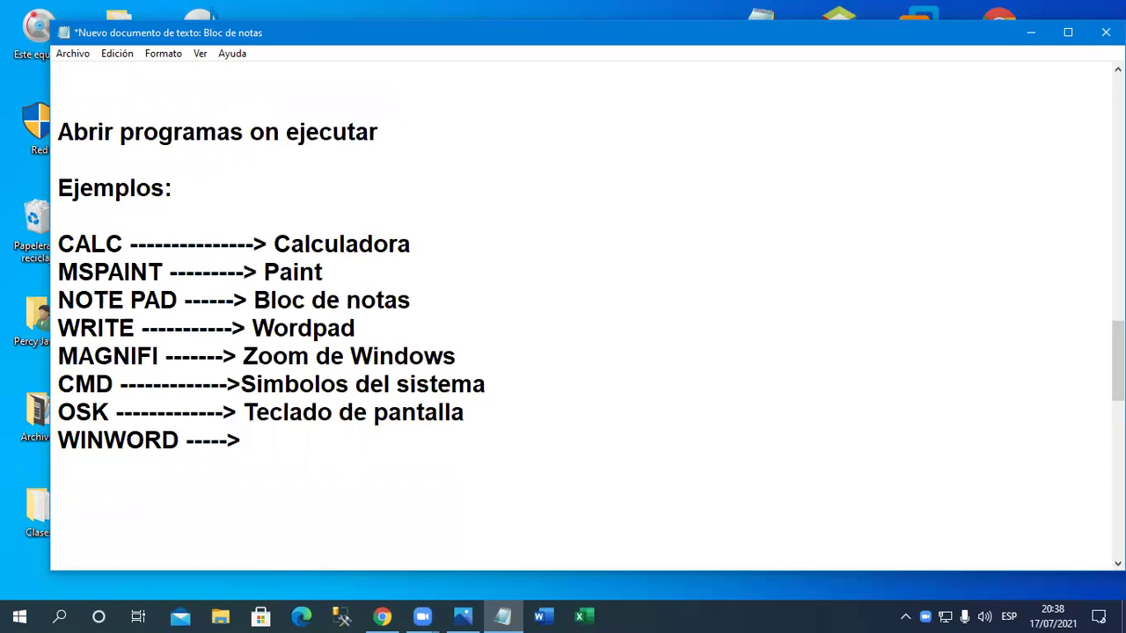
pyautogui.write(' Abre word')
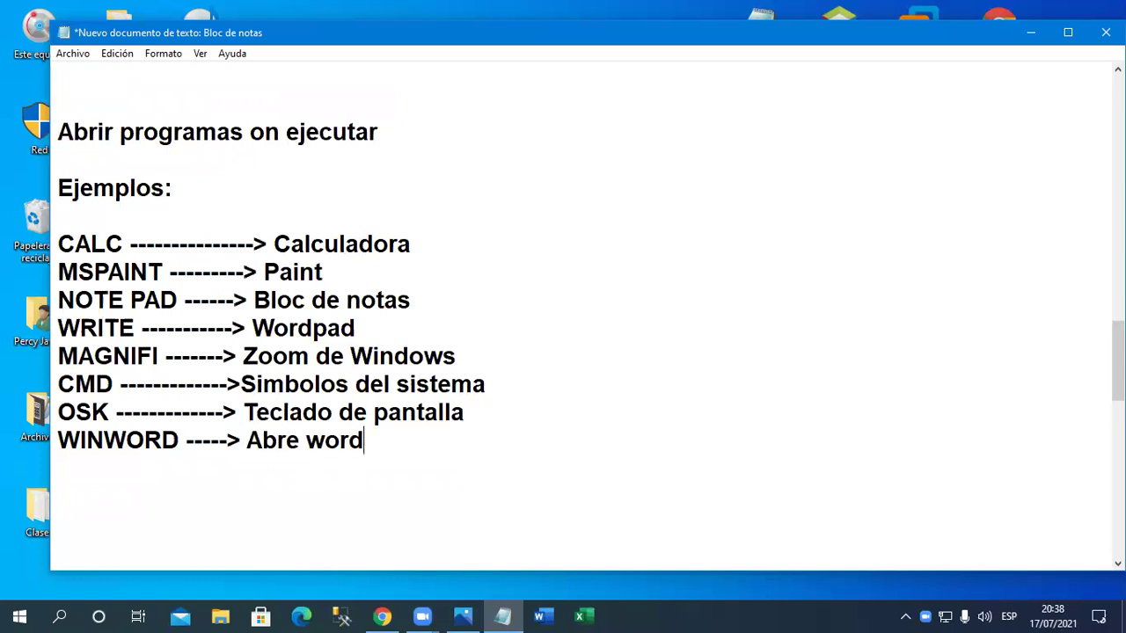
# Write the example line "EXCEL ------------> Excel" and start the next line with "POWERPOINT"
pyautogui.press('Return')
pyautogui.write('EXCEL ------------> Excel')
pyautogui.press('Return')
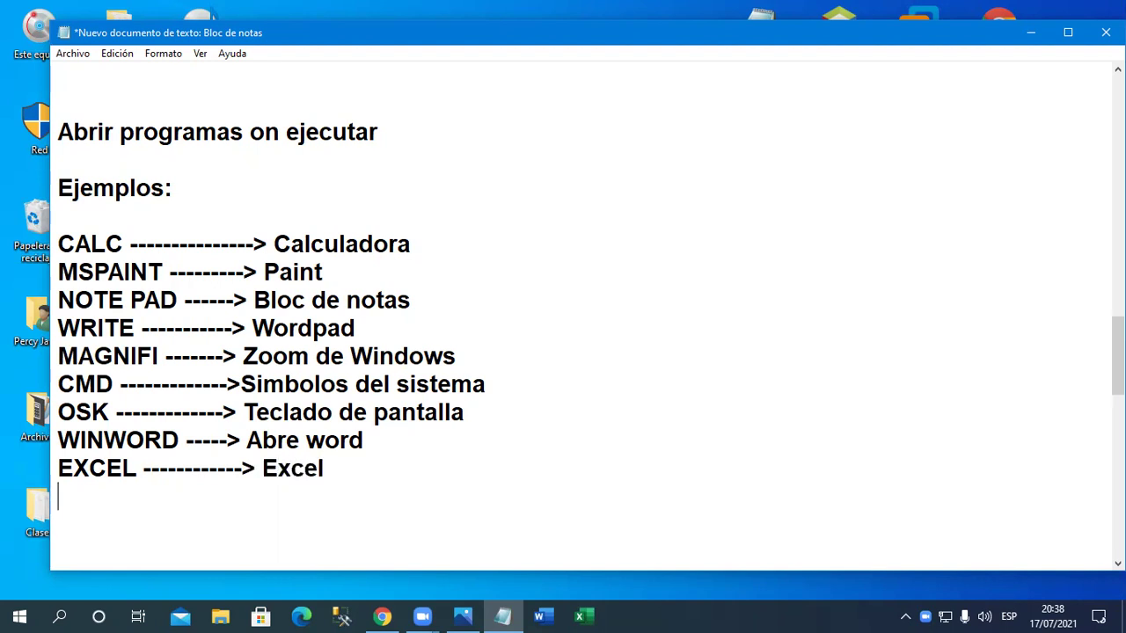
pyautogui.write('POWE')
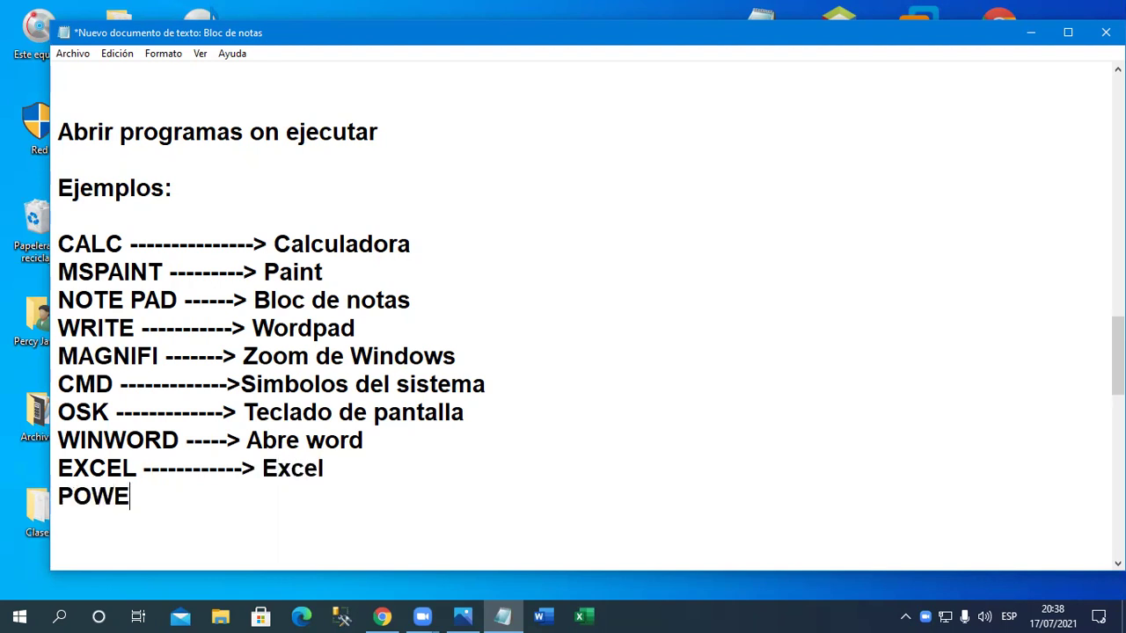
pyautogui.write('RPOINT')
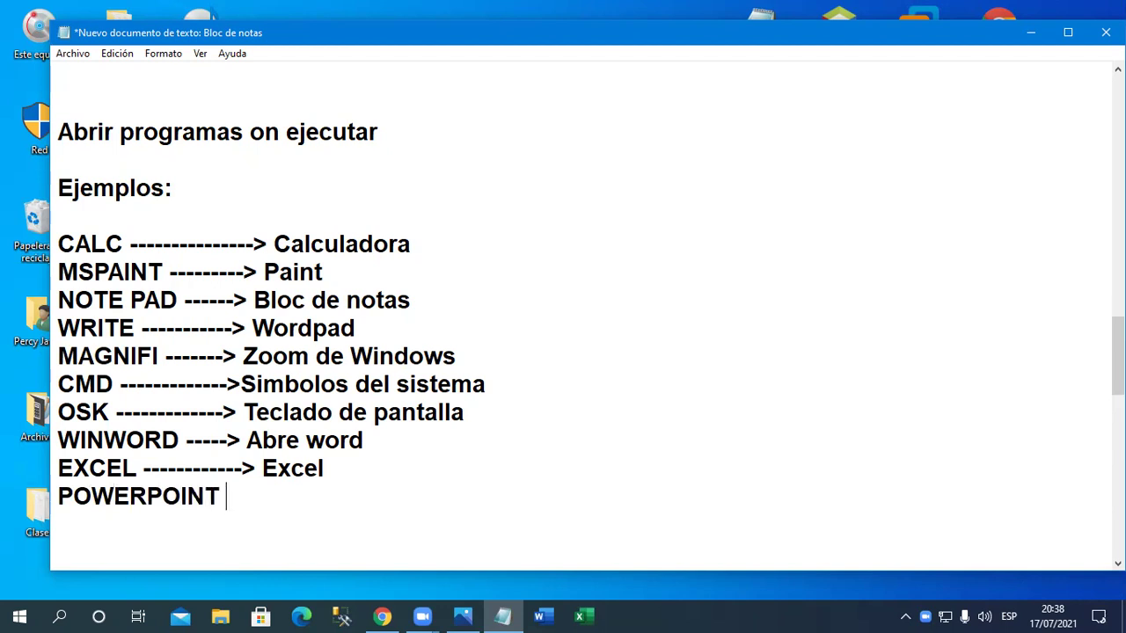
# Shorten the arrow in the EXCEL example line by two dashes
pyautogui.press('super+r')
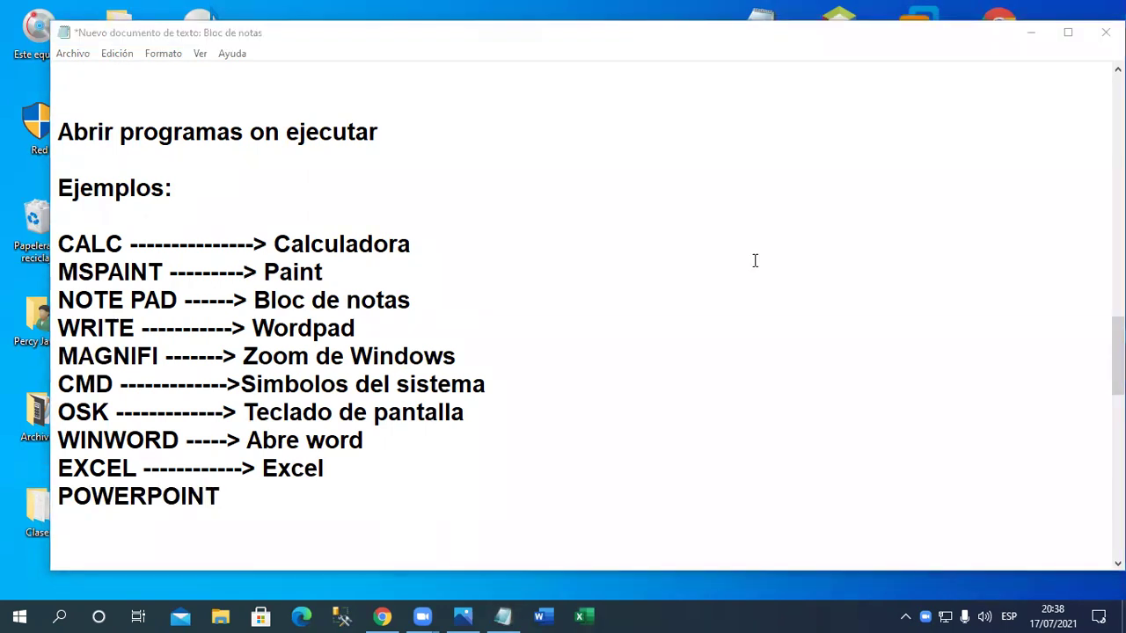
pyautogui.click(570, 465)
pyautogui.press('Left')
pyautogui.press('Left')
pyautogui.press('Left')
pyautogui.press('Left')
pyautogui.press('Left')
pyautogui.press('Left')
pyautogui.press('Left')
pyautogui.press('Left')
pyautogui.press('Left')
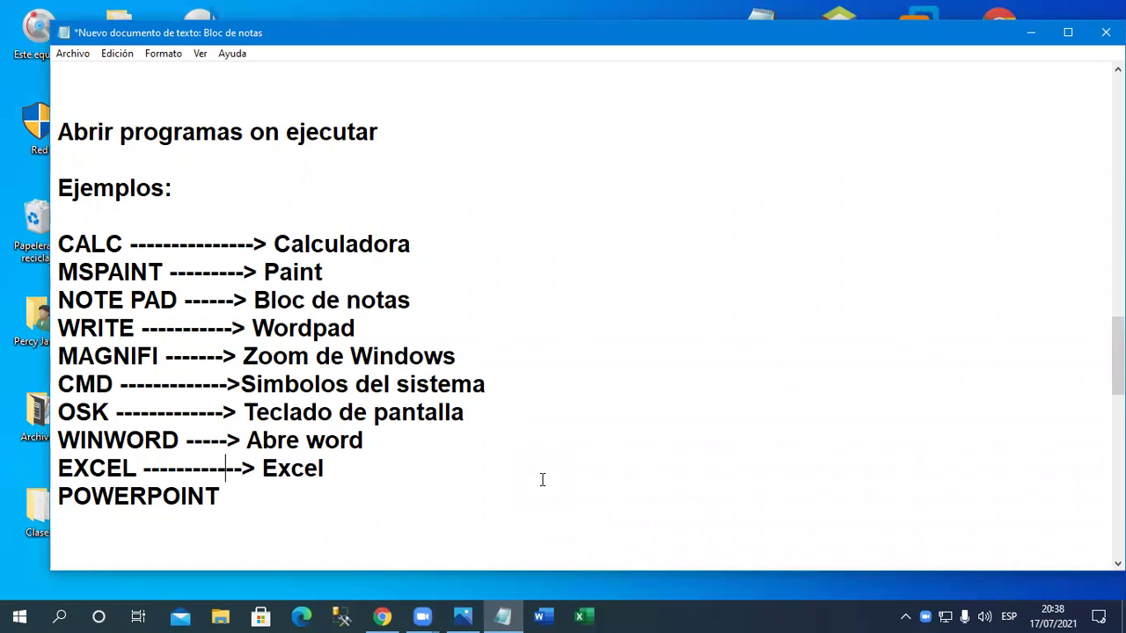
pyautogui.press('BackSpace')
pyautogui.press('BackSpace')
# Correct "POWERPOINT" to "POWERPNT" in the line below the EXCEL example
pyautogui.press('Down')
pyautogui.press('Left')
pyautogui.press('Left')
pyautogui.press('BackSpace')
pyautogui.press('Delete')
# Complete the POWERPNT line with "------------> Powerpoint"
pyautogui.press('Right')
pyautogui.press('Right')
pyautogui.press('Right')
pyautogui.write('----')
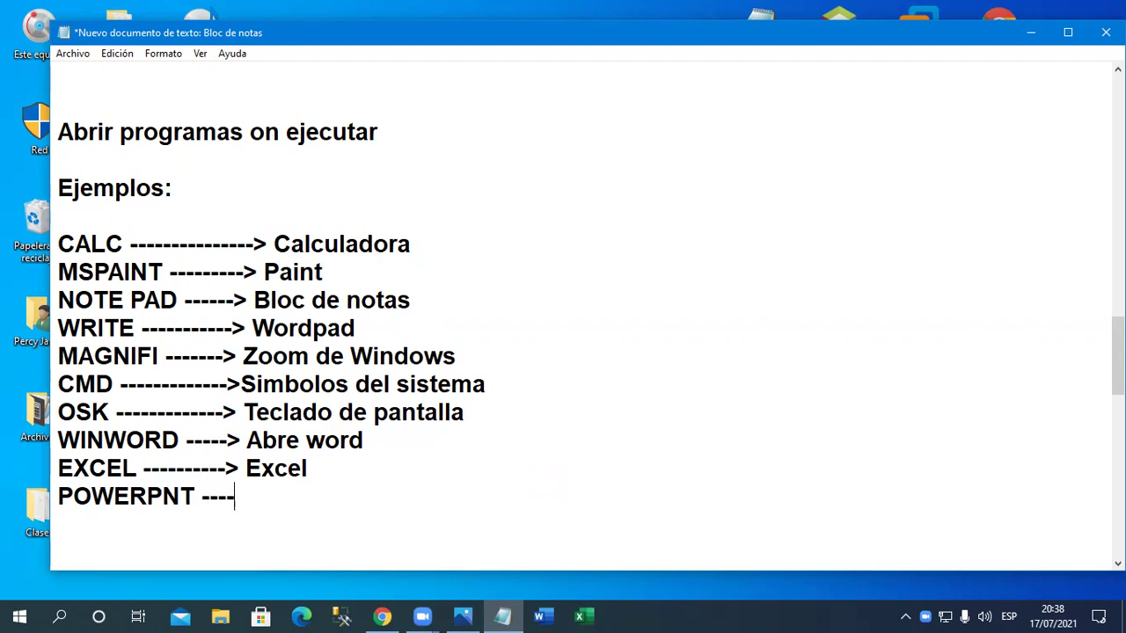
pyautogui.write('--------> PO')
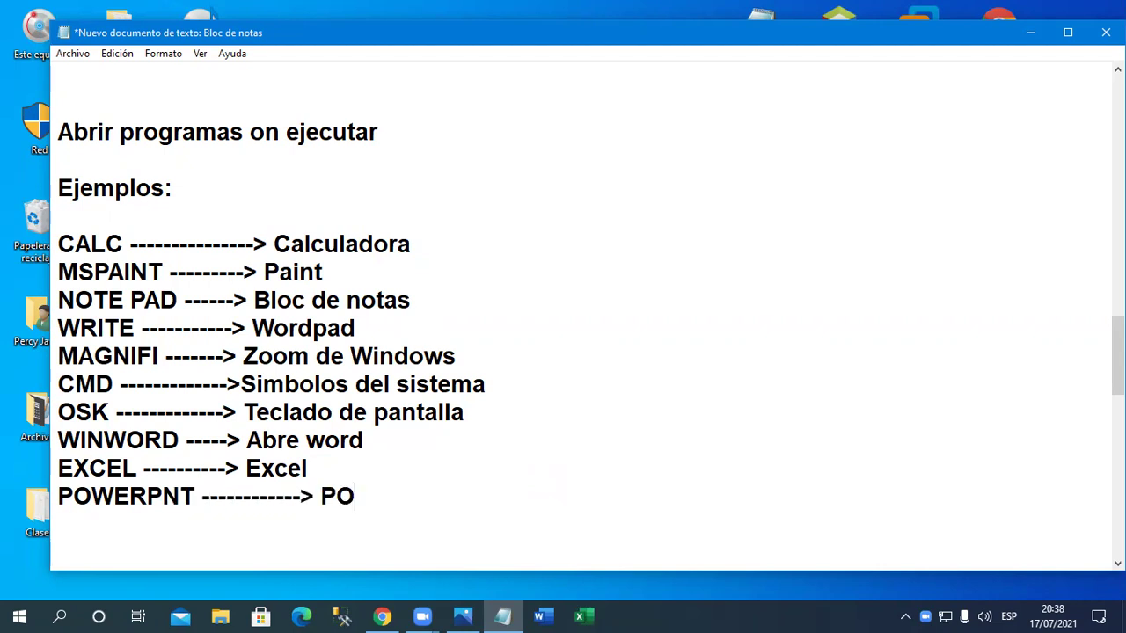
pyautogui.press('BackSpace')
pyautogui.write('owe')
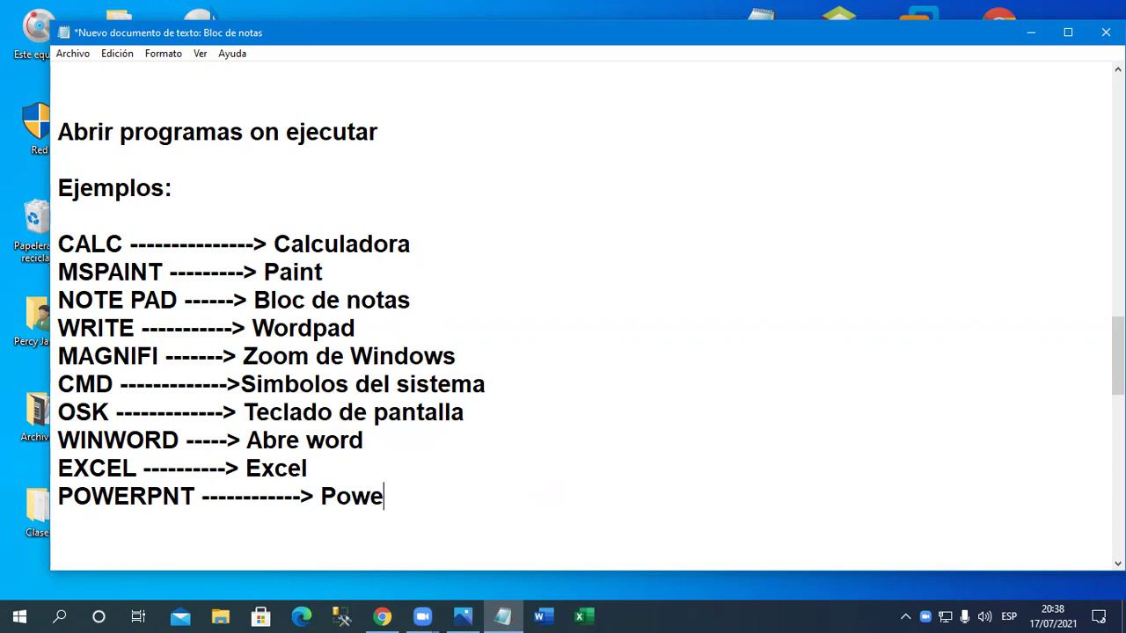
pyautogui.write('rpoint')
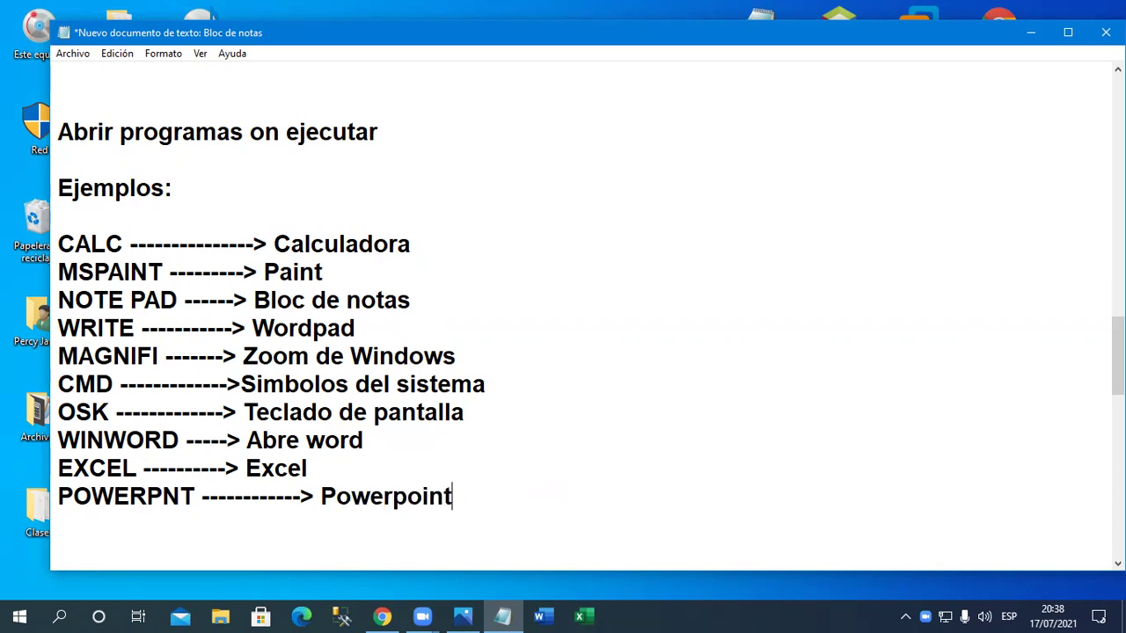
# Write the example line "MSPUB ---------->Publisher" below the POWERPNT line and add blank lines after it
pyautogui.press('Return')
pyautogui.write('MSPUB ---------->')
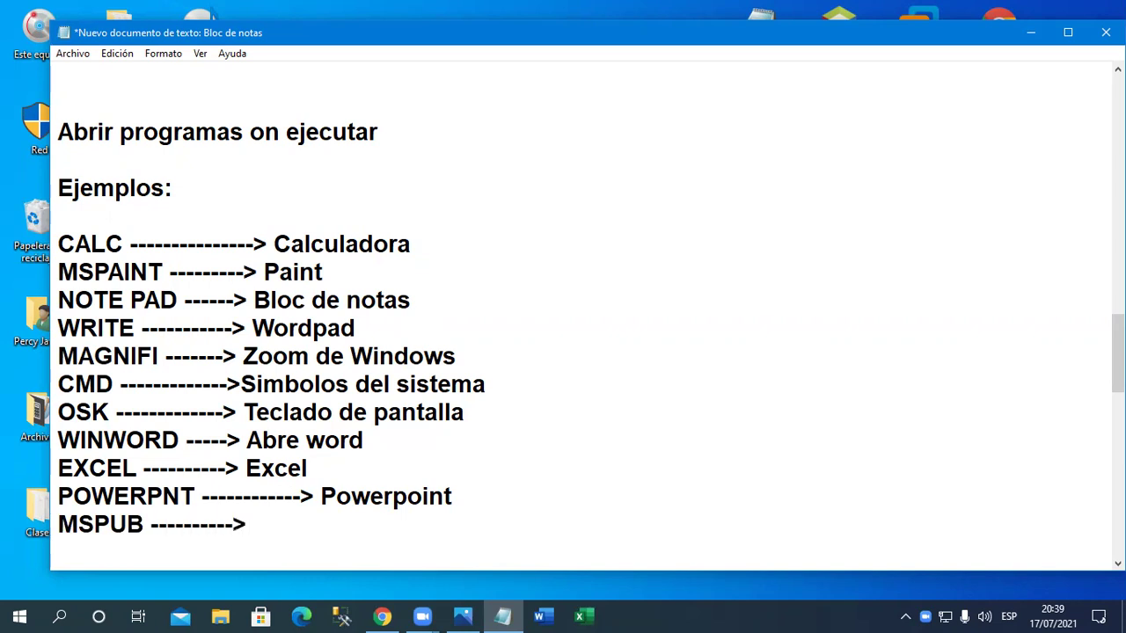
pyautogui.write('Publisher')
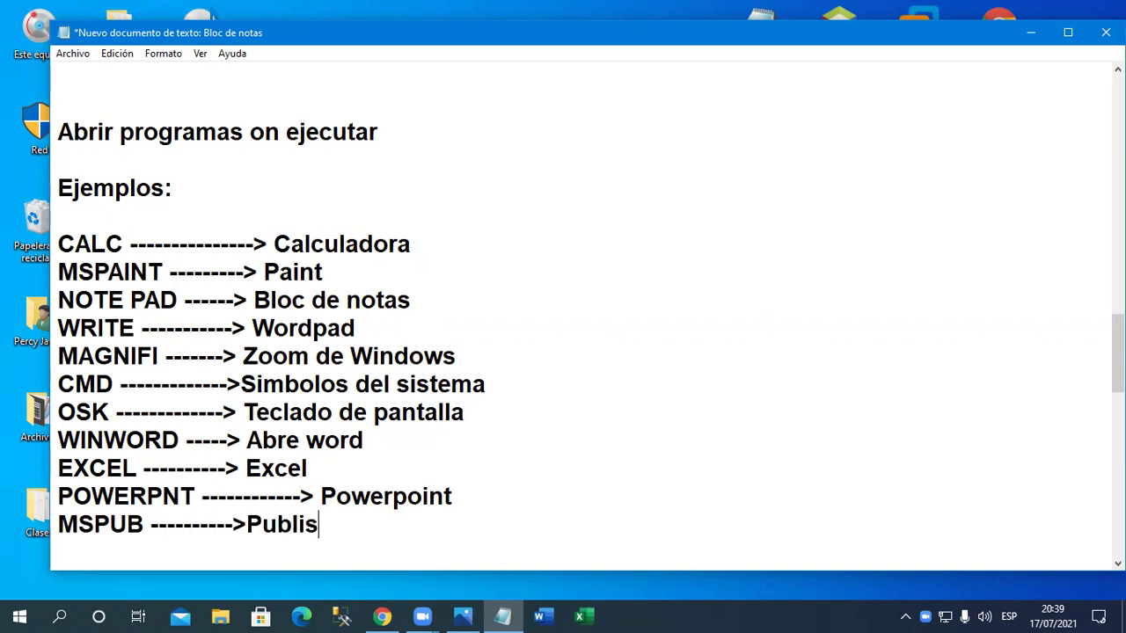
pyautogui.press('Return')
pyautogui.press('Return')
pyautogui.press('Return')
pyautogui.press('Return')
# Write the example line "WMPLAYER --------> reproductor de Windows" directly below the MSPUB line and start a new line
pyautogui.click(541, 479)
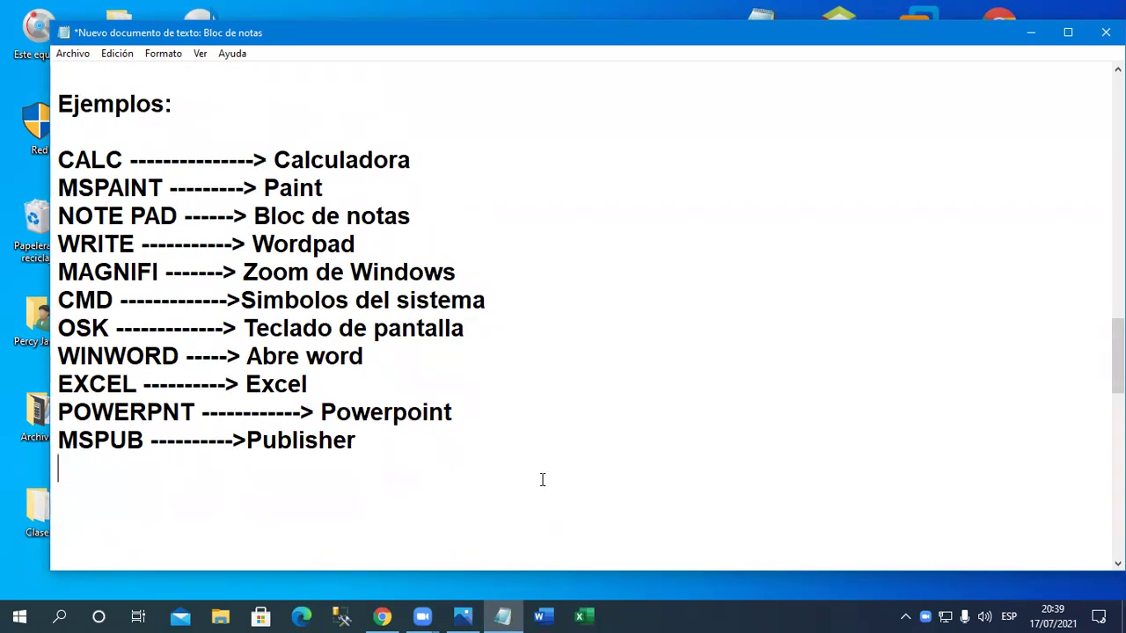
pyautogui.write('w')
pyautogui.press('BackSpace')
pyautogui.write('WMPLAYER ')
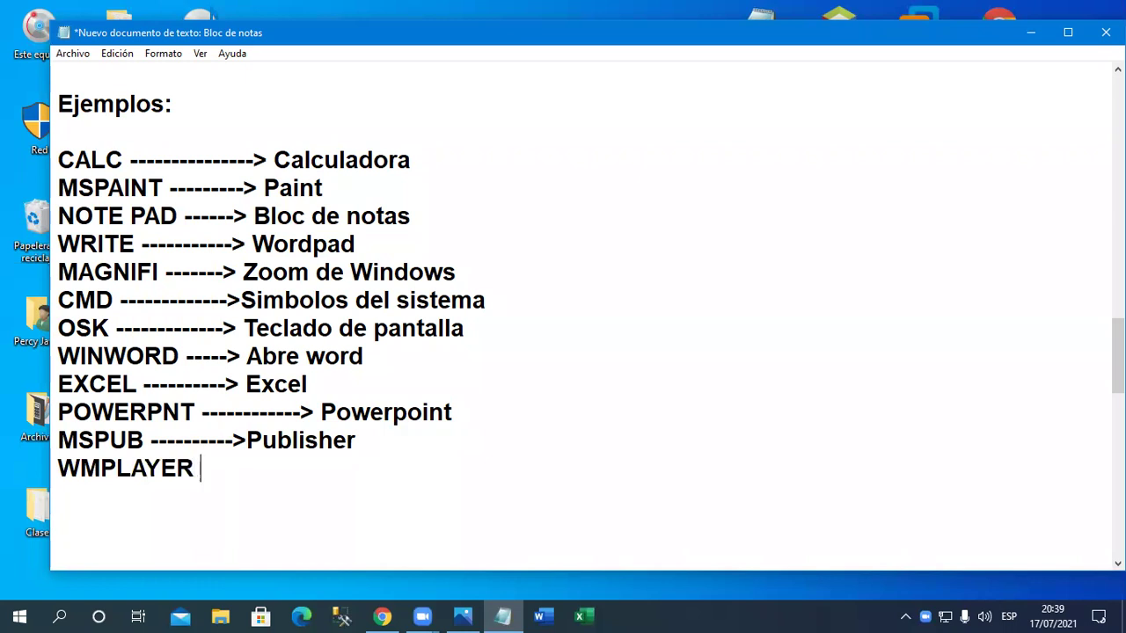
pyautogui.write('--------> reprd')
pyautogui.press('BackSpace')
pyautogui.press('BackSpace')
pyautogui.press('BackSpace')
pyautogui.press('BackSpace')
pyautogui.press('BackSpace')
pyautogui.write('r')
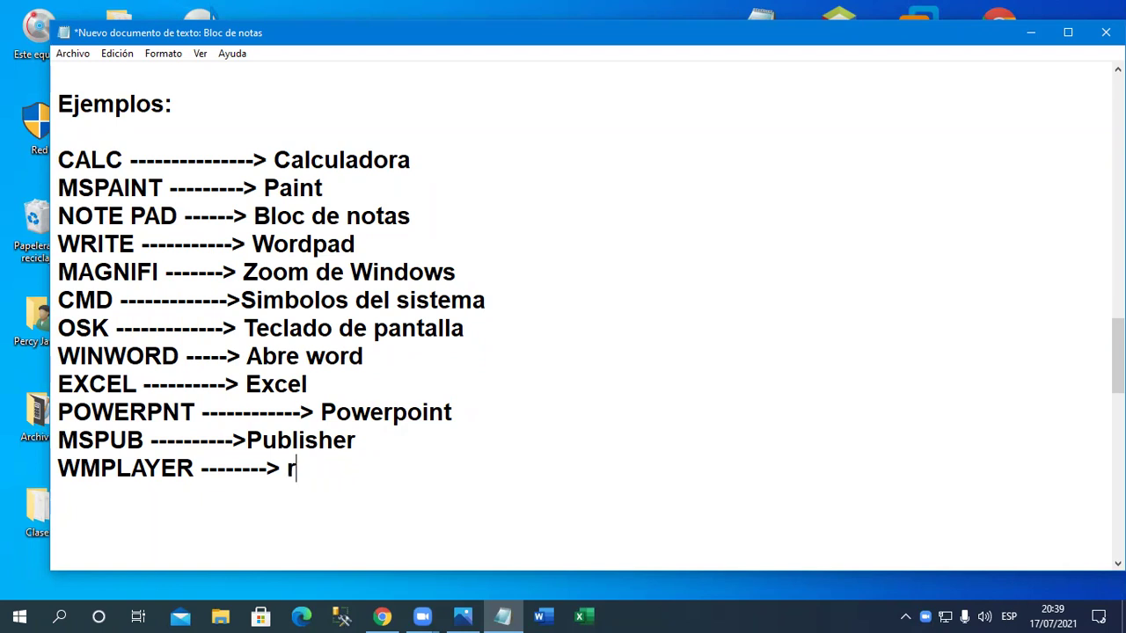
pyautogui.write('eproductor d')
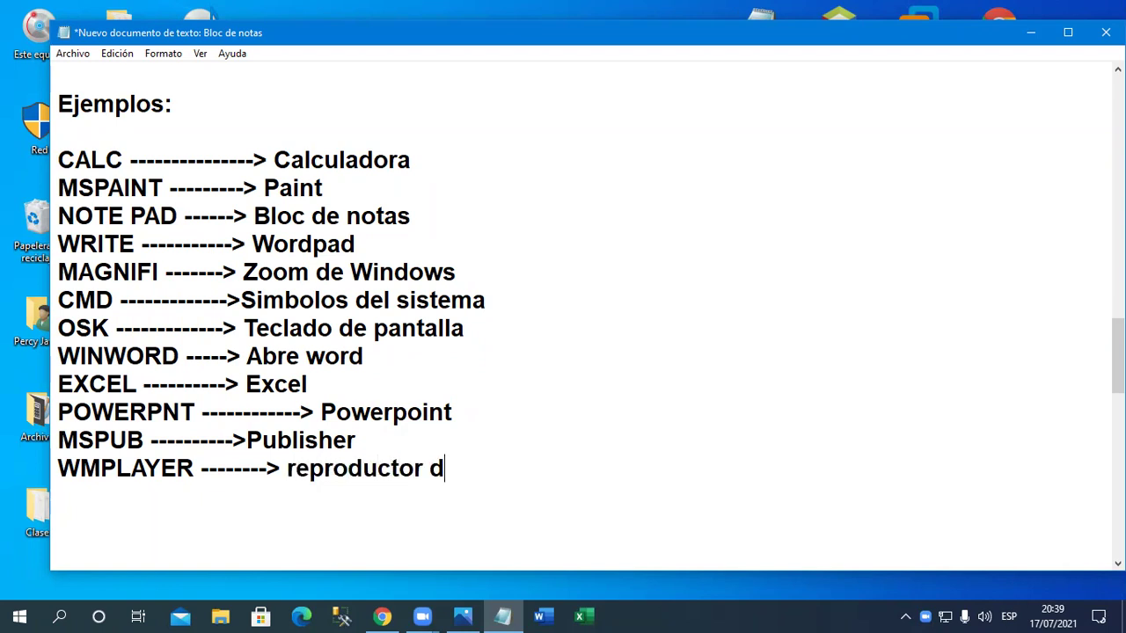
pyautogui.write('e Windows')
pyautogui.press('Return')
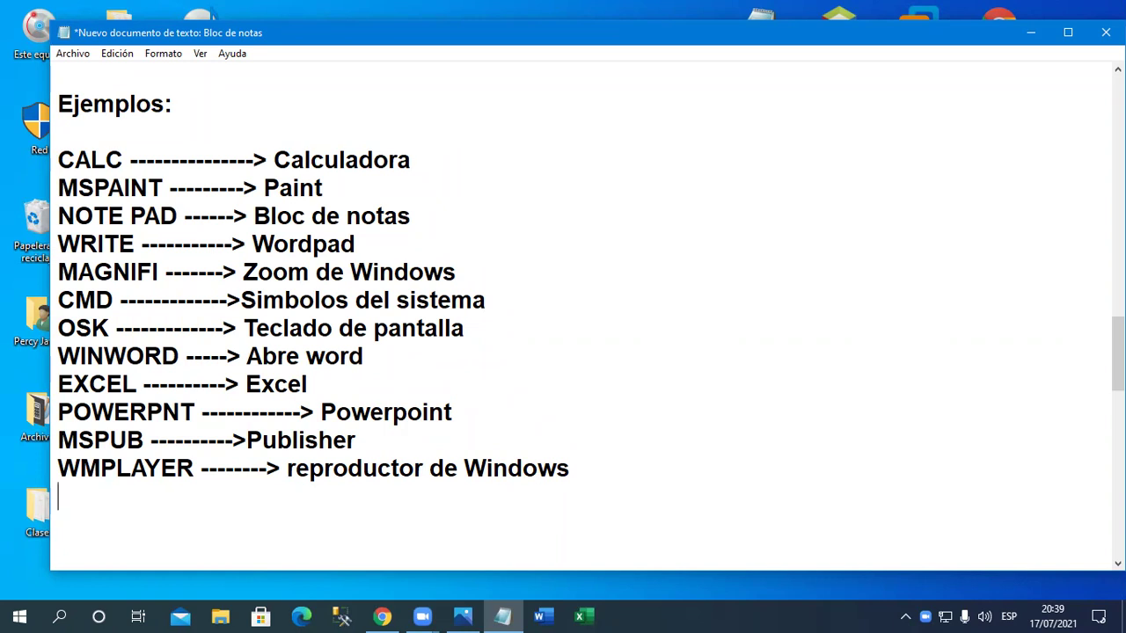
# Write the example line "CORELDRW --------> CorlDraw" below the WMPLAYER line and start a new line
pyautogui.write('CORELDRW')
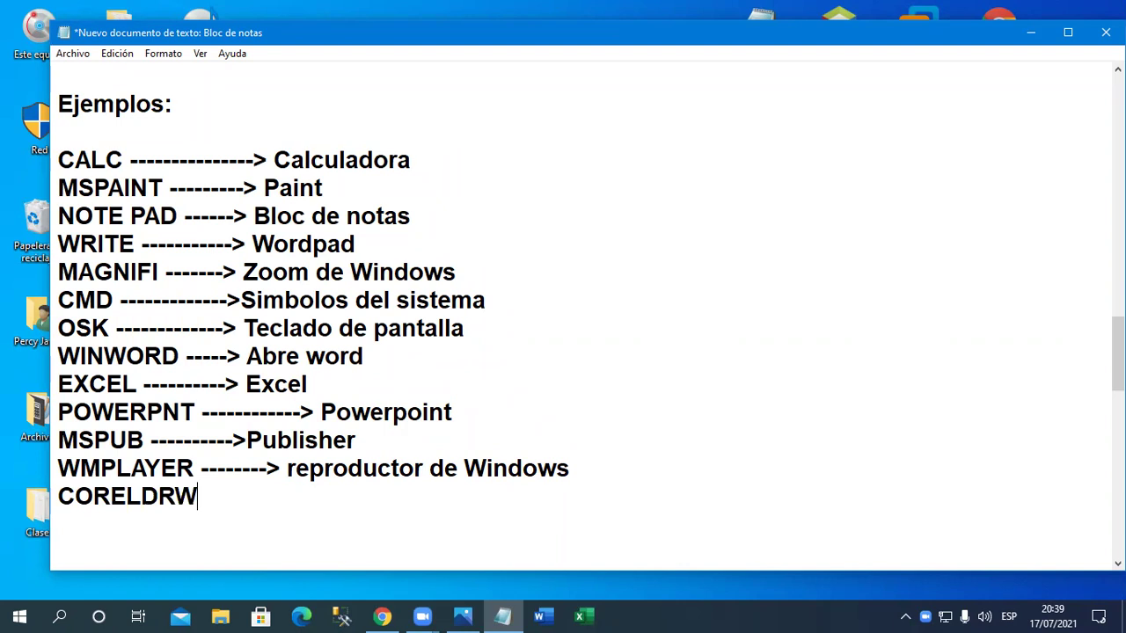
pyautogui.write(' --------> CorlDraw')
pyautogui.press('Return')
pyautogui.press('Return')
pyautogui.press('Return')
pyautogui.press('BackSpace')
pyautogui.press('BackSpace')
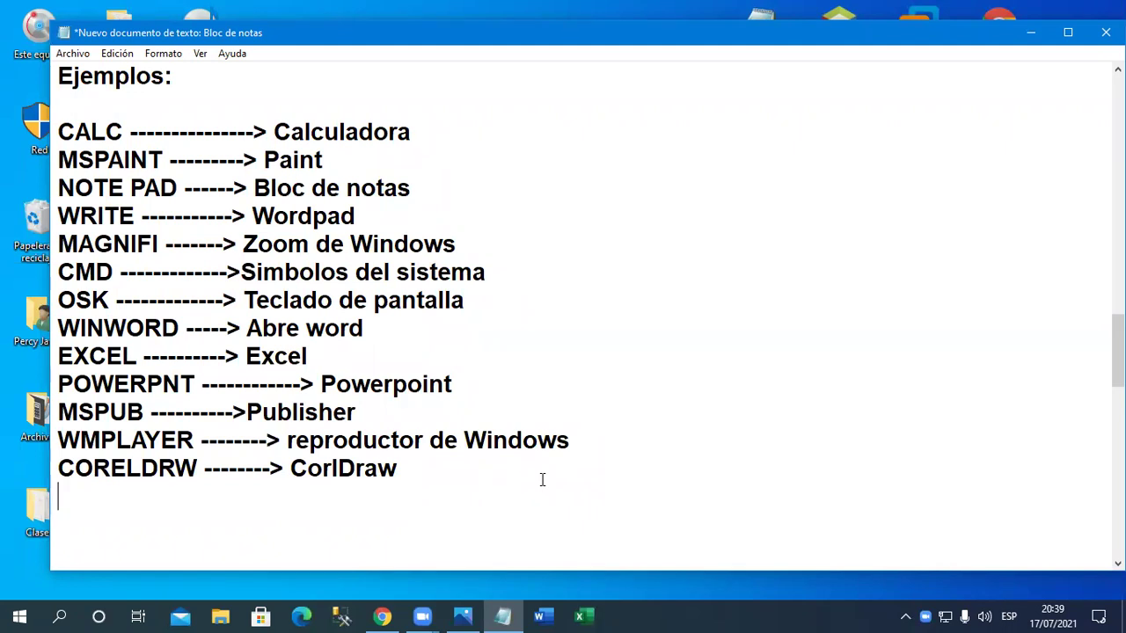
# Write the example line "CHROME ------------> Google chrome" below the CORELDRW line and add blank lines after it
pyautogui.write('CHR')
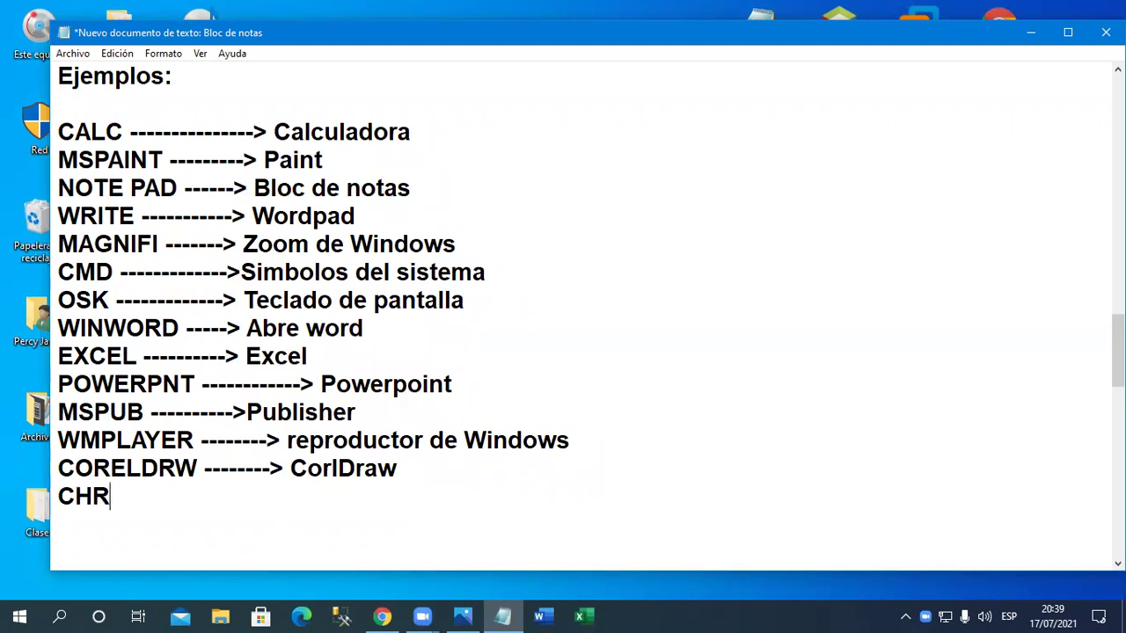
pyautogui.write('OMEW')
pyautogui.press('BackSpace')
pyautogui.write('------------> ')
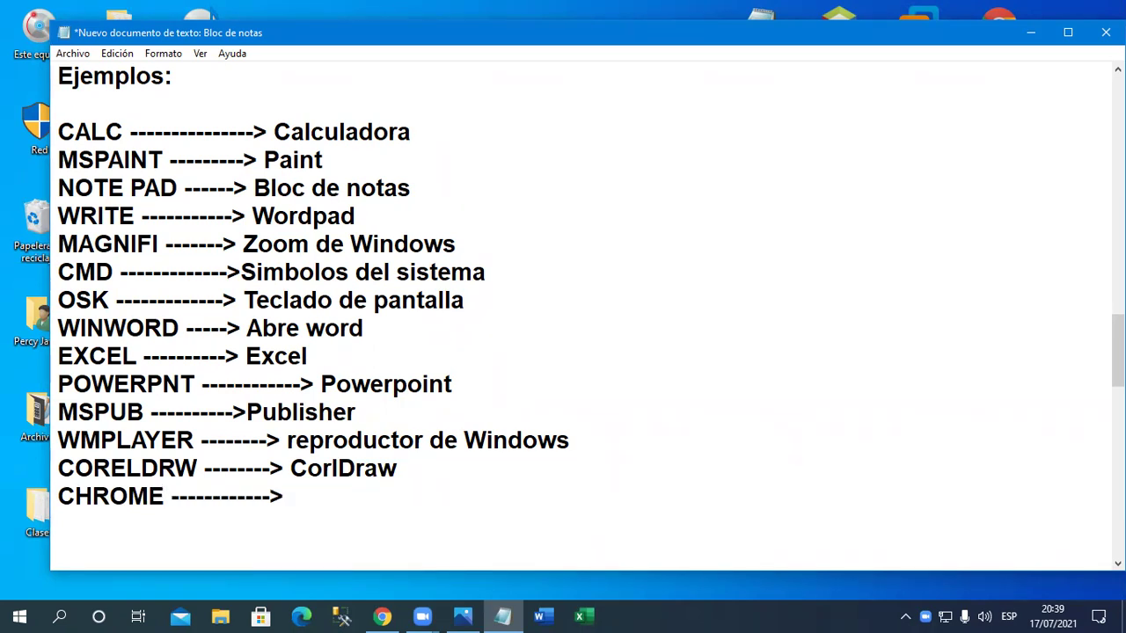
pyautogui.write('Google chrome')
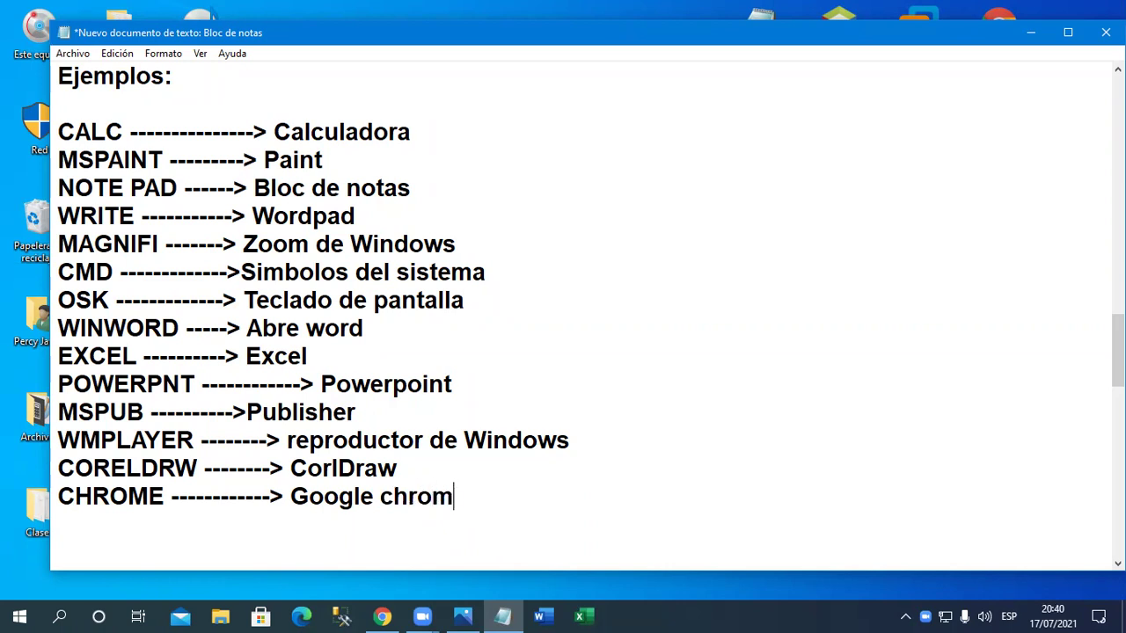
pyautogui.press('Return')
pyautogui.press('Return')
pyautogui.press('Return')
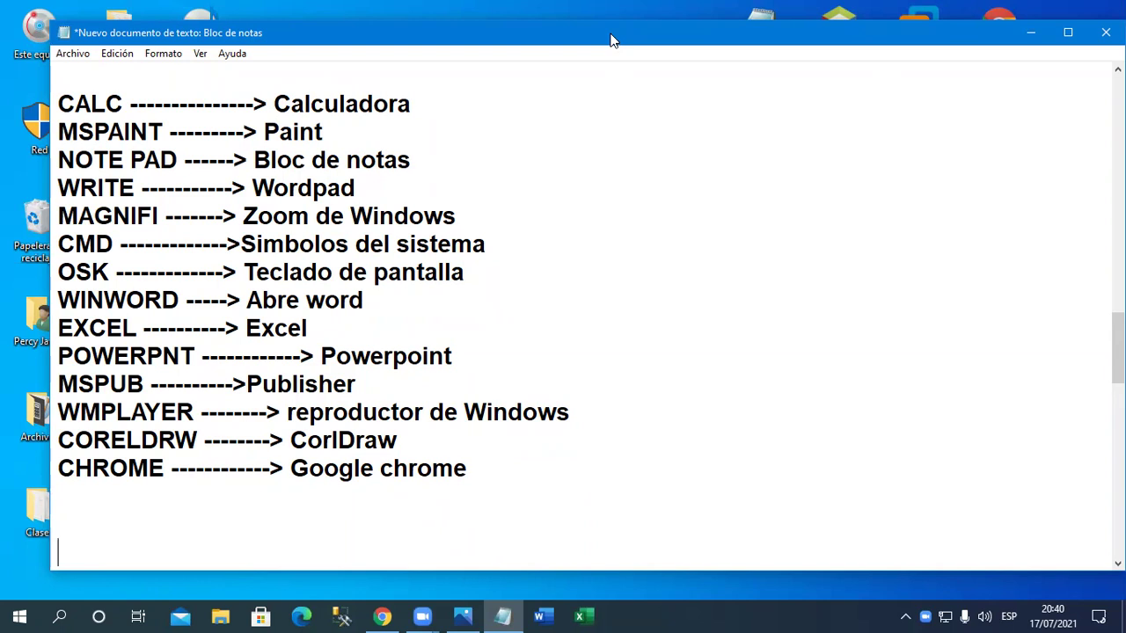
pyautogui.click(700, 249)
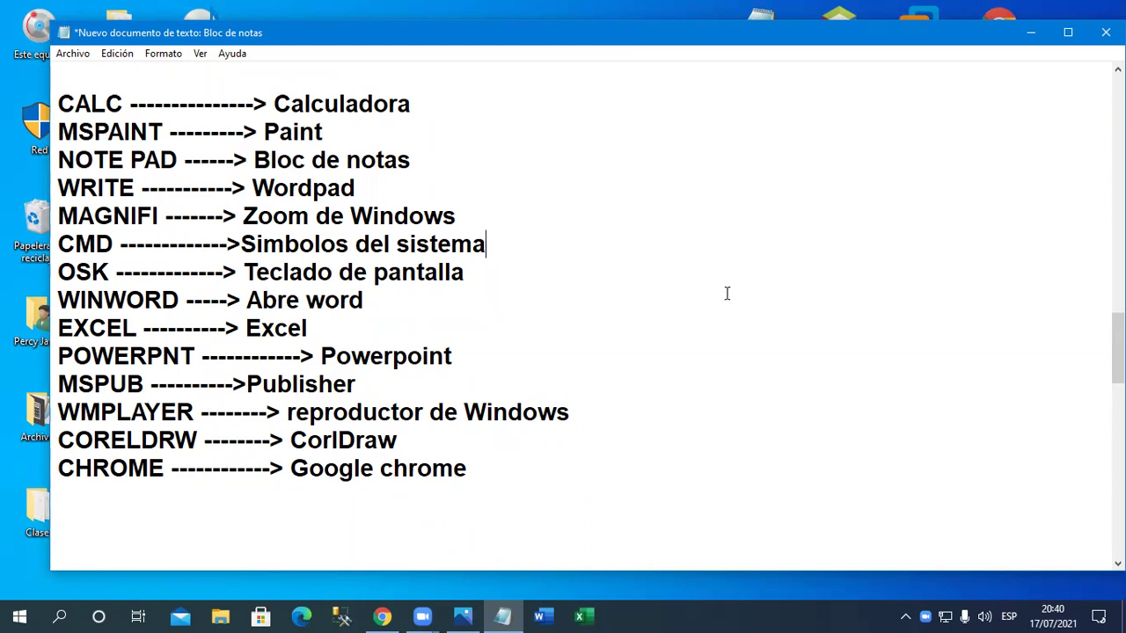
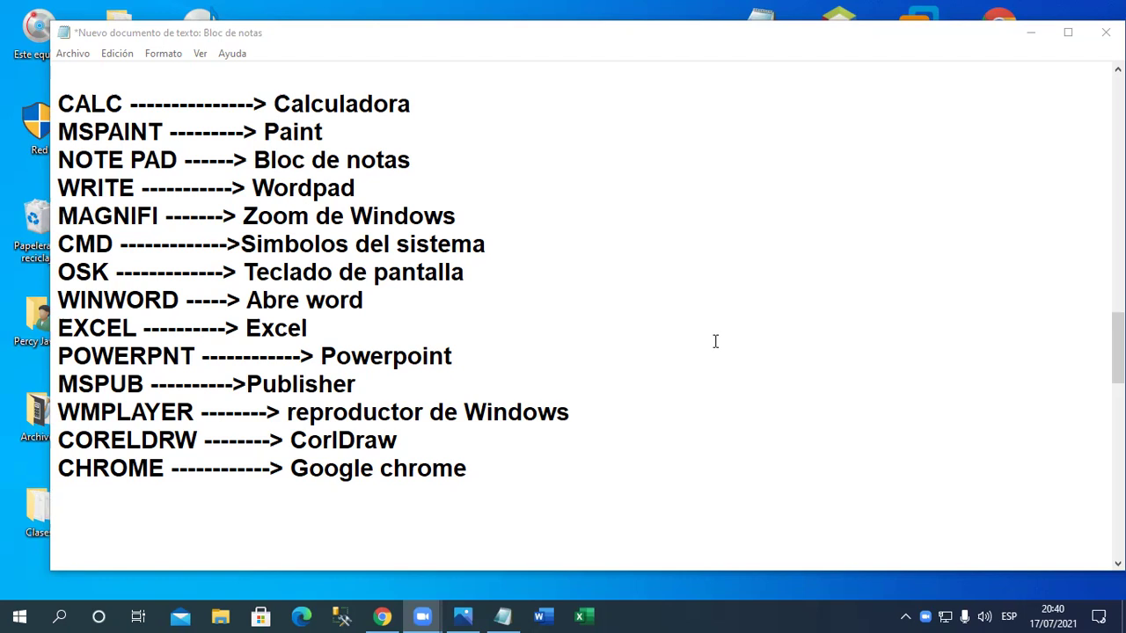
pyautogui.press('super')
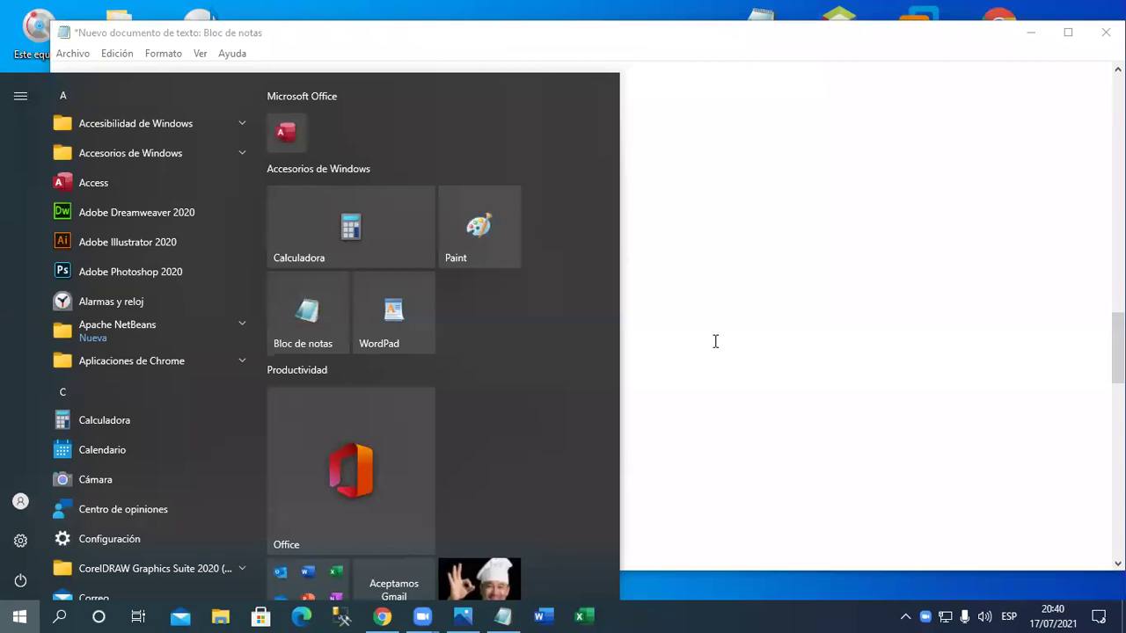
pyautogui.click(715, 341)
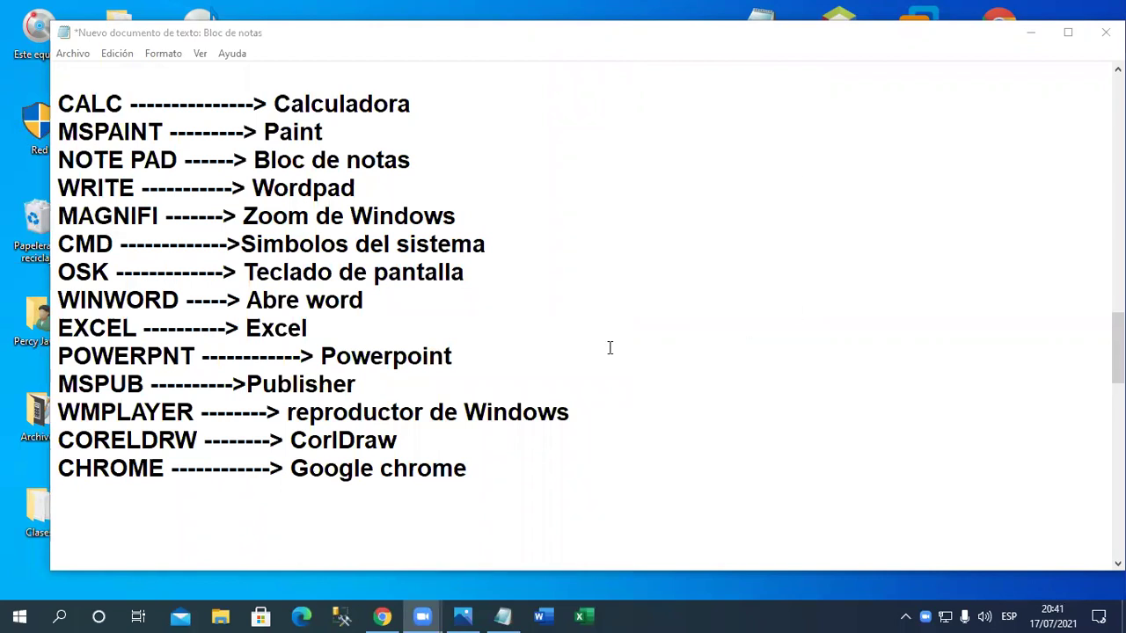
pyautogui.click(726, 464)
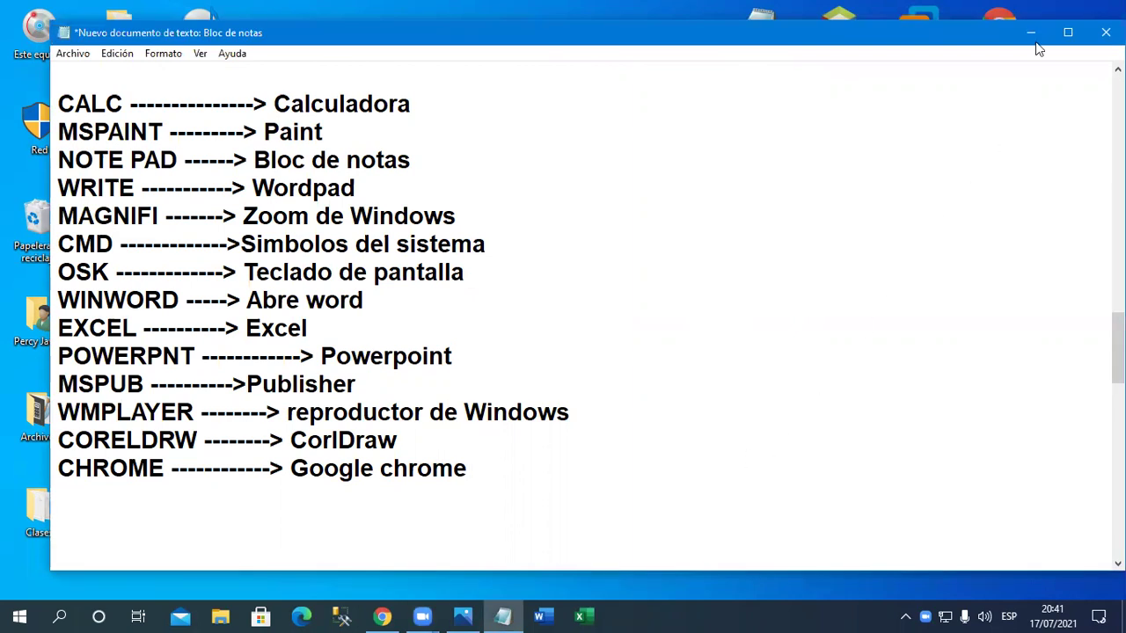
# Review the notes on the Ejecutar window, highlighting the "-Abrir programas" line, and go over the list of example commands
pyautogui.scroll(4, 657, 411)
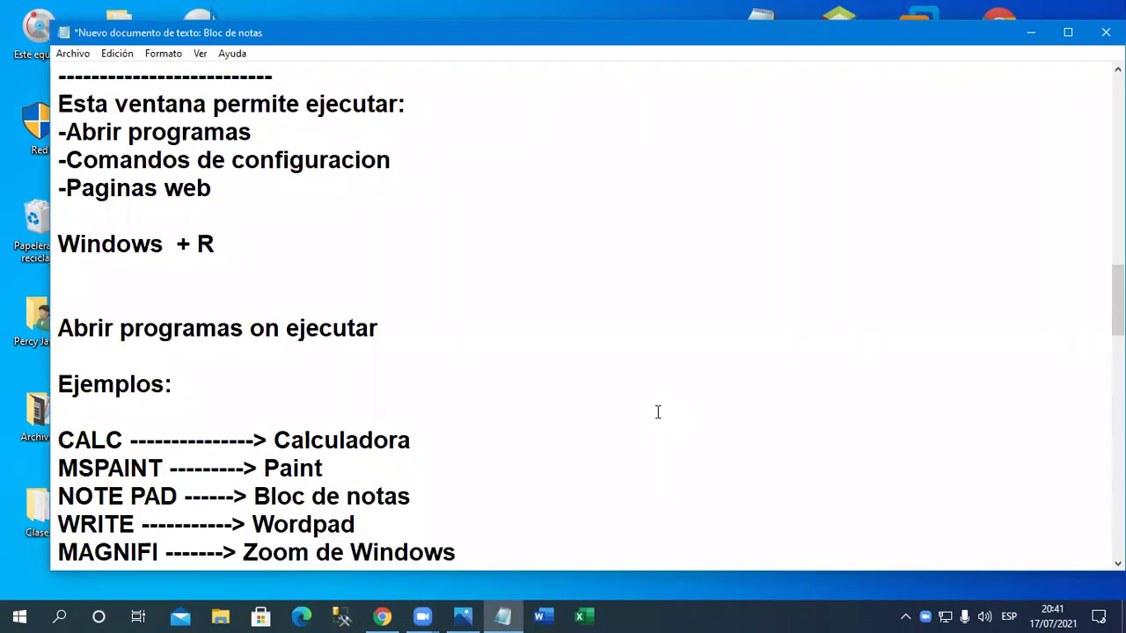
pyautogui.scroll(1, 866, 462)
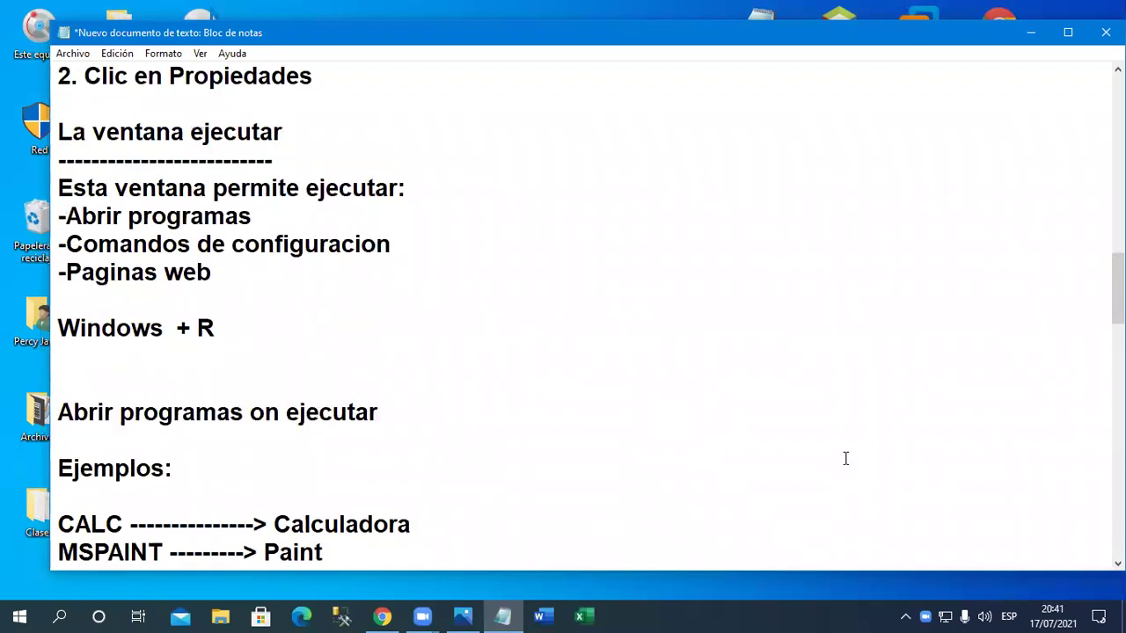
pyautogui.click(60, 218)
pyautogui.keyDown('shift'); pyautogui.click(282, 218); pyautogui.keyUp('shift')
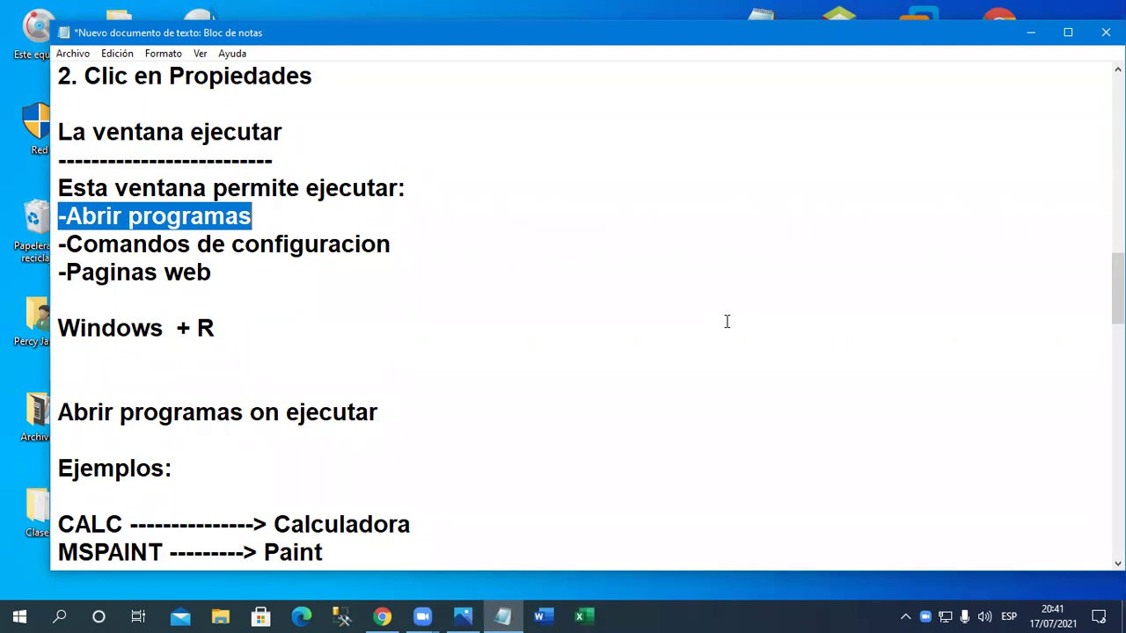
pyautogui.scroll(-1, 725, 319)
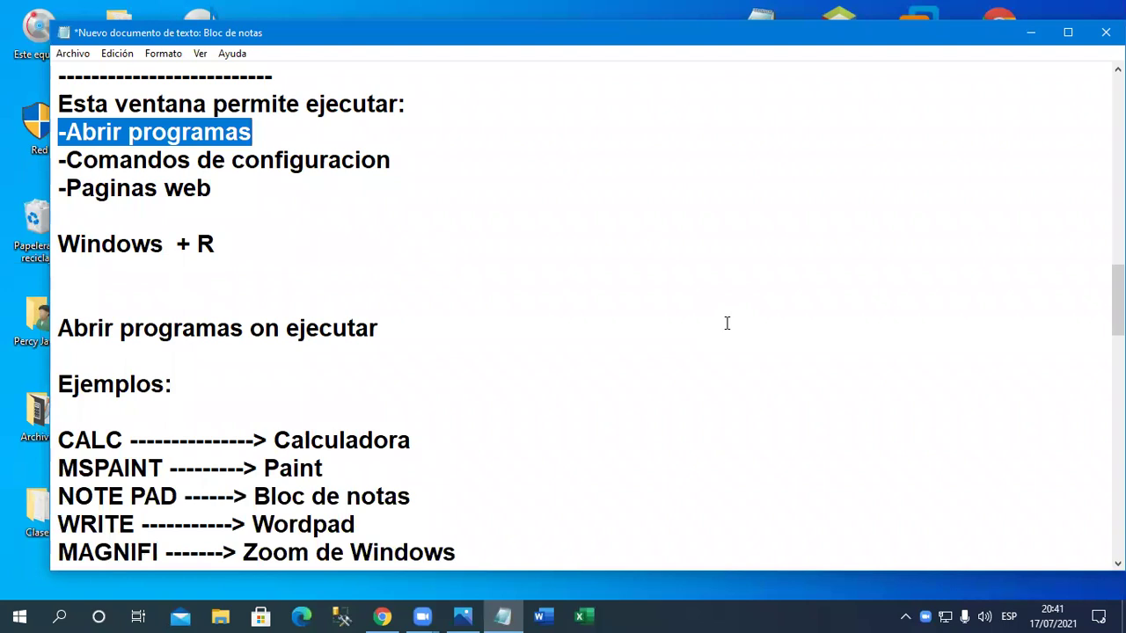
pyautogui.scroll(-3, 721, 326)
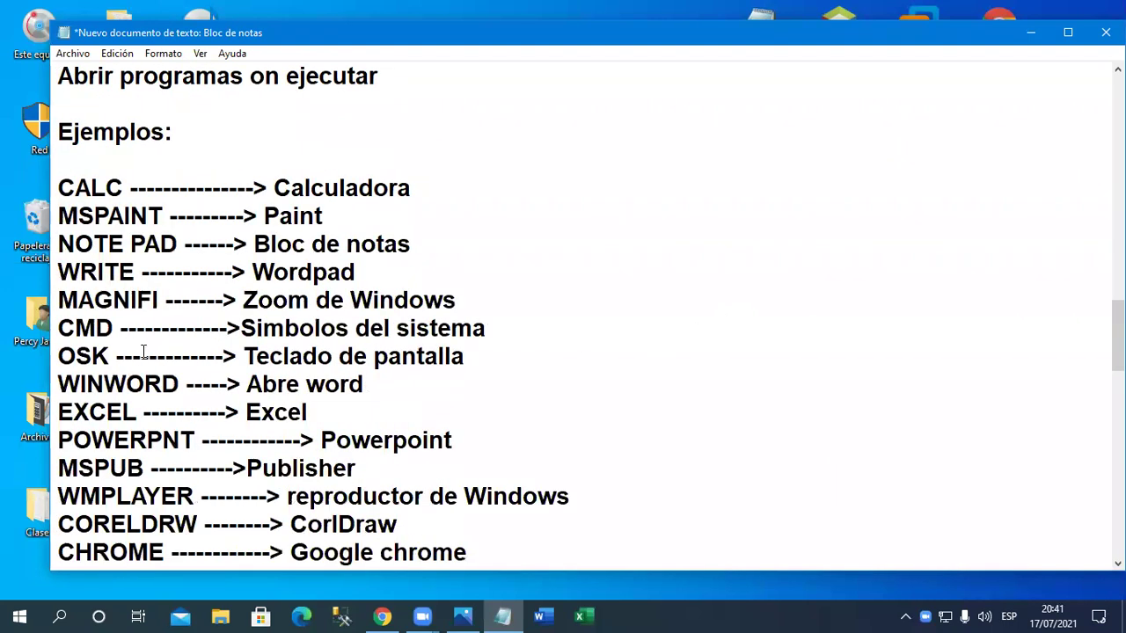
pyautogui.scroll(-1, 231, 344)
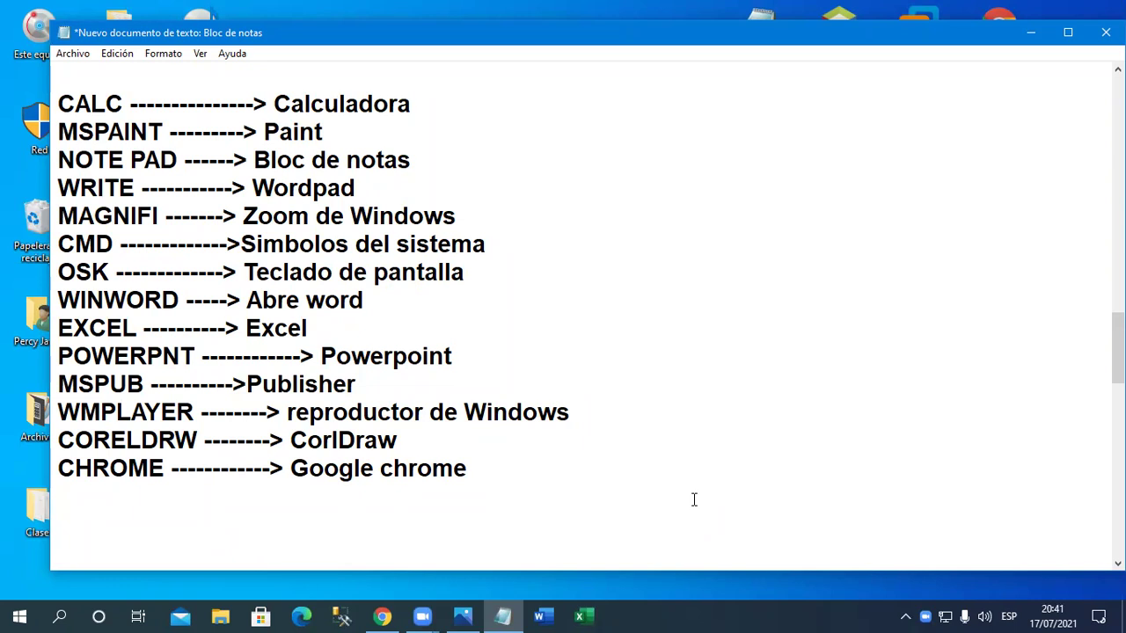
# Open the Ejecutar window and illustrate its shortcut with temporary marks on the Windows and R keys of the keyboard picture in Fotos
pyautogui.press('super+r')
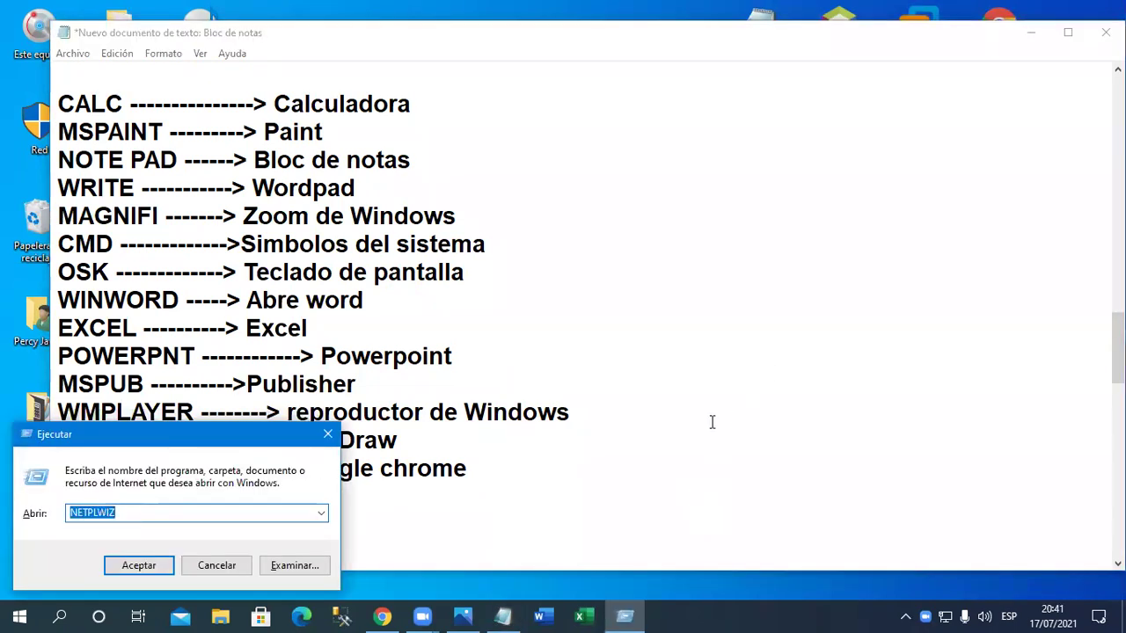
pyautogui.click(479, 613)
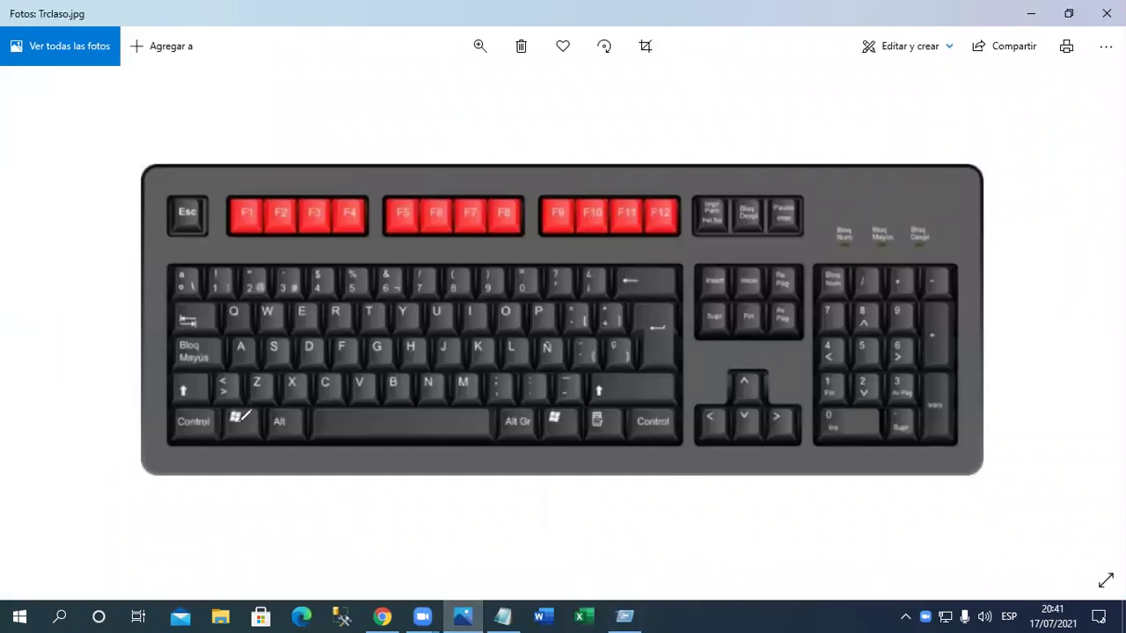
pyautogui.moveTo(231, 422); pyautogui.dragTo(252, 441)
pyautogui.moveTo(333, 304)
pyautogui.mouseDown()
pyautogui.moveTo(345, 331)
pyautogui.moveTo(355, 300)
pyautogui.moveTo(332, 327)
pyautogui.mouseUp()
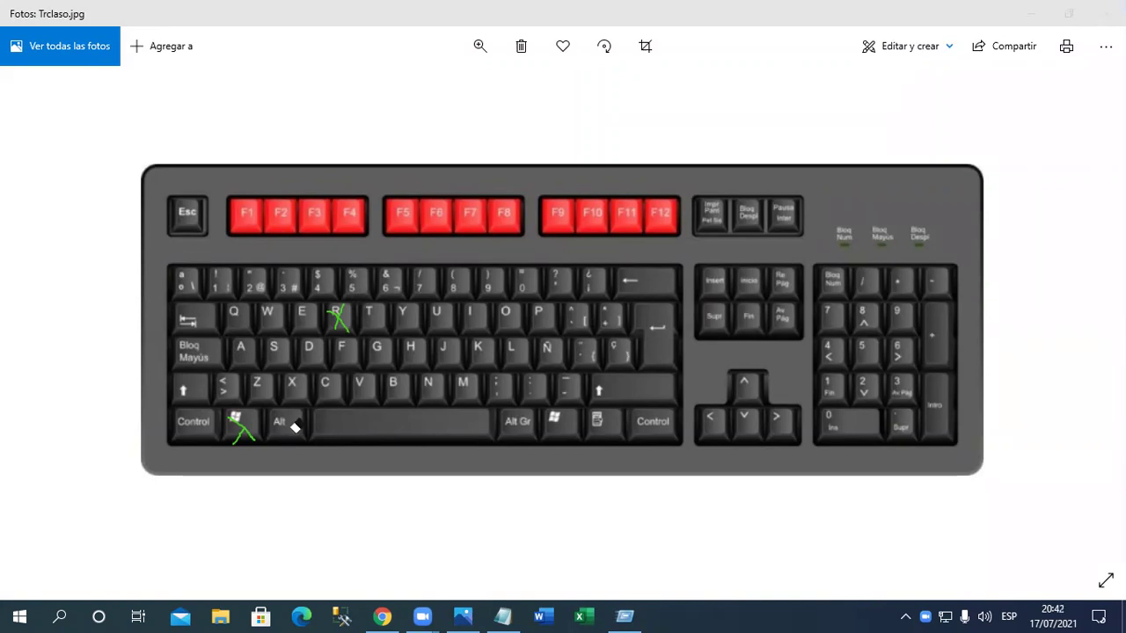
pyautogui.moveTo(349, 323)
pyautogui.mouseDown()
pyautogui.moveTo(339, 319)
pyautogui.moveTo(282, 414)
pyautogui.moveTo(244, 426)
pyautogui.moveTo(252, 431)
pyautogui.mouseUp()
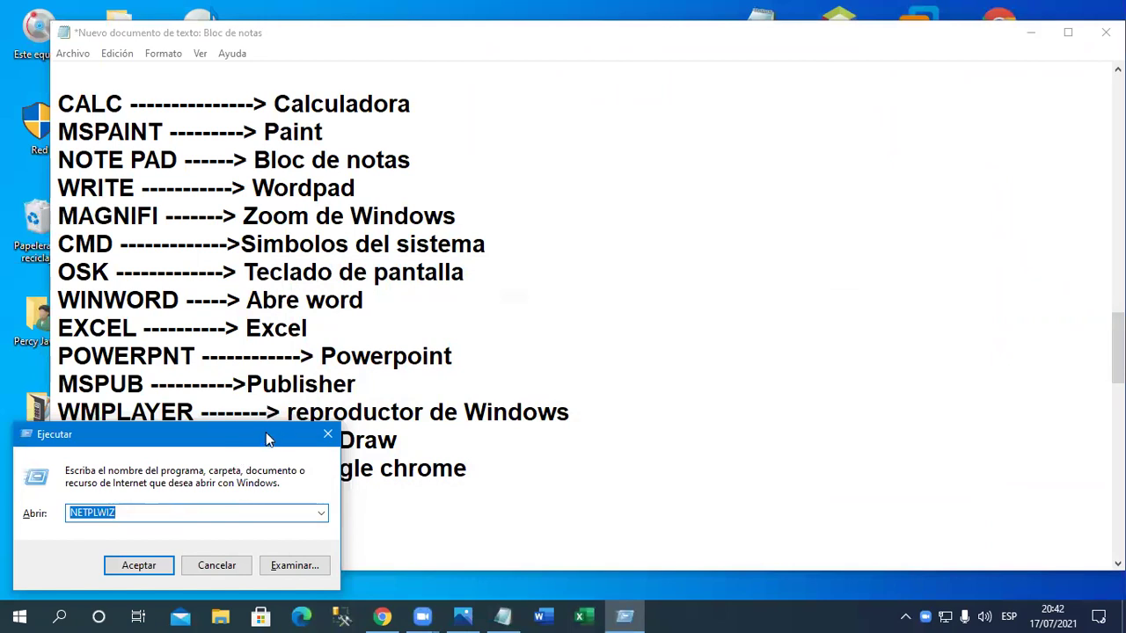
# Launch the calculator by running CALC from the Ejecutar window, and close it after moving it clear of the notes
pyautogui.moveTo(269, 440); pyautogui.dragTo(310, 418)
pyautogui.press('BackSpace')
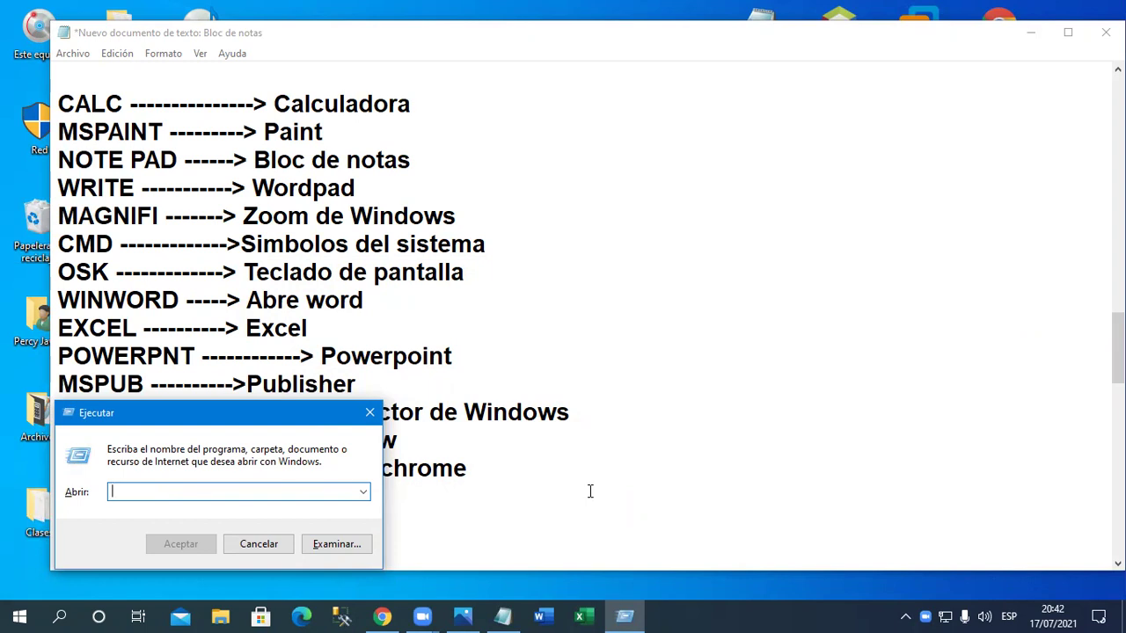
pyautogui.write('CALC')
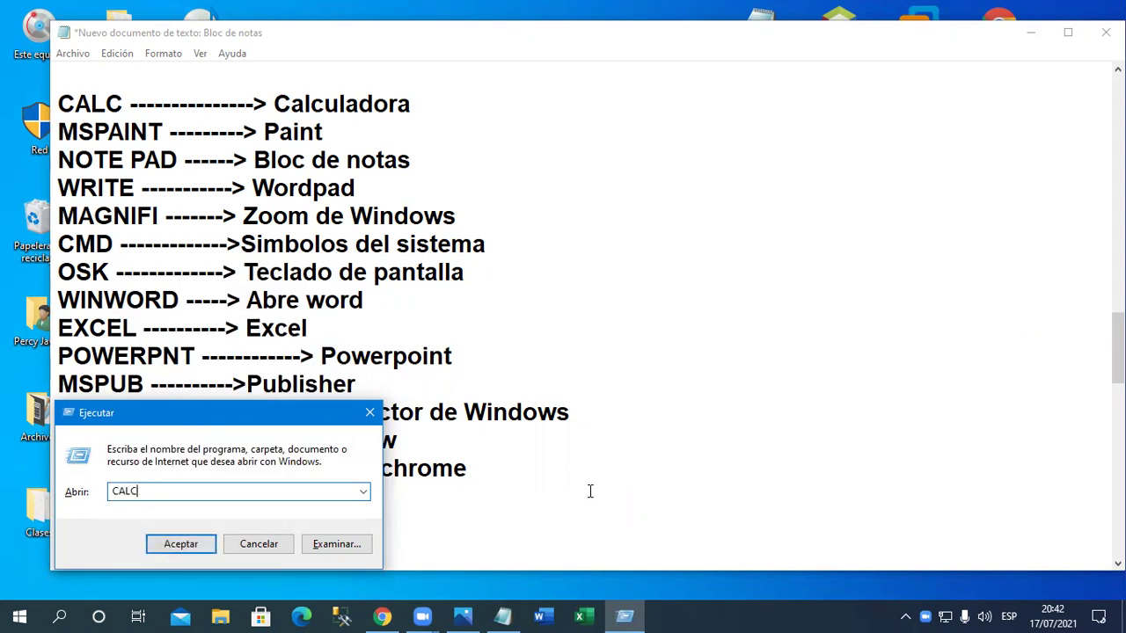
pyautogui.press('BackSpace')
pyautogui.press('Down')
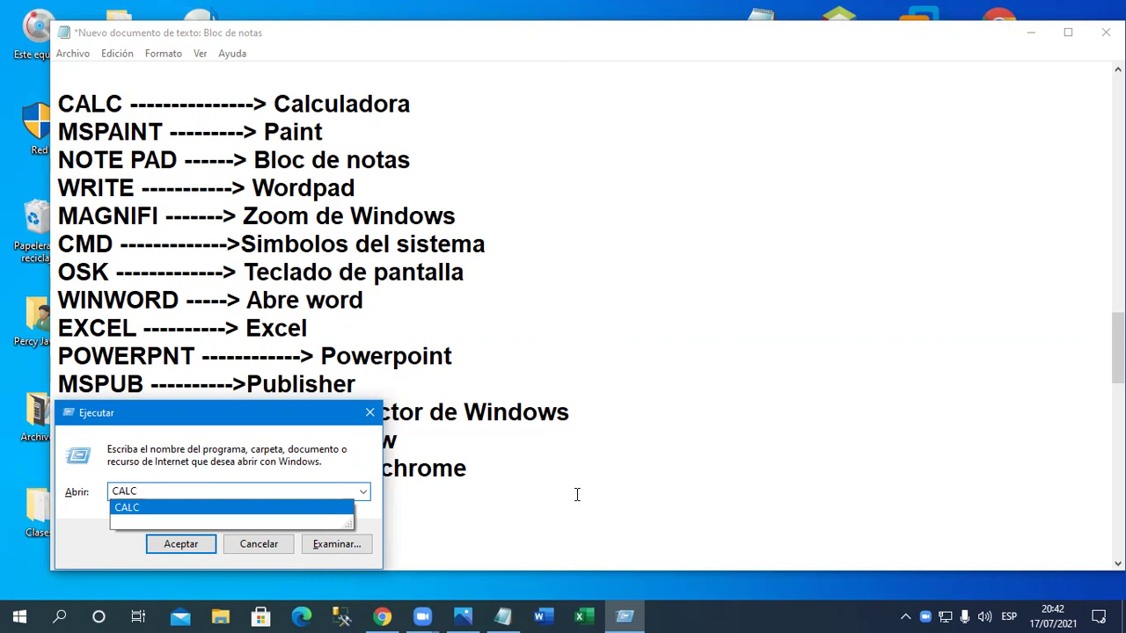
pyautogui.click(204, 543)
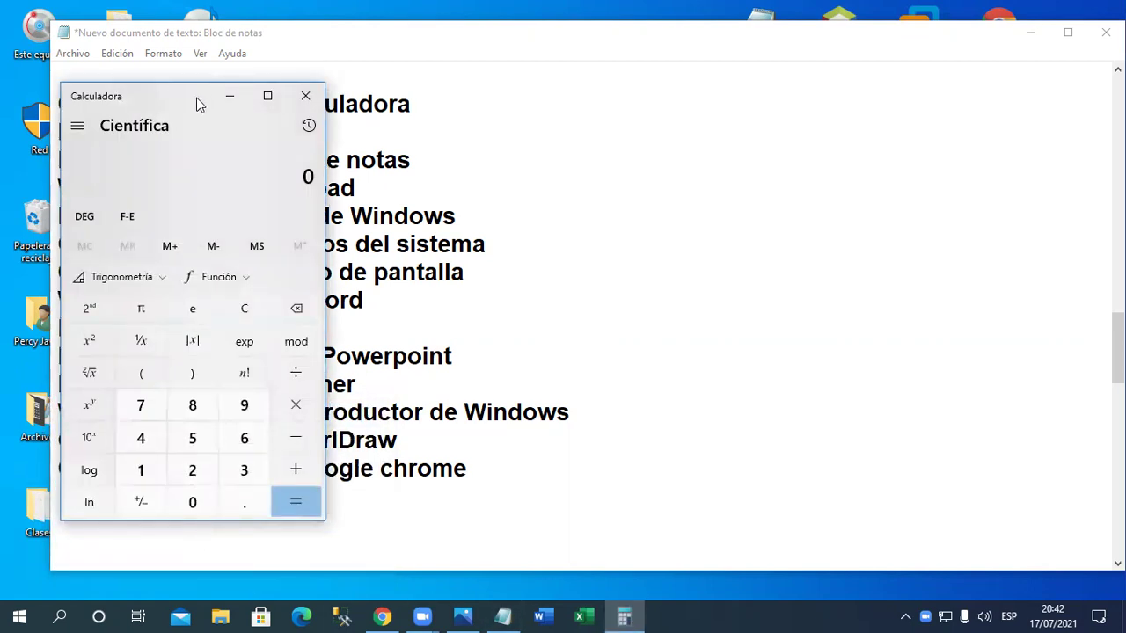
pyautogui.moveTo(198, 105); pyautogui.dragTo(832, 88)
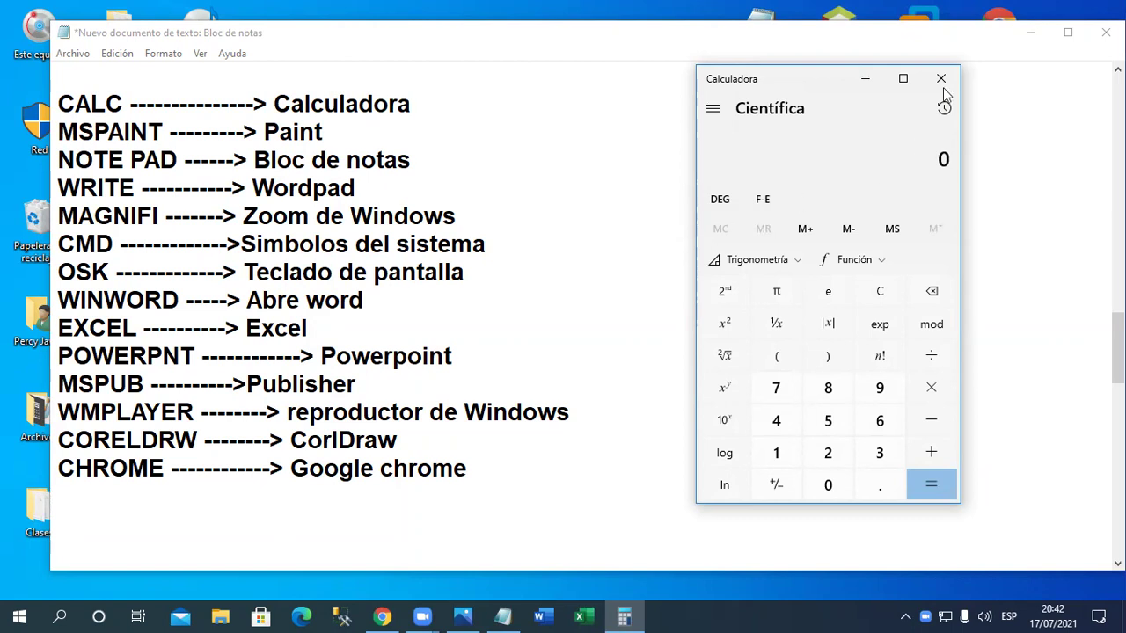
pyautogui.hotkey('alt', 'F4')
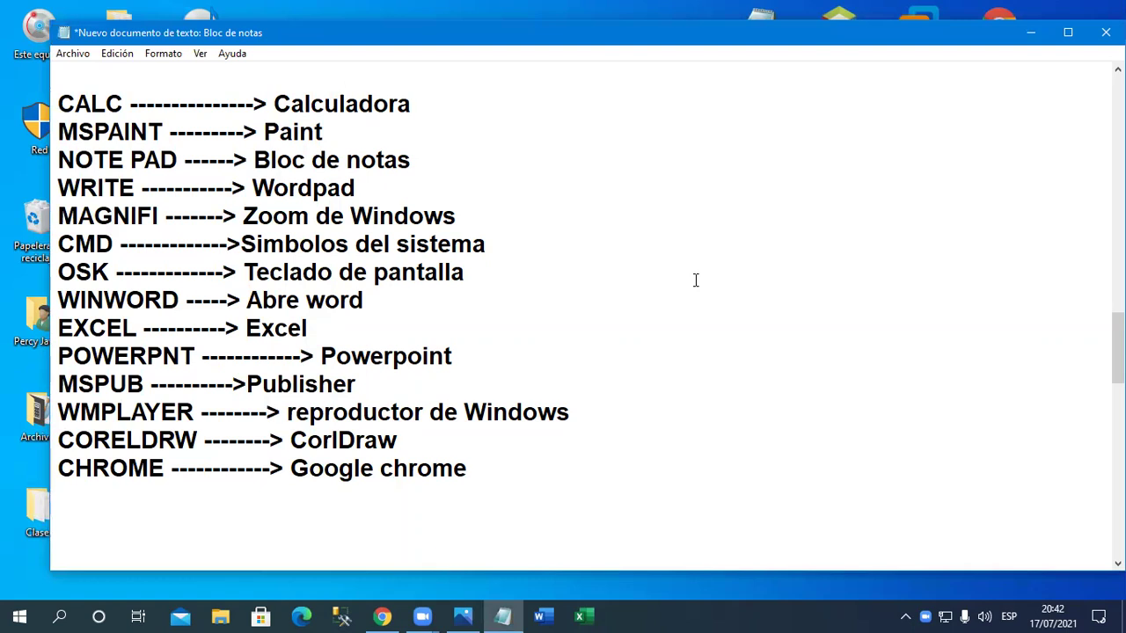
# Minimize the notes window to show the desktop
pyautogui.click(20, 615)
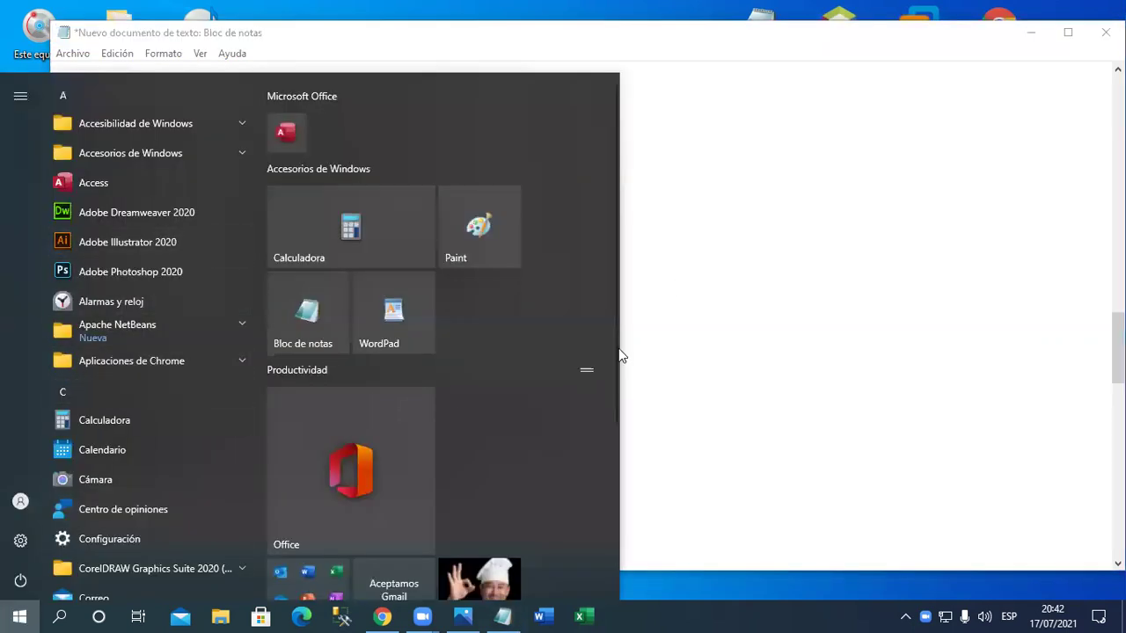
pyautogui.click(690, 318)
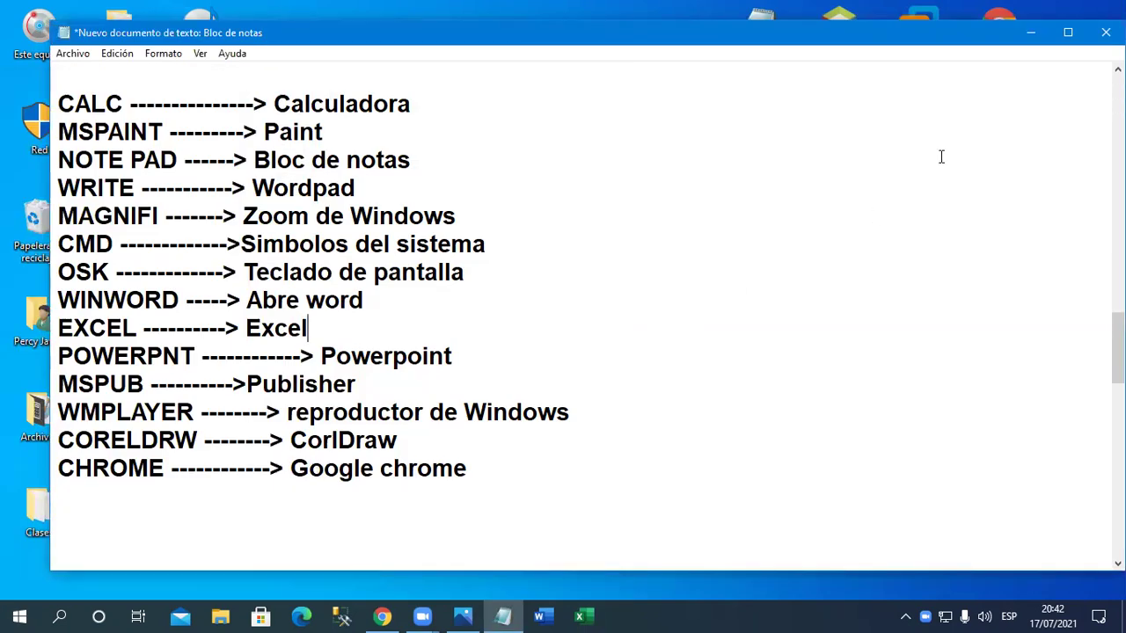
pyautogui.click(1030, 32)
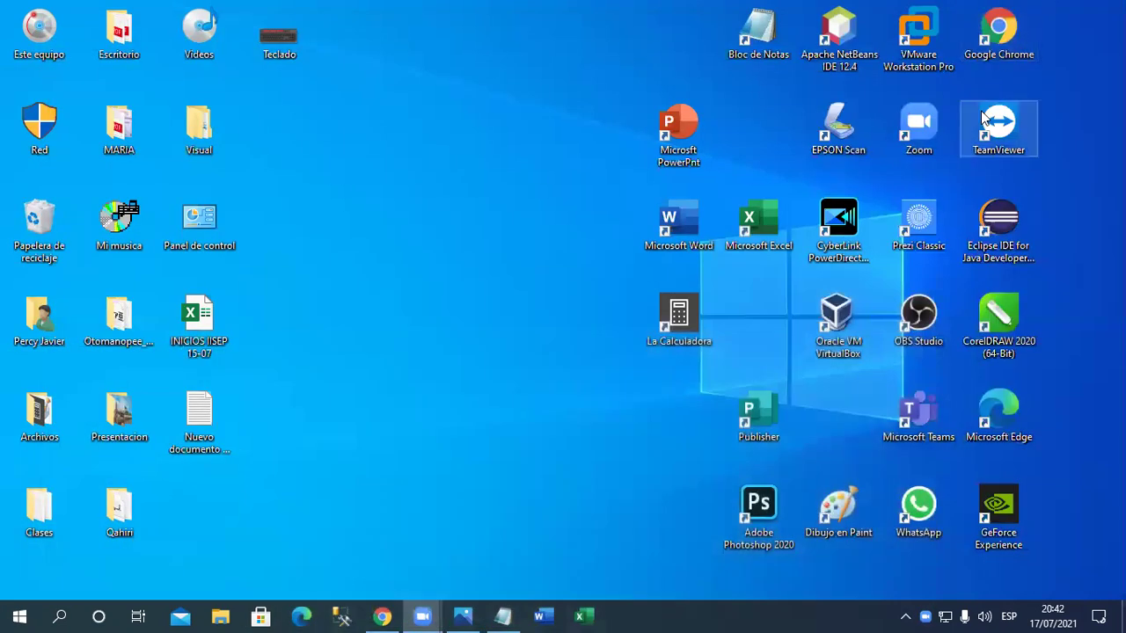
pyautogui.click(504, 614)
pyautogui.click(506, 614)
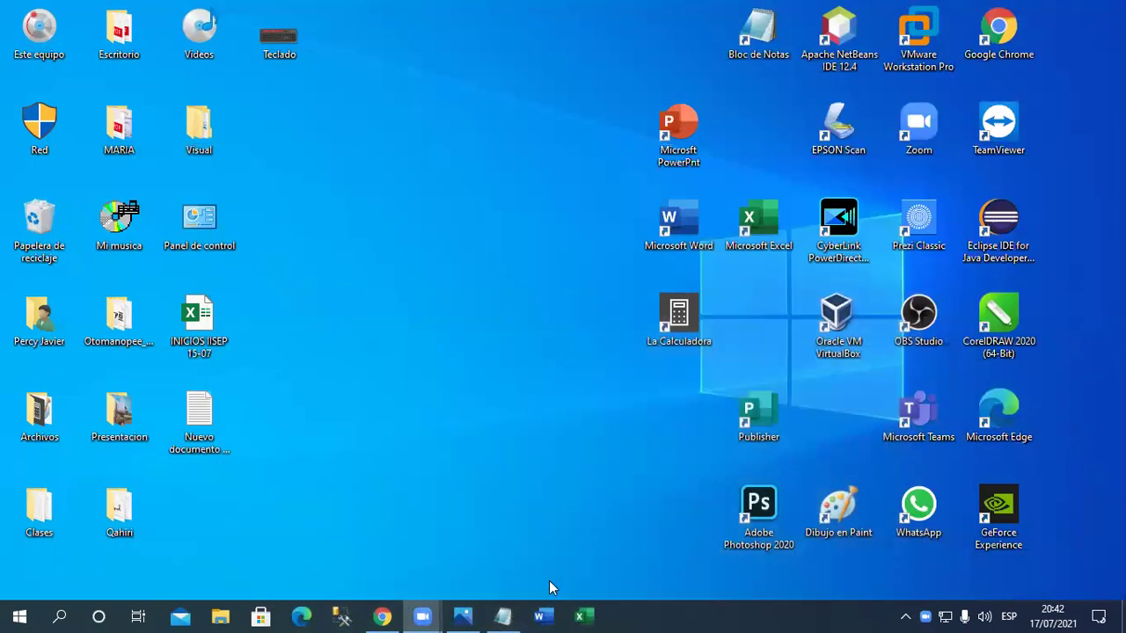
pyautogui.click(503, 615)
pyautogui.click(503, 615)
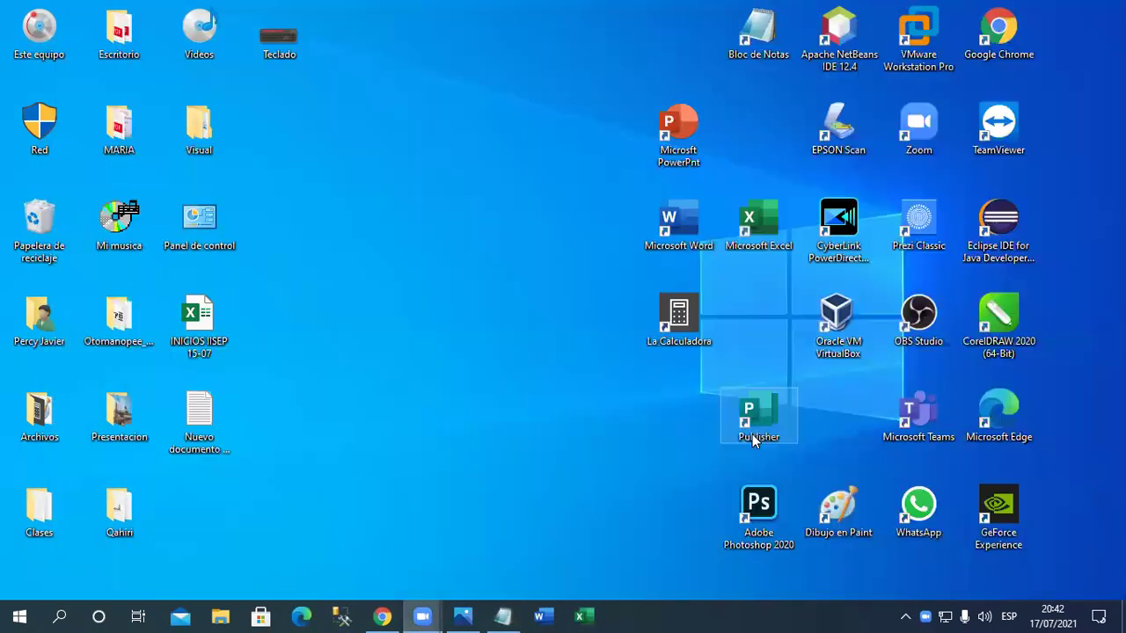
# Open Paint by running MSPAINT from the Ejecutar window
pyautogui.press('super+r')
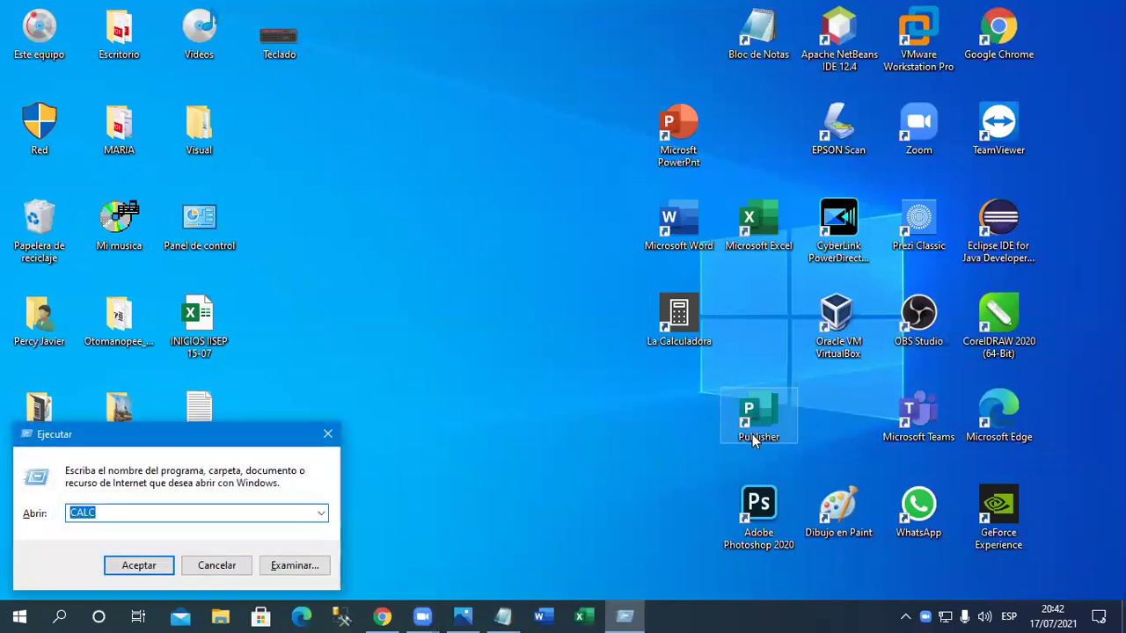
pyautogui.write('MSPAINT')
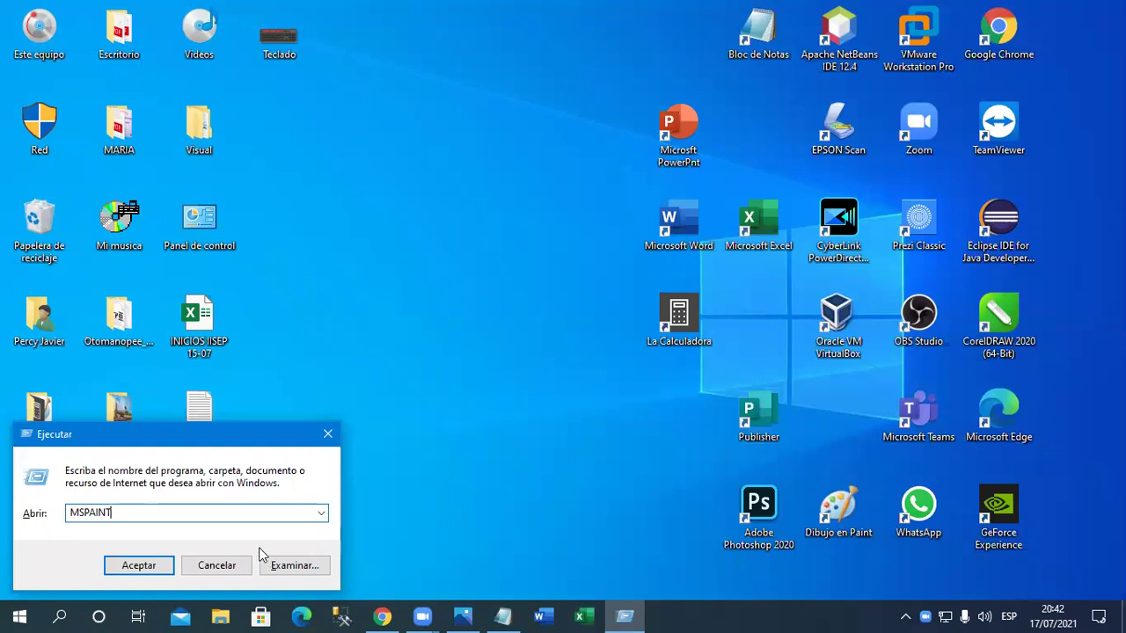
pyautogui.click(152, 564)
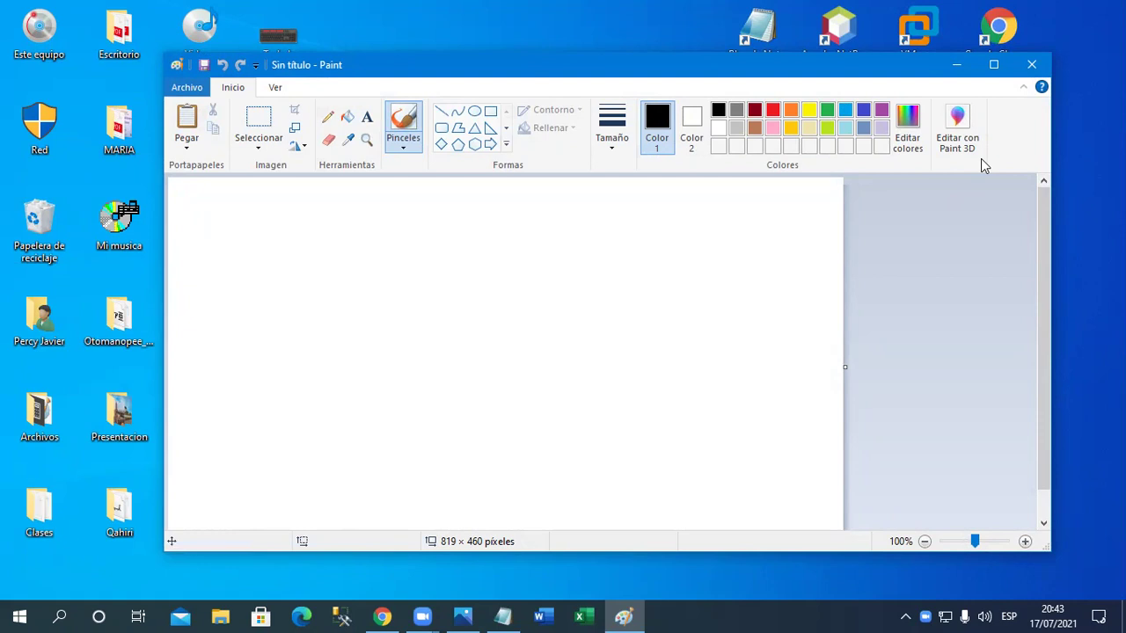
# Check the command notes, minimize them, open WordPad by running WRITE from the Ejecutar window, and close it
pyautogui.click(504, 616)
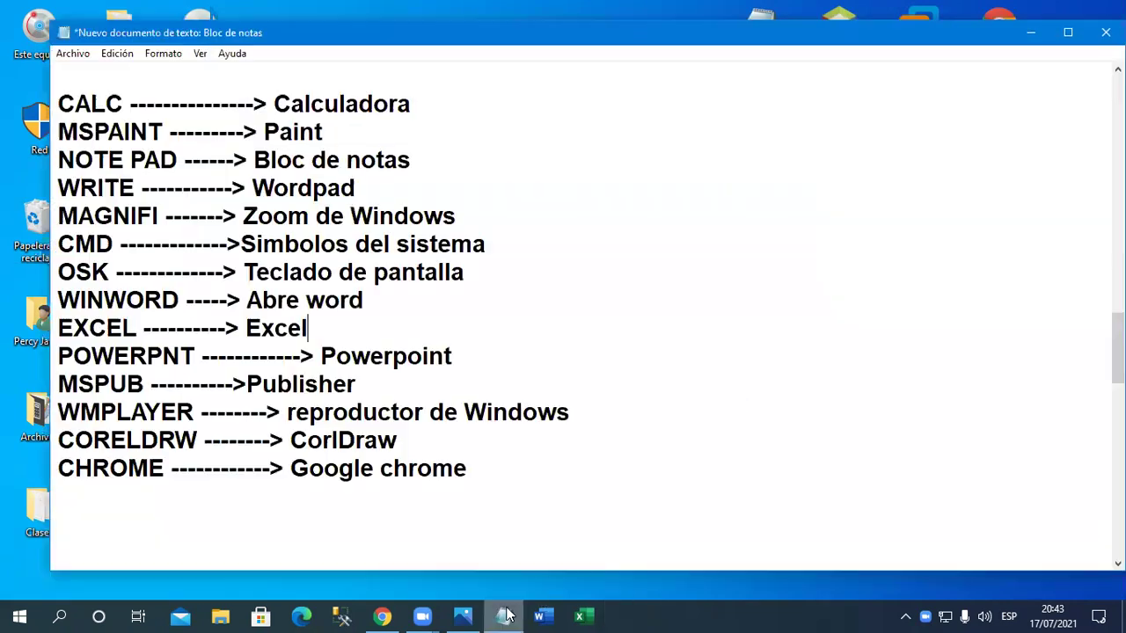
pyautogui.click(504, 615)
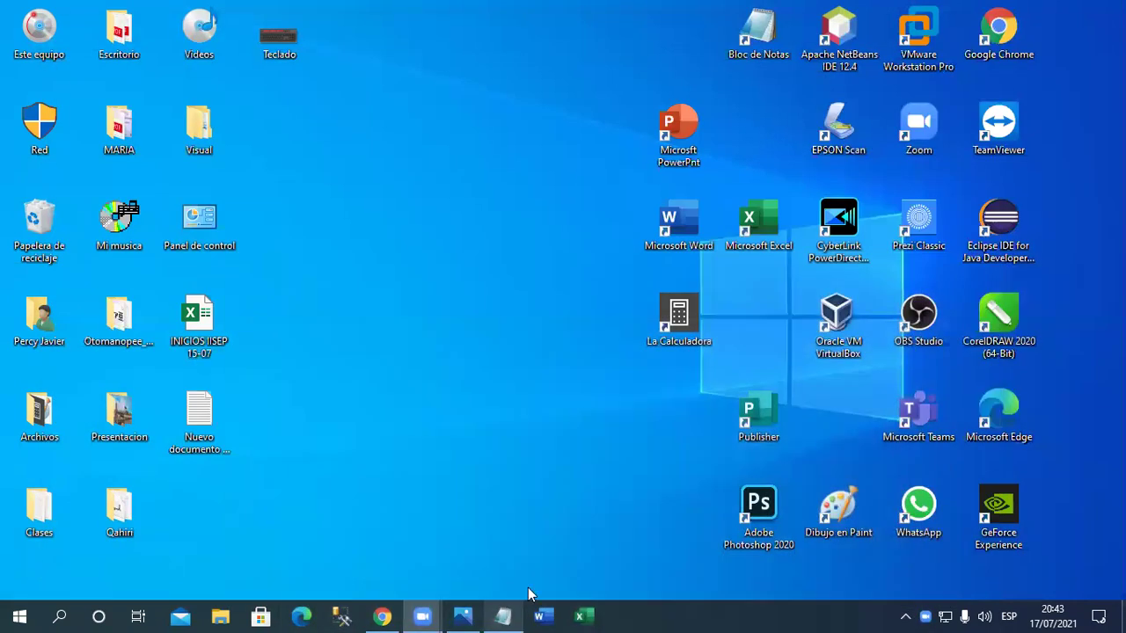
pyautogui.press('super+r')
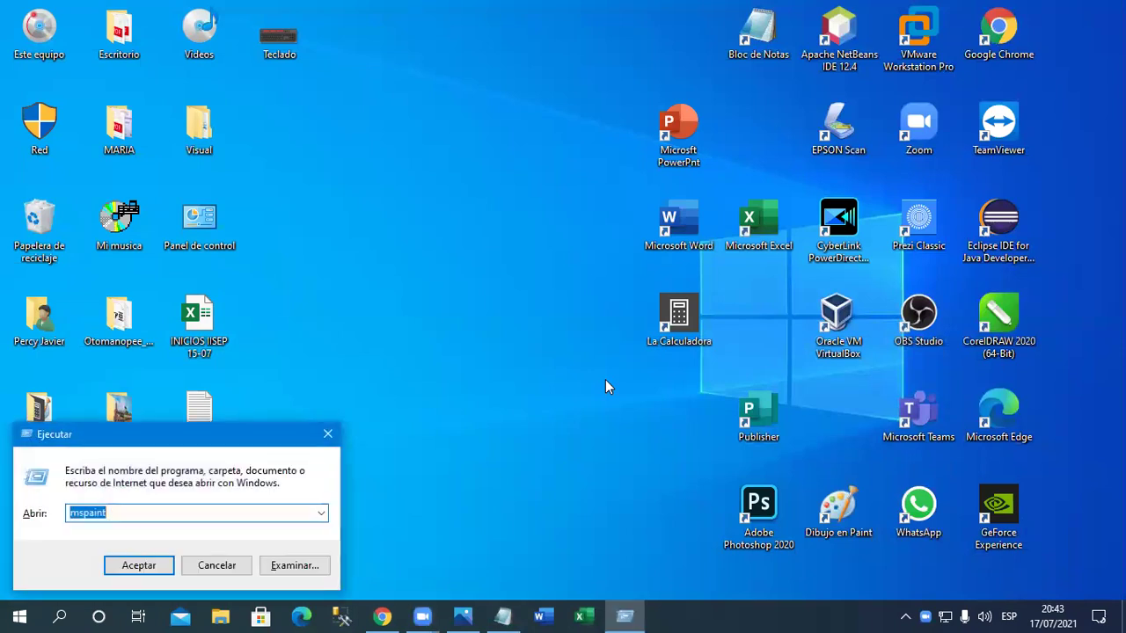
pyautogui.write('WRITE')
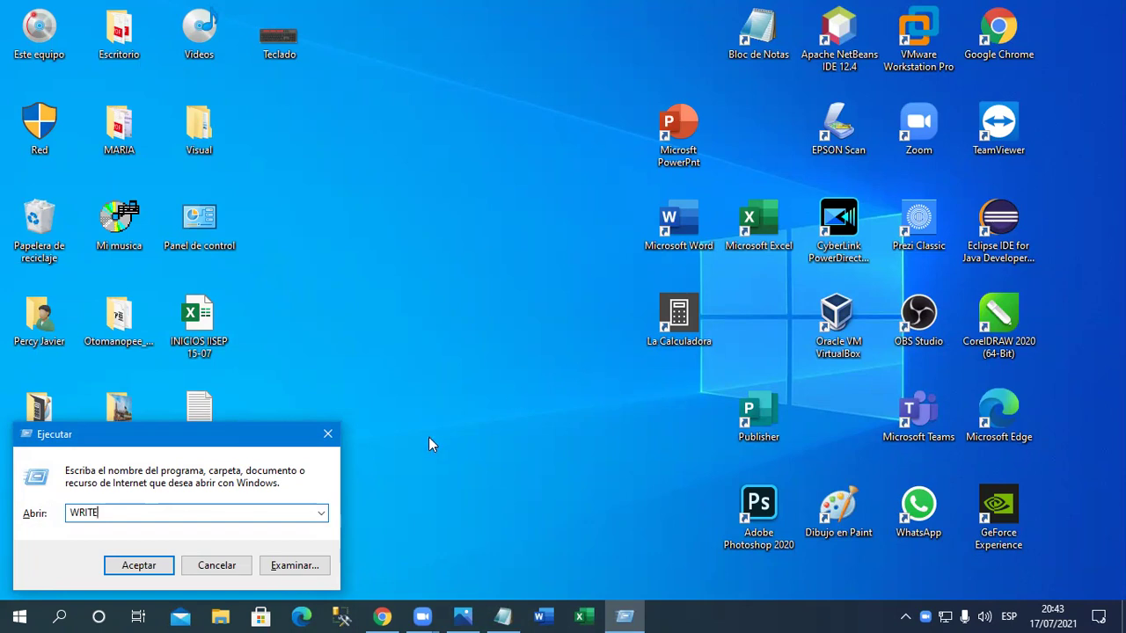
pyautogui.click(141, 565)
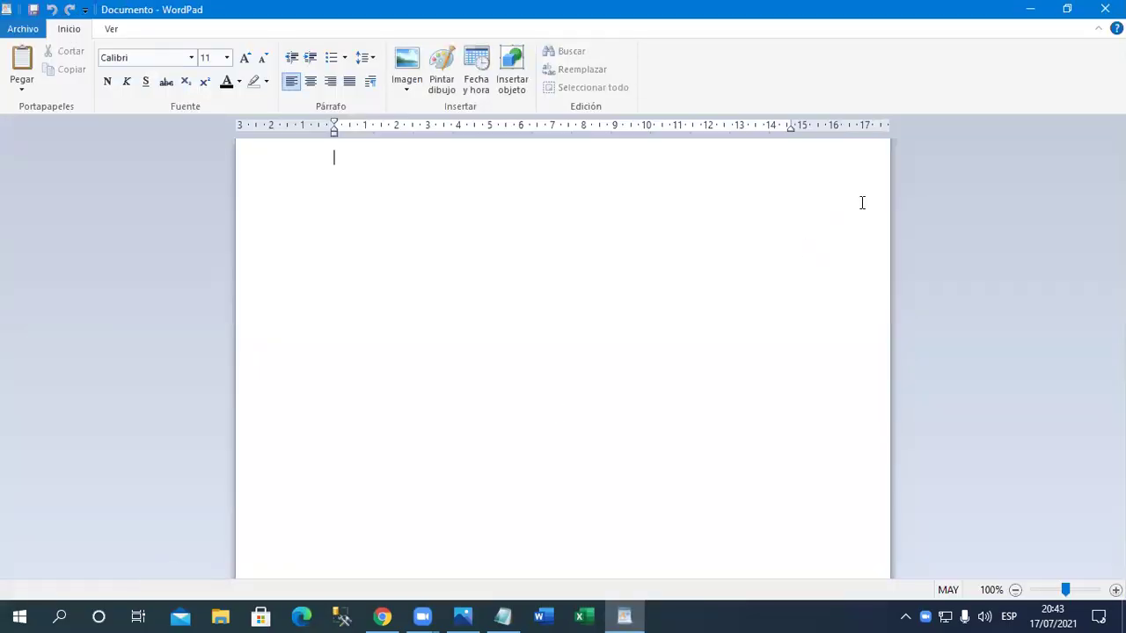
pyautogui.hotkey('alt', 'F4')
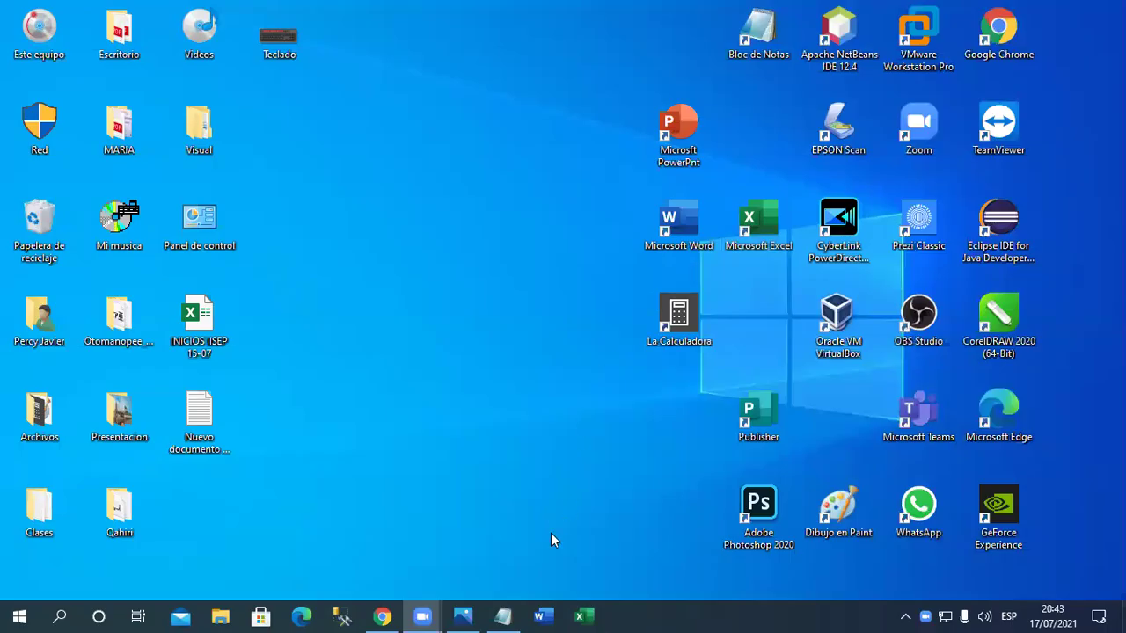
# Highlight the MAGNIFI line in the notes, run MAGNIFY from the Ejecutar window, and move Lupa to the middle of the desktop
pyautogui.click(502, 617)
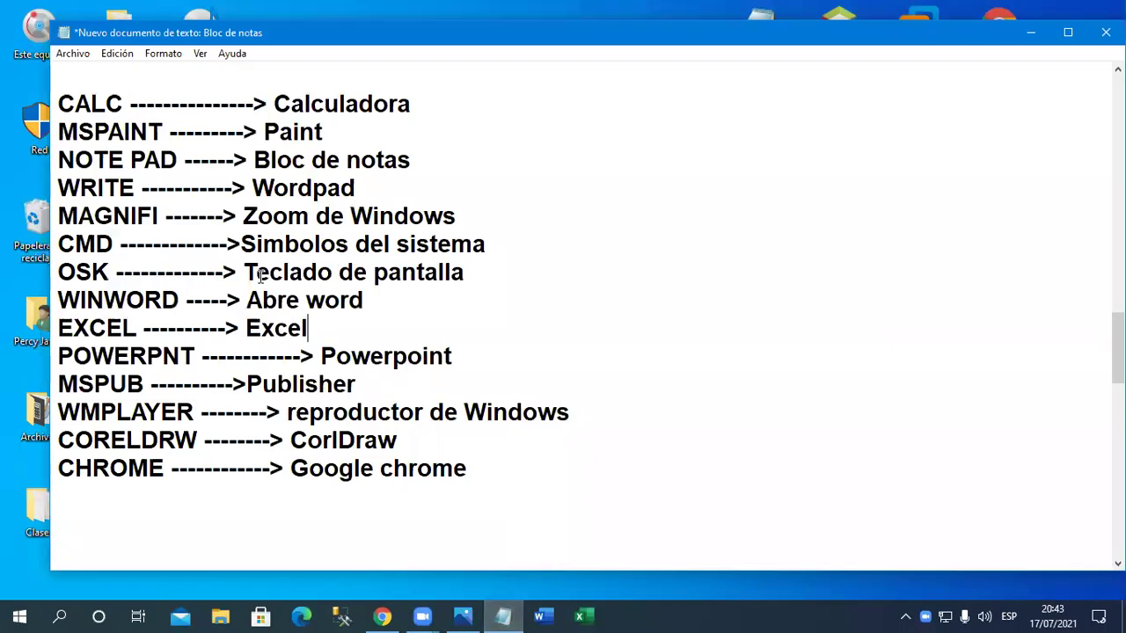
pyautogui.moveTo(58, 216); pyautogui.dragTo(513, 213)
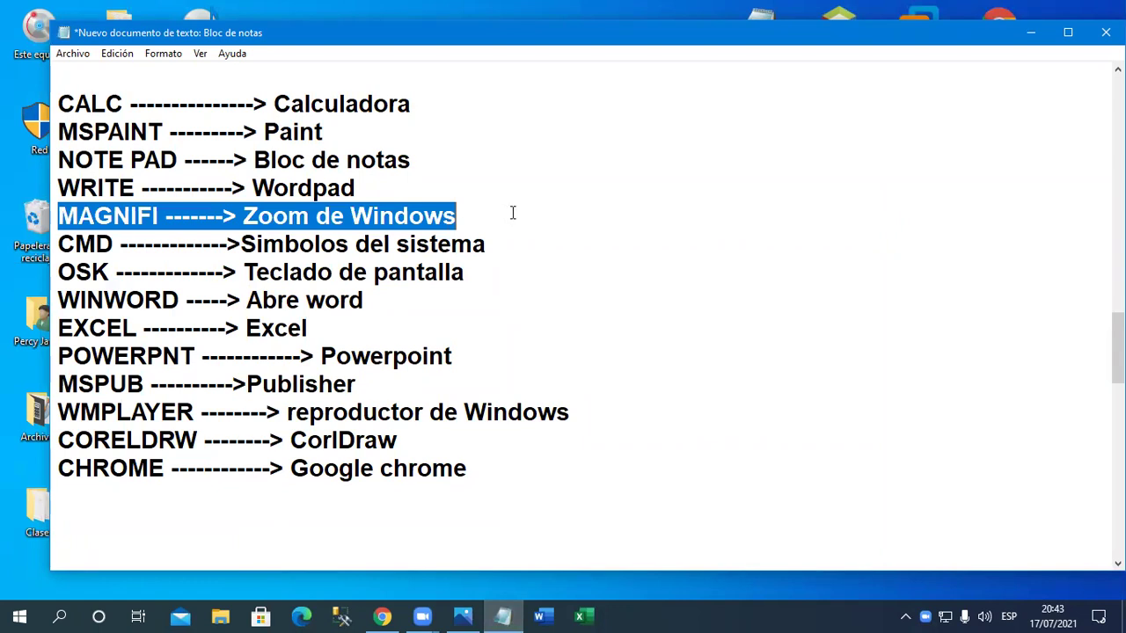
pyautogui.click(1033, 40)
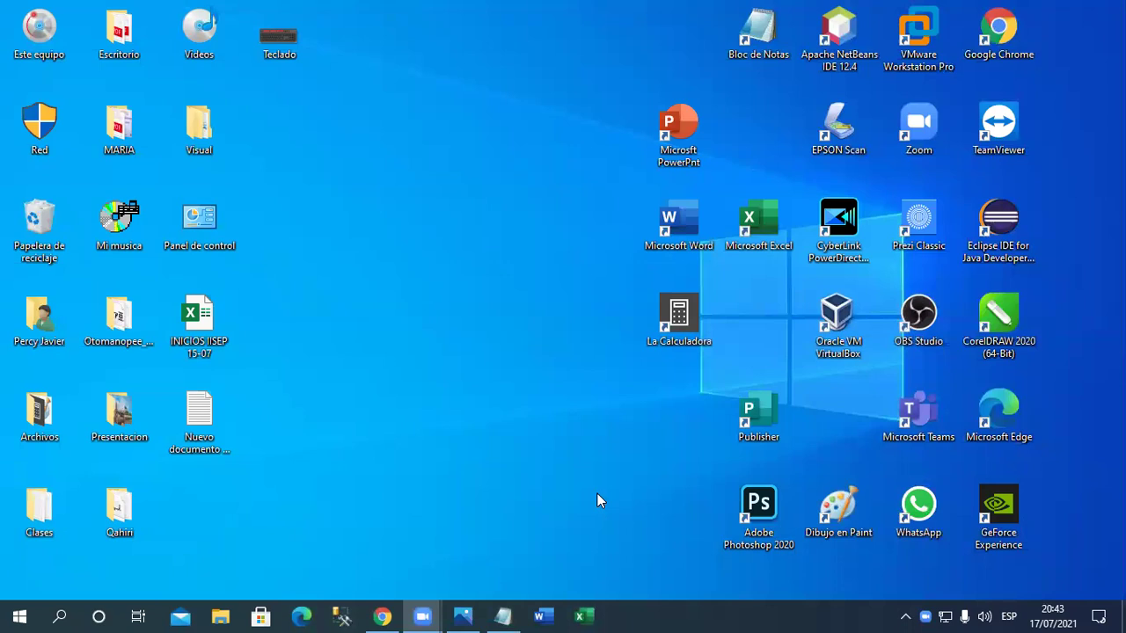
pyautogui.press('super+r')
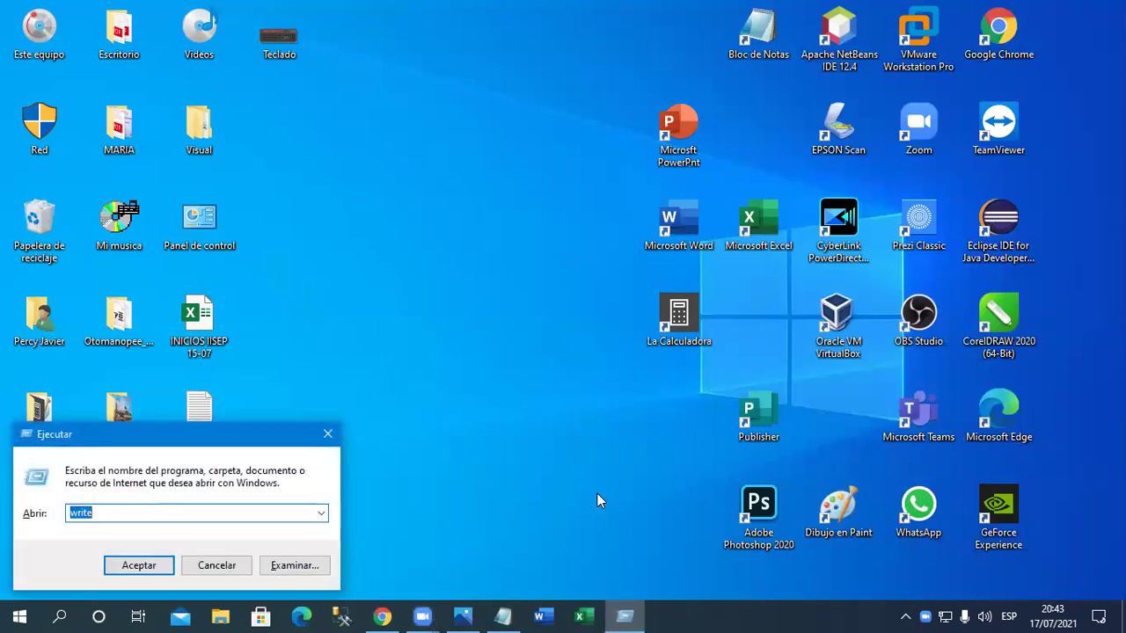
pyautogui.write('MAGNIFY')
pyautogui.press('Return')
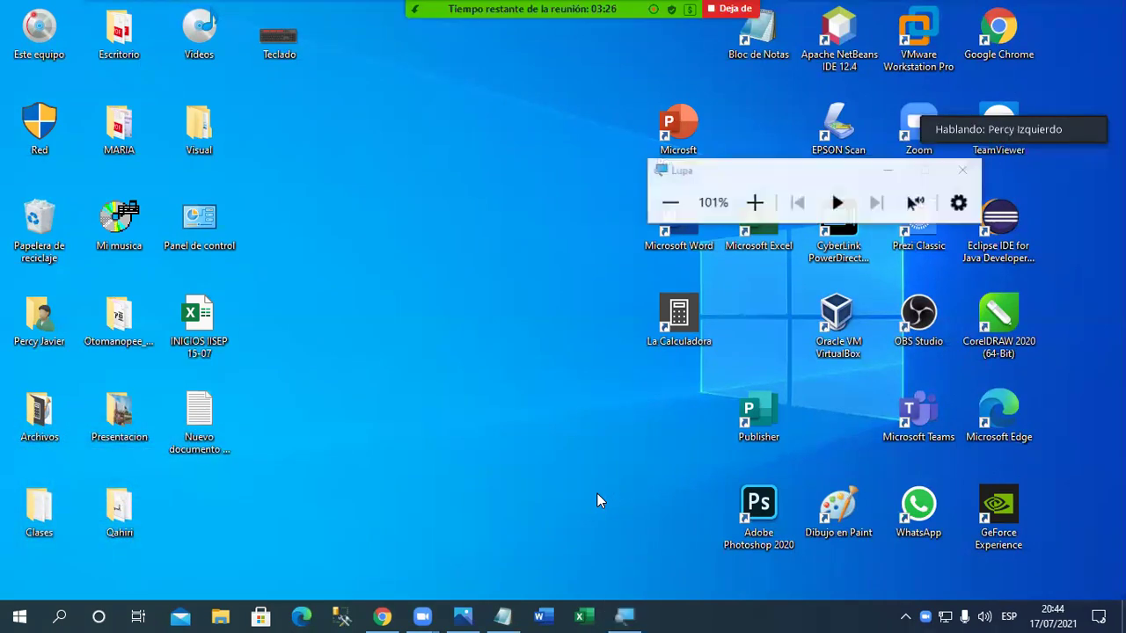
pyautogui.moveTo(722, 174); pyautogui.dragTo(530, 374)
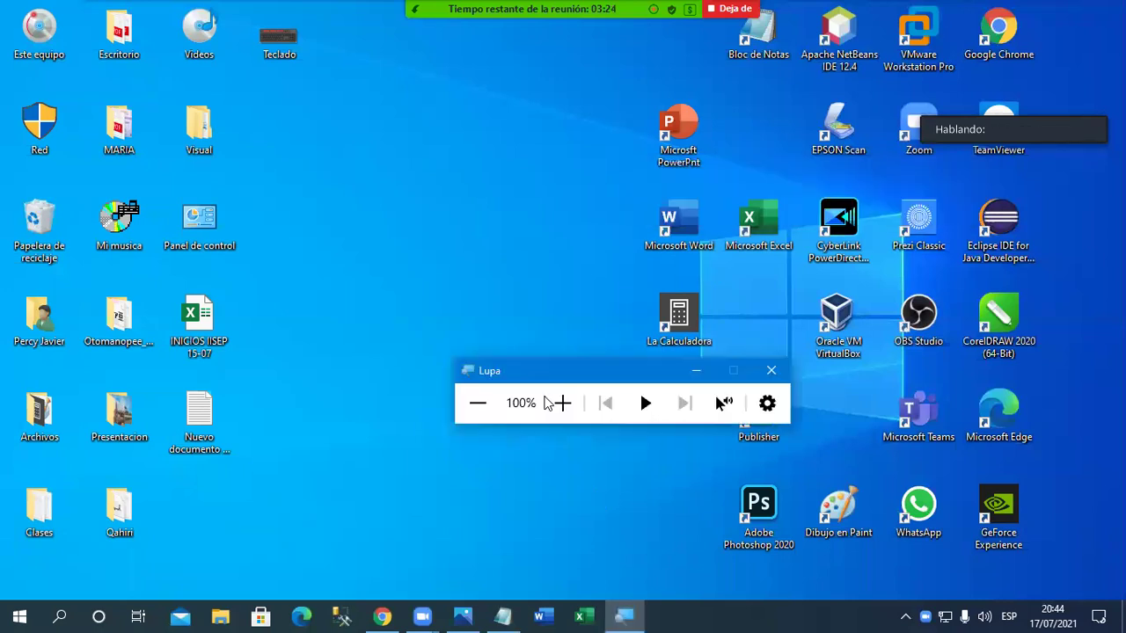
# Enlarge the desktop in successive increments with Lupa, reduce the zoom back to 100%, and close the magnifier
pyautogui.click(563, 403)
pyautogui.click(563, 402)
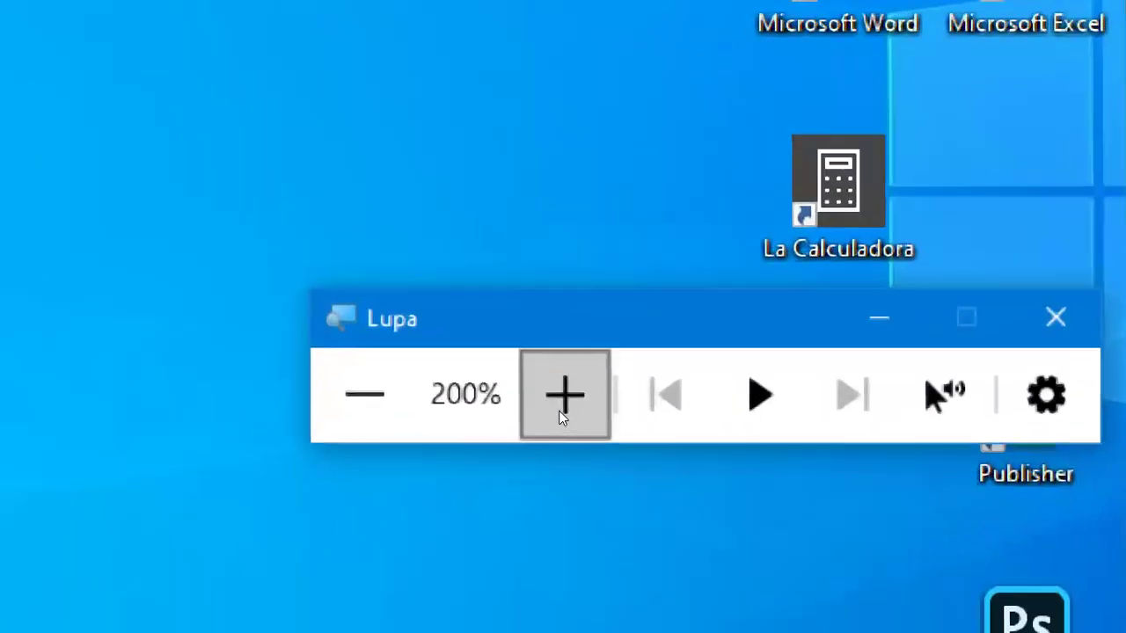
pyautogui.click(562, 402)
pyautogui.click(563, 403)
pyautogui.click(563, 403)
pyautogui.click(562, 402)
pyautogui.click(560, 411)
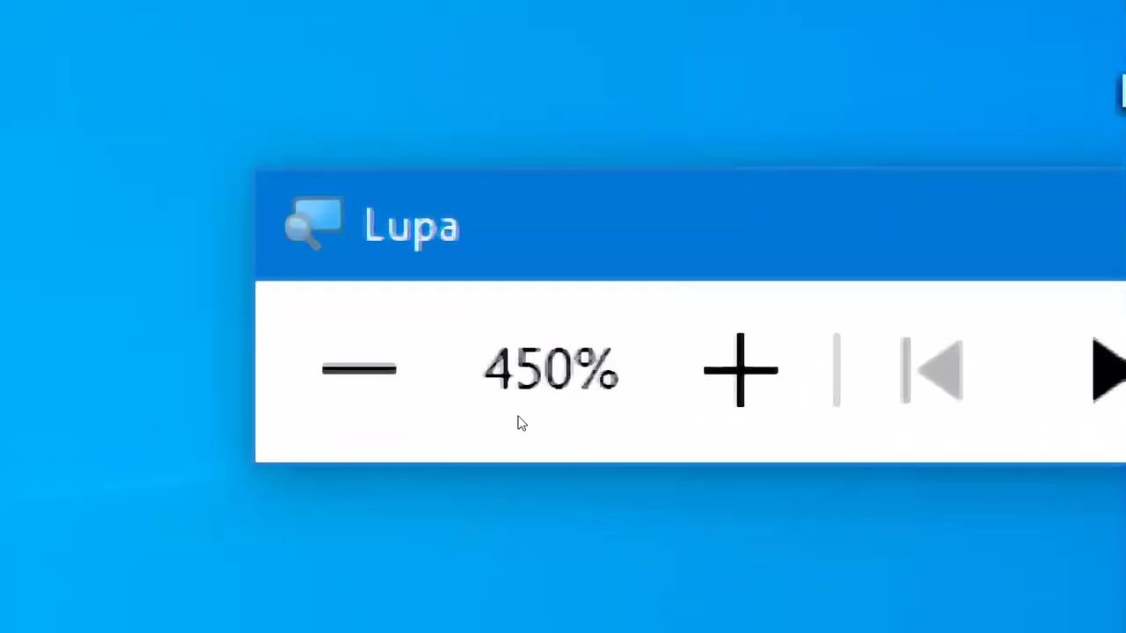
pyautogui.press('super+minus')
pyautogui.click(482, 408)
pyautogui.click(482, 408)
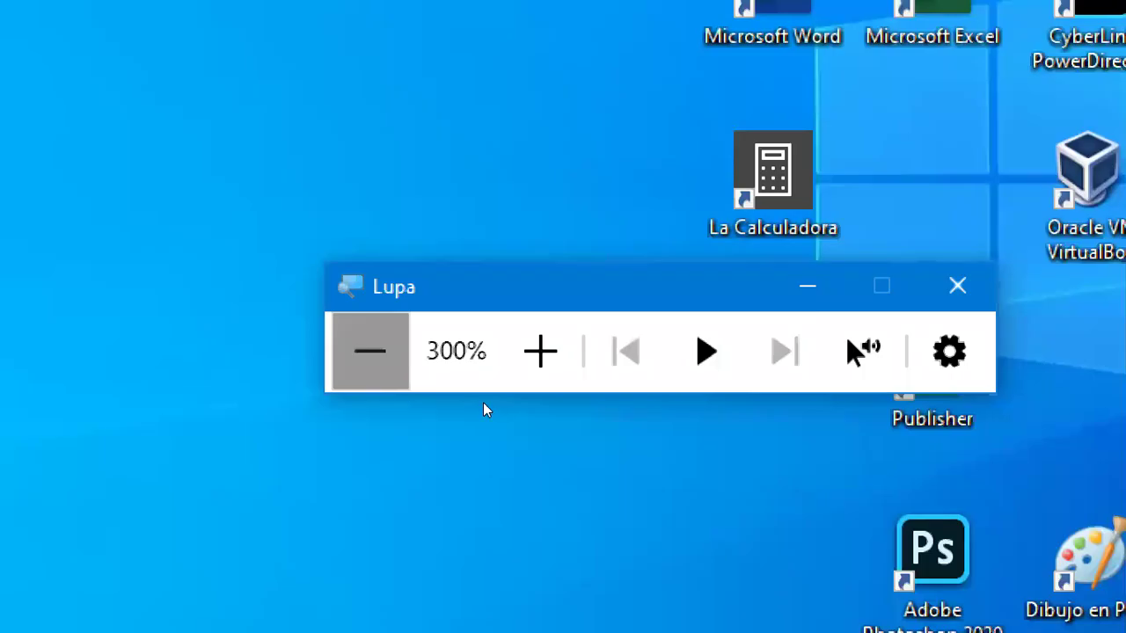
pyautogui.click(482, 408)
pyautogui.click(482, 408)
pyautogui.click(483, 408)
pyautogui.click(483, 408)
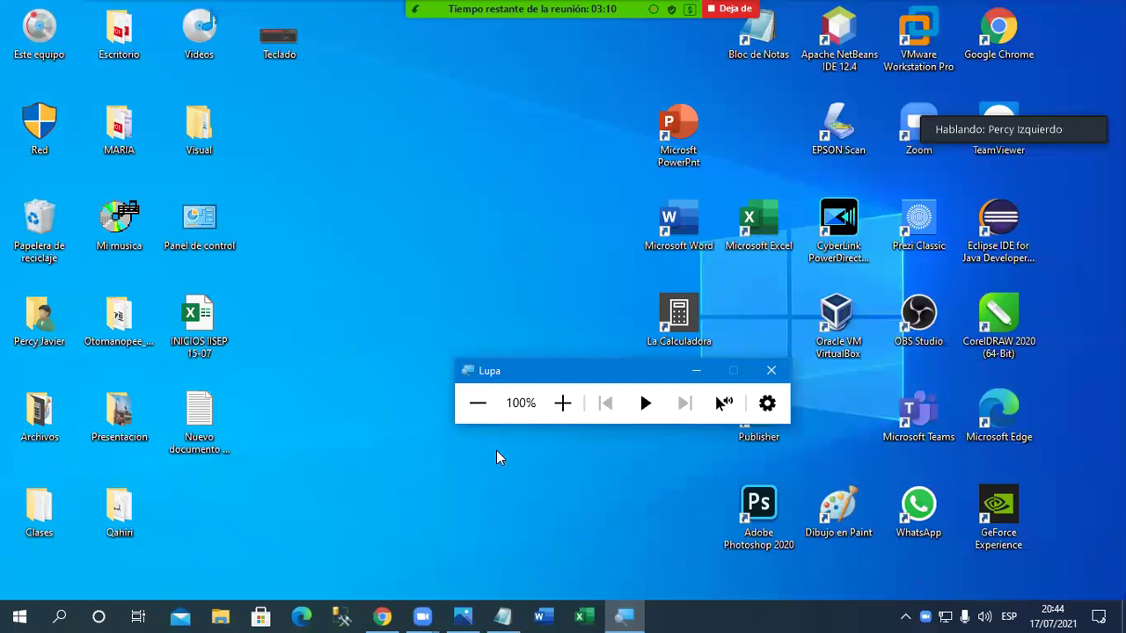
pyautogui.click(771, 370)
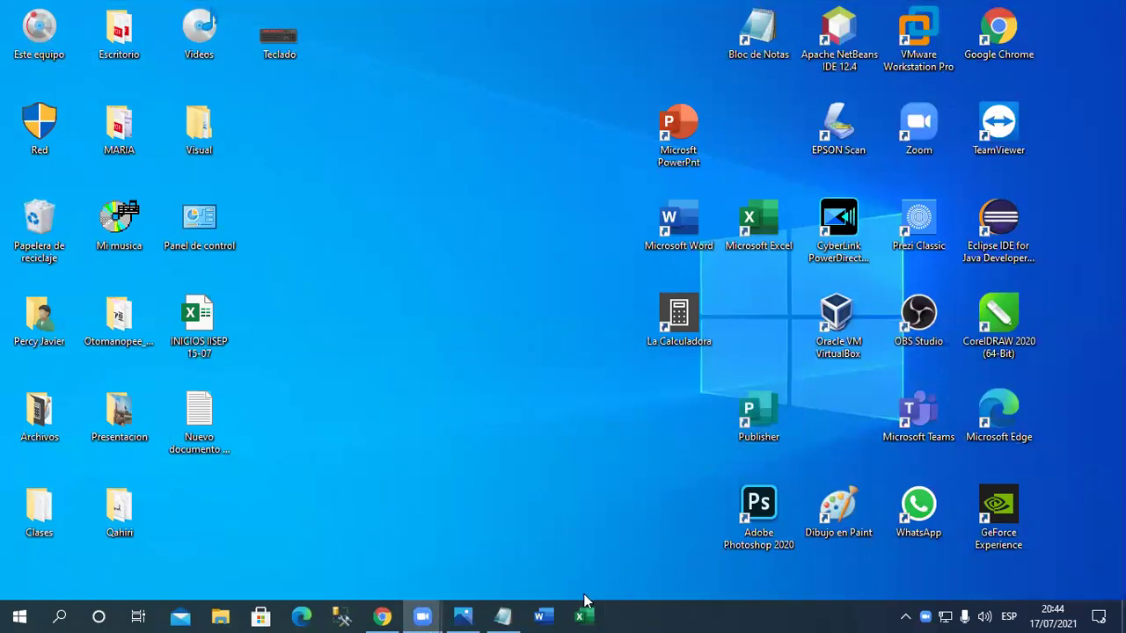
# Highlight the CMD line in the notes, open the command prompt by running CMD from the Ejecutar window, and reposition it
pyautogui.click(503, 616)
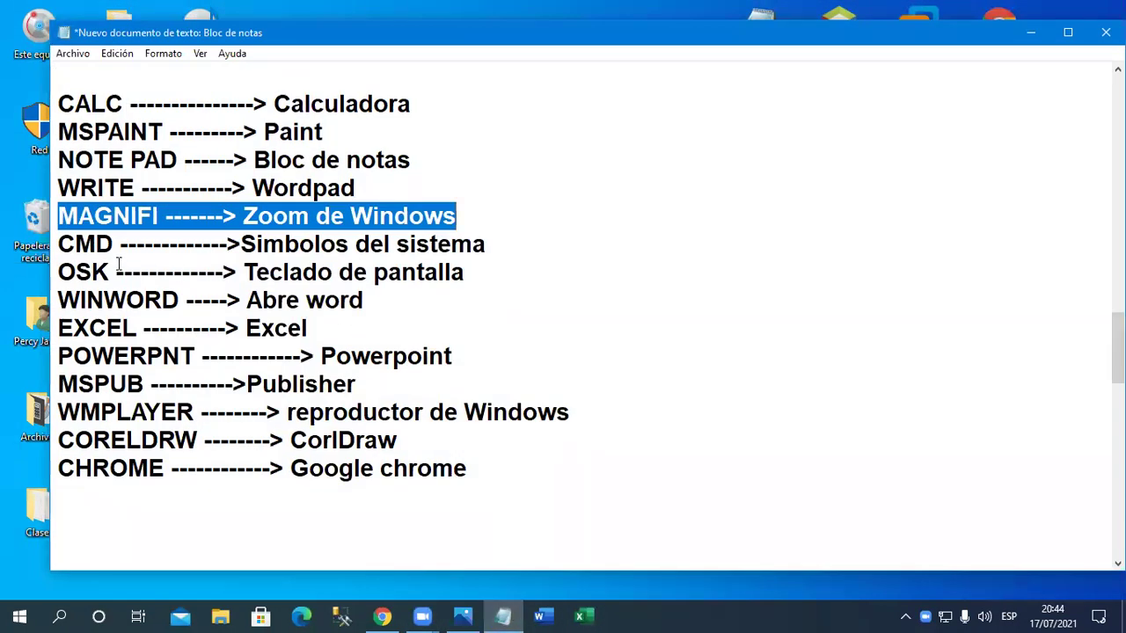
pyautogui.moveTo(58, 246); pyautogui.dragTo(486, 244)
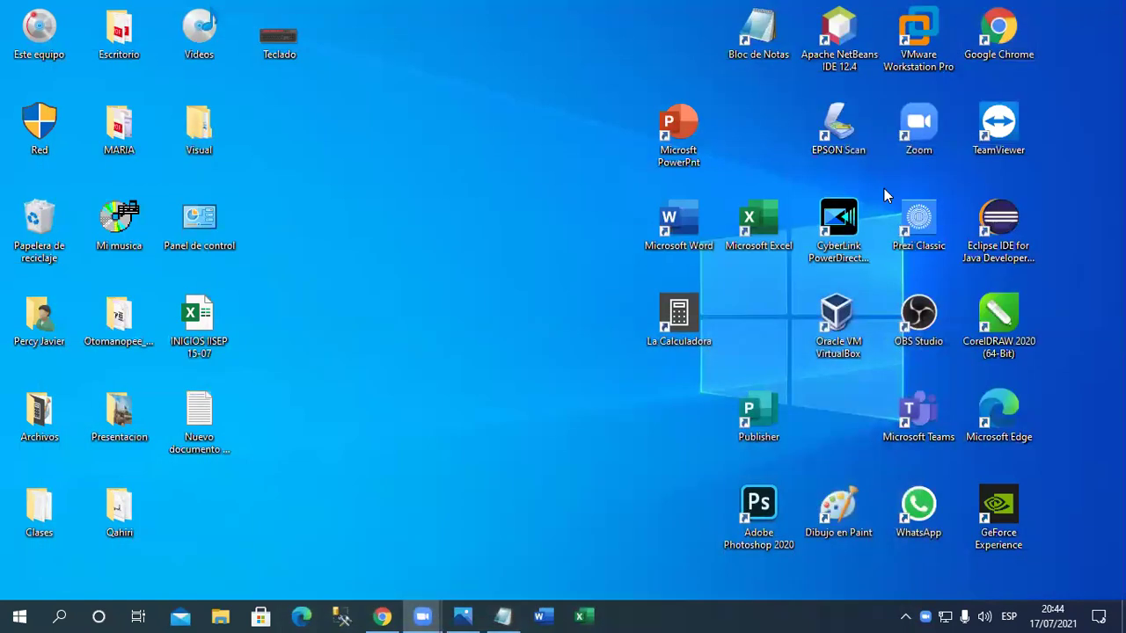
pyautogui.press('super+r')
pyautogui.write('CMD')
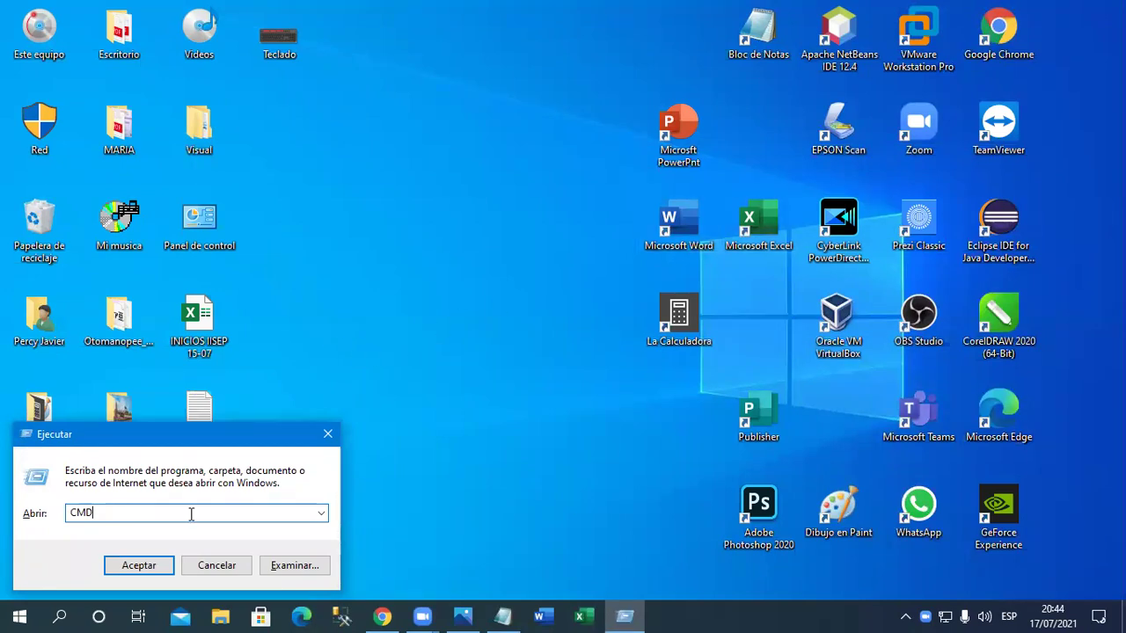
pyautogui.click(162, 566)
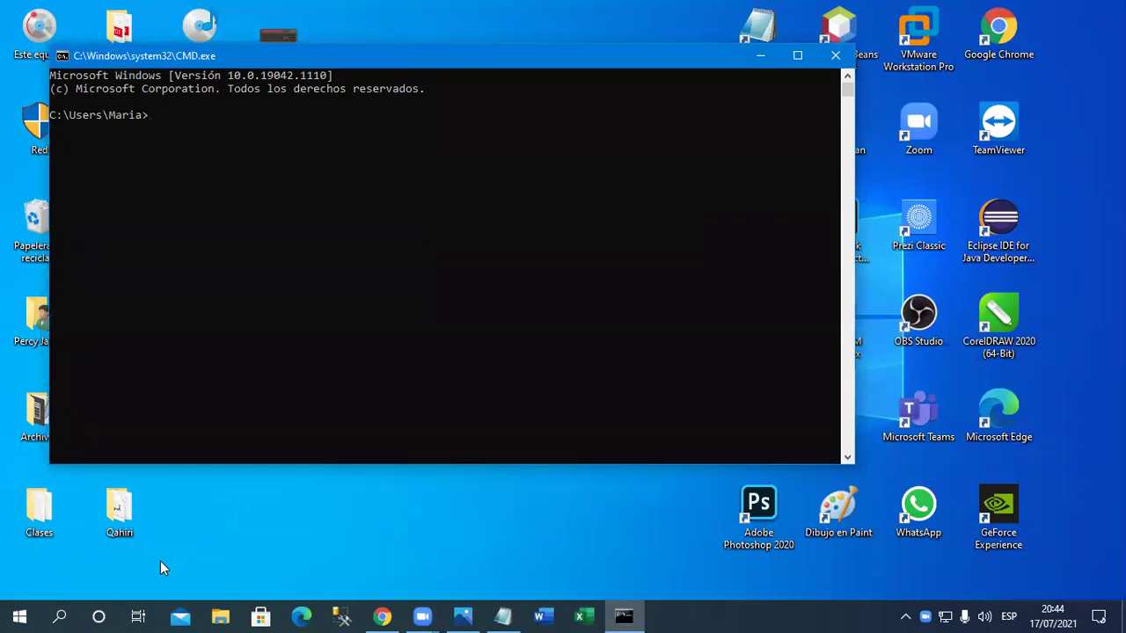
pyautogui.moveTo(345, 66); pyautogui.dragTo(493, 68)
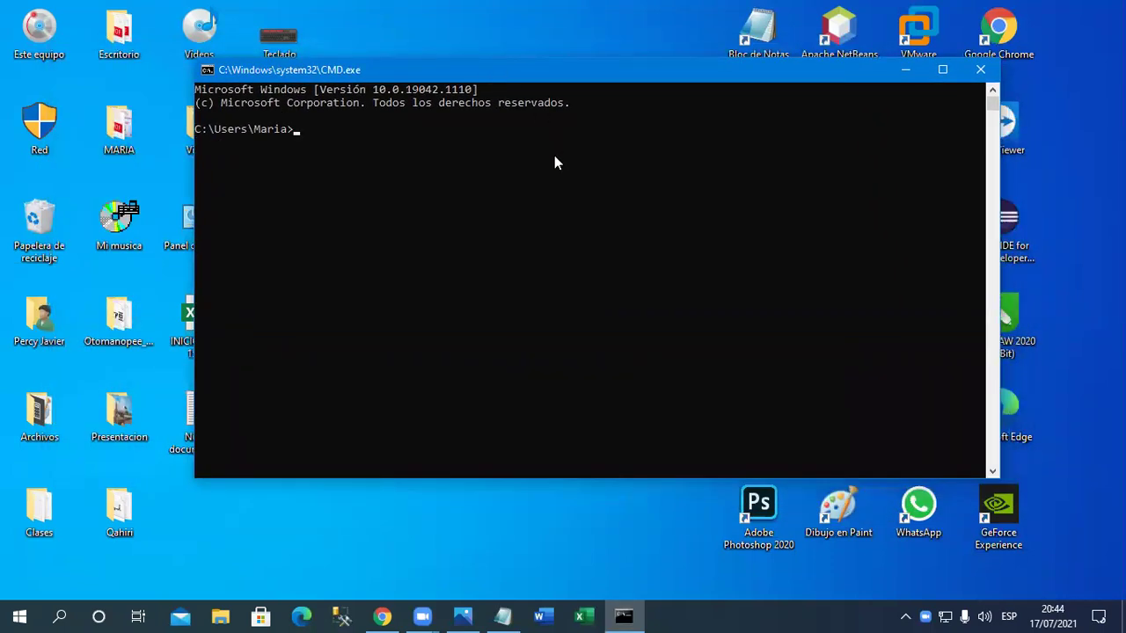
# Close the command prompt with the EXIT command
pyautogui.write('EXIR')
pyautogui.press('Return')
pyautogui.write('EXIT')
pyautogui.press('Return')
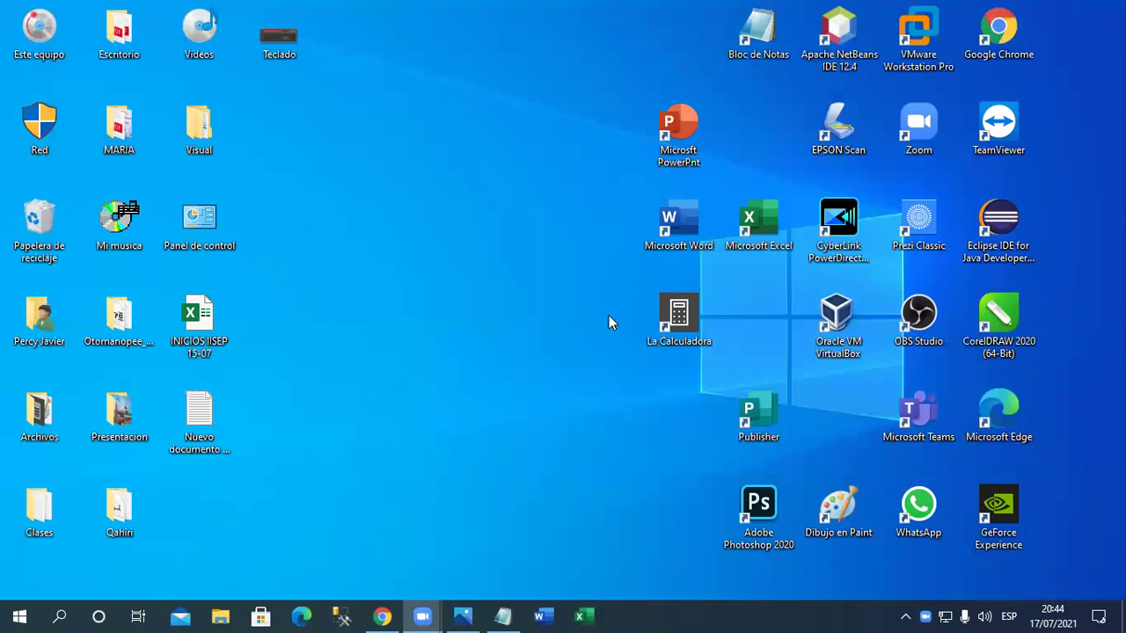
# Highlight the OSK line in the notes, minimize them, and open the on-screen keyboard by running OSK from the Ejecutar window
pyautogui.click(503, 615)
pyautogui.moveTo(464, 280); pyautogui.dragTo(60, 276)
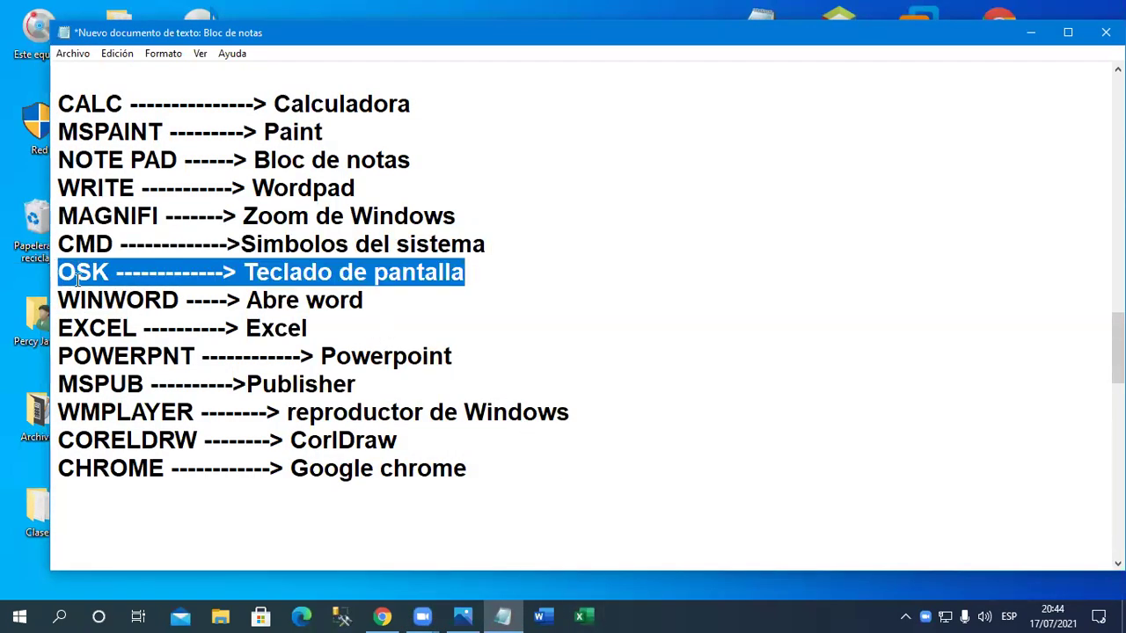
pyautogui.click(1028, 33)
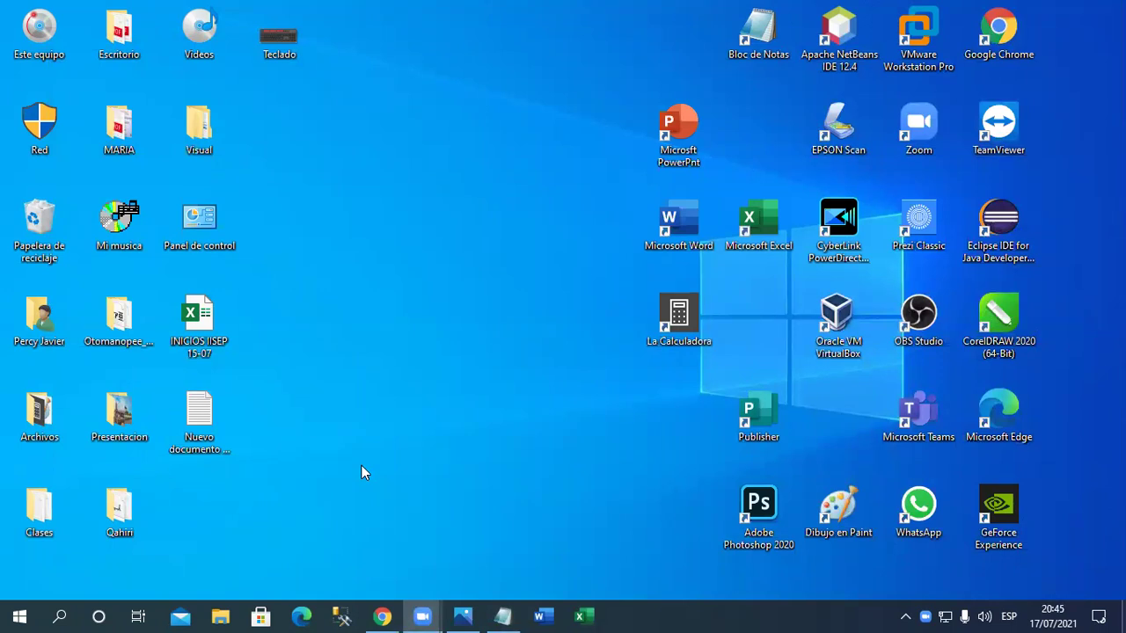
pyautogui.press('super+r')
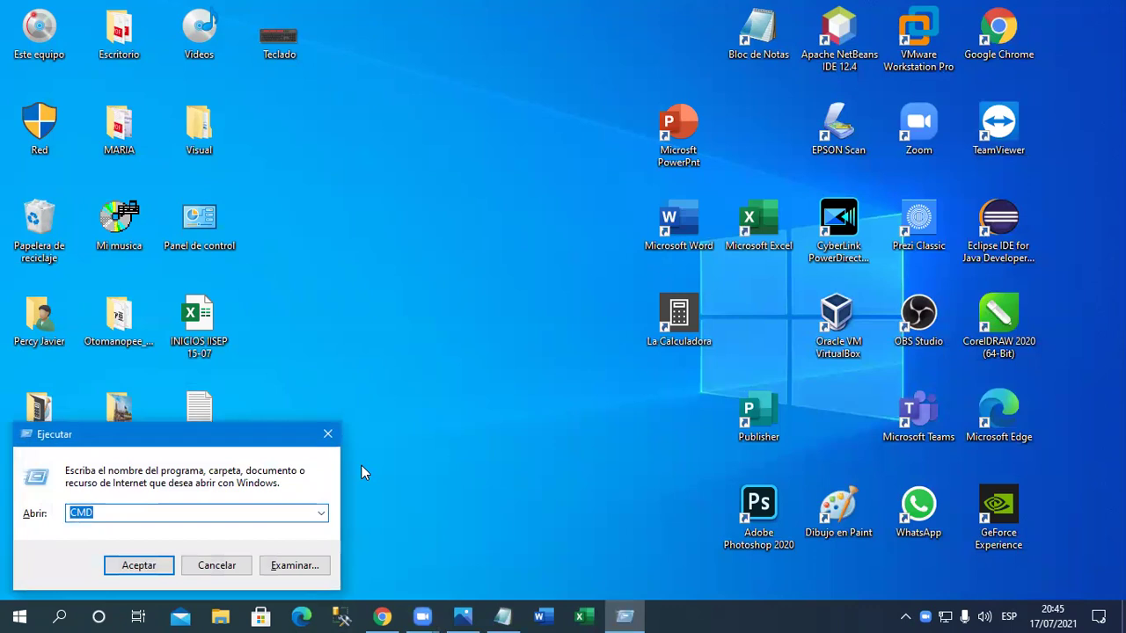
pyautogui.write('OSK')
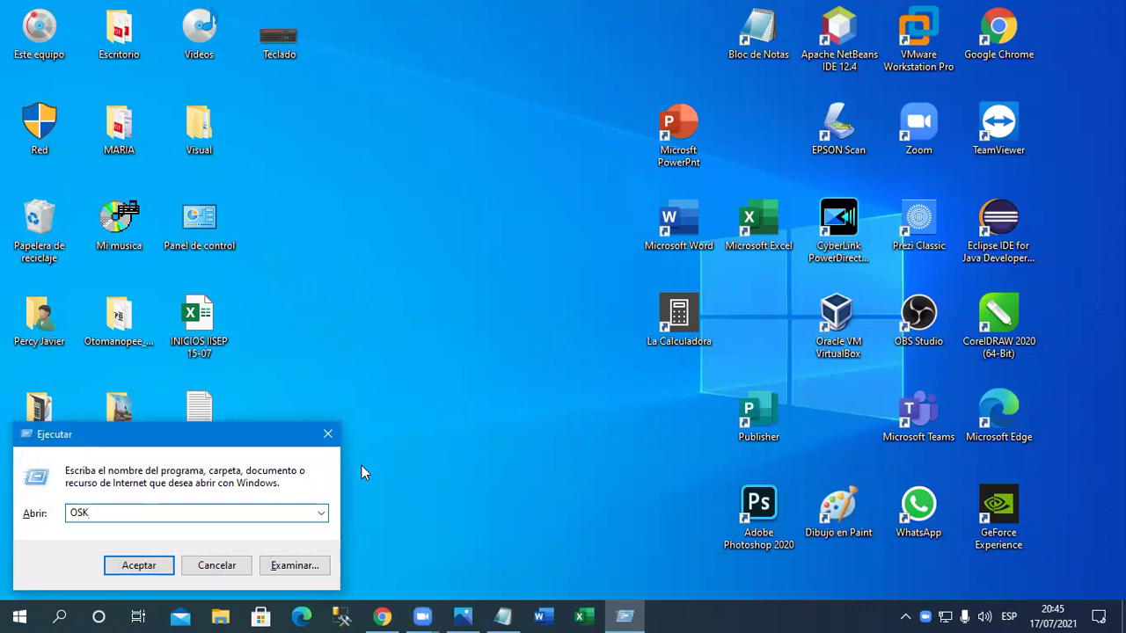
pyautogui.click(133, 567)
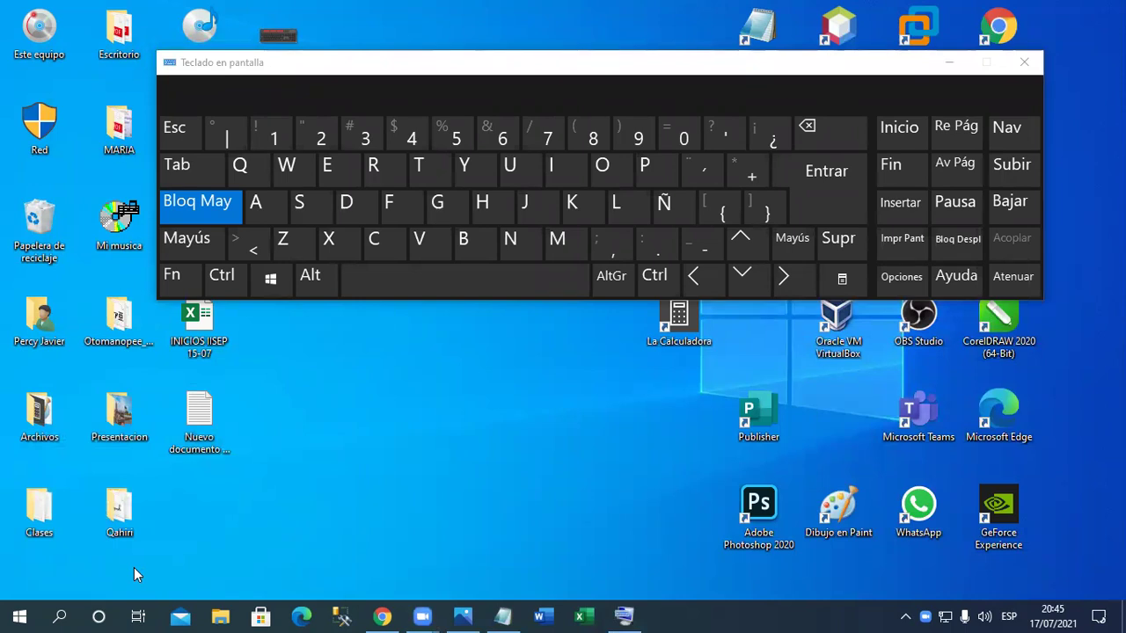
# Move the on-screen keyboard lower on the desktop and close it
pyautogui.click(400, 81)
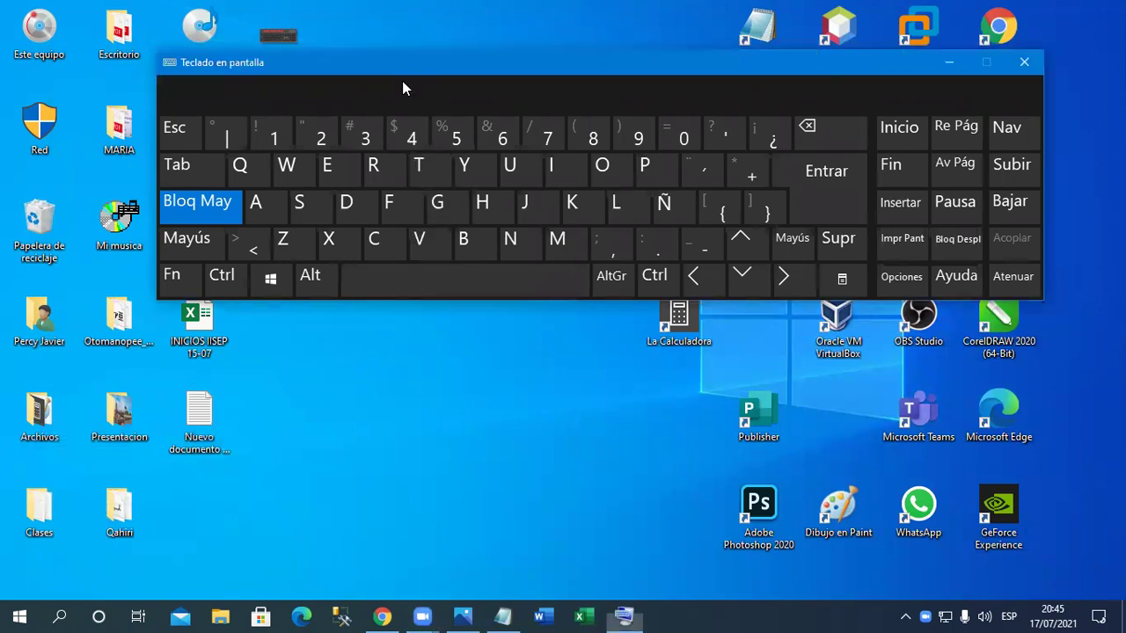
pyautogui.moveTo(397, 168); pyautogui.dragTo(404, 162)
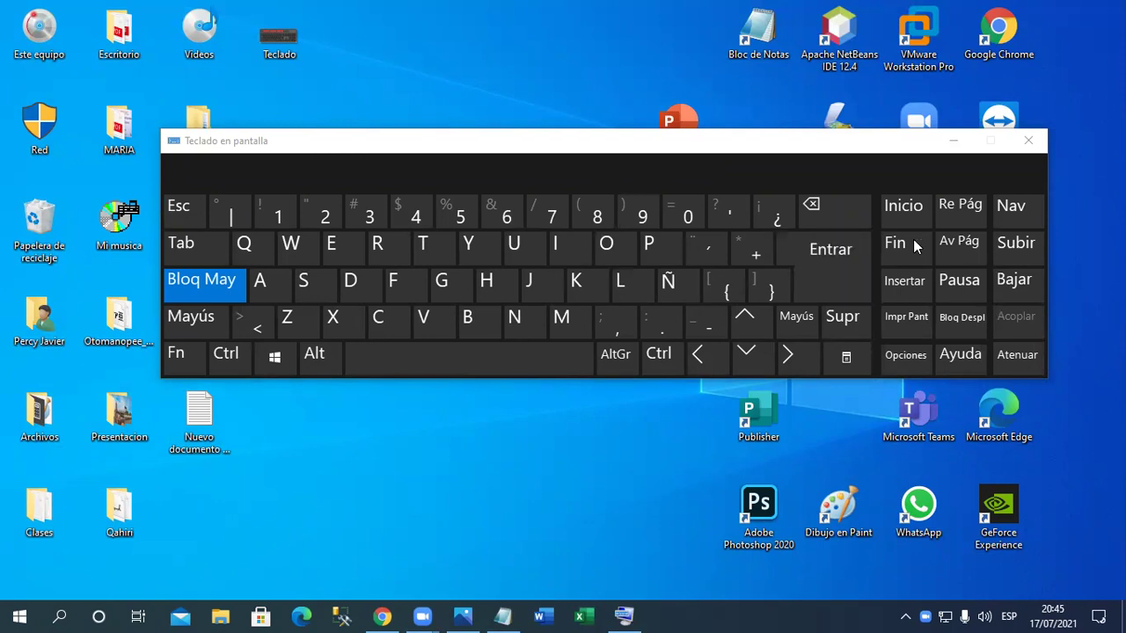
pyautogui.click(1027, 147)
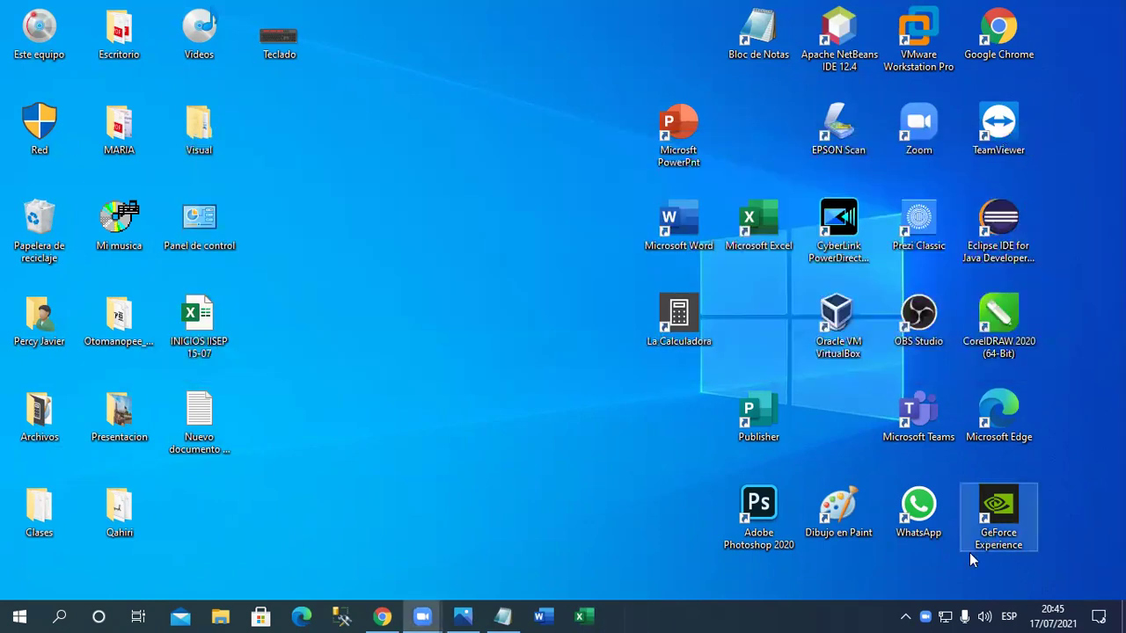
# Enable the taskbar option Mostrar el botón del teclado táctil
pyautogui.click(905, 616)
pyautogui.click(905, 616)
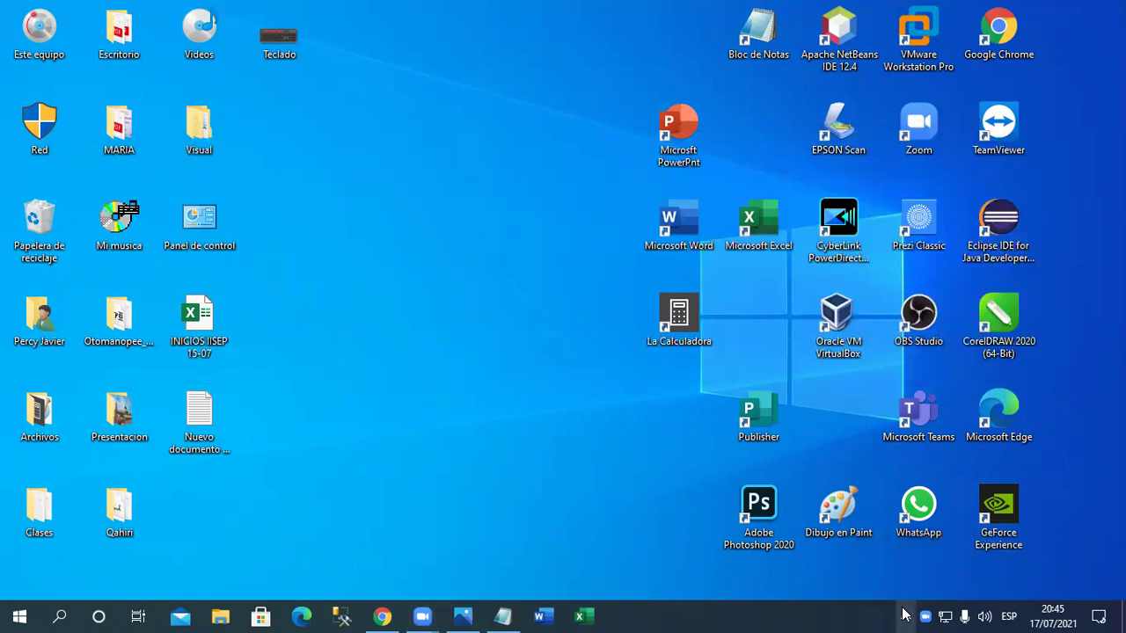
pyautogui.rightClick(706, 615)
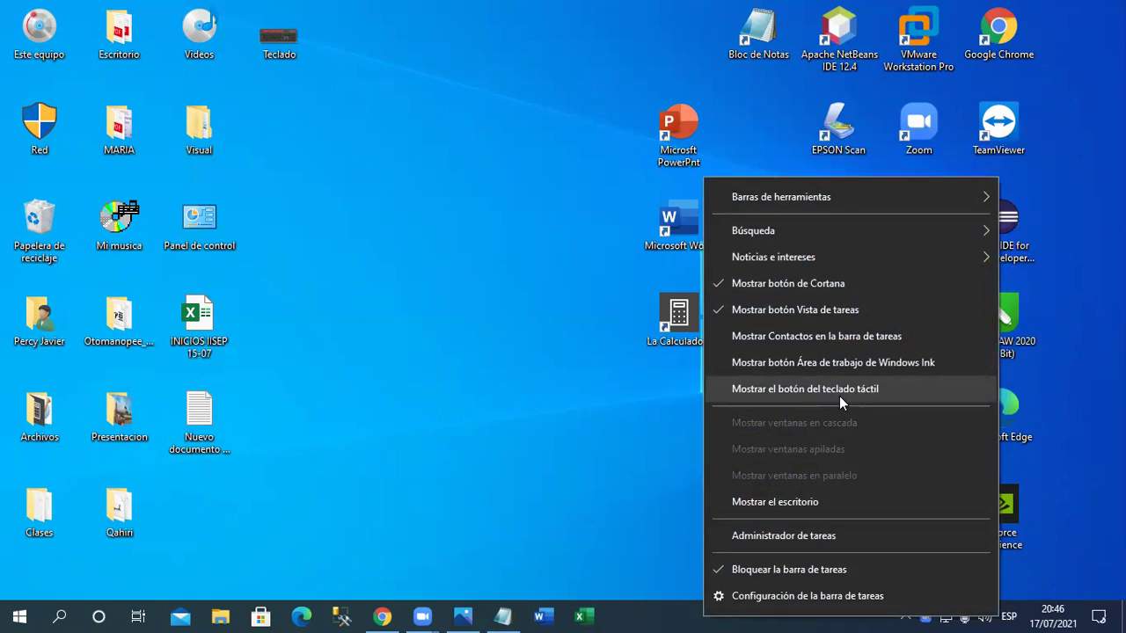
pyautogui.click(765, 392)
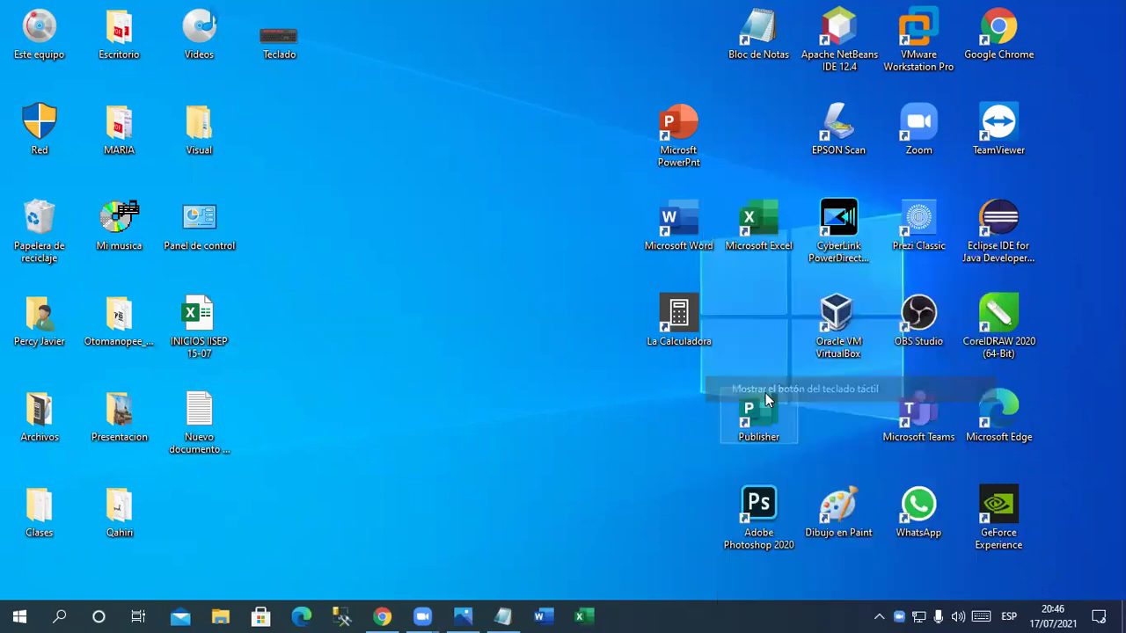
# Open the touch keyboard twice from the taskbar, closing it each time to return to the full desktop
pyautogui.click(982, 614)
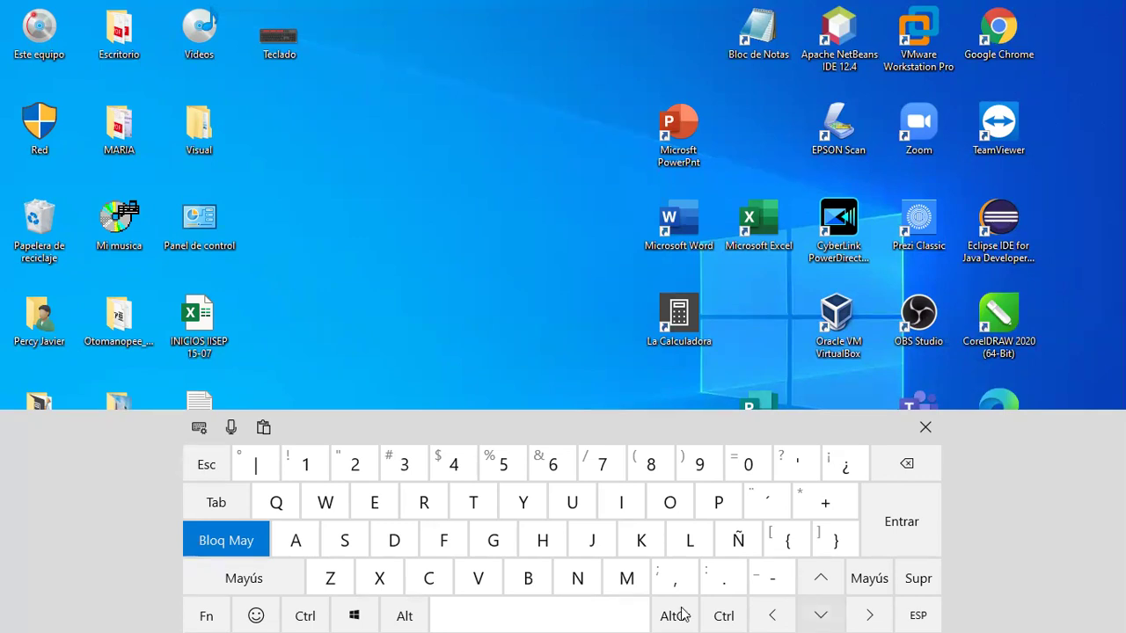
pyautogui.click(935, 428)
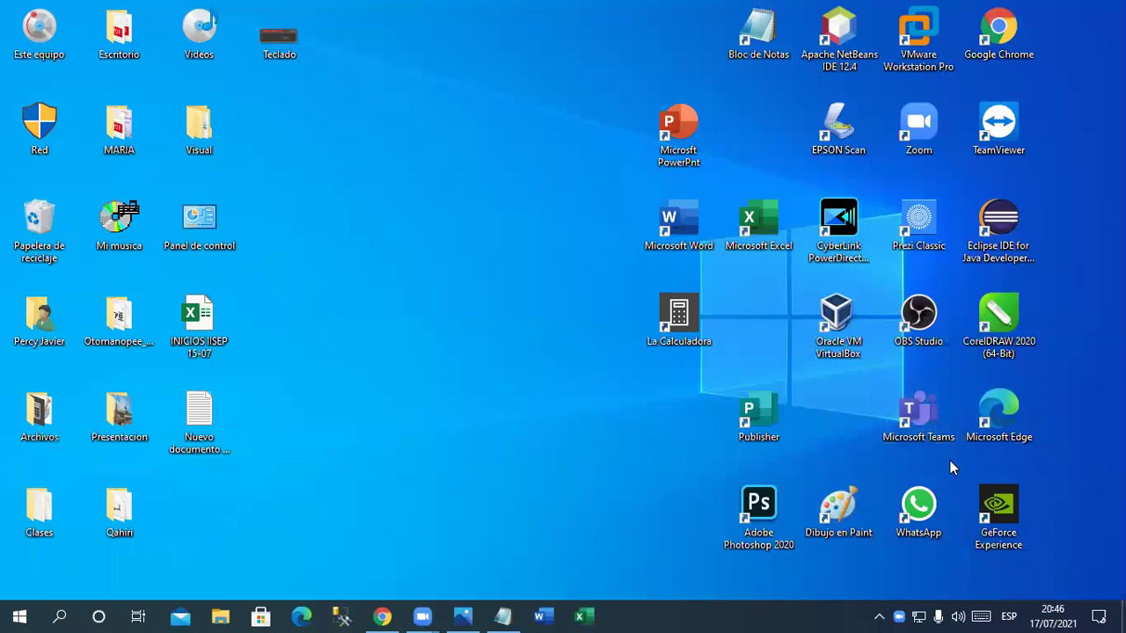
pyautogui.click(982, 614)
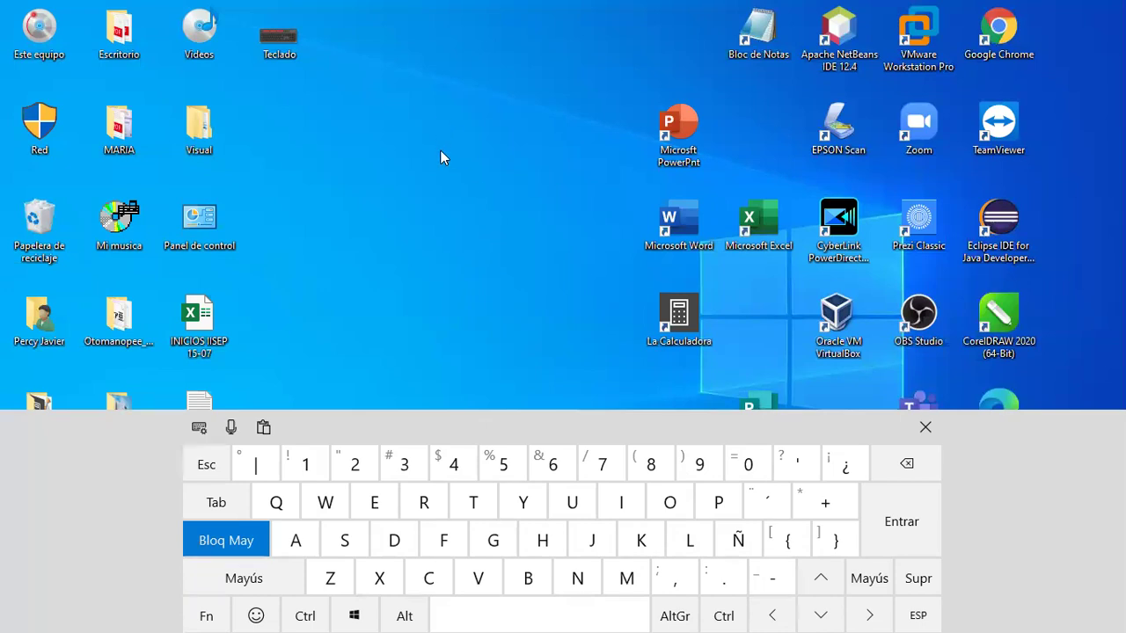
pyautogui.click(448, 184)
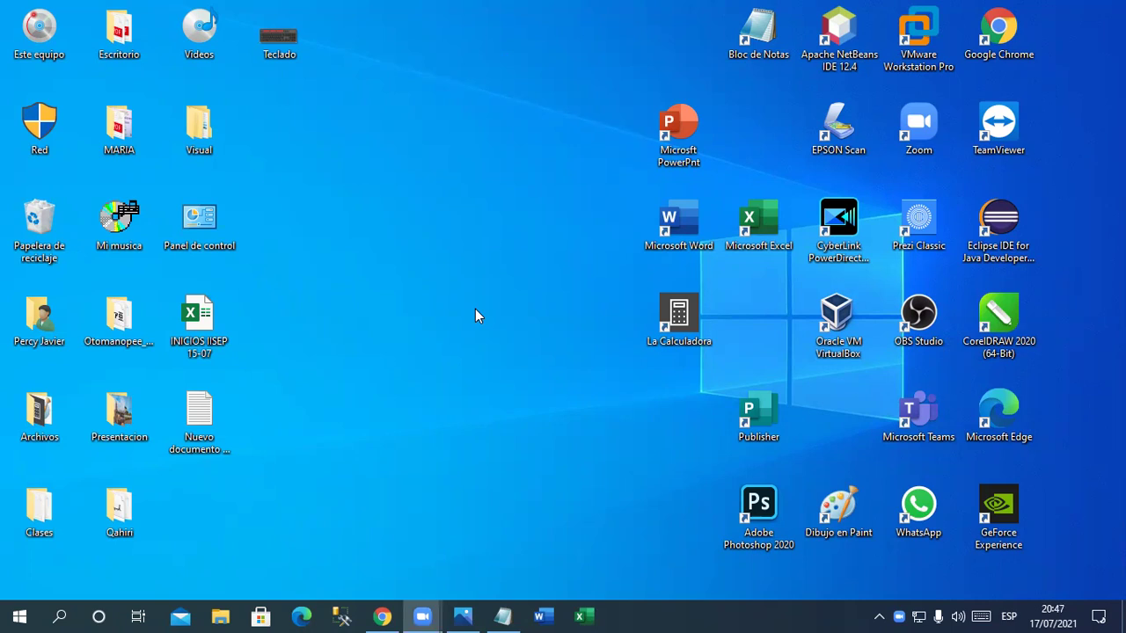
# Bring the command notes back into view and clear the highlight on the OSK line
pyautogui.click(512, 615)
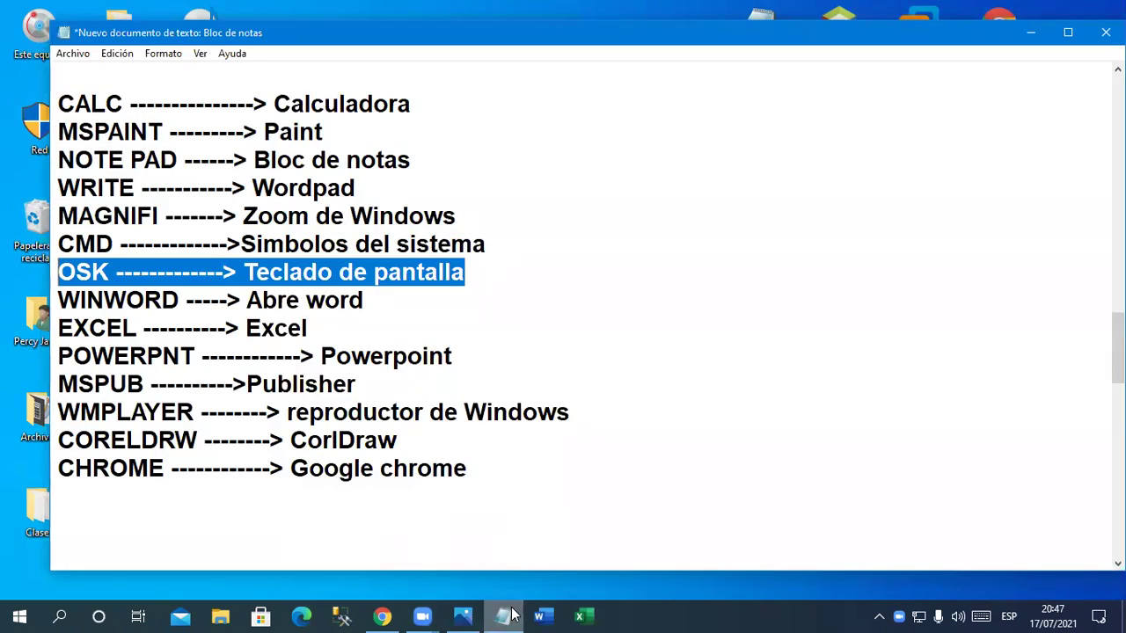
pyautogui.click(506, 238)
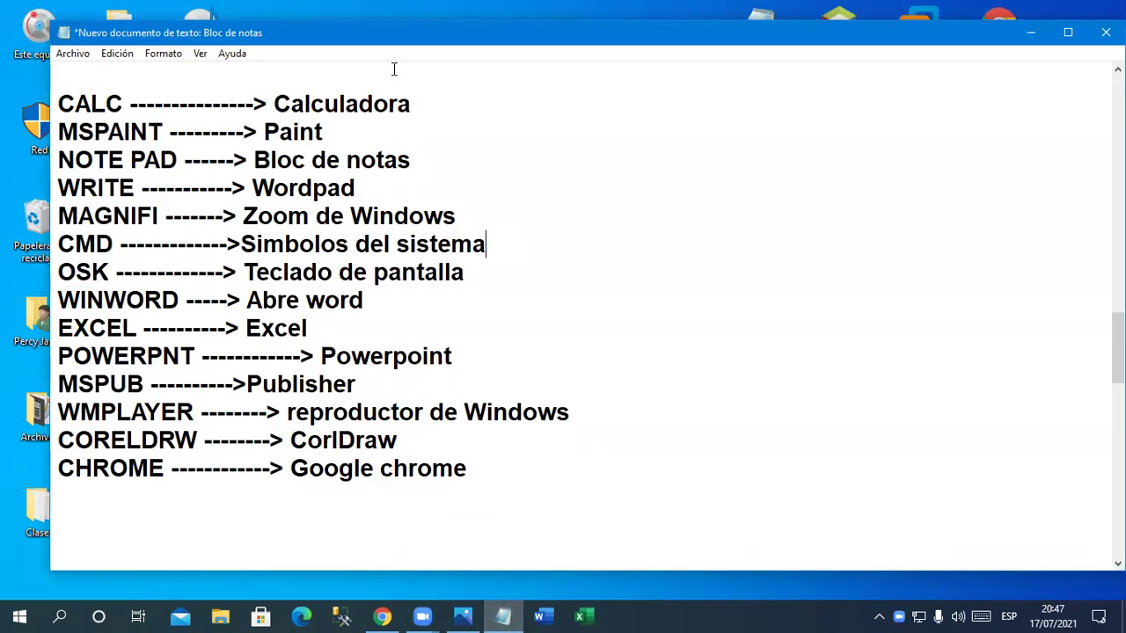